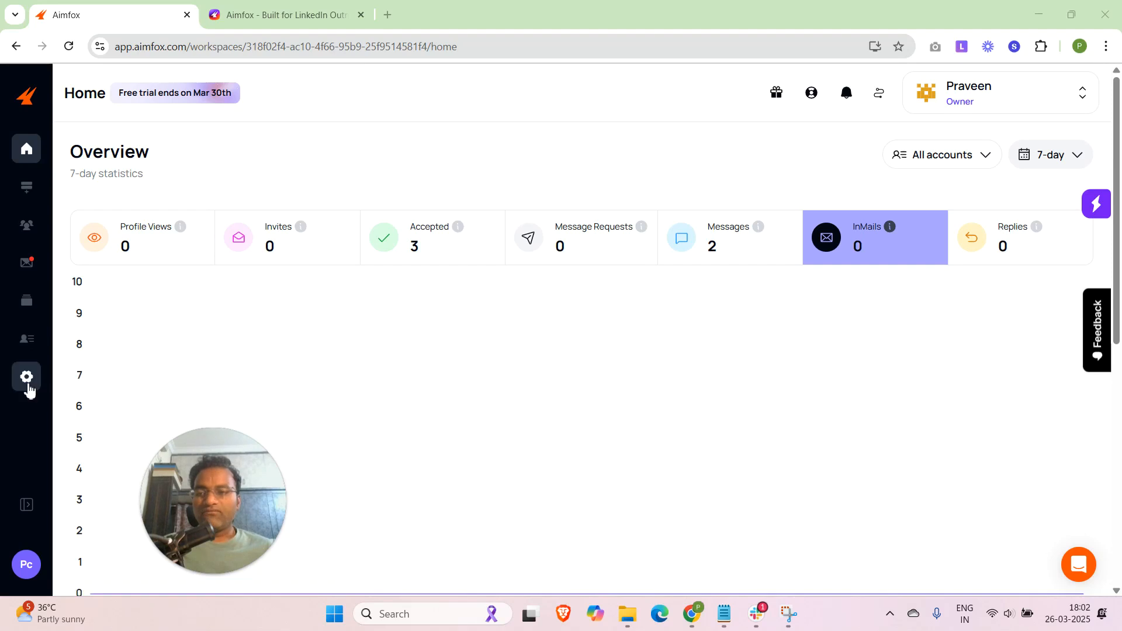
- Review the connected LinkedIn accounts and the 7-day statistics on the home overview
click(27, 342)
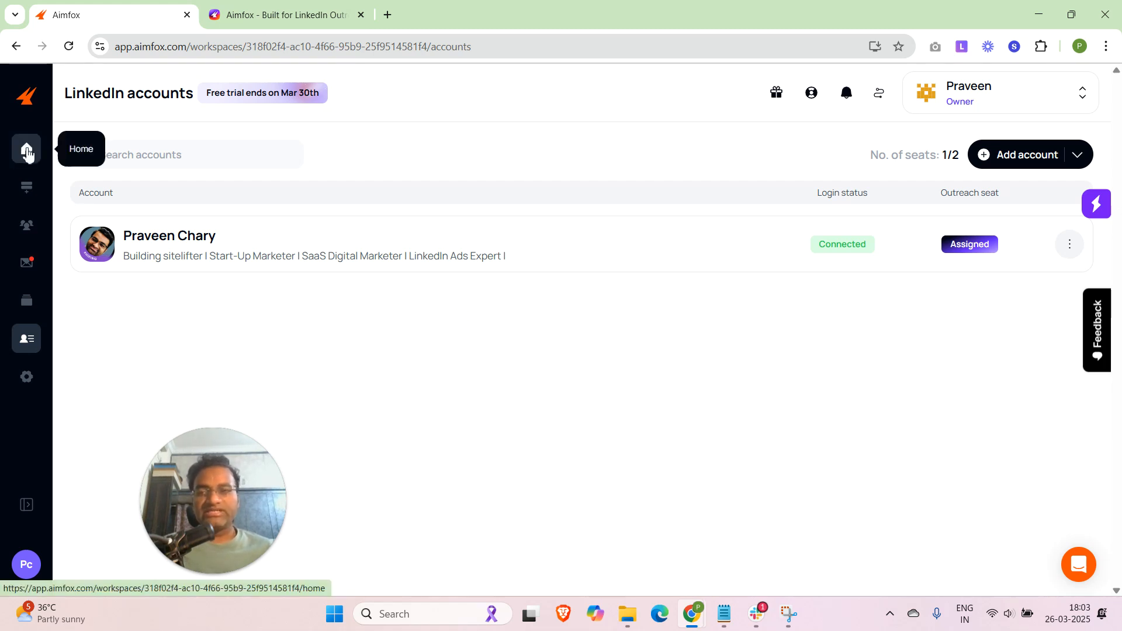
click(27, 153)
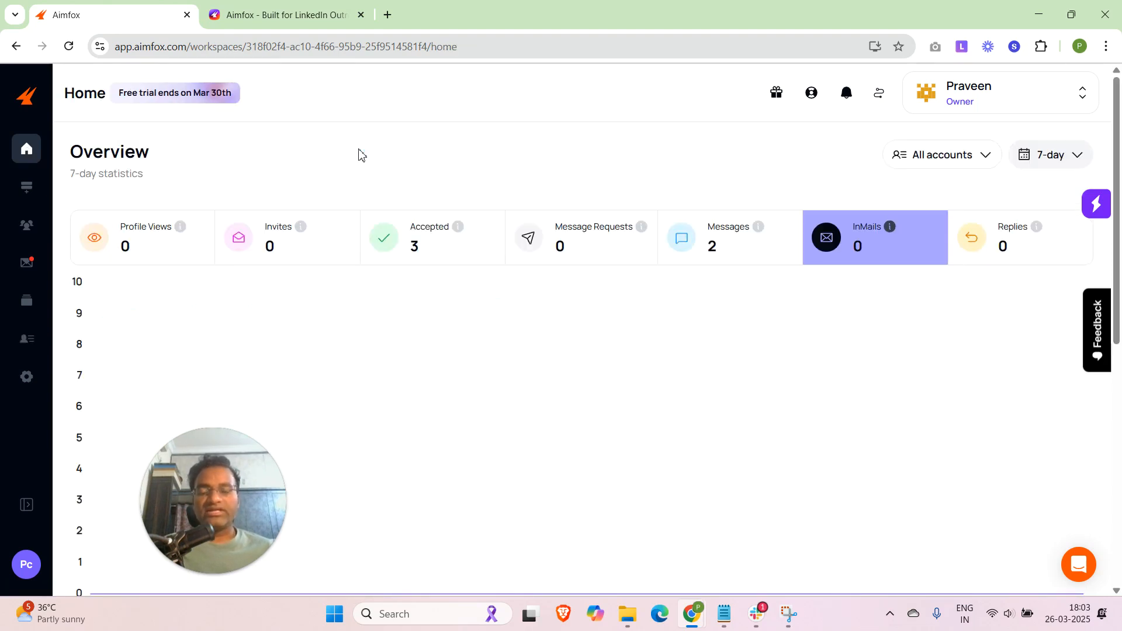
scroll(359, 154, down, 8)
scroll(360, 155, up, 8)
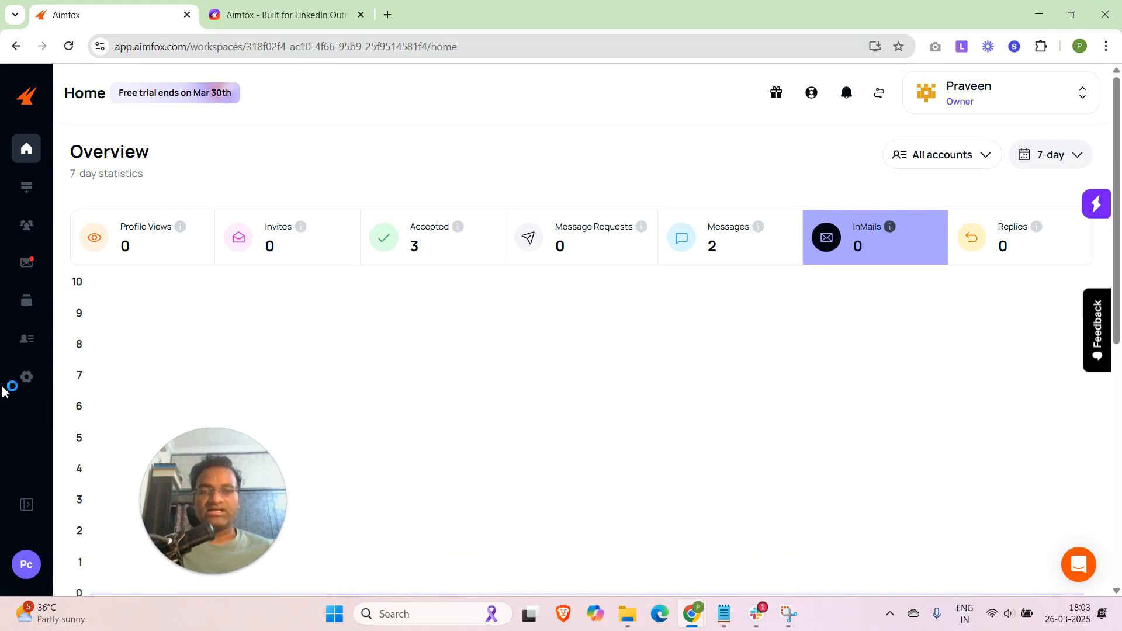
- View the existing campaigns and examine the campaign types offered for a new campaign, highlighting Event Campaign
click(26, 187)
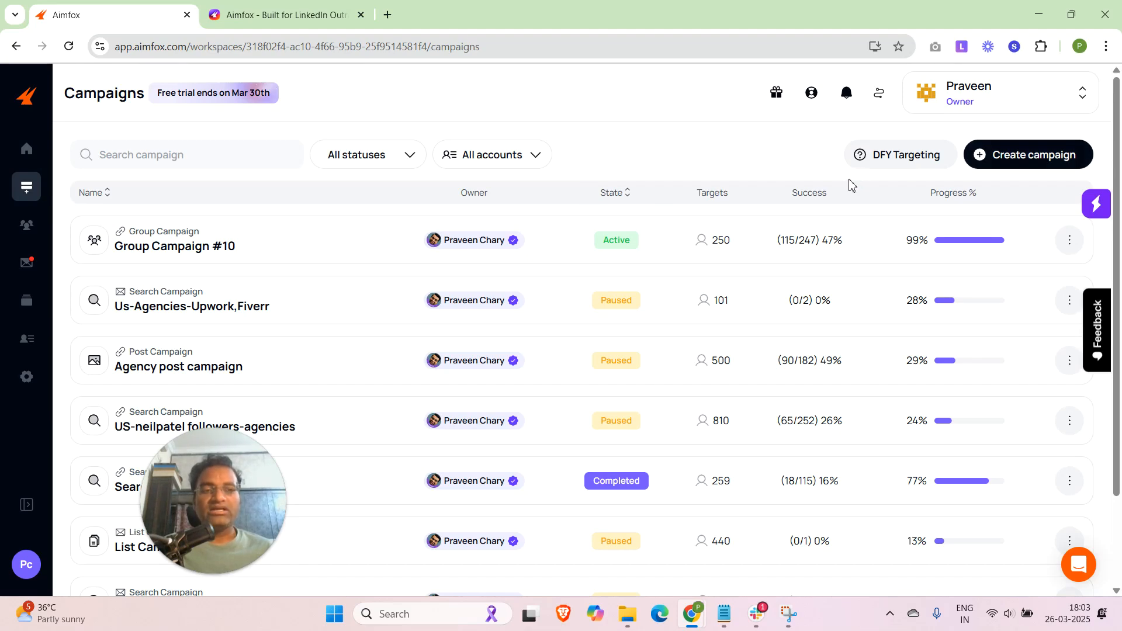
click(1011, 156)
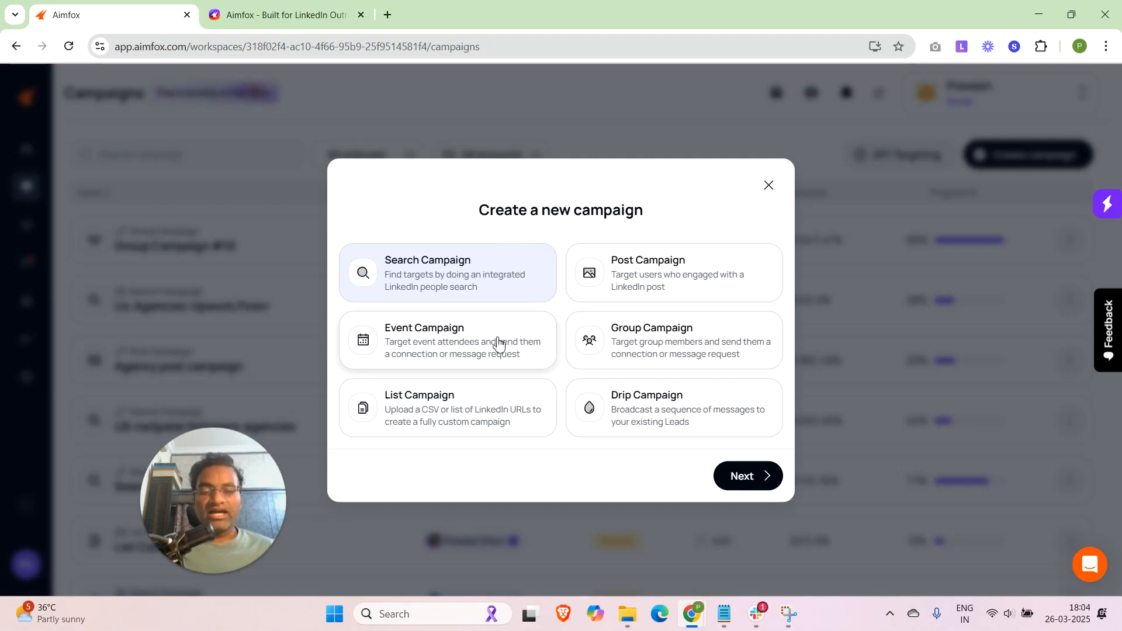
click(428, 352)
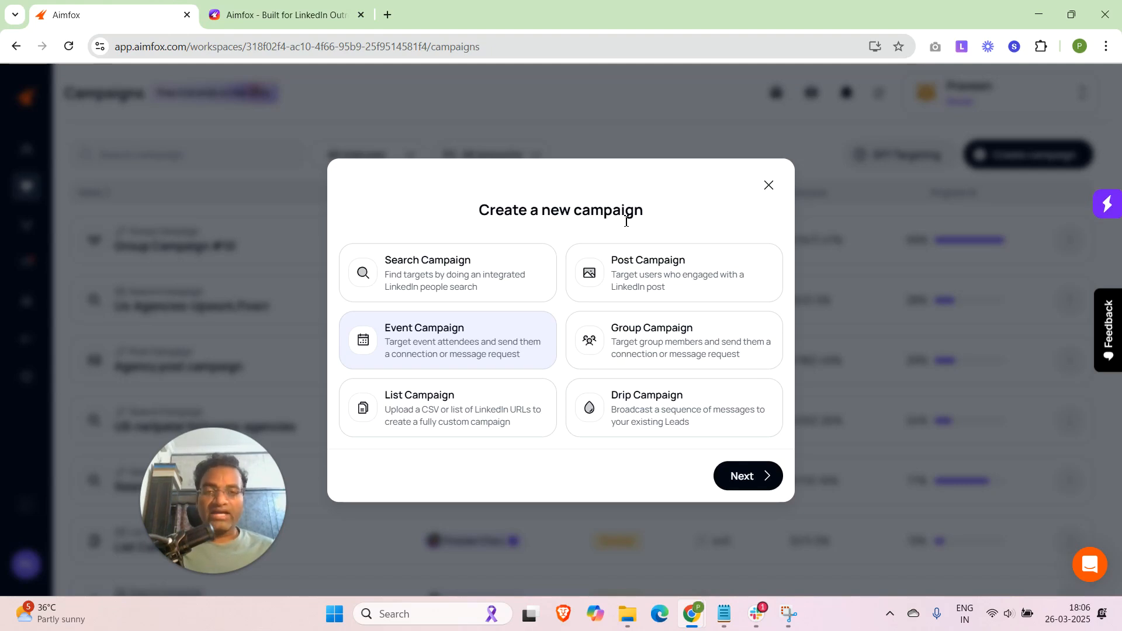
- Examine the weekly interaction limits and proxy location in the connected LinkedIn account's settings
click(27, 150)
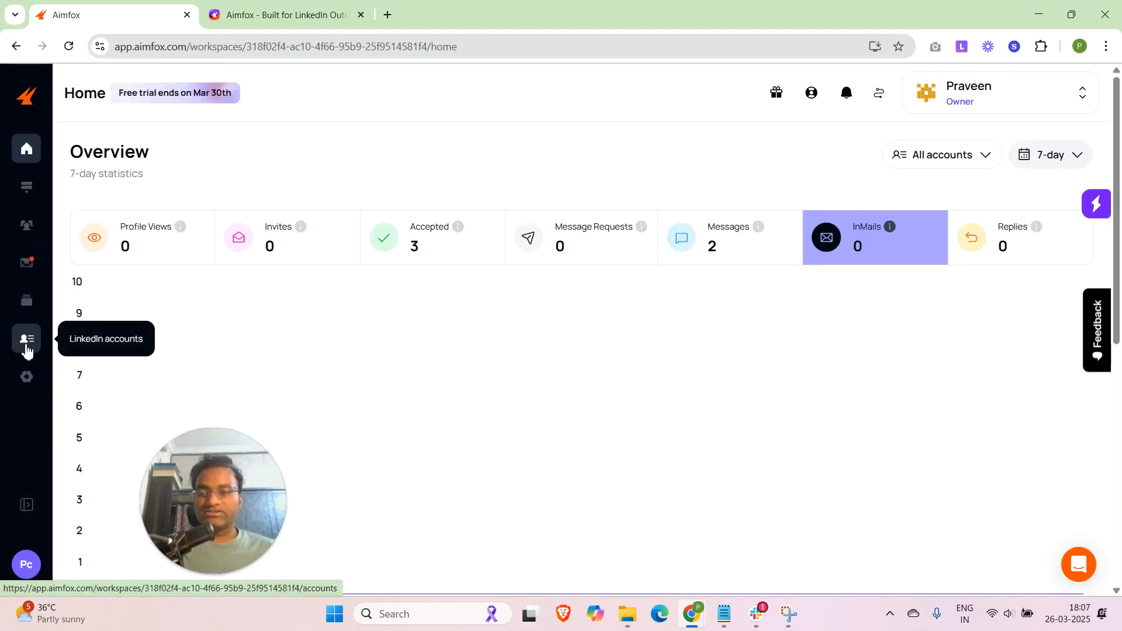
click(26, 350)
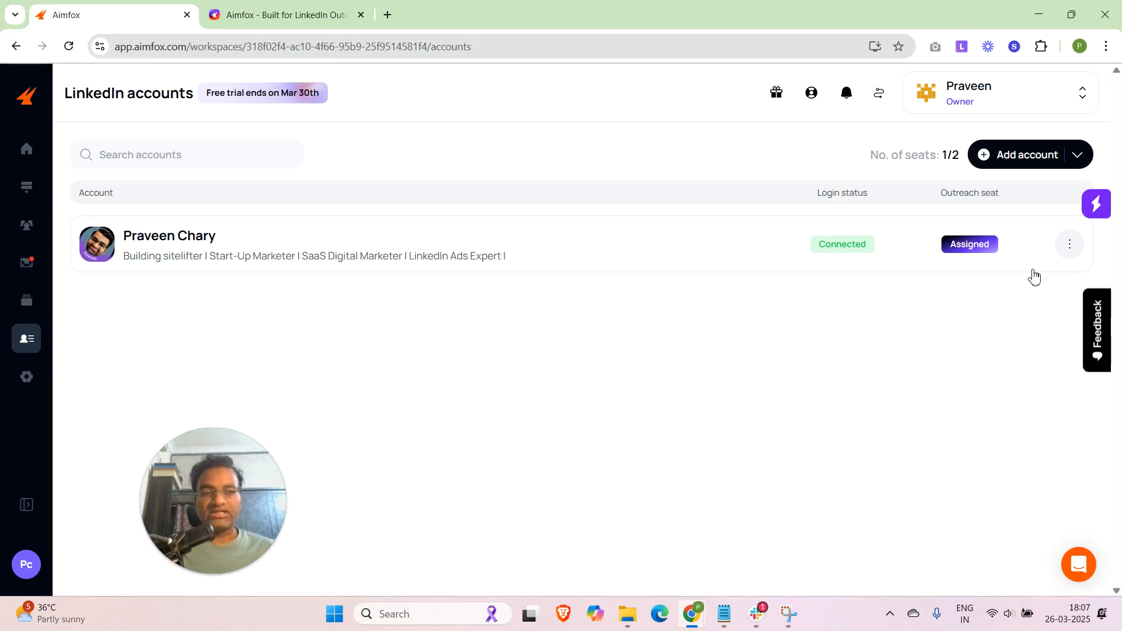
click(1070, 246)
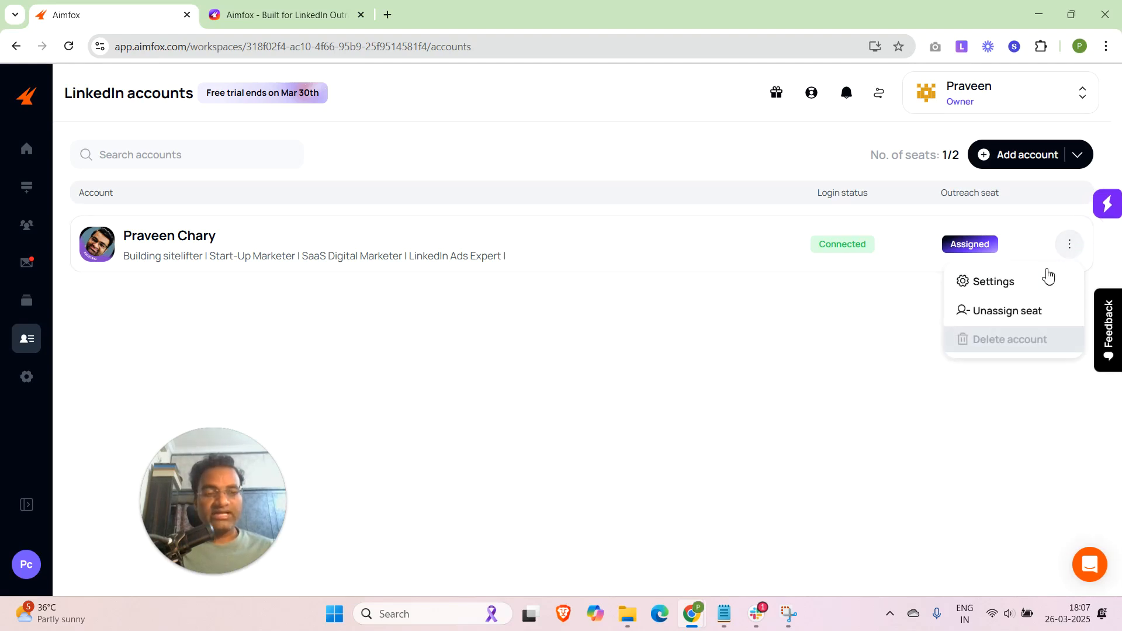
click(1013, 285)
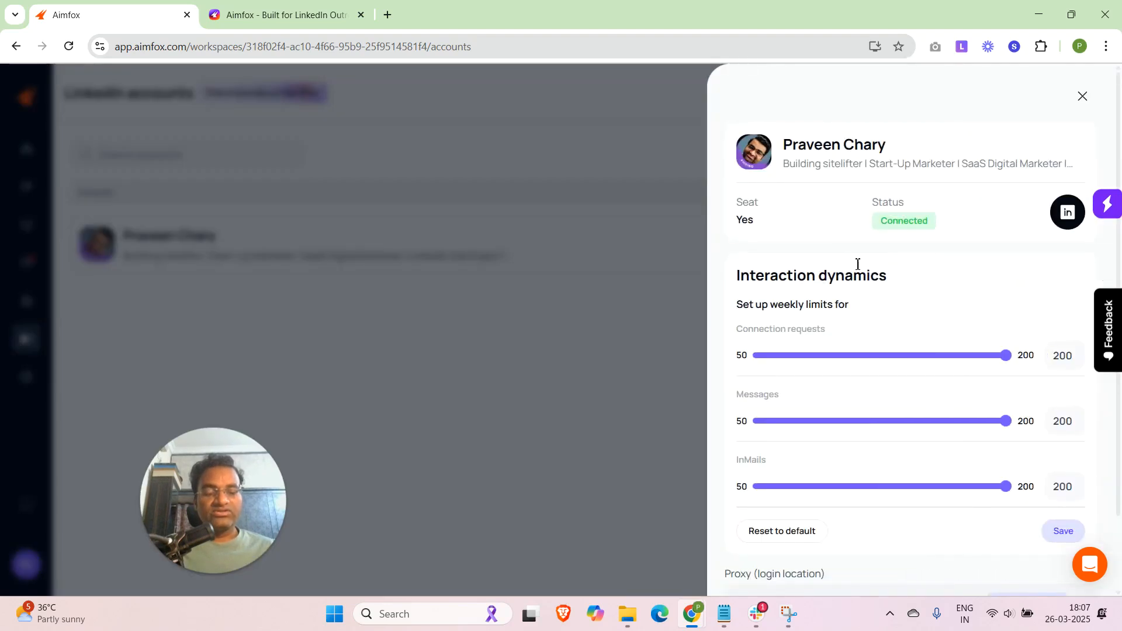
scroll(837, 251, down, 2)
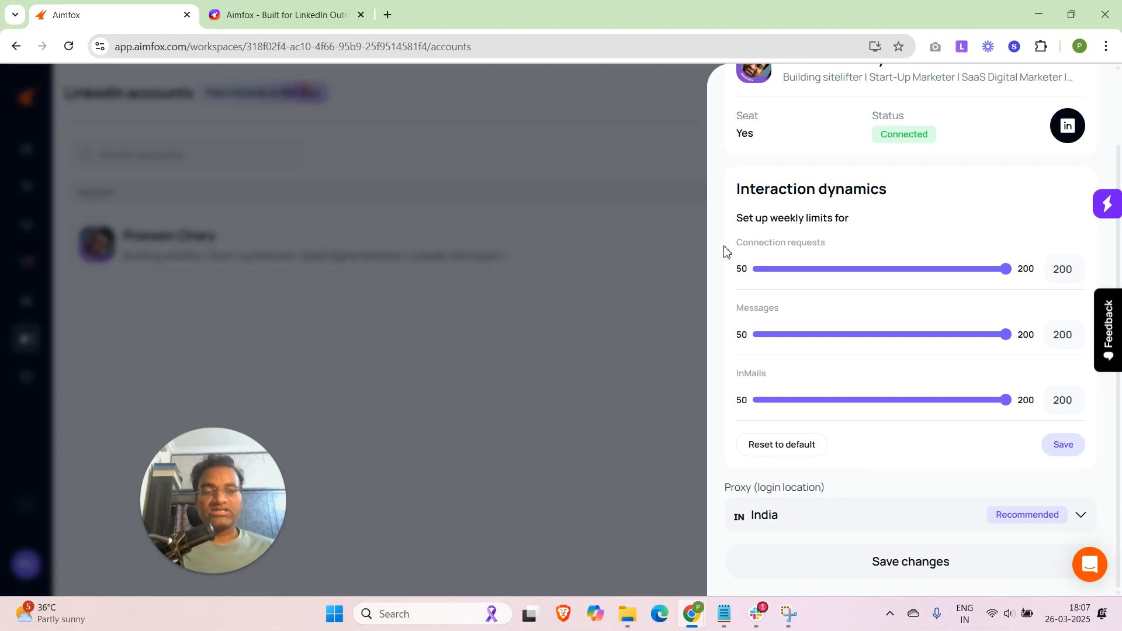
drag(754, 269, 761, 271)
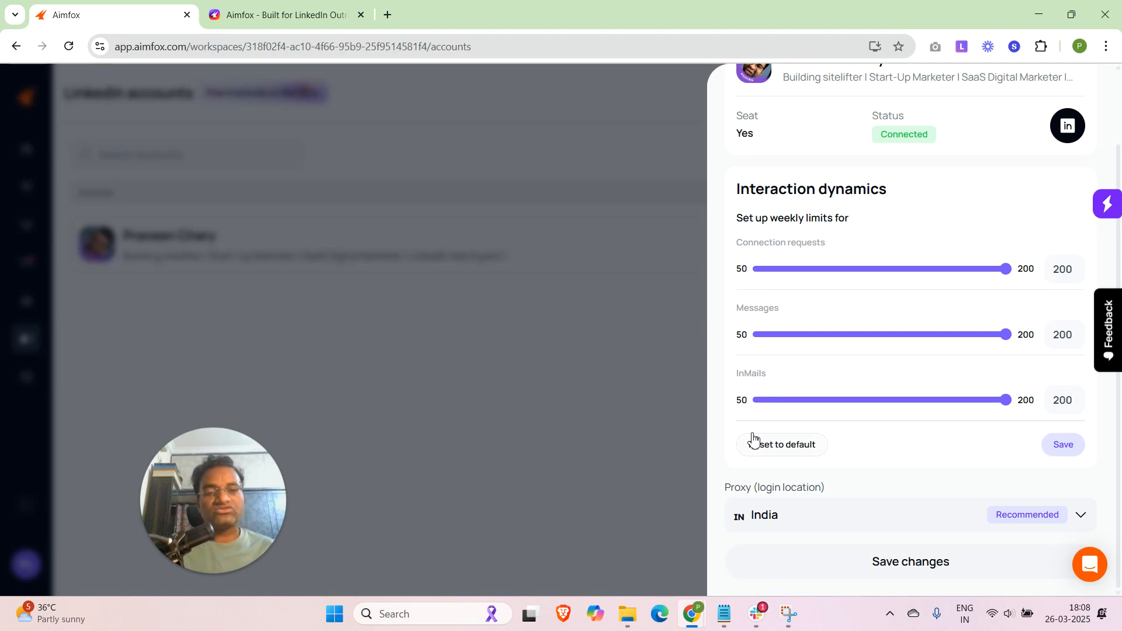
click(595, 391)
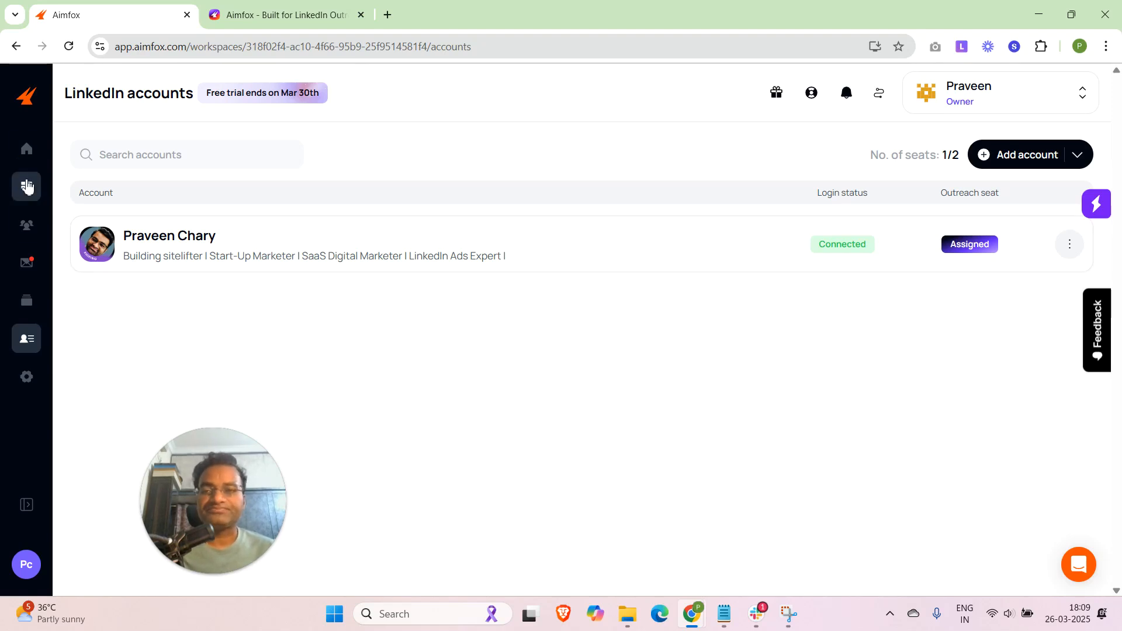
- Start a new campaign of the Search Campaign type and proceed to its setup form
click(27, 186)
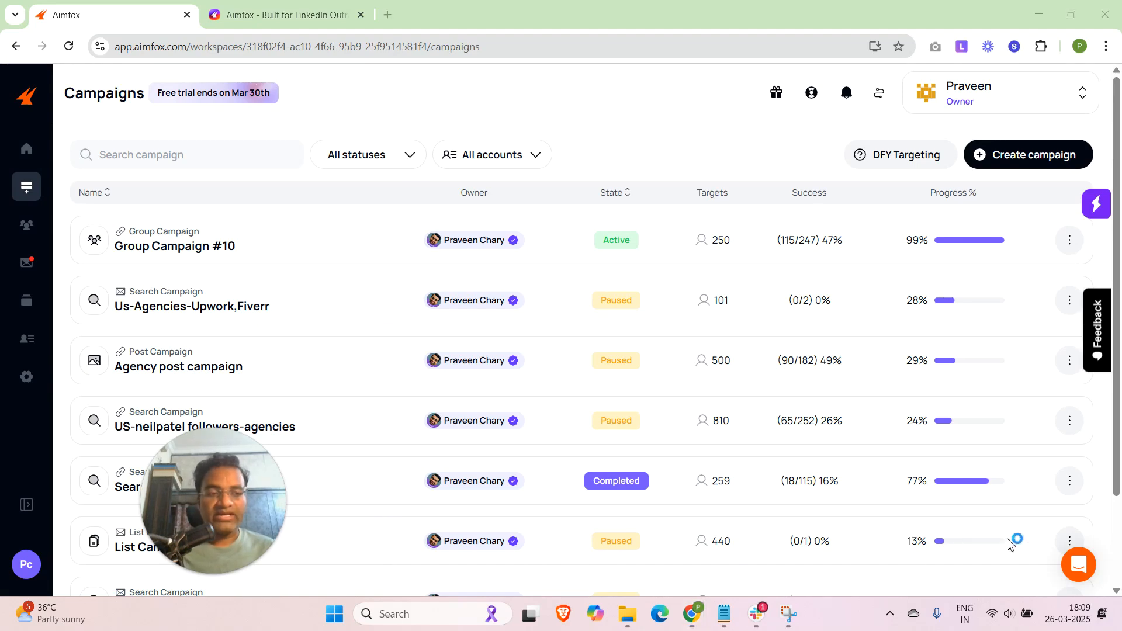
click(1061, 158)
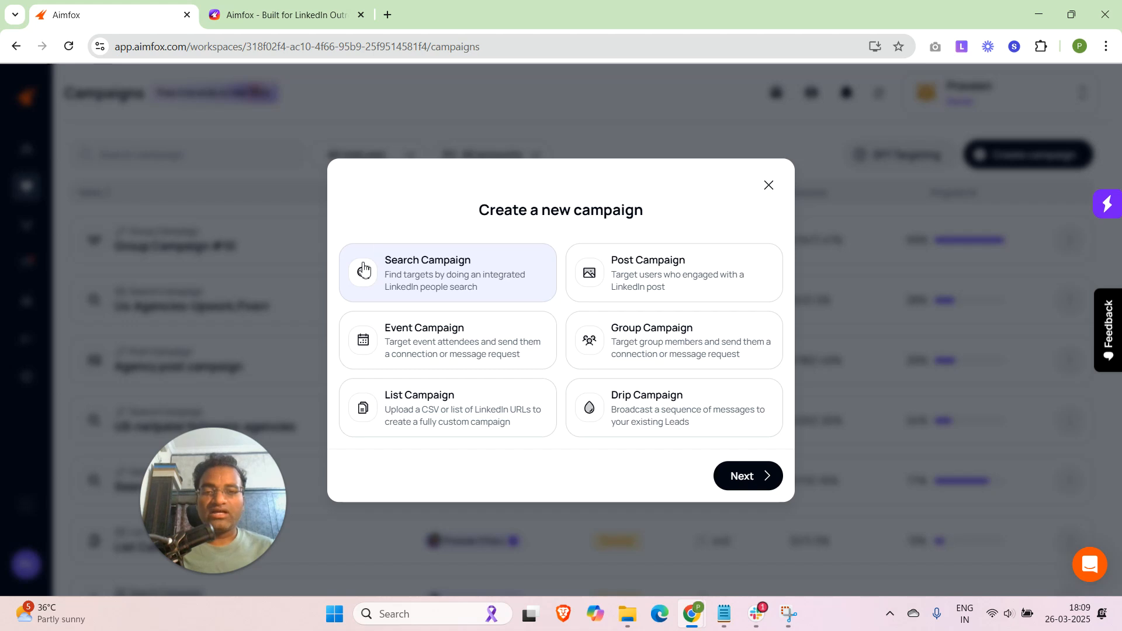
click(757, 488)
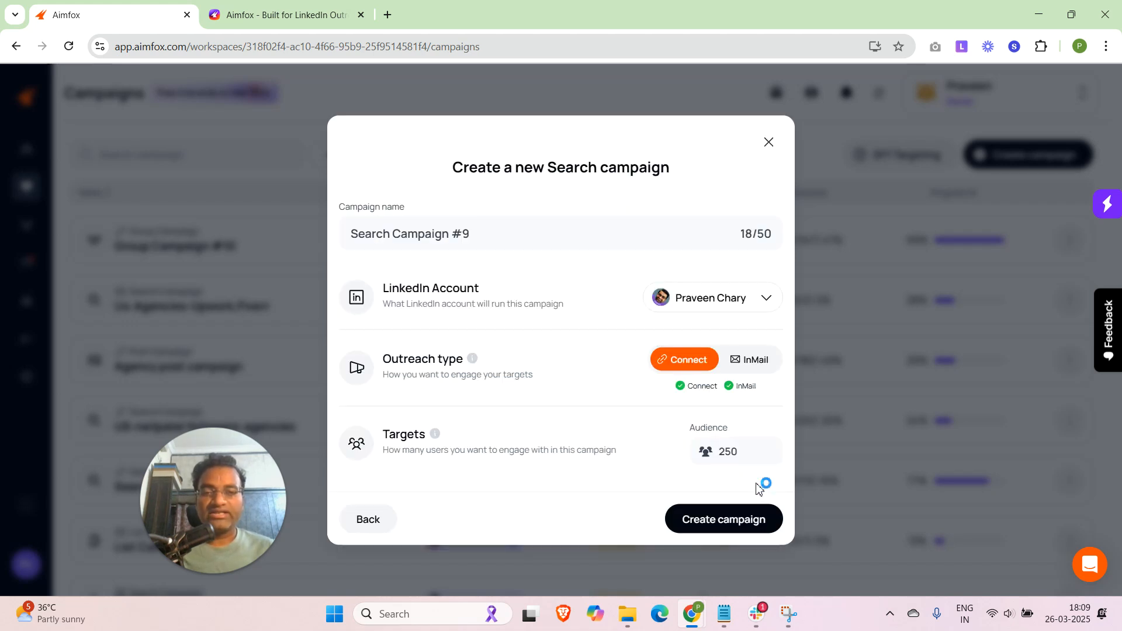
click(541, 235)
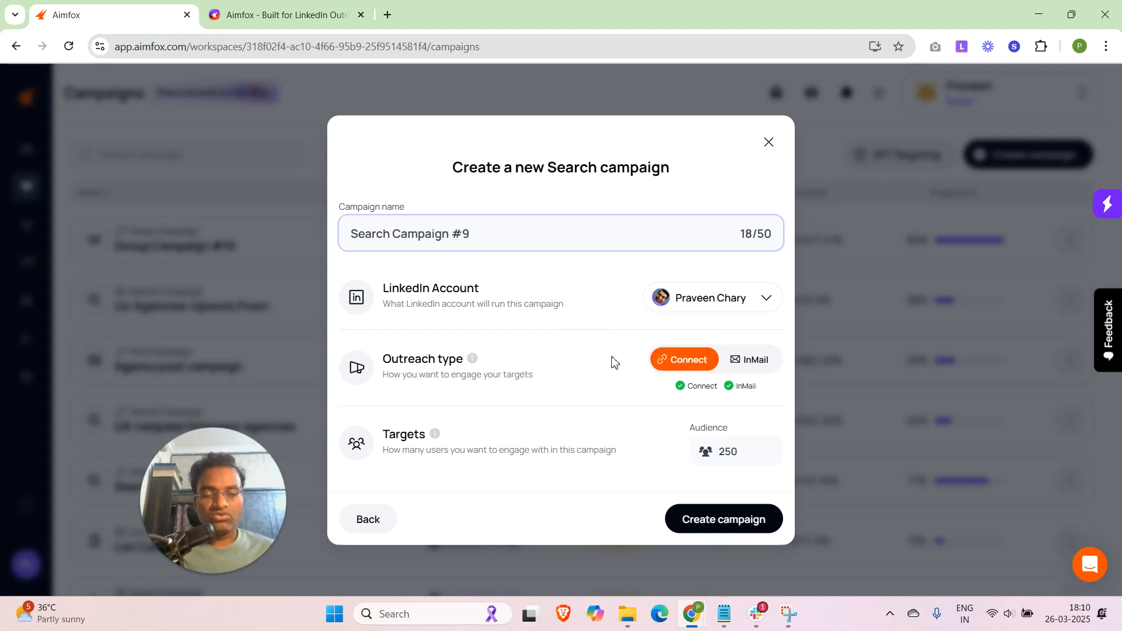
click(653, 377)
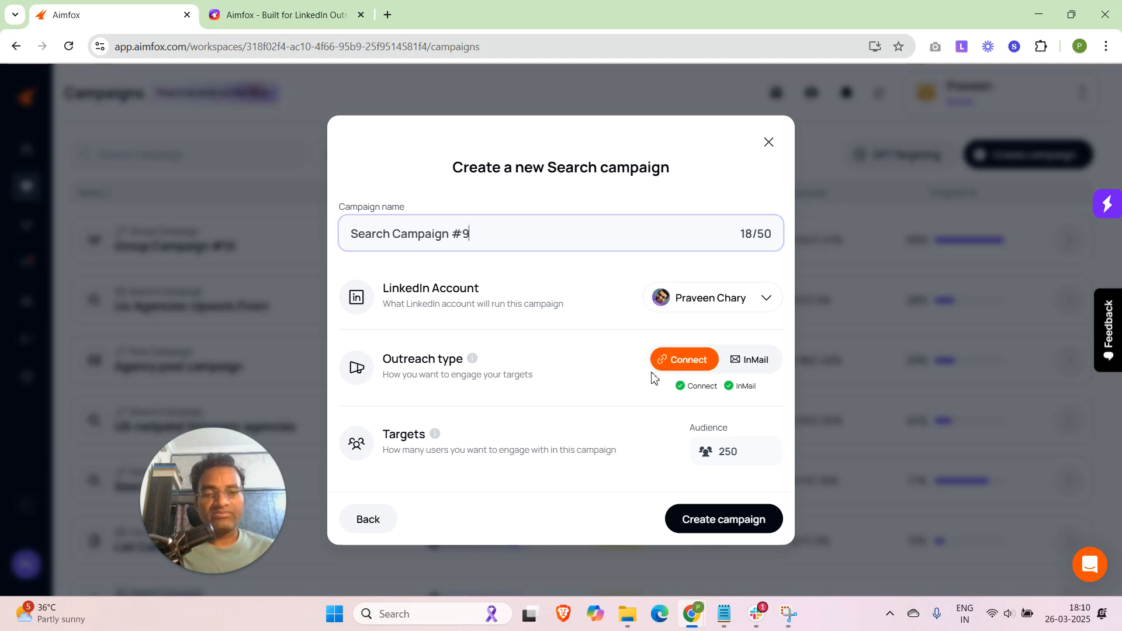
click(653, 377)
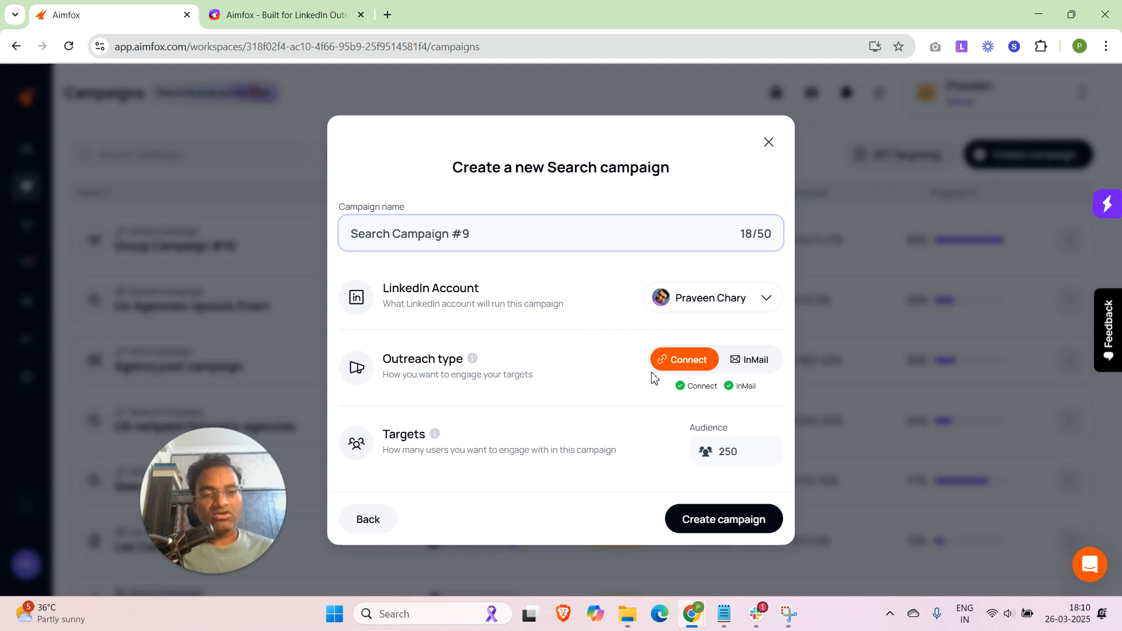
click(684, 401)
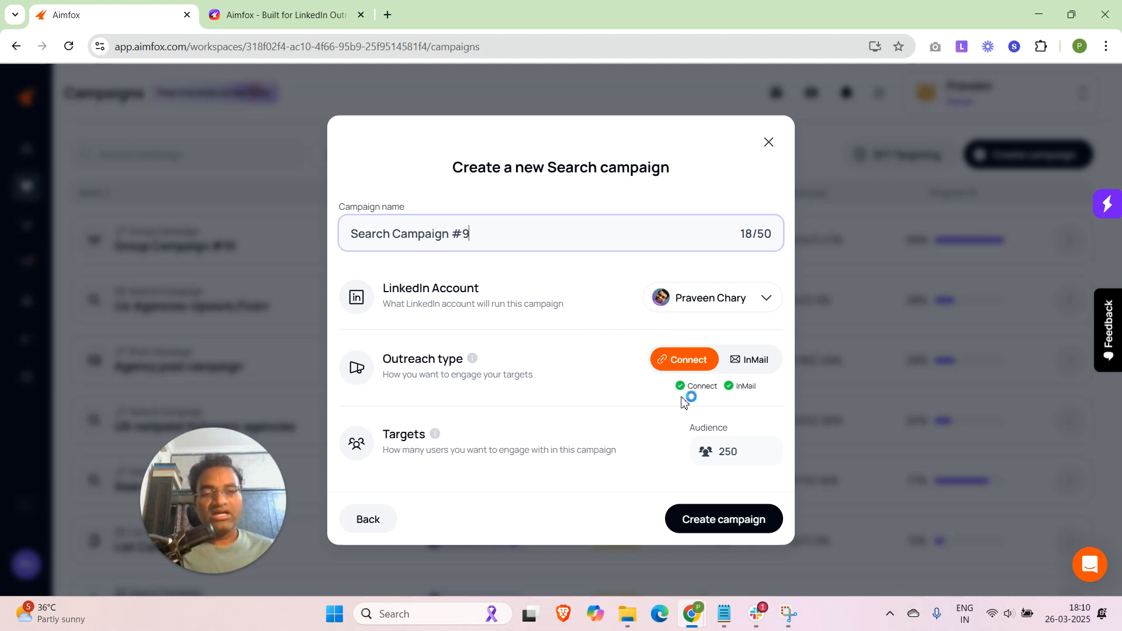
click(738, 387)
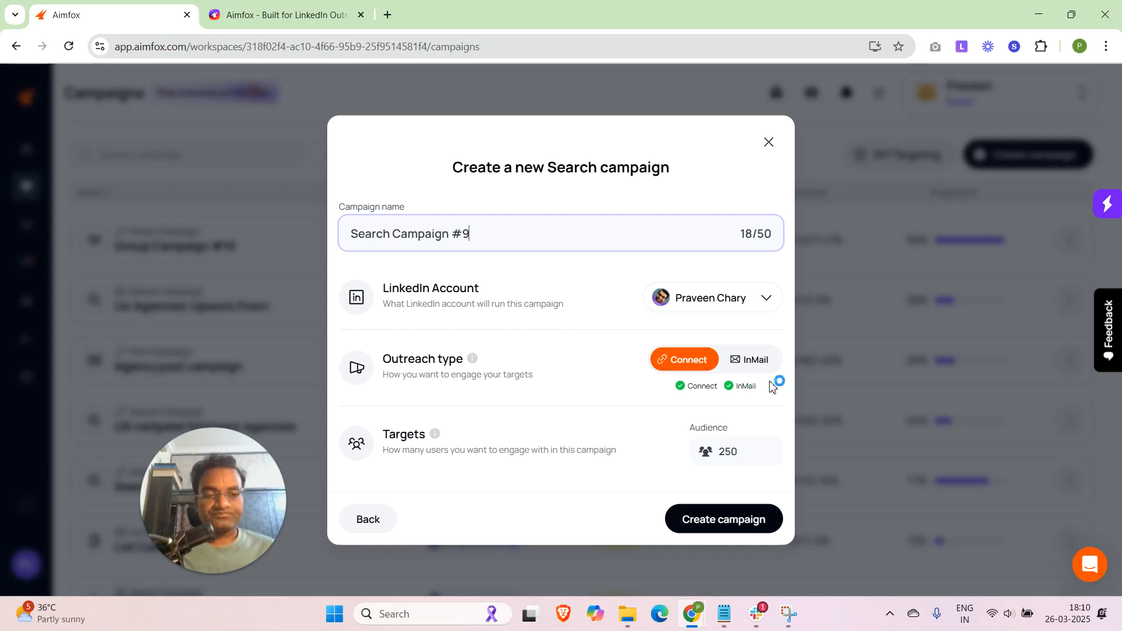
- Switch the outreach type between InMail and Connect to compare them, ending on Connect
click(757, 361)
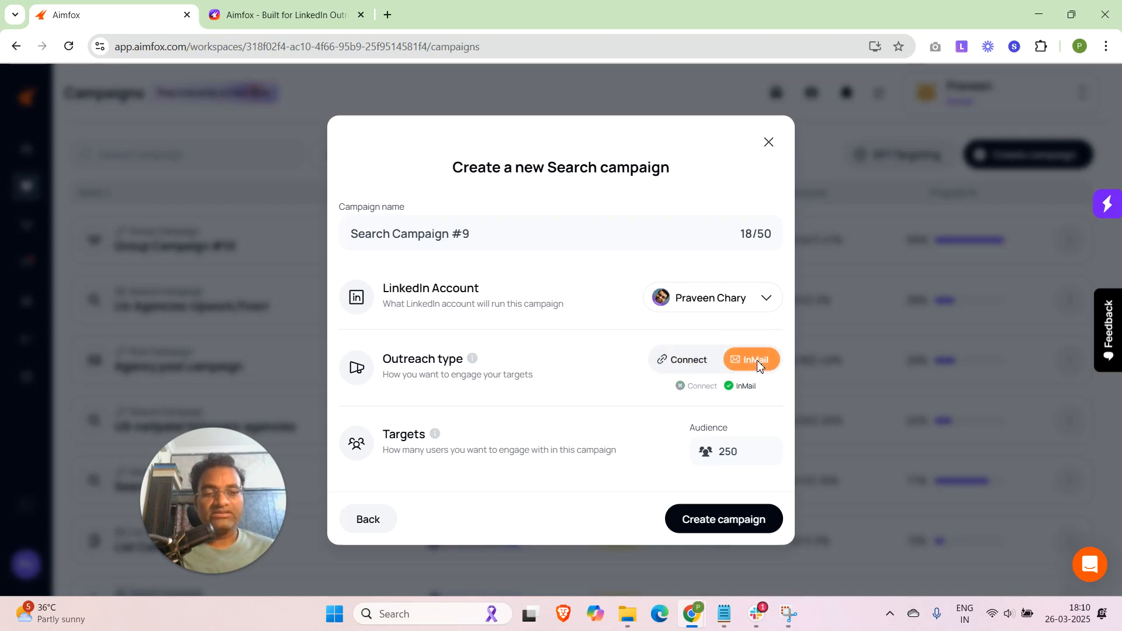
click(780, 396)
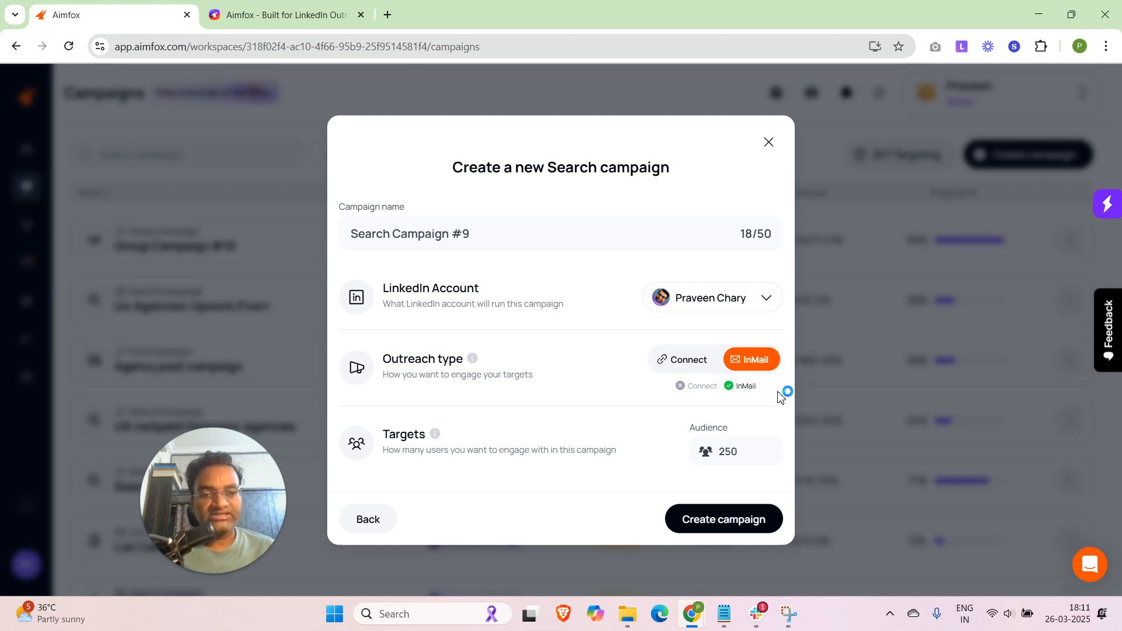
click(727, 373)
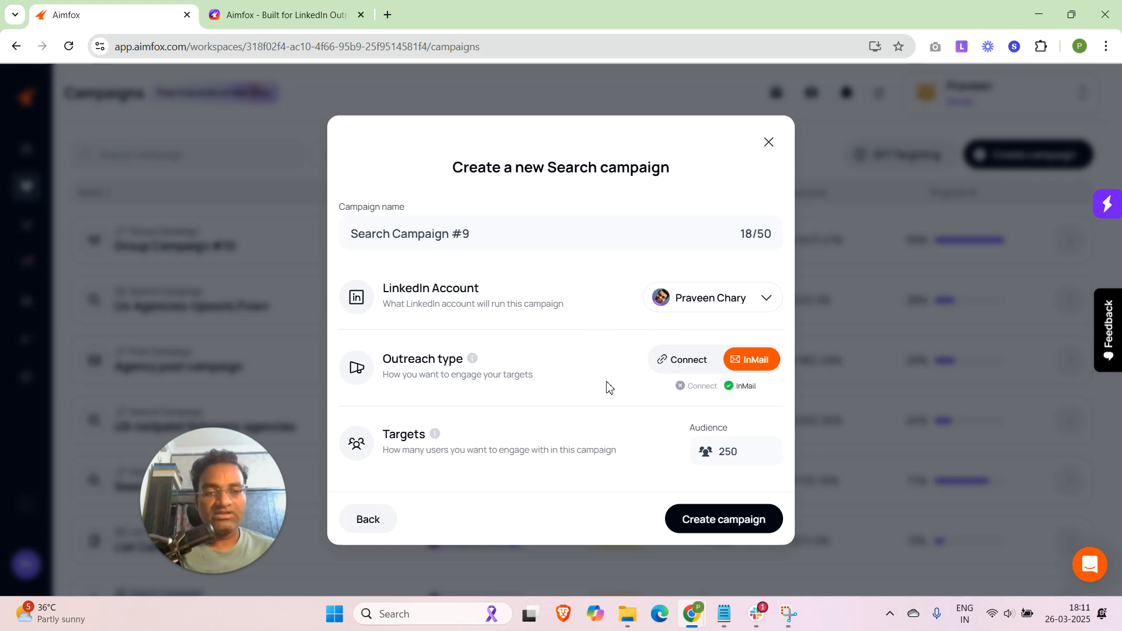
click(665, 367)
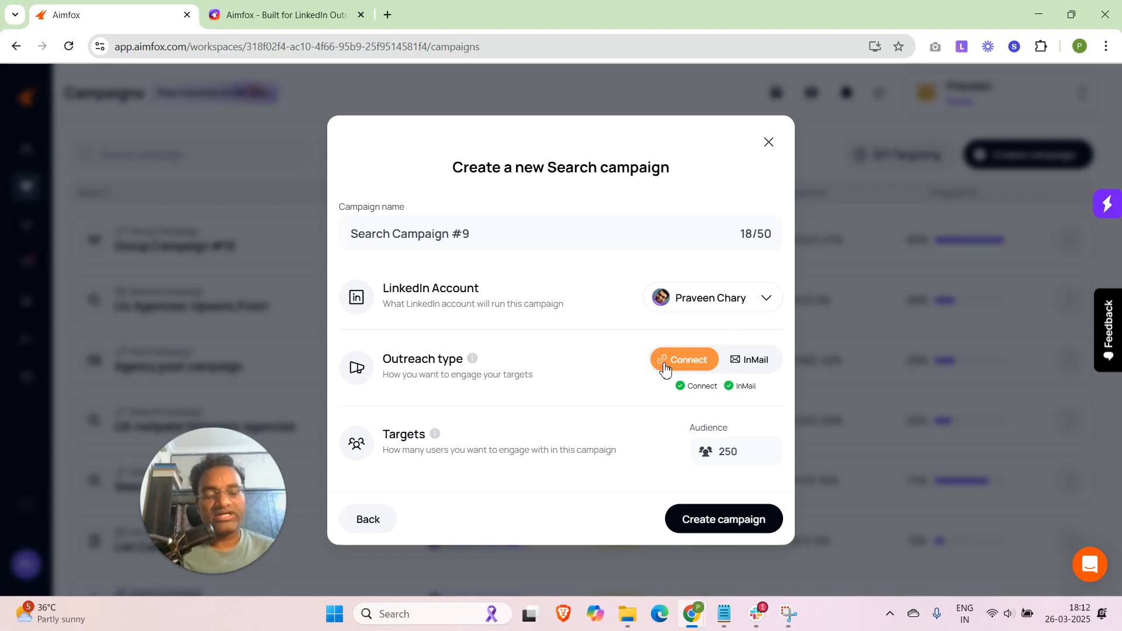
click(753, 360)
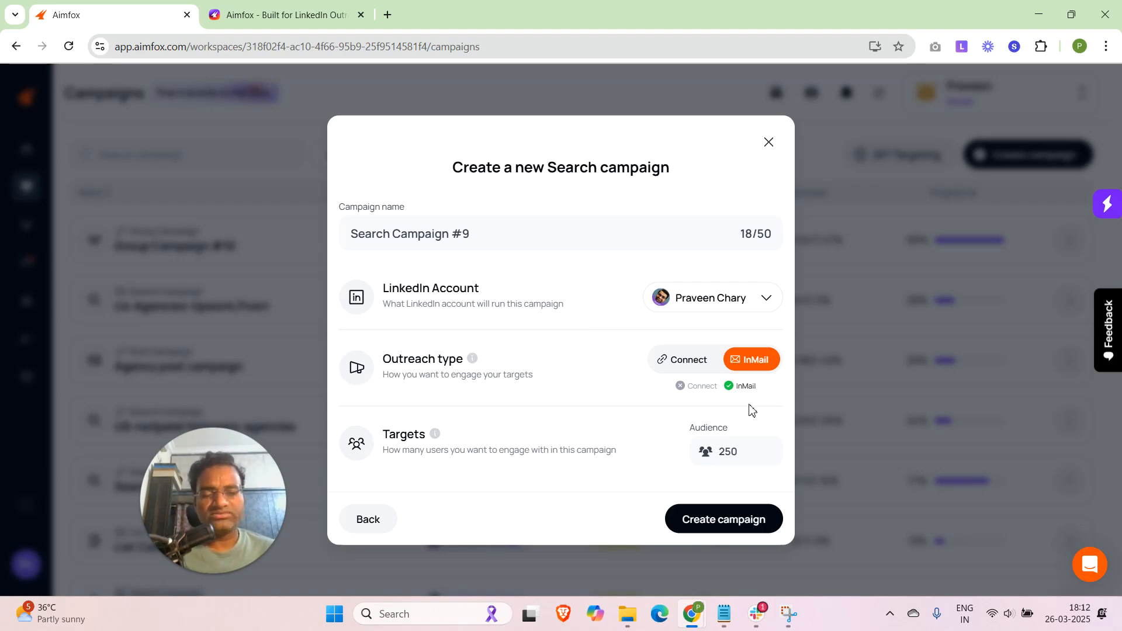
click(675, 363)
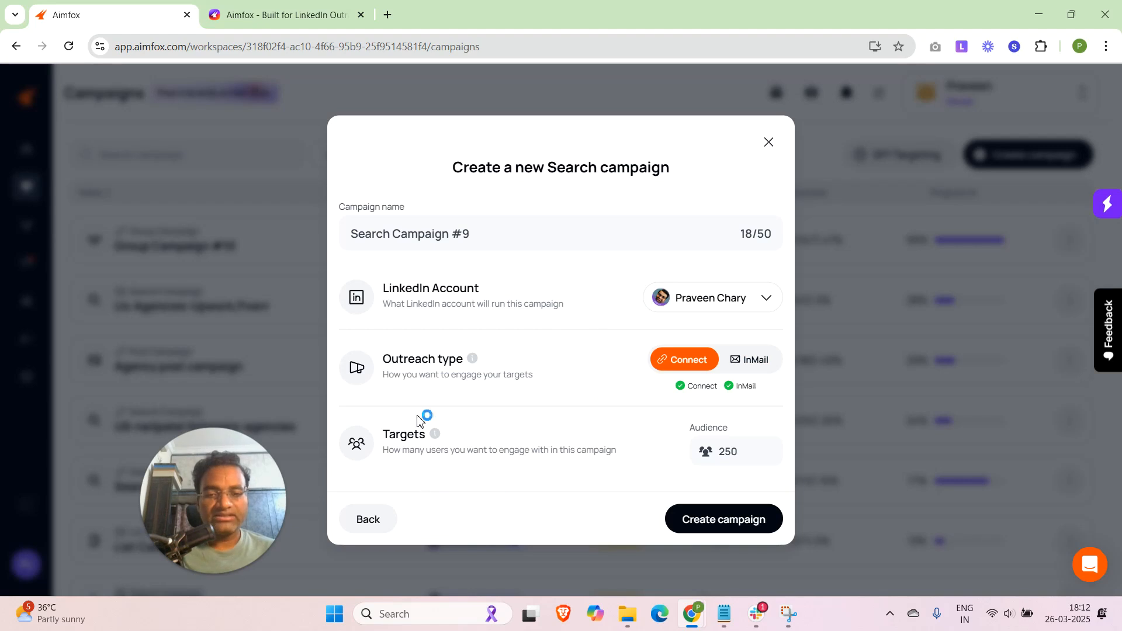
- Set the target audience to 100 and create the search campaign
click(745, 455)
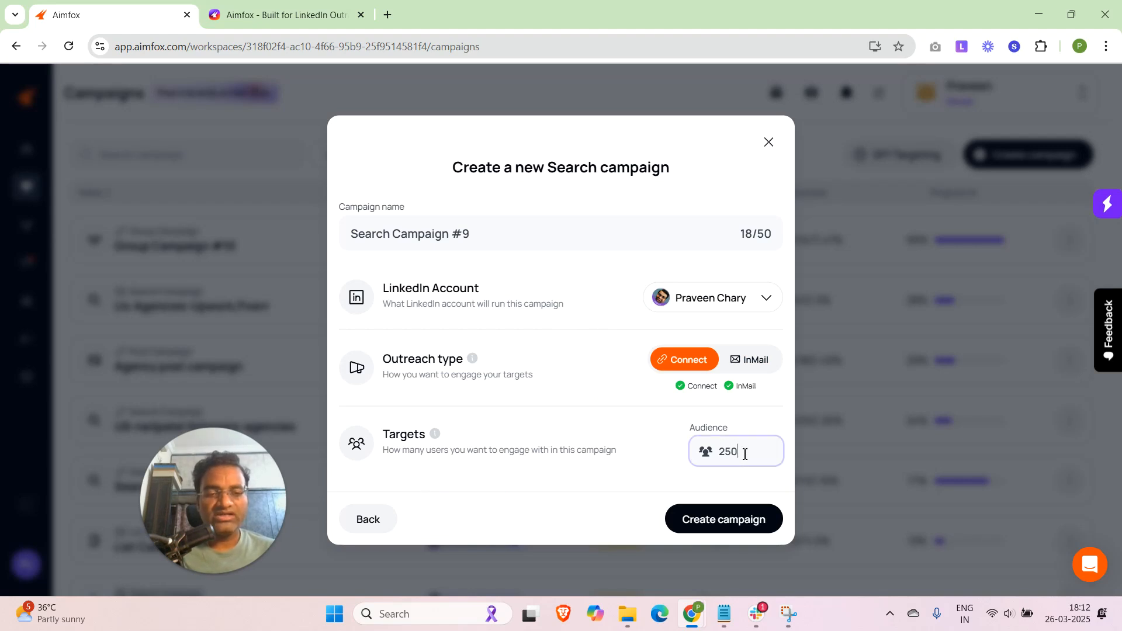
drag(744, 454, 705, 459)
text(100)
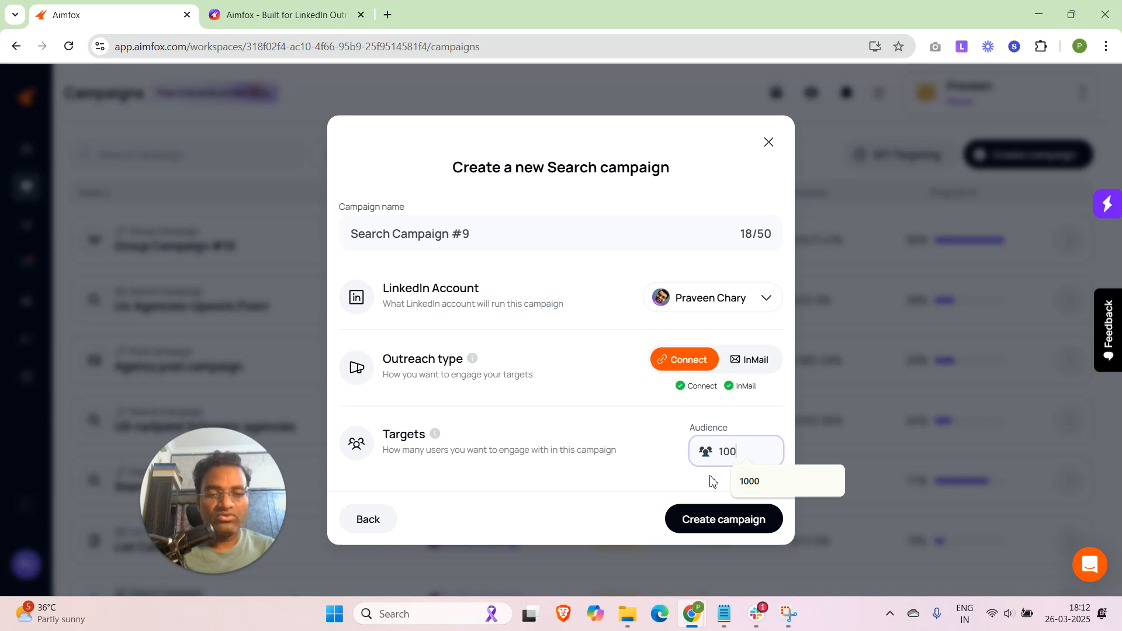
click(687, 453)
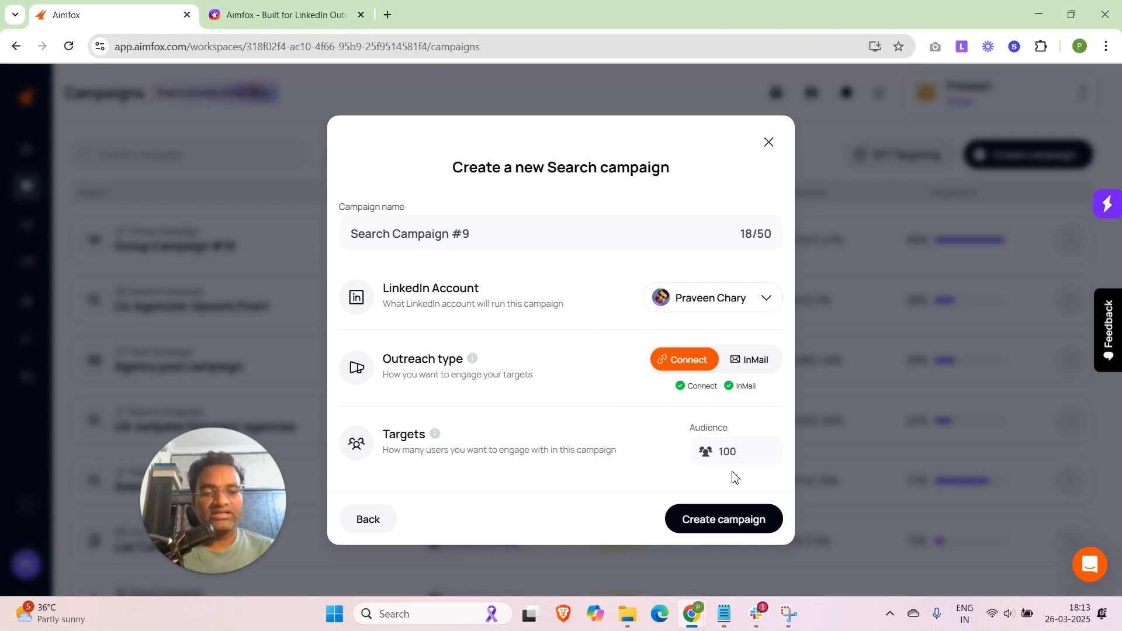
click(728, 526)
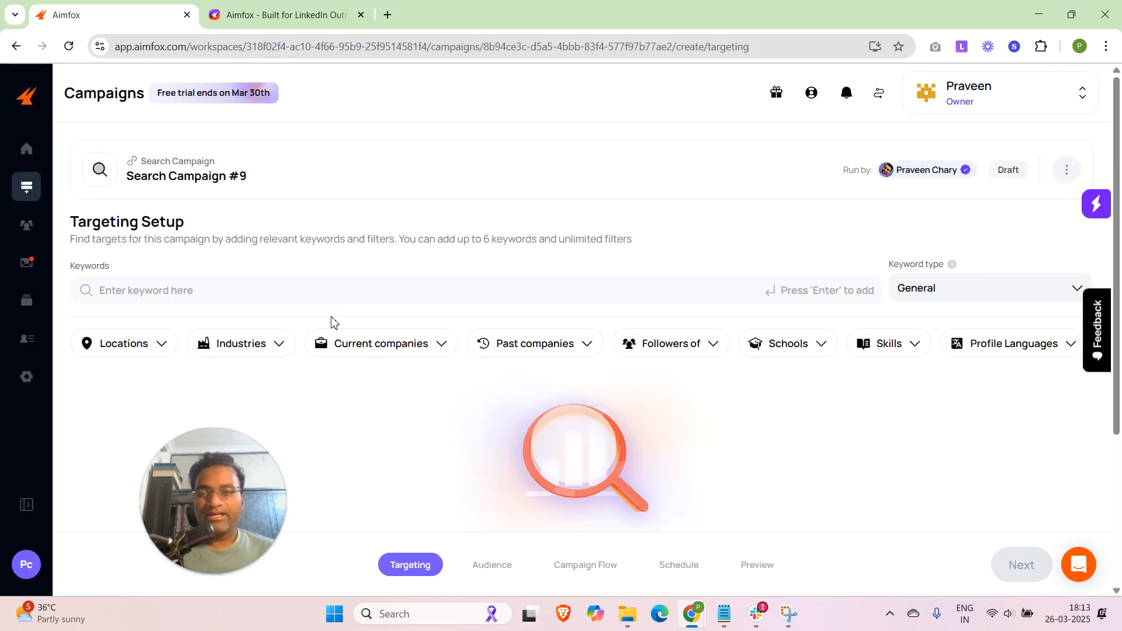
- Enter "marketers" as the search keyword in the campaign's targeting setup
scroll(333, 302, down, 1)
scroll(333, 303, up, 1)
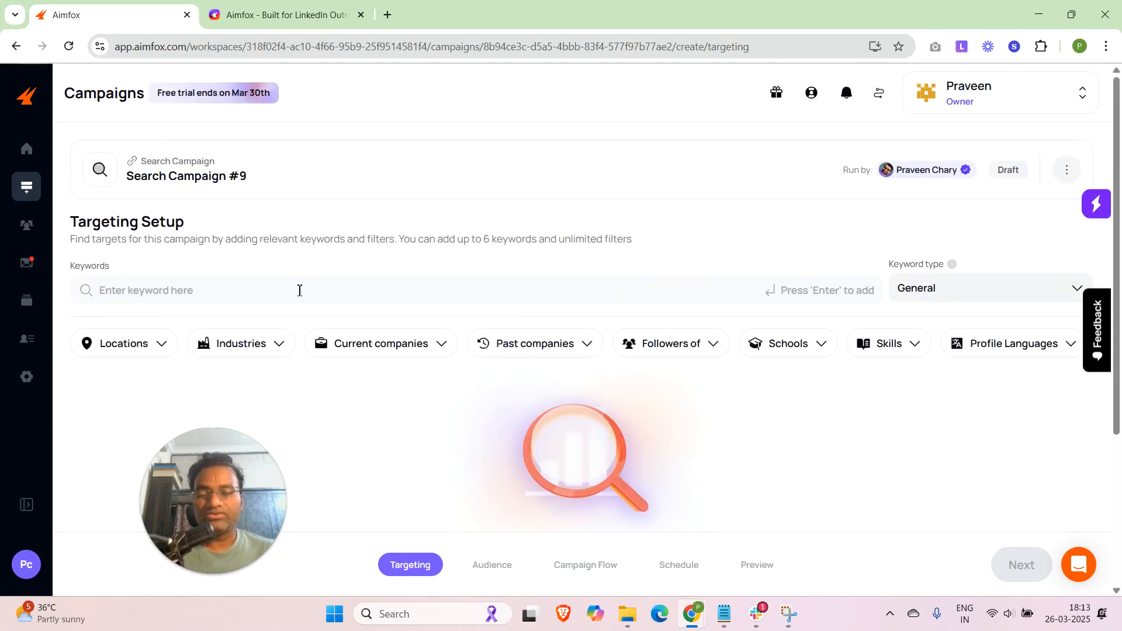
click(349, 289)
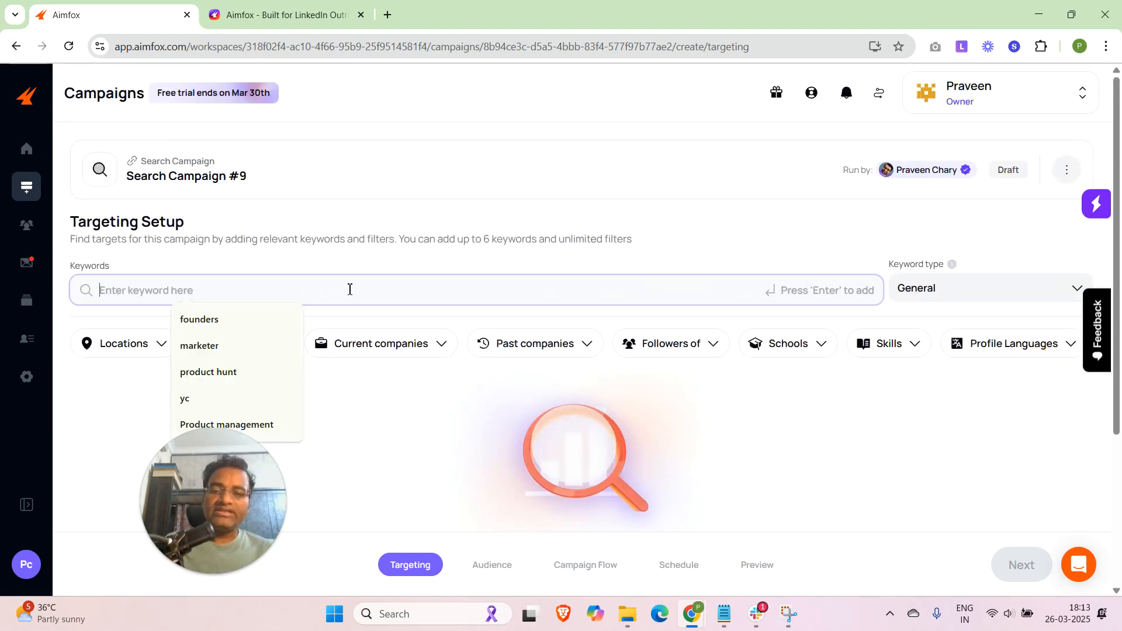
drag(237, 512, 129, 513)
click(320, 287)
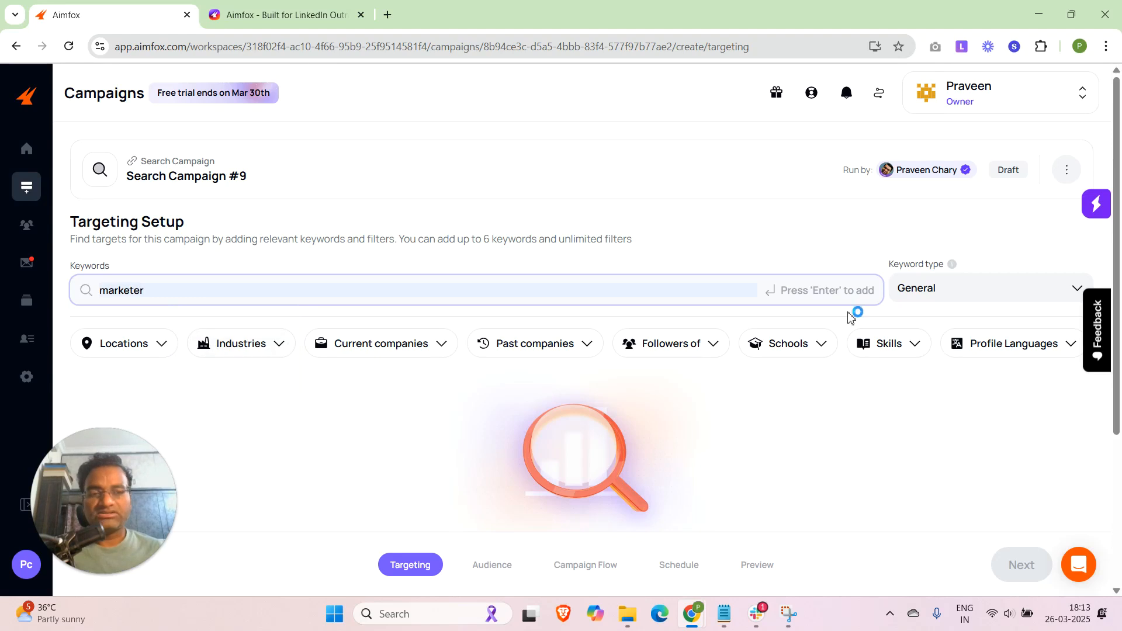
text(s)
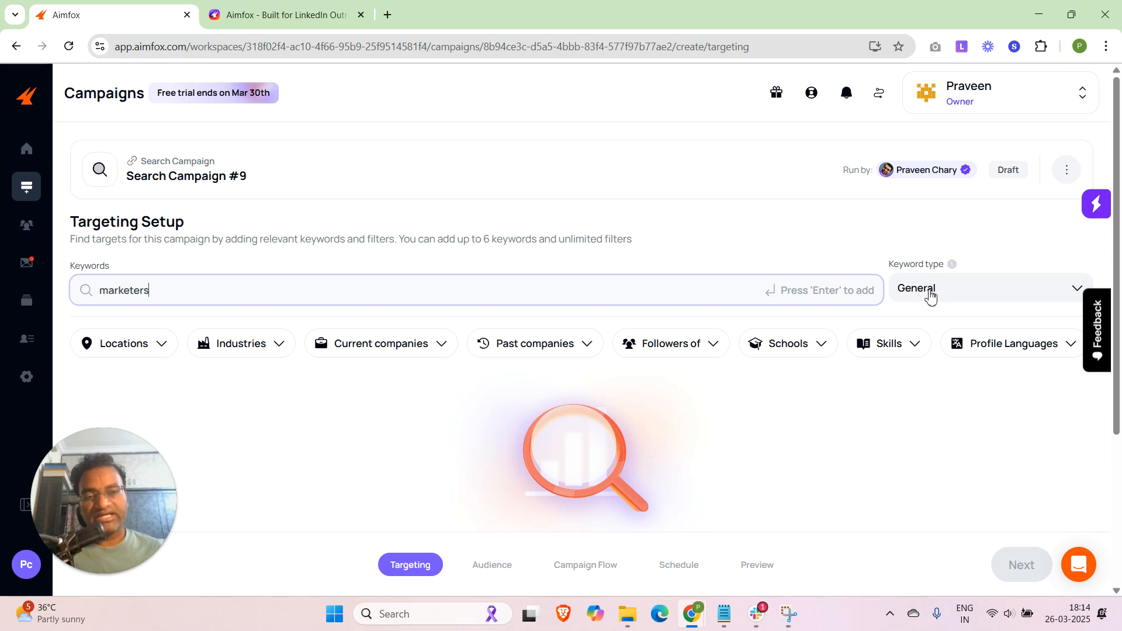
- Switch the keyword type through Title, School and Company to compare the options for the "marketers" keyword
click(930, 295)
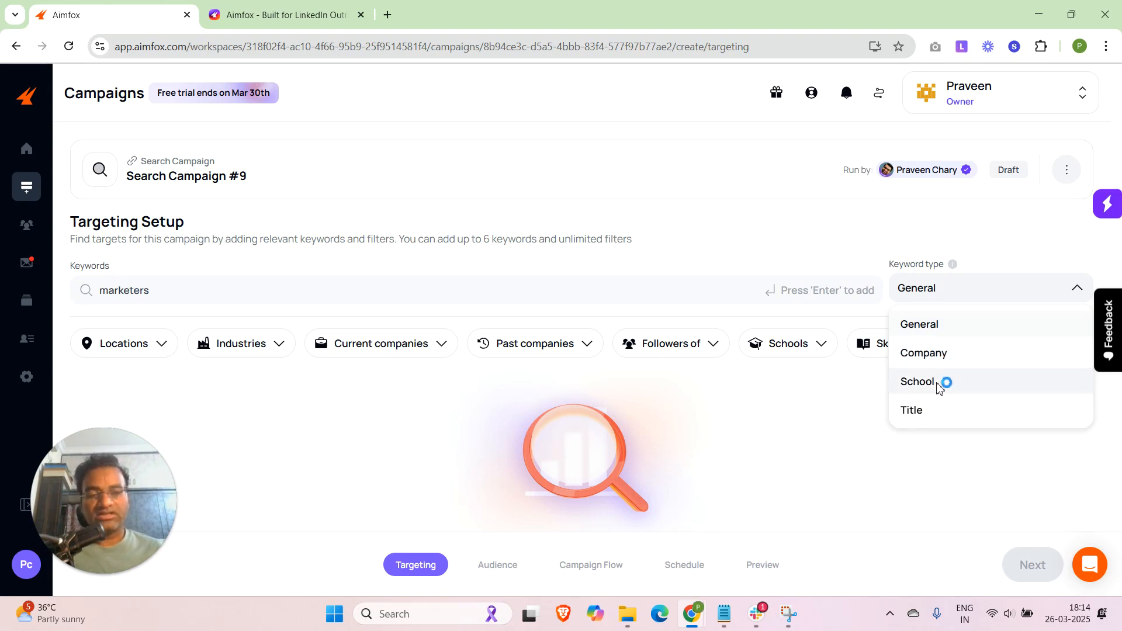
click(936, 413)
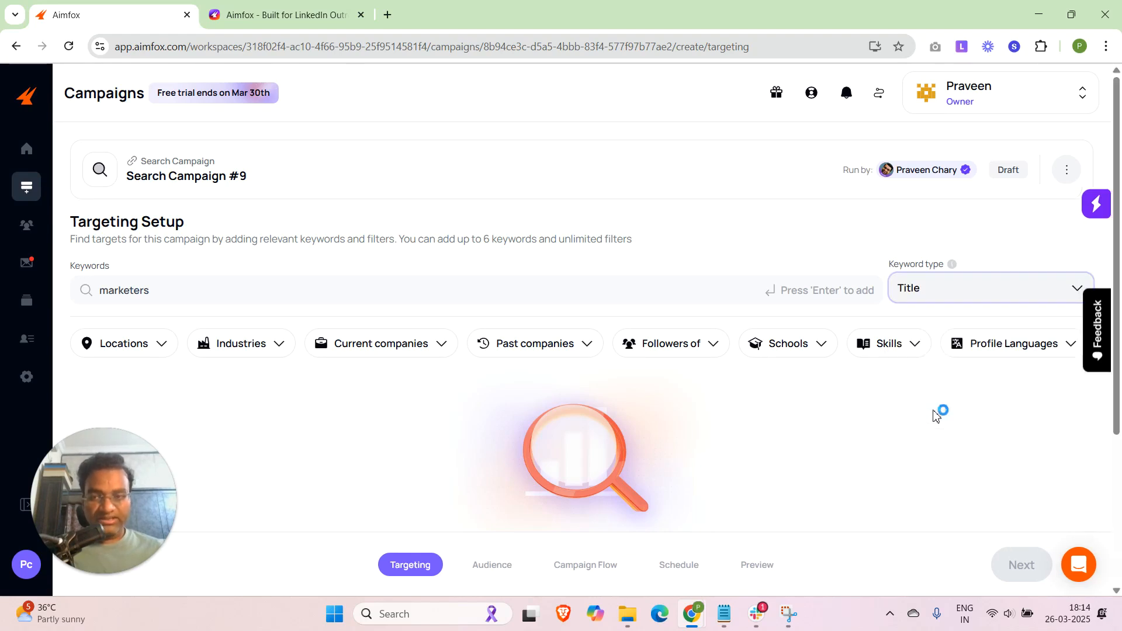
click(936, 291)
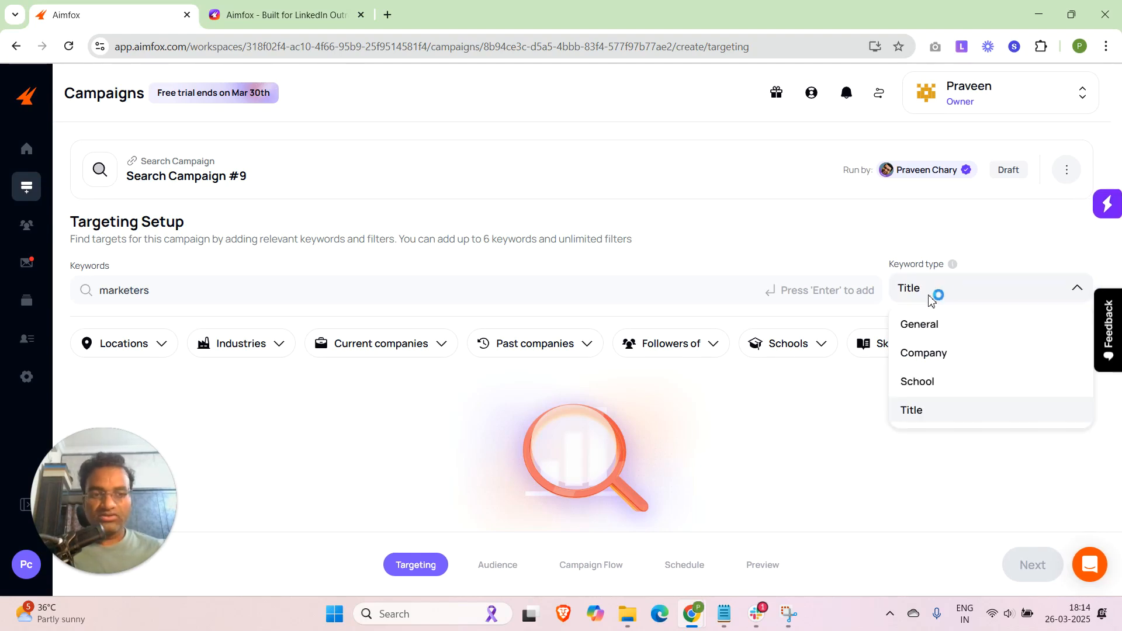
click(943, 391)
click(920, 300)
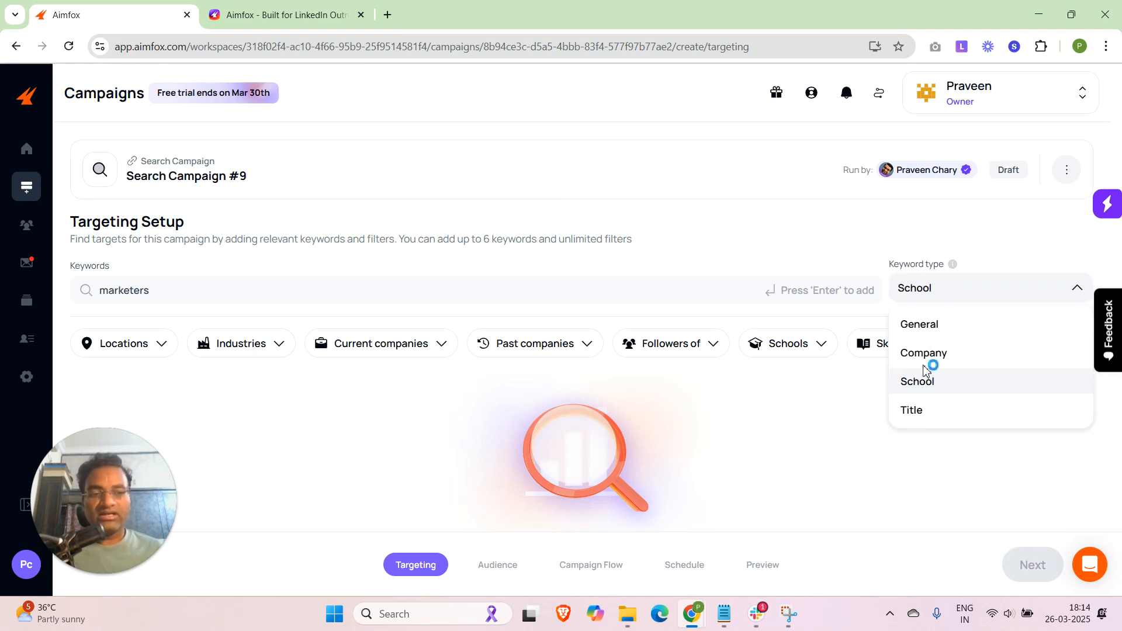
click(922, 354)
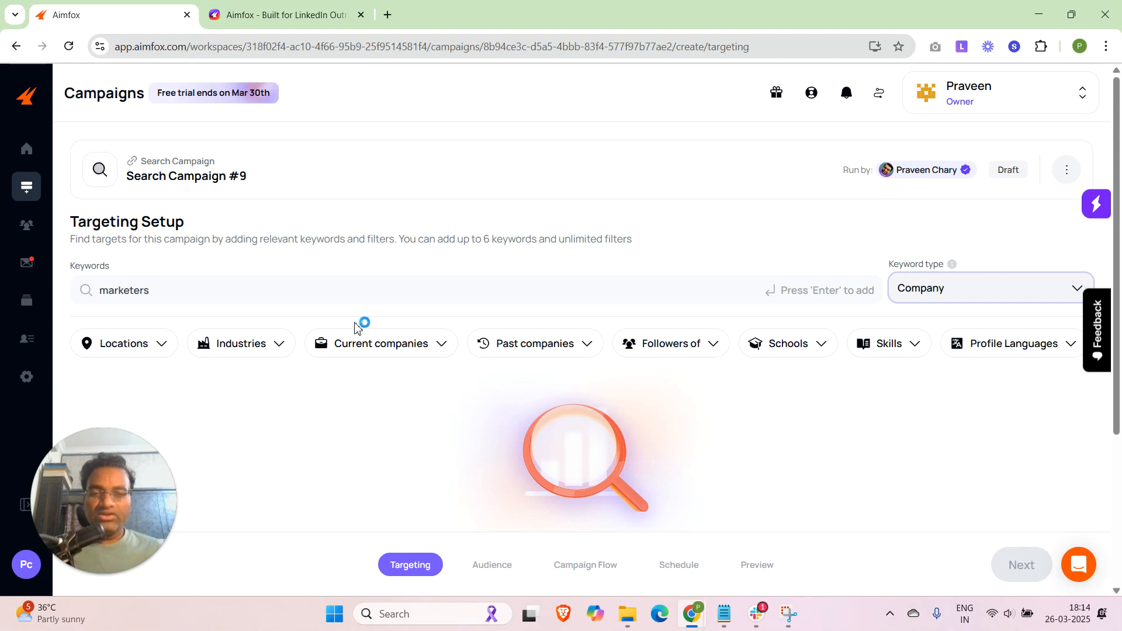
click(158, 290)
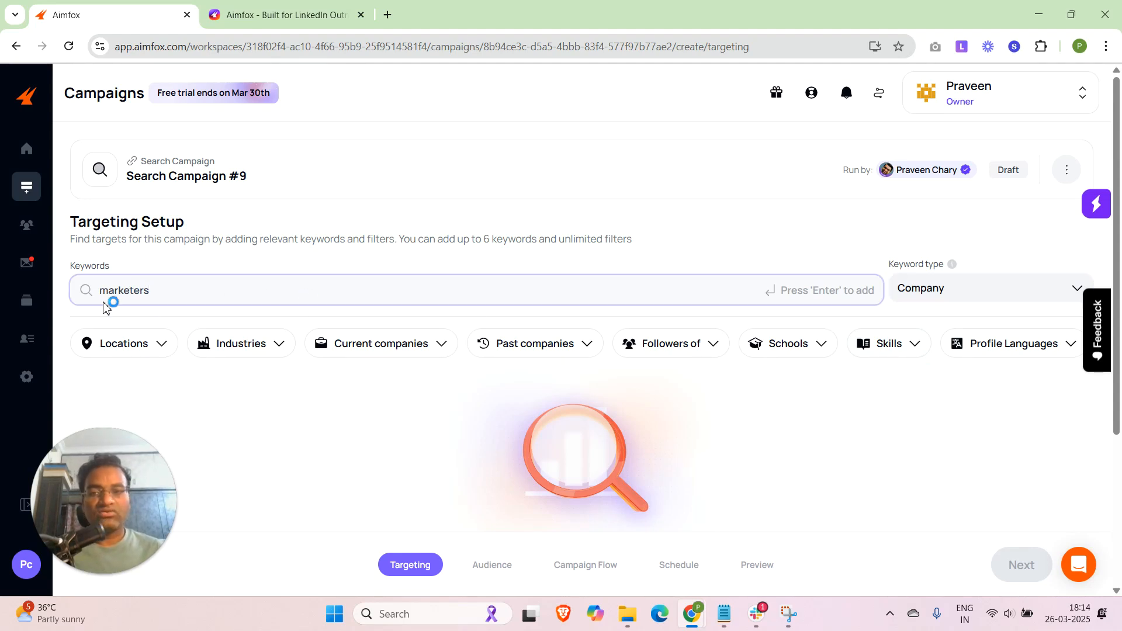
- Set the keyword type to Title and add "marketers" to the campaign's targeting keywords
click(990, 294)
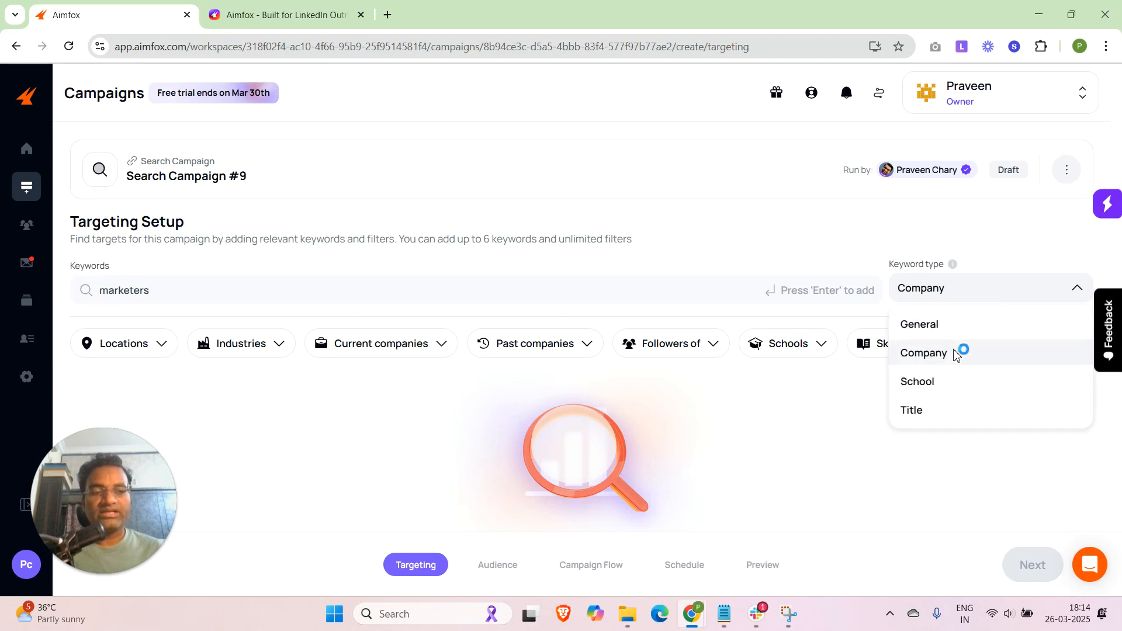
click(934, 412)
click(614, 289)
key(Return)
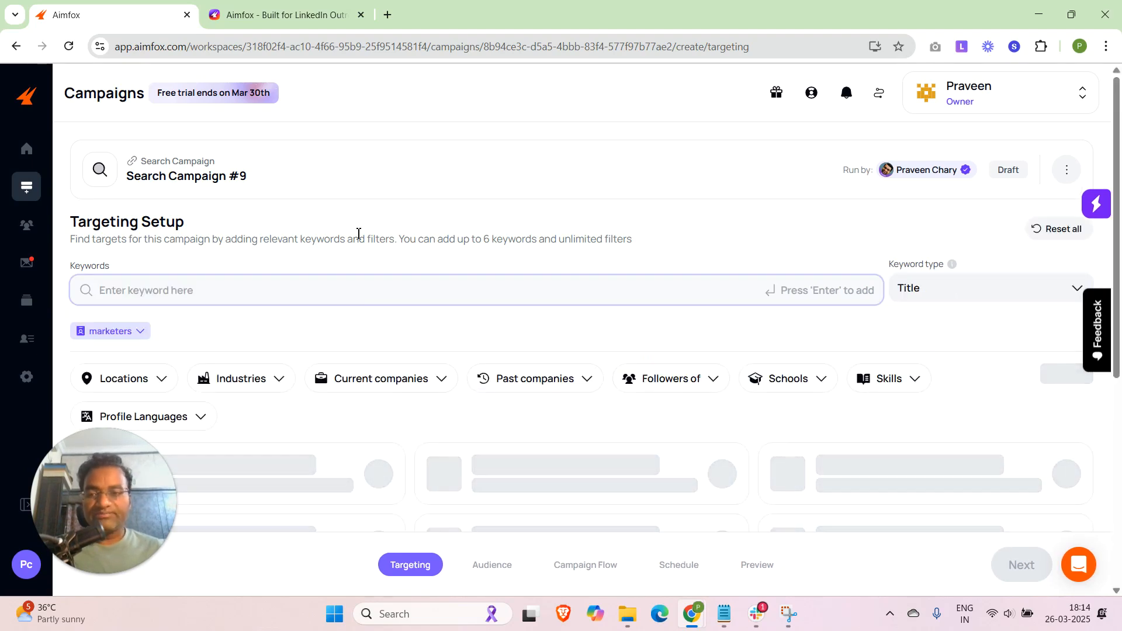
- Look over the matching profiles and mark the "marketers" keyword as Must include
scroll(350, 246, down, 1)
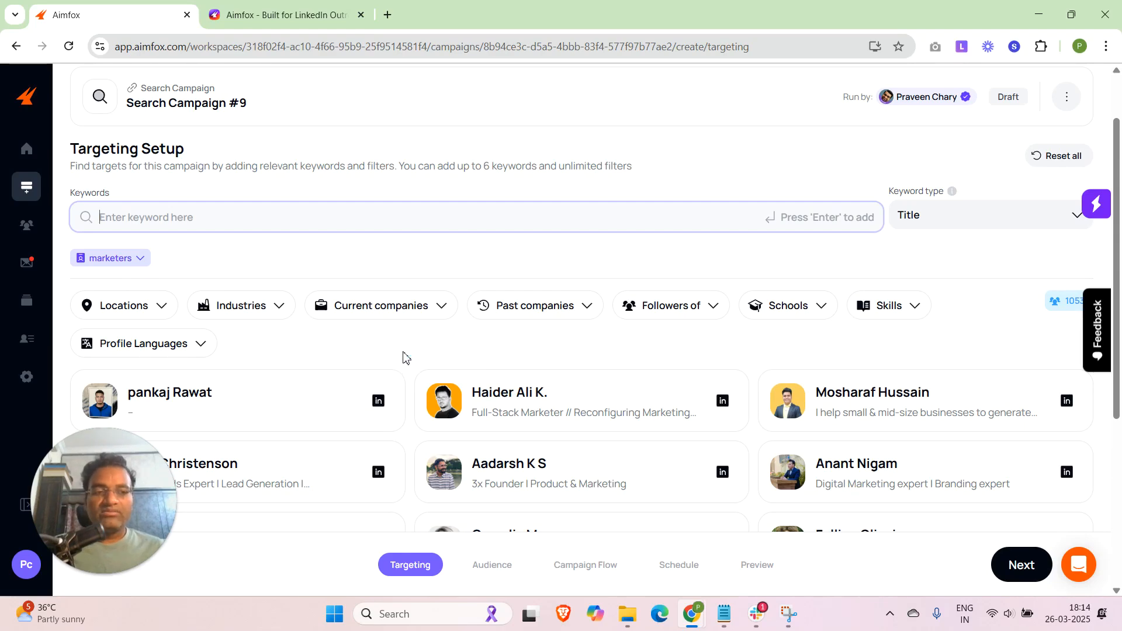
scroll(406, 358, down, 1)
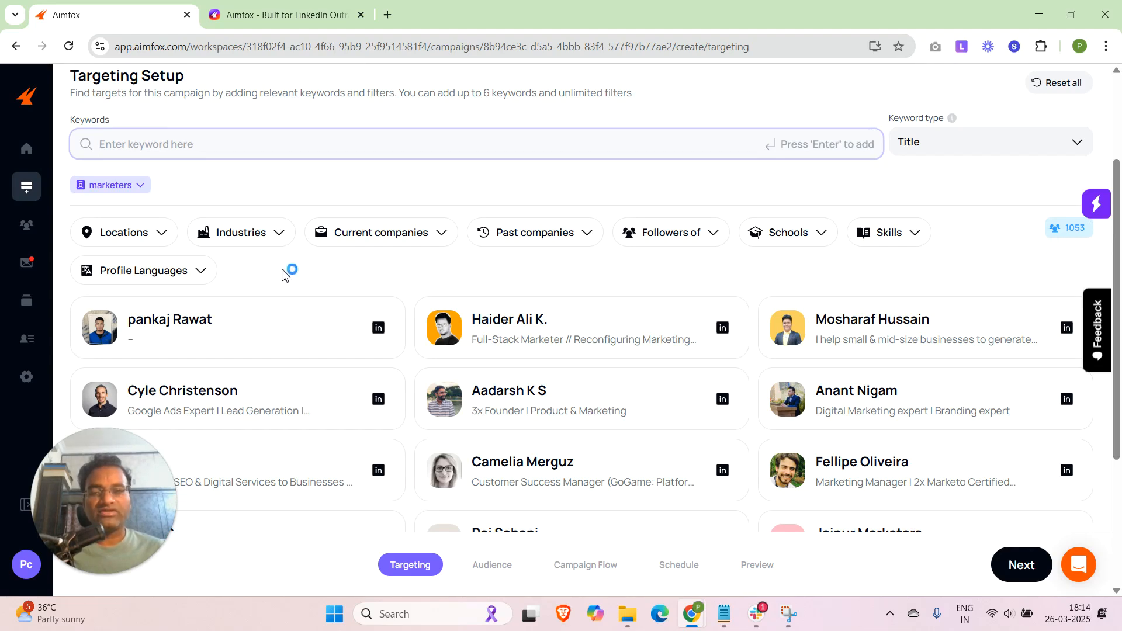
scroll(286, 272, up, 1)
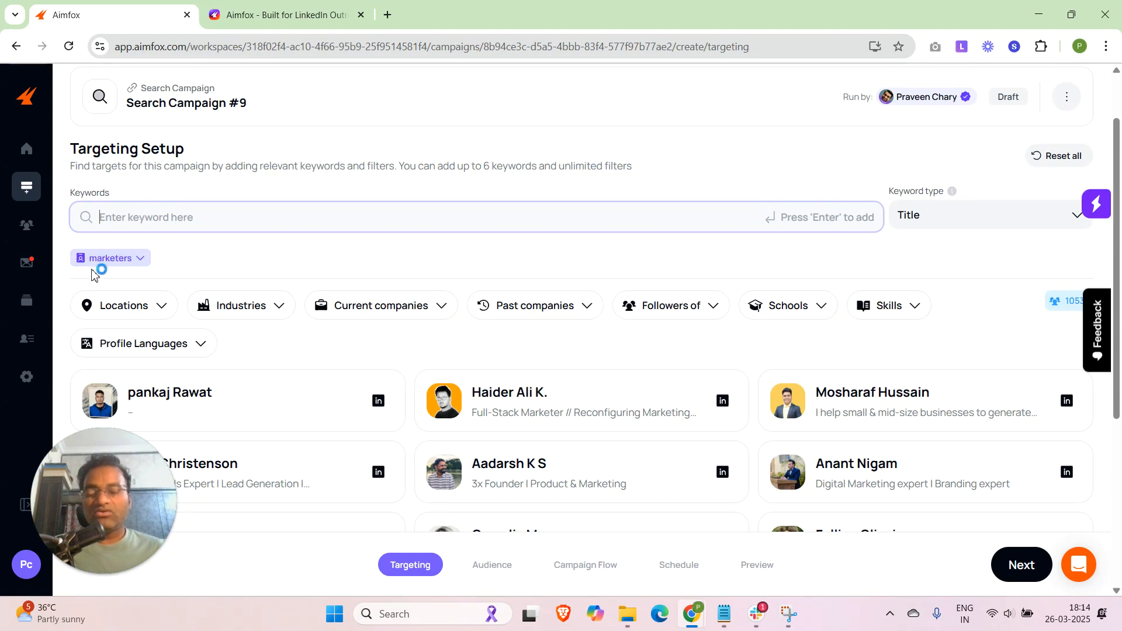
click(145, 262)
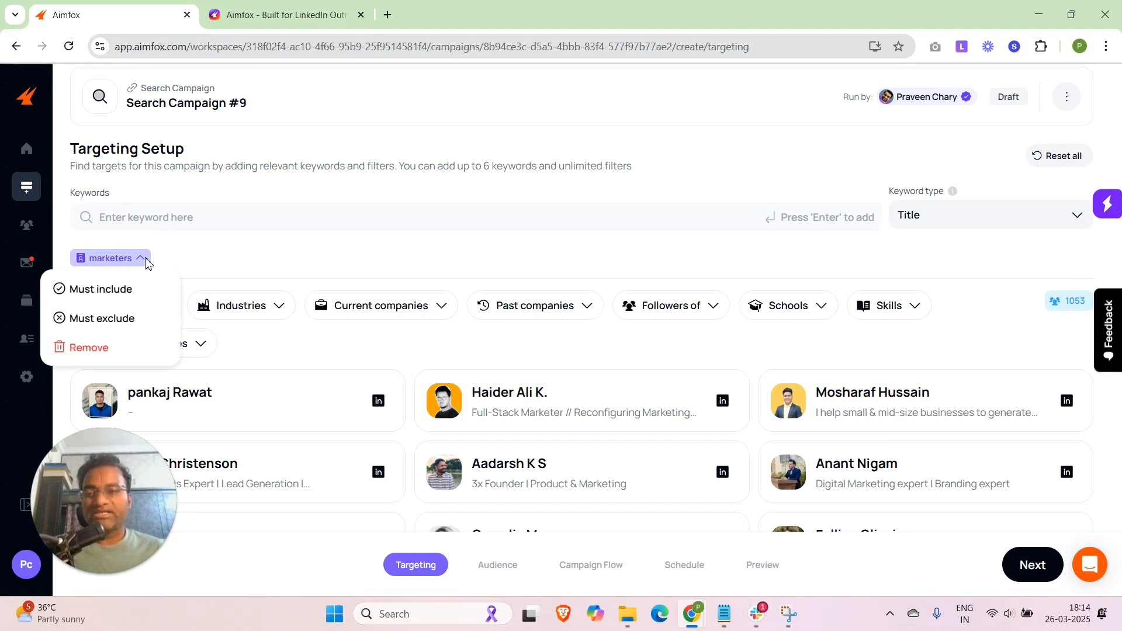
click(123, 296)
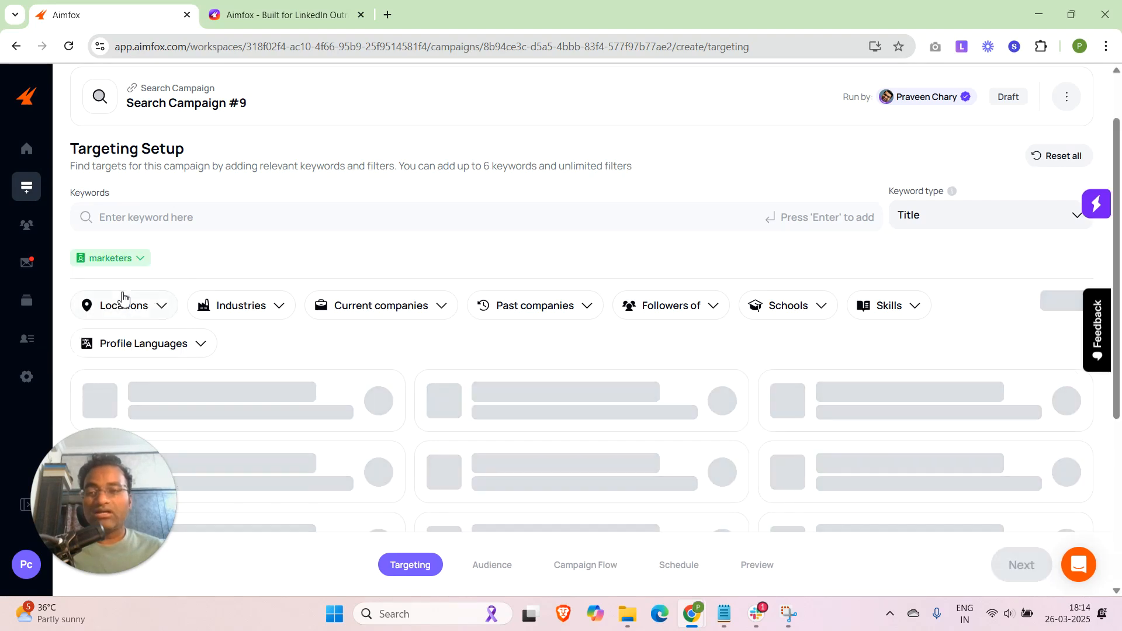
- Review the exclude, optional and remove choices of the "marketers" keyword without changing it
click(142, 258)
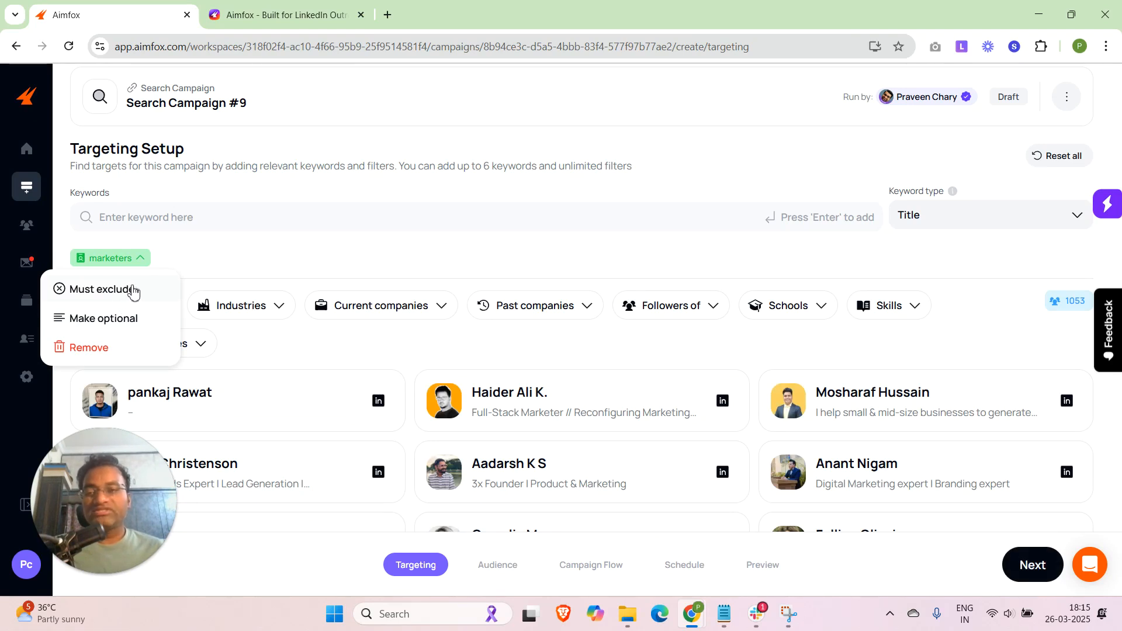
click(174, 263)
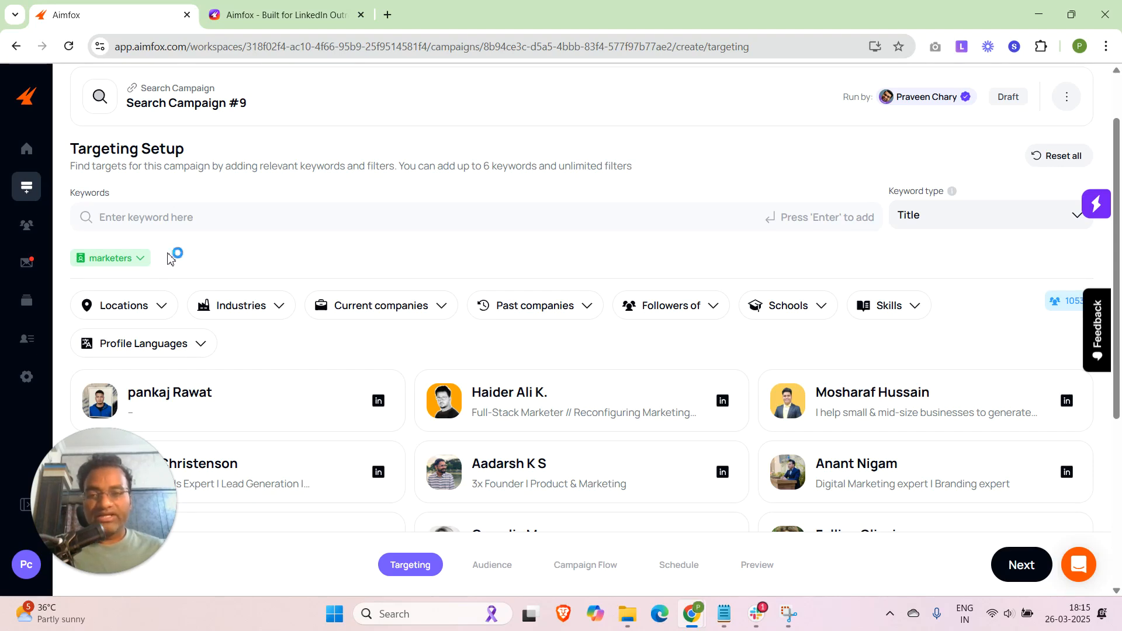
click(141, 258)
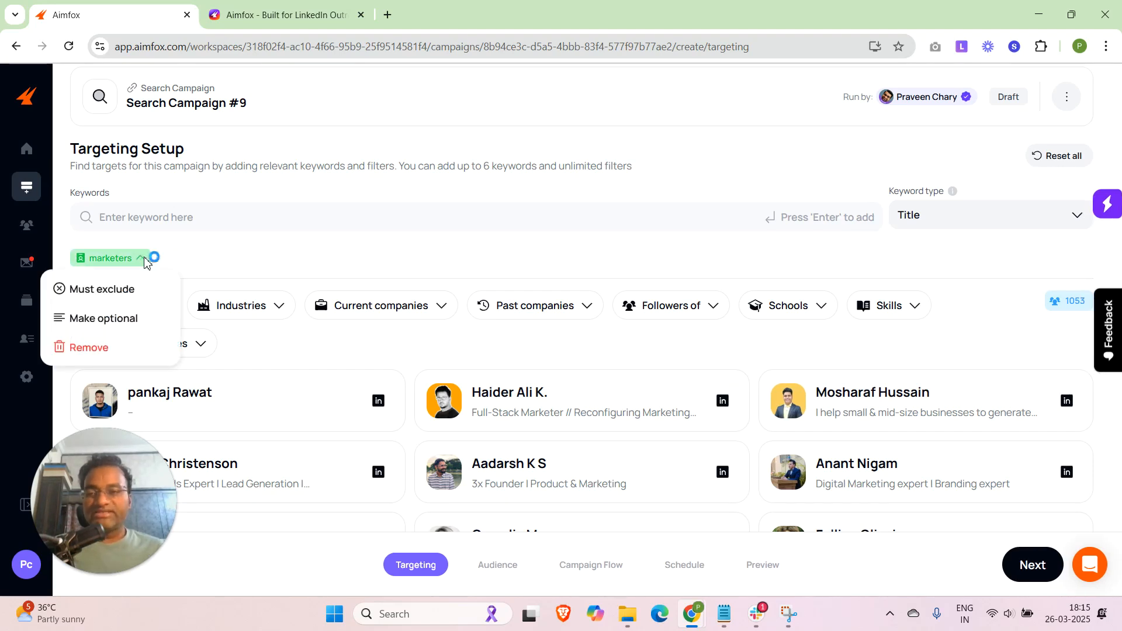
click(202, 263)
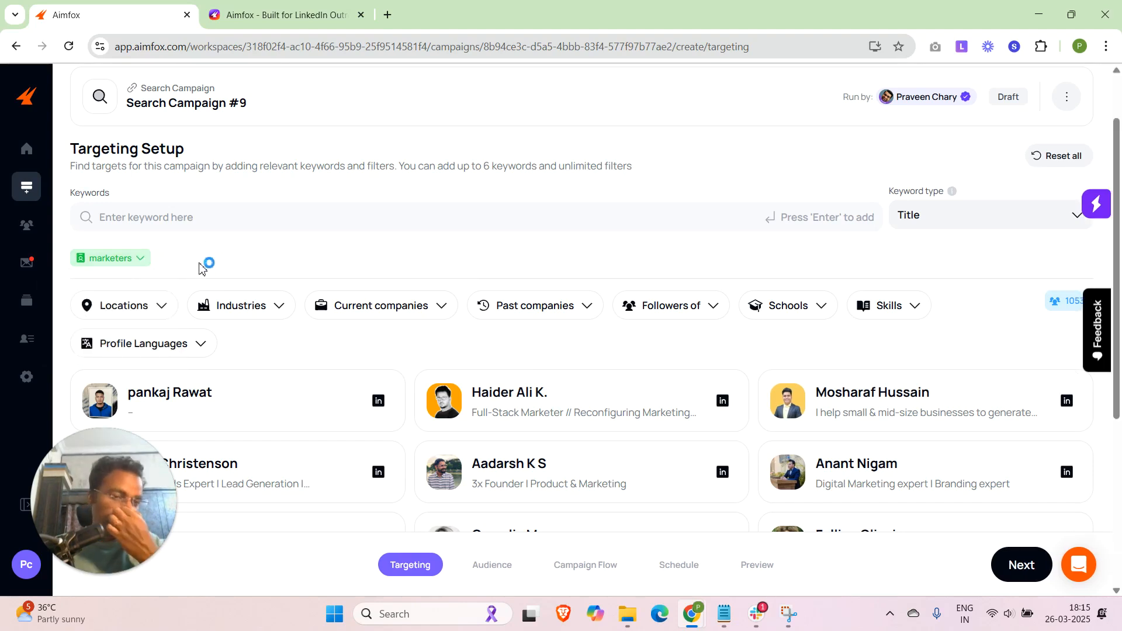
- Add "founders" as a second keyword of the General type and check its include and exclude choices
click(223, 219)
click(240, 249)
click(720, 225)
key(Return)
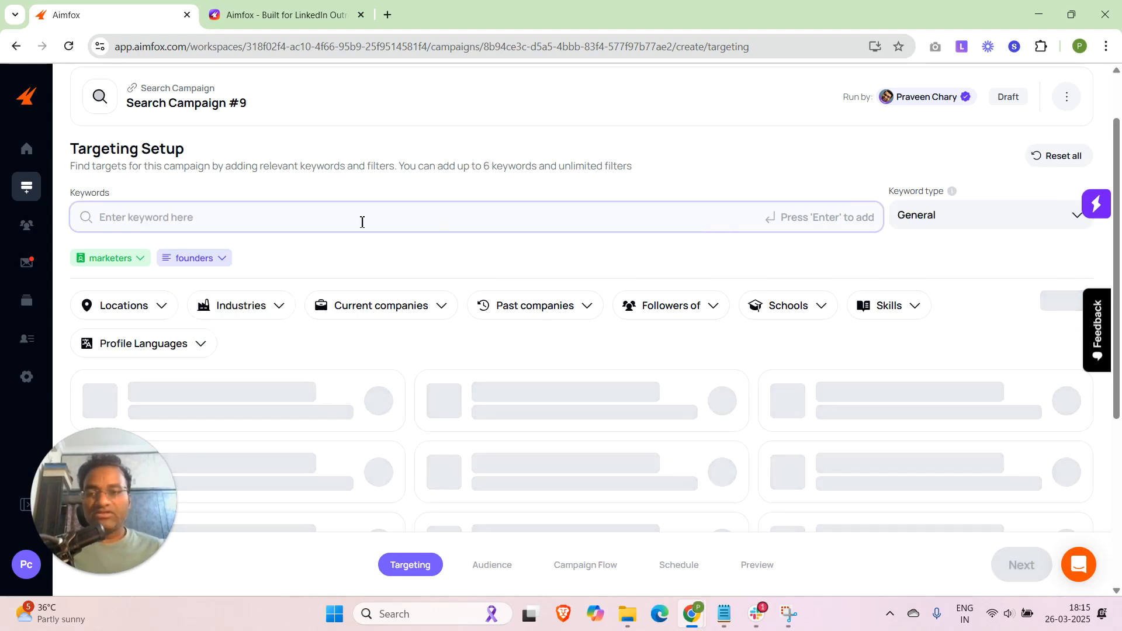
click(205, 259)
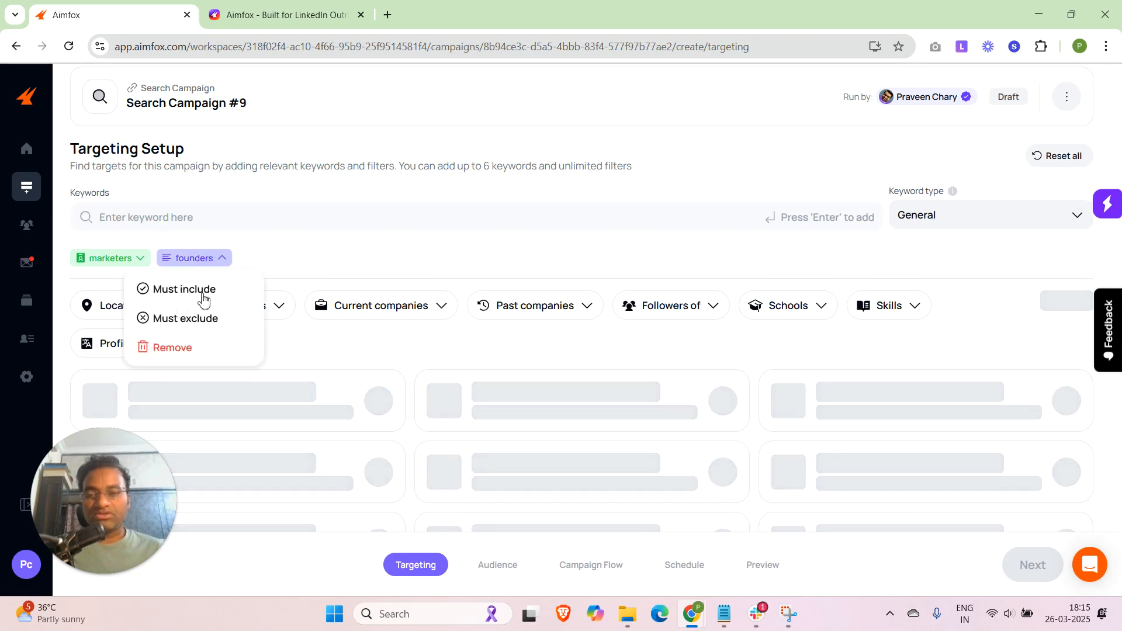
click(303, 267)
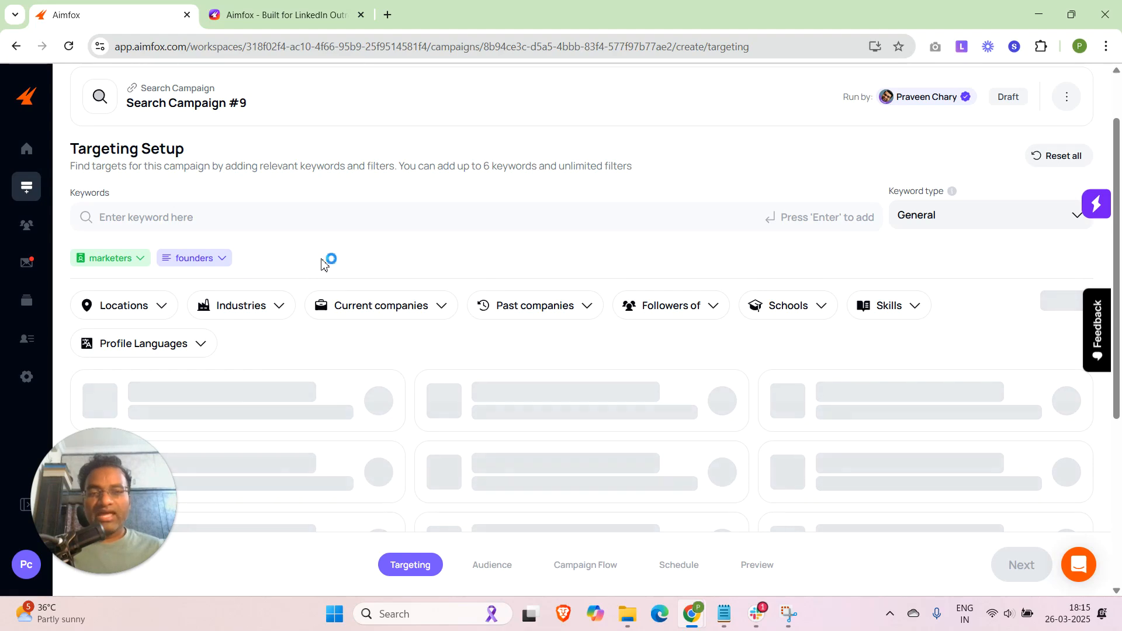
- Filter the campaign's targets by location to India
scroll(199, 244, down, 1)
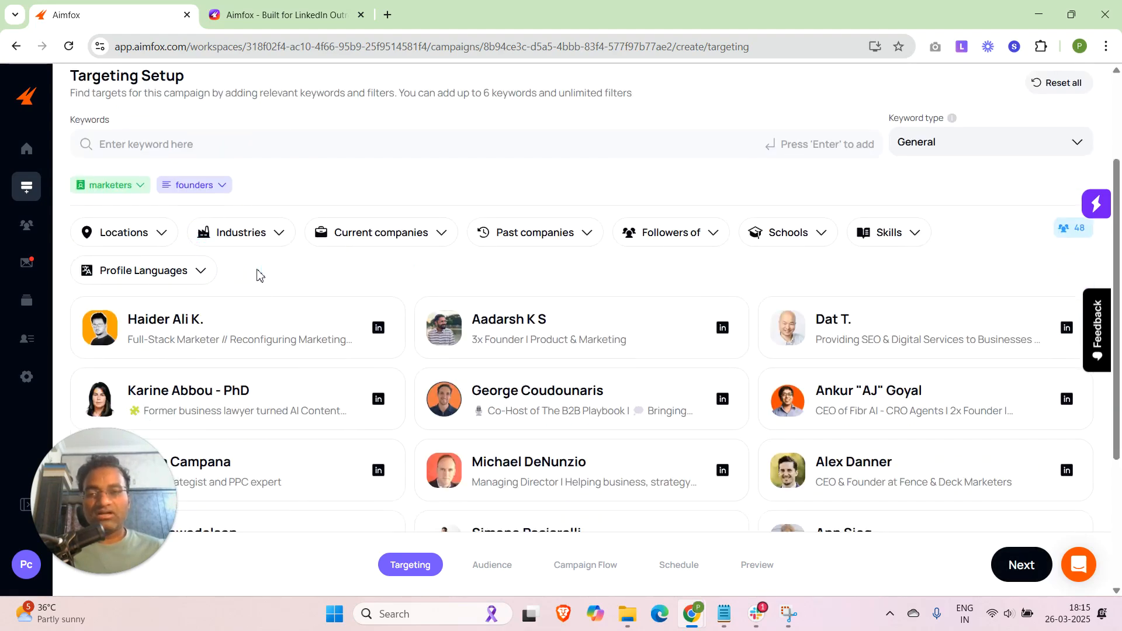
click(166, 237)
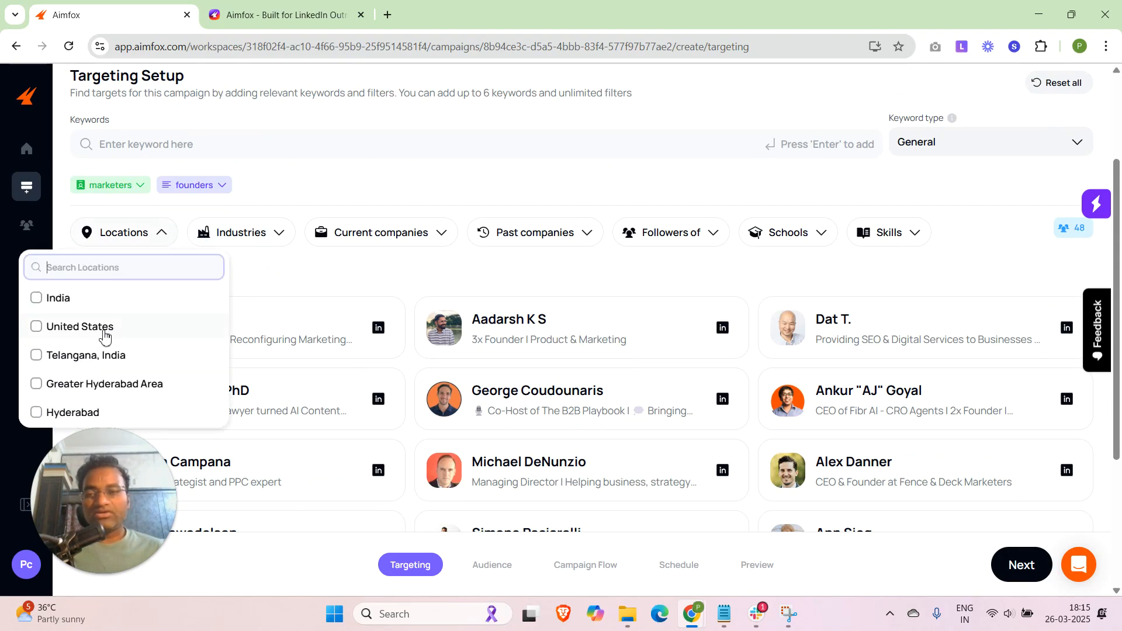
click(70, 300)
- Search the industries for "hospitality" and filter the campaign's targets to the Hospitality industry
click(295, 234)
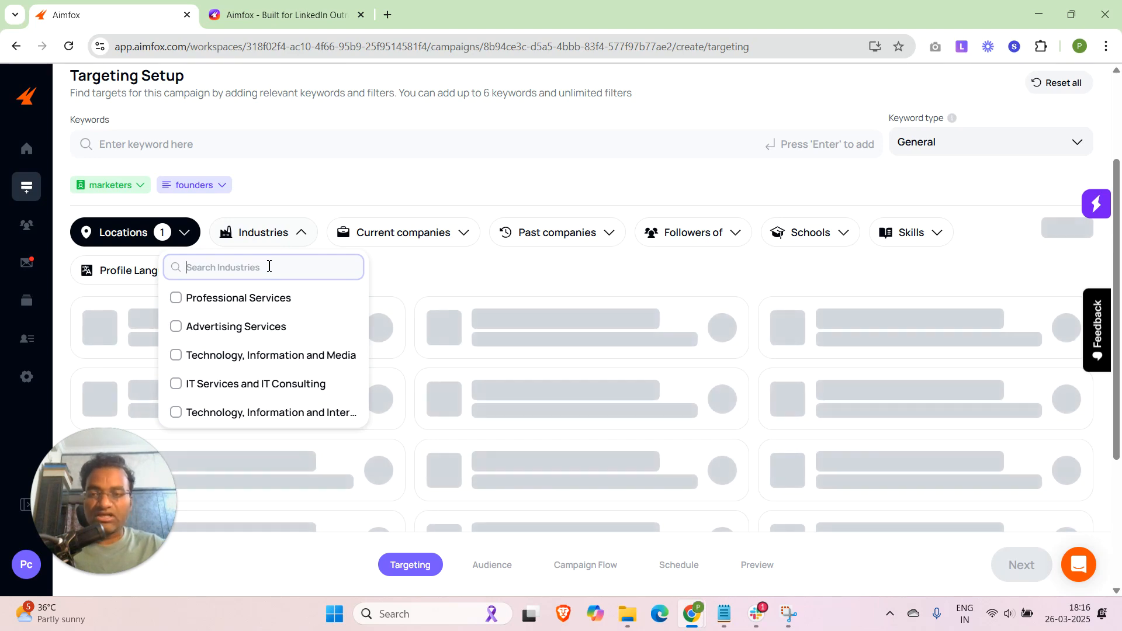
text(hospital)
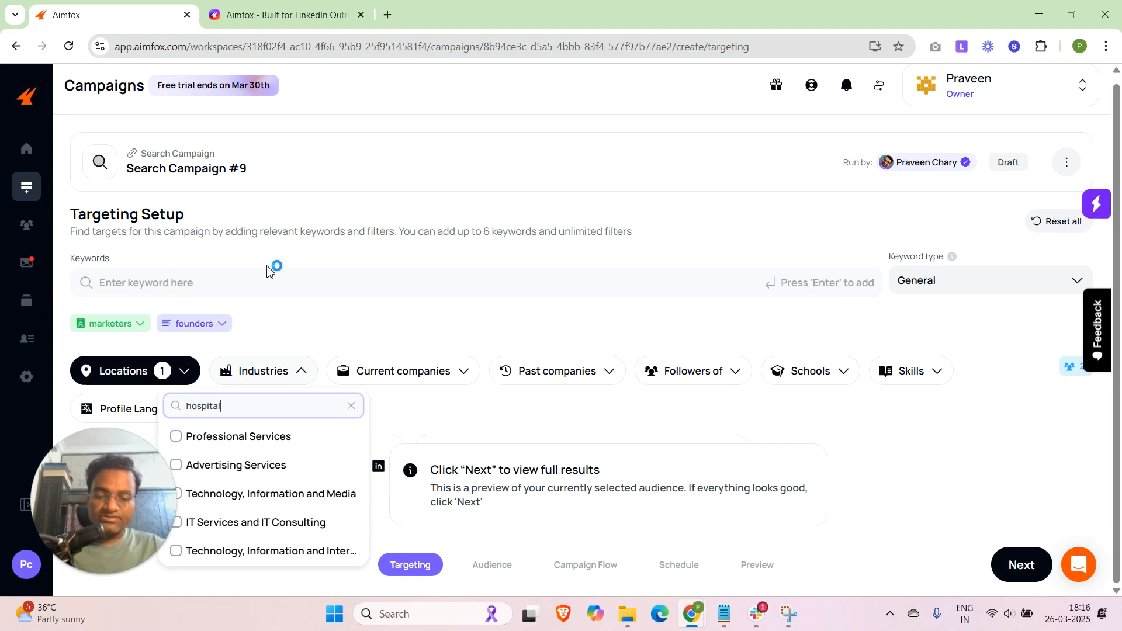
text(ity)
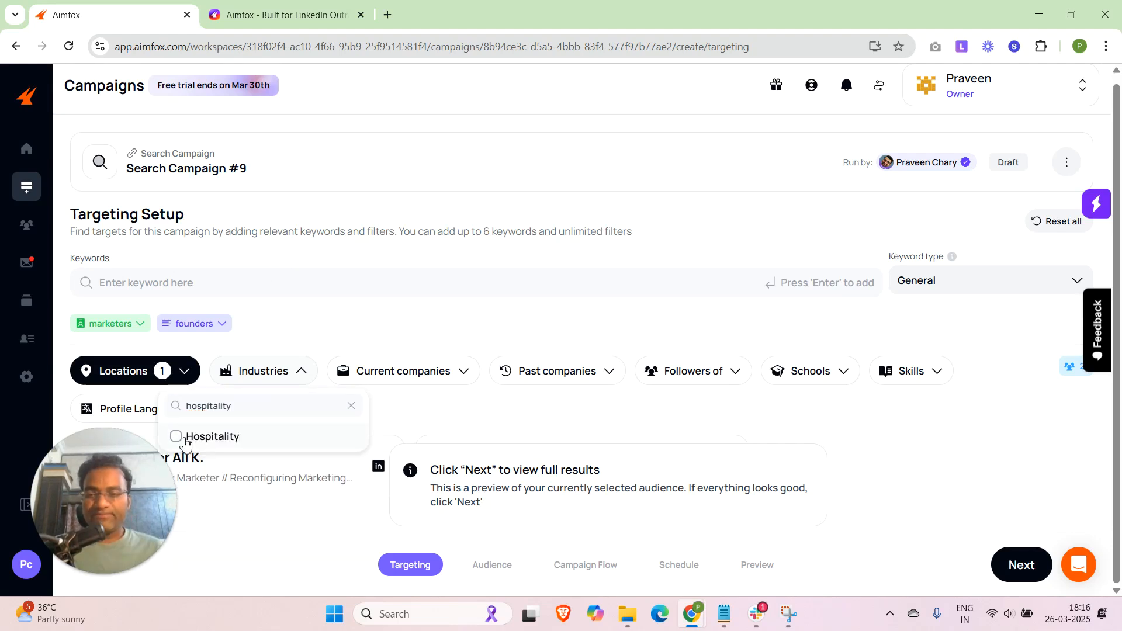
click(345, 433)
click(422, 412)
scroll(422, 412, down, 2)
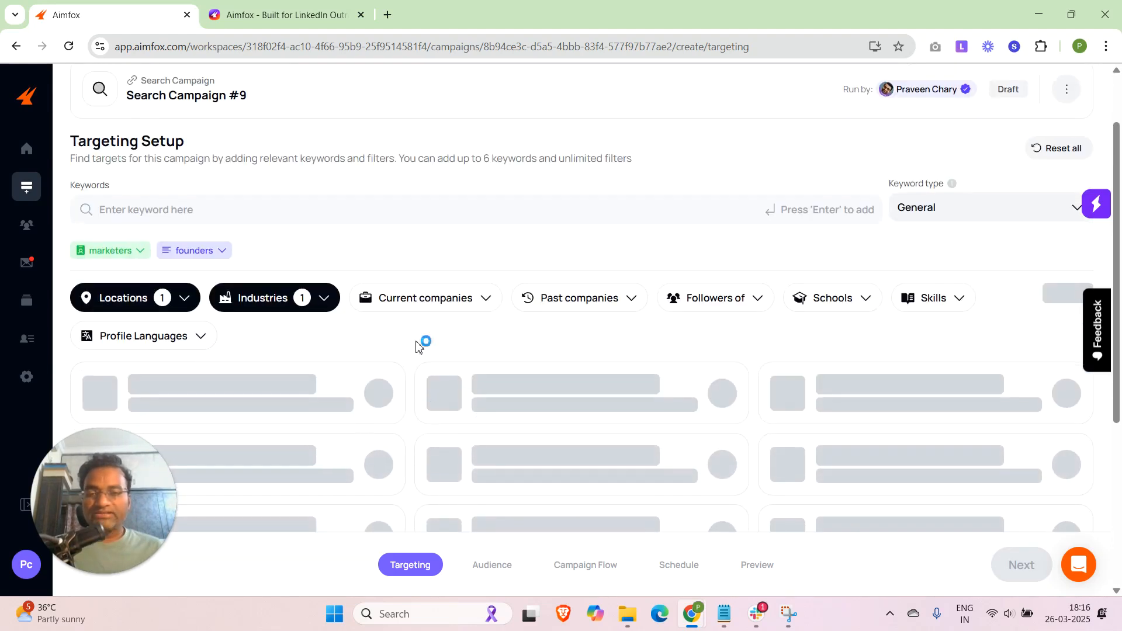
- Browse the choices offered by the Current companies, Past companies, Followers of and Skills filters without selecting any
click(447, 299)
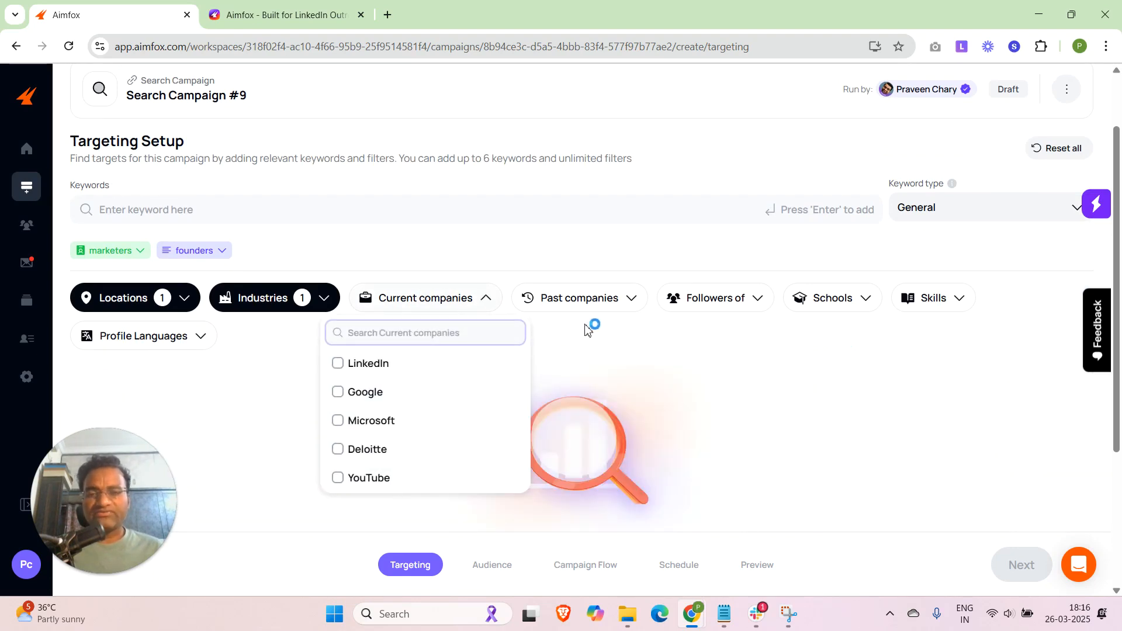
click(601, 319)
click(612, 308)
click(733, 330)
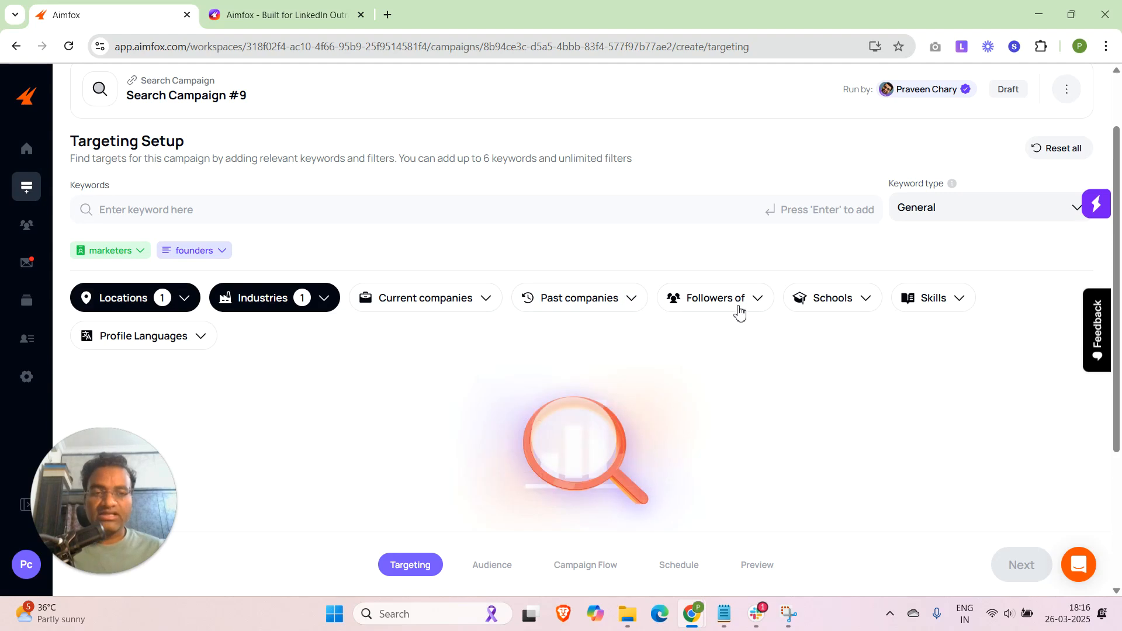
click(742, 305)
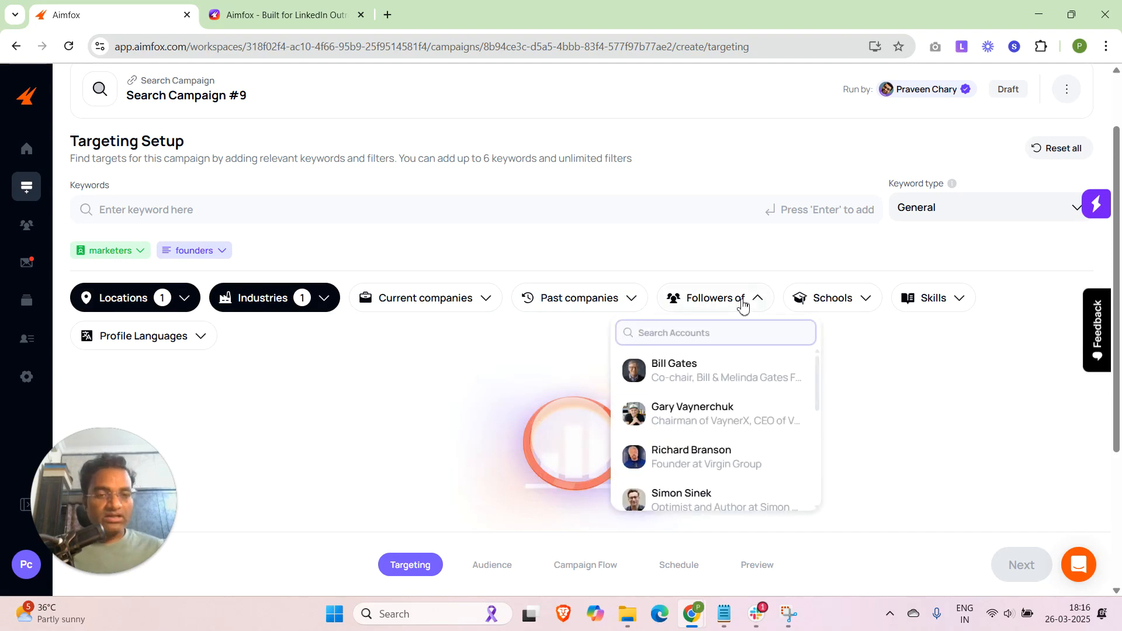
click(865, 319)
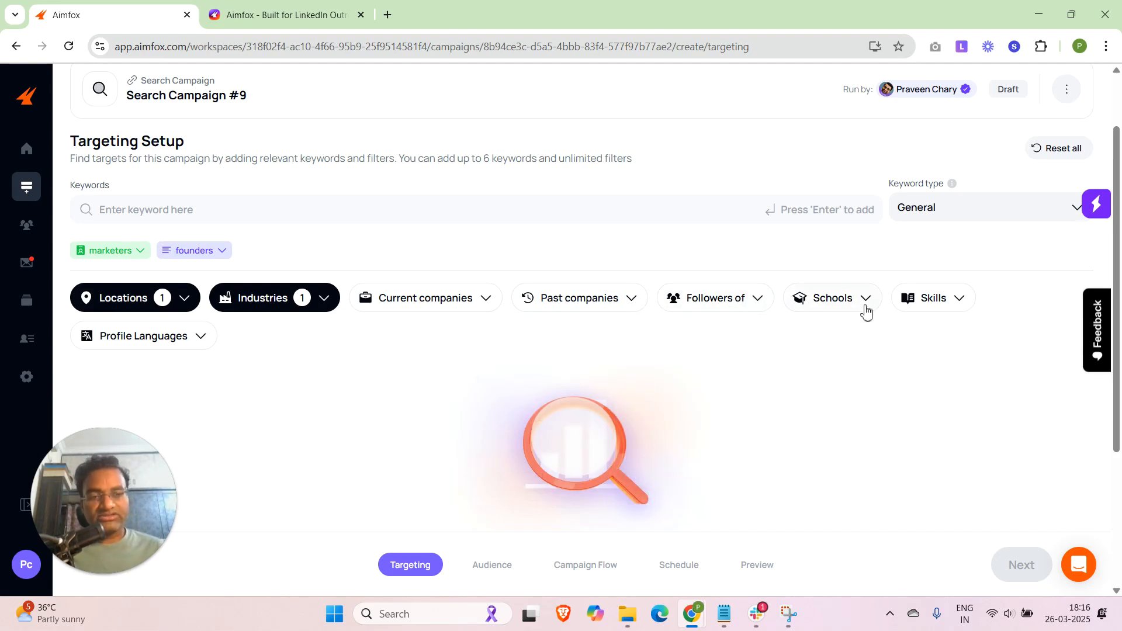
click(956, 303)
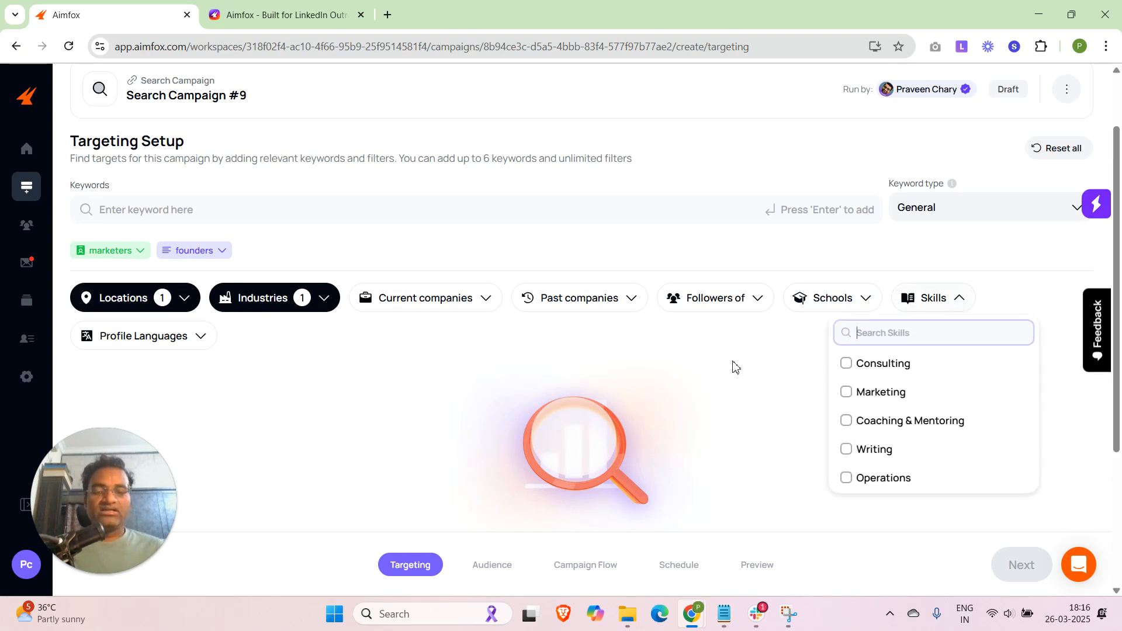
- Check the choices offered by the Profile Languages filter without selecting any
click(341, 357)
click(196, 346)
click(276, 348)
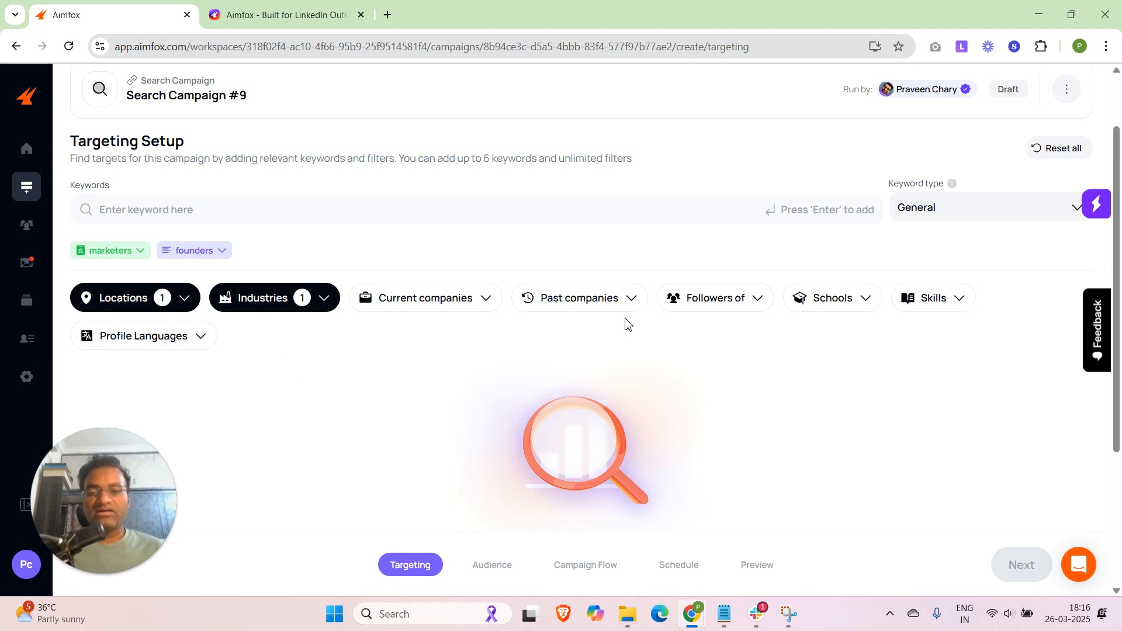
- Replace the Hospitality industry filter with Professional Services
scroll(351, 331, down, 2)
scroll(351, 331, up, 2)
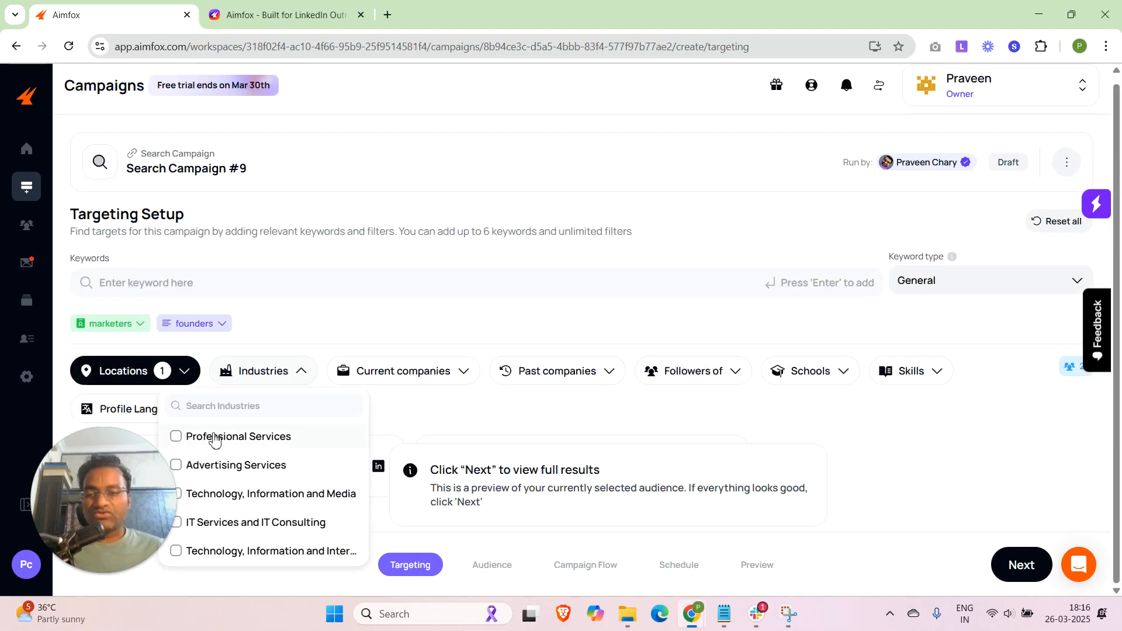
click(216, 440)
click(443, 409)
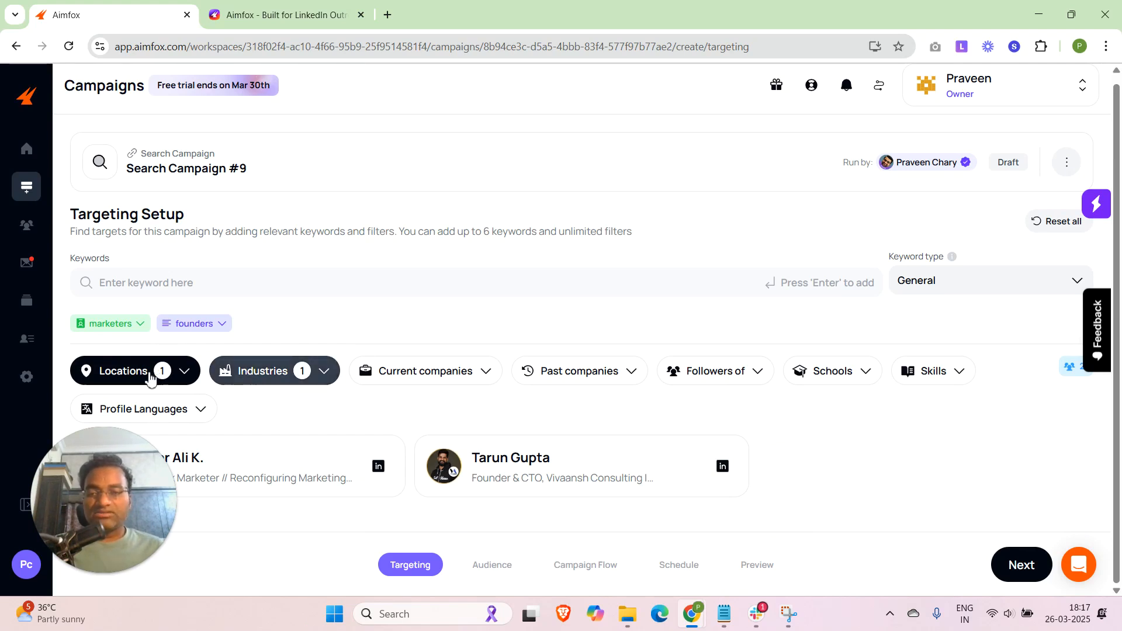
- Remove the "founders" keyword from the campaign's targeting
click(172, 372)
click(222, 324)
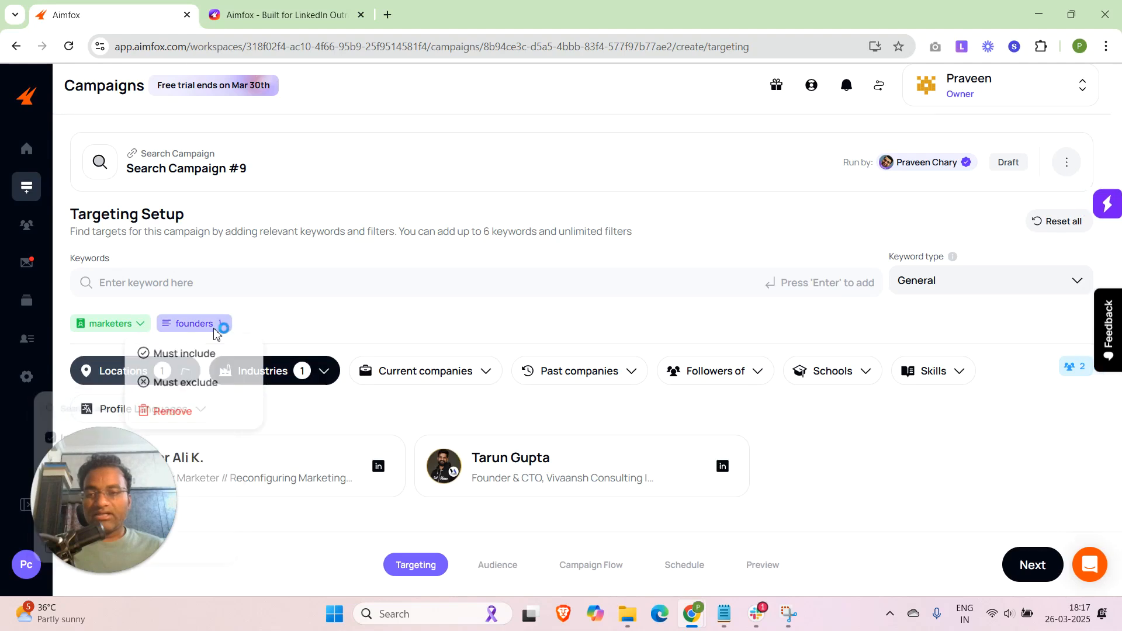
click(183, 410)
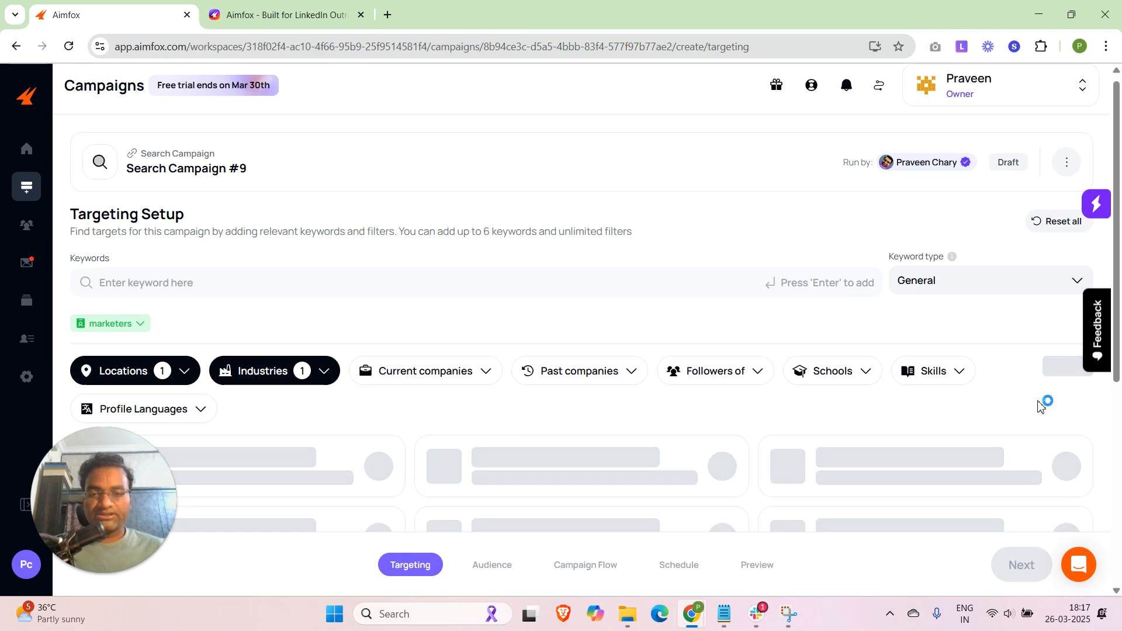
- Review the previewed targets, including the first person's LinkedIn profile in a separate browser tab, and return to the campaign
scroll(1045, 402, down, 3)
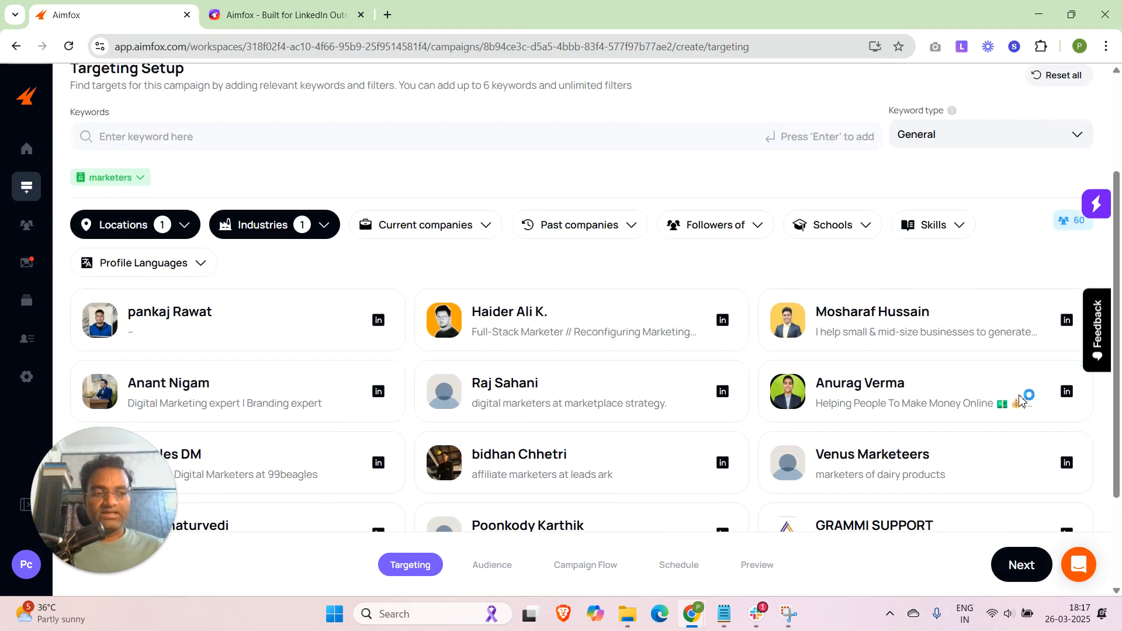
scroll(1066, 292, up, 1)
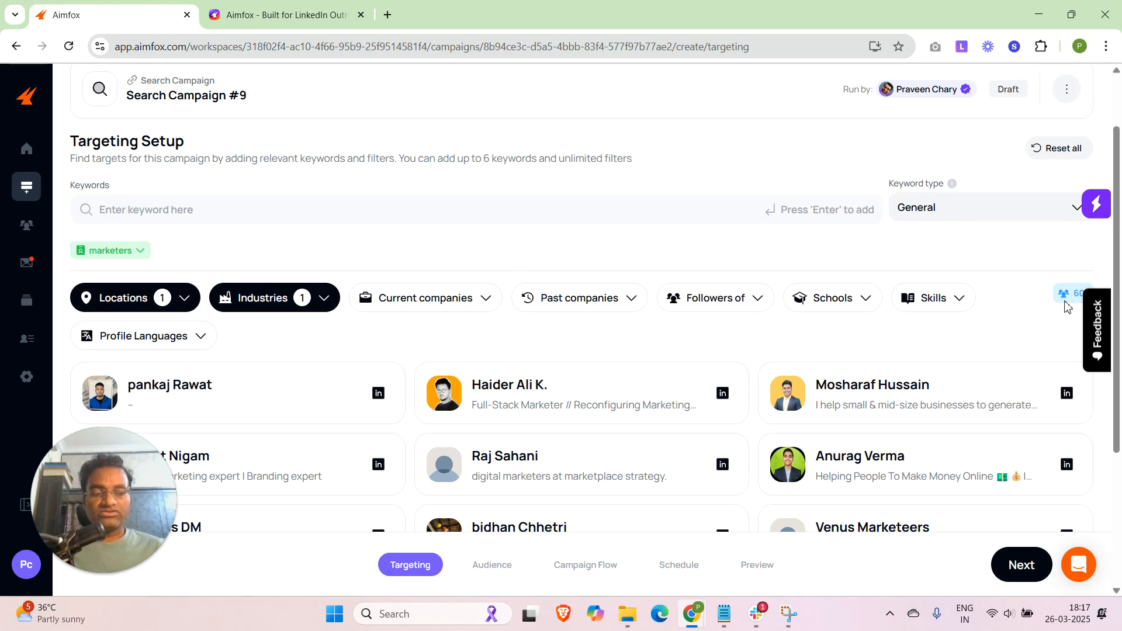
scroll(416, 368, down, 1)
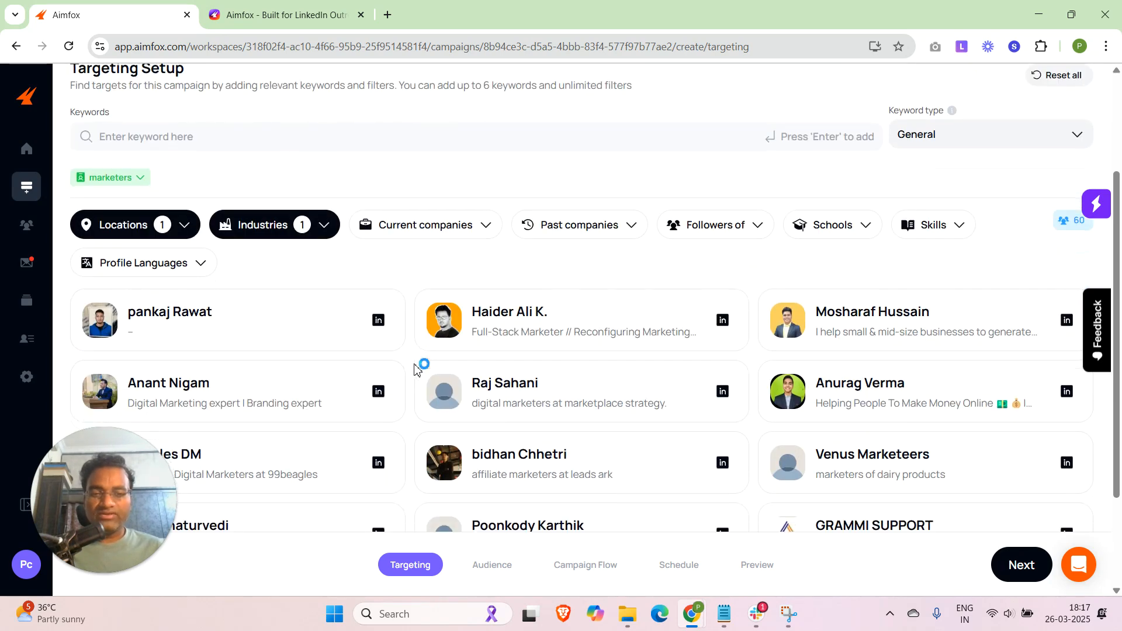
scroll(351, 391, down, 2)
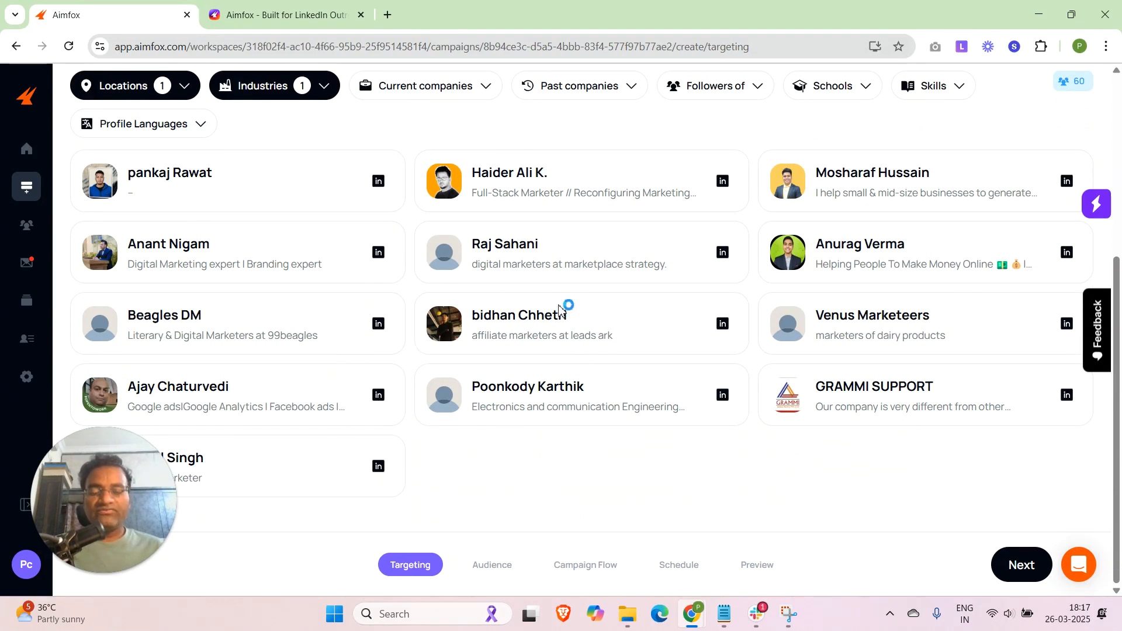
right_click(385, 188)
click(409, 200)
click(273, 22)
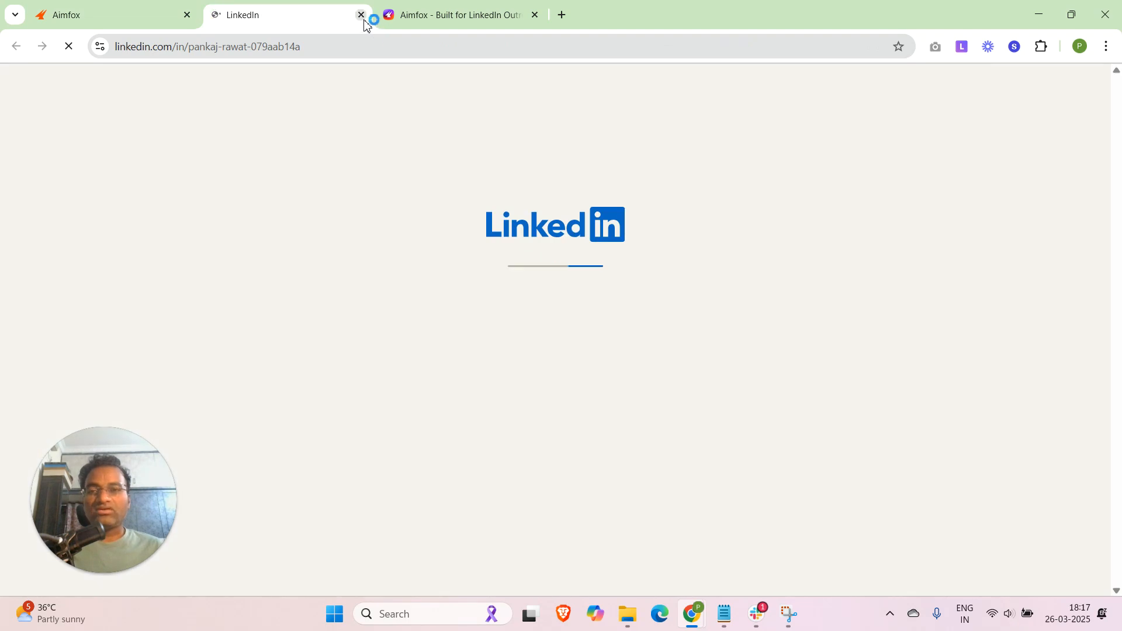
click(361, 16)
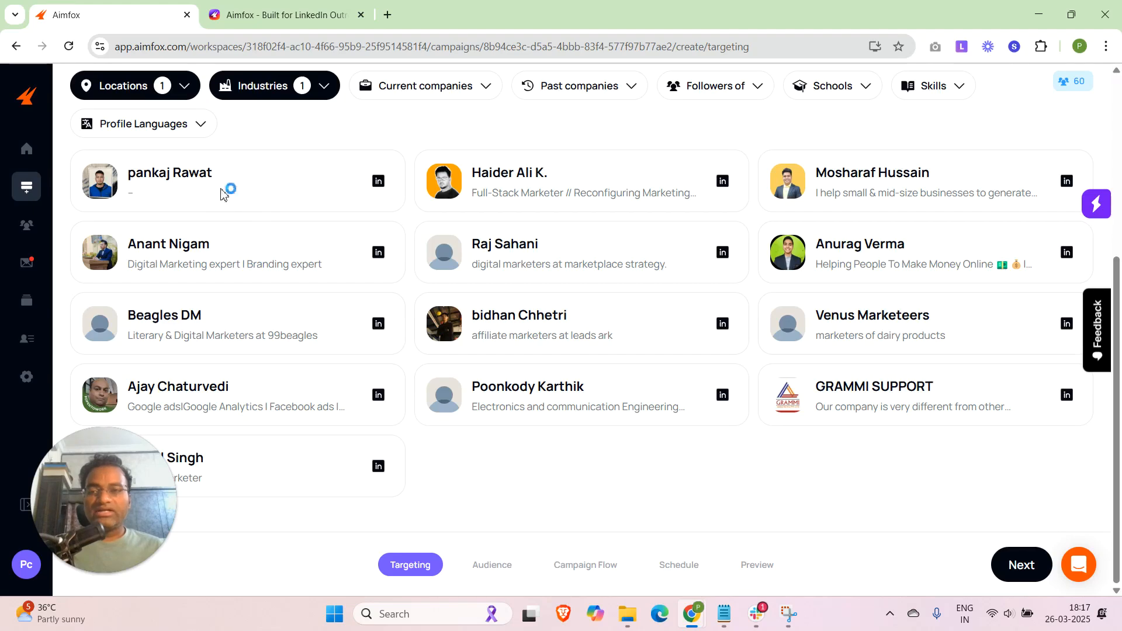
scroll(193, 183, up, 3)
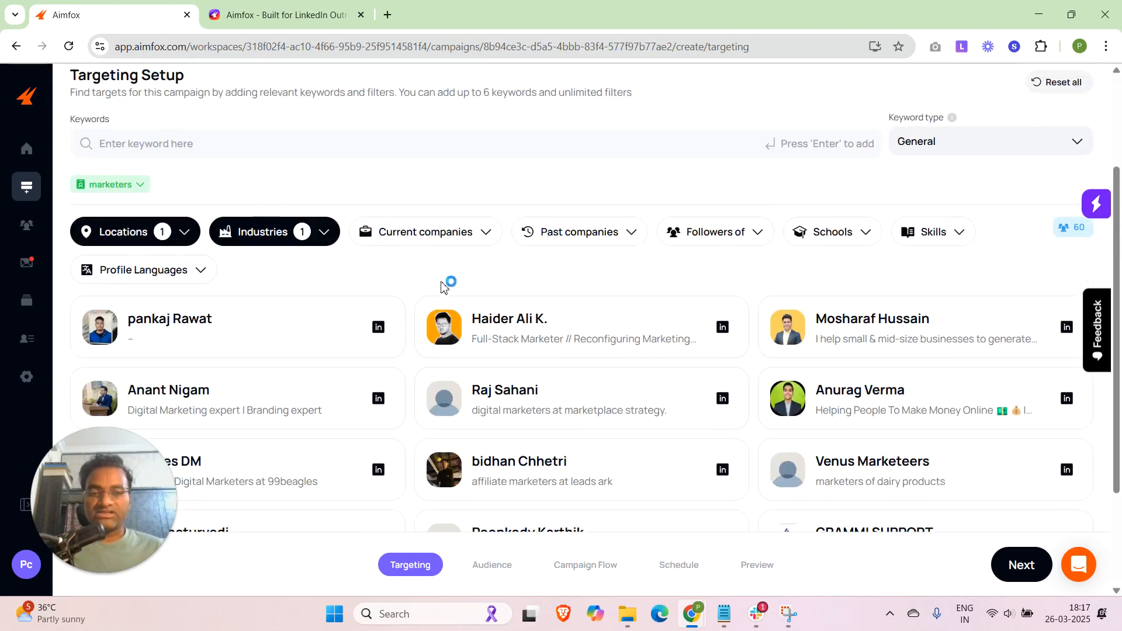
scroll(445, 282, down, 1)
scroll(514, 360, down, 1)
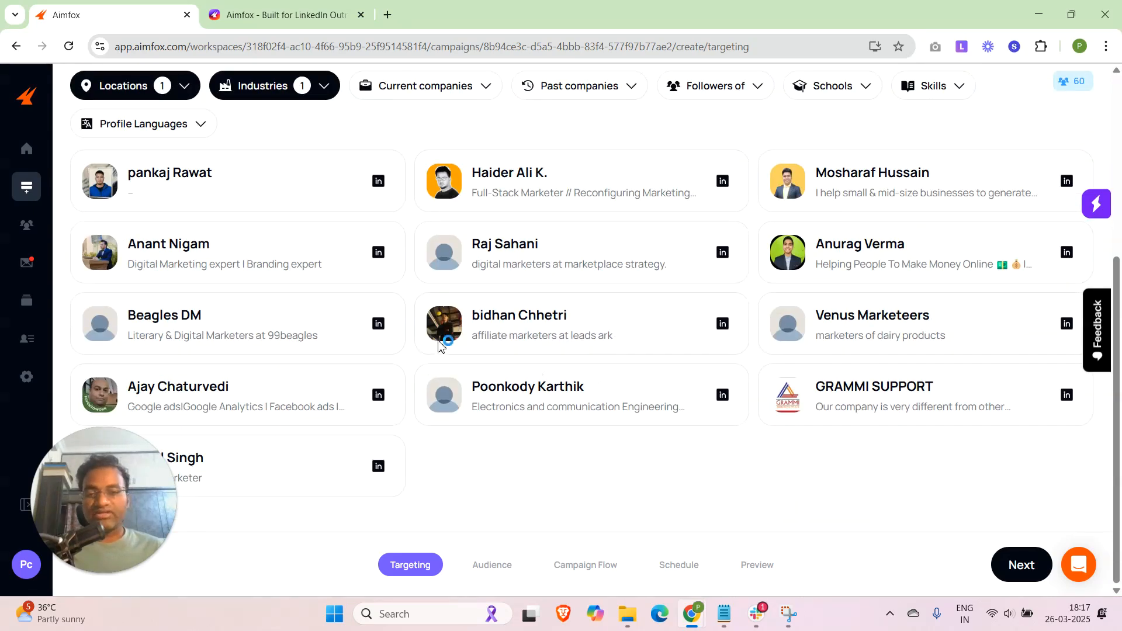
scroll(397, 299, up, 3)
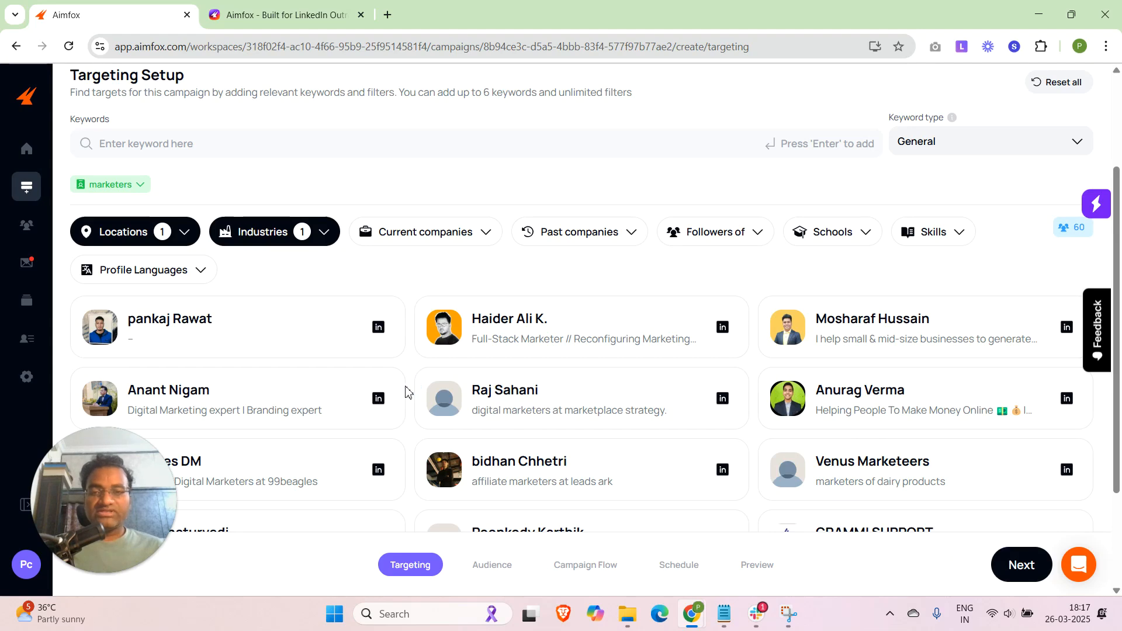
- Generate the campaign's audience from the targeting setup and continue to the Campaign Flow stage
click(1029, 576)
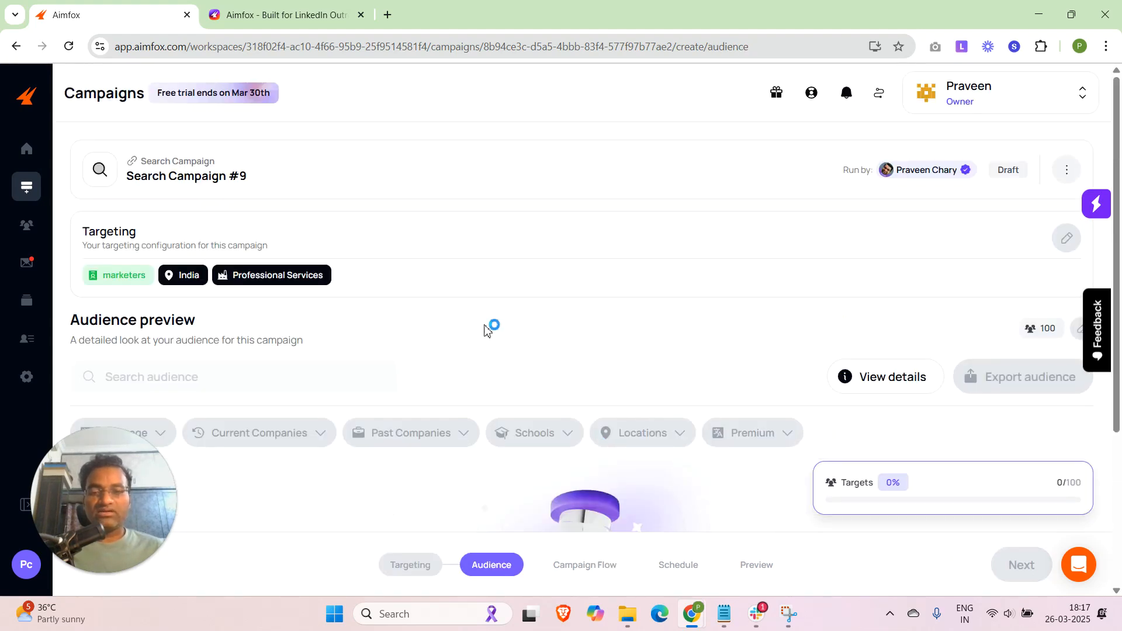
scroll(491, 327, down, 4)
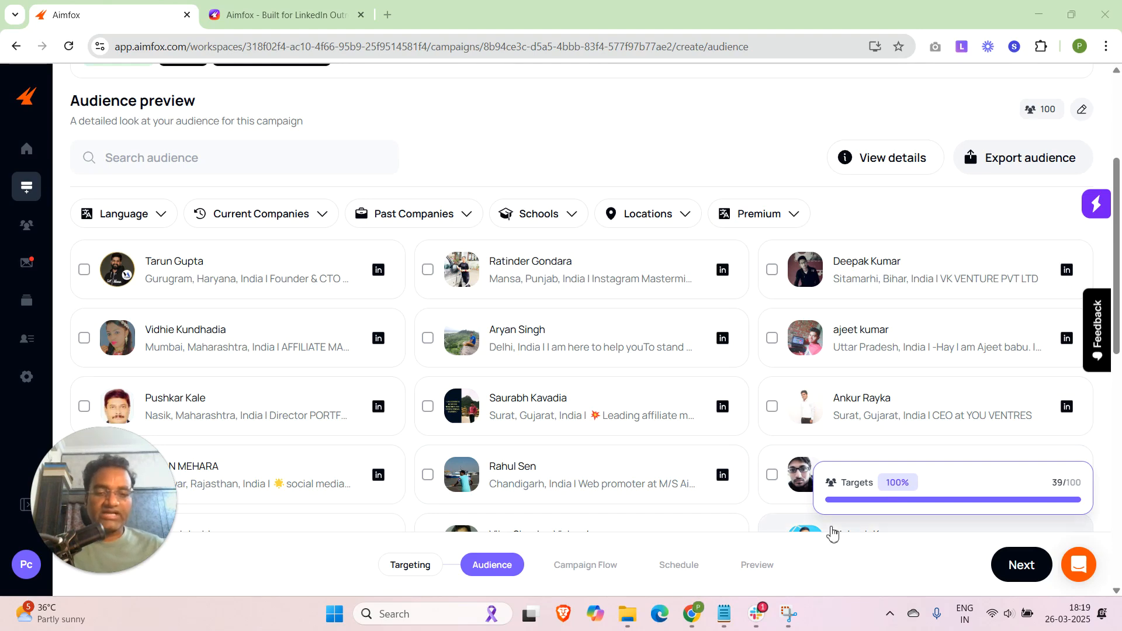
click(1018, 564)
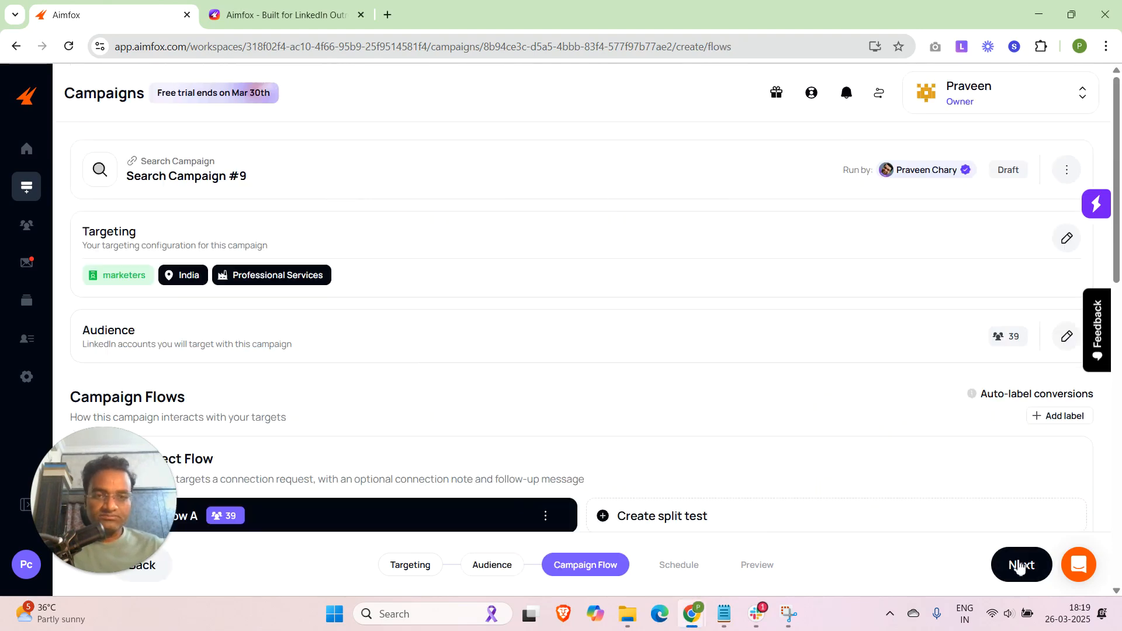
- Examine the audience size, revisit the Audience stage to look through its people, and return to Campaign Flow
scroll(469, 384, down, 2)
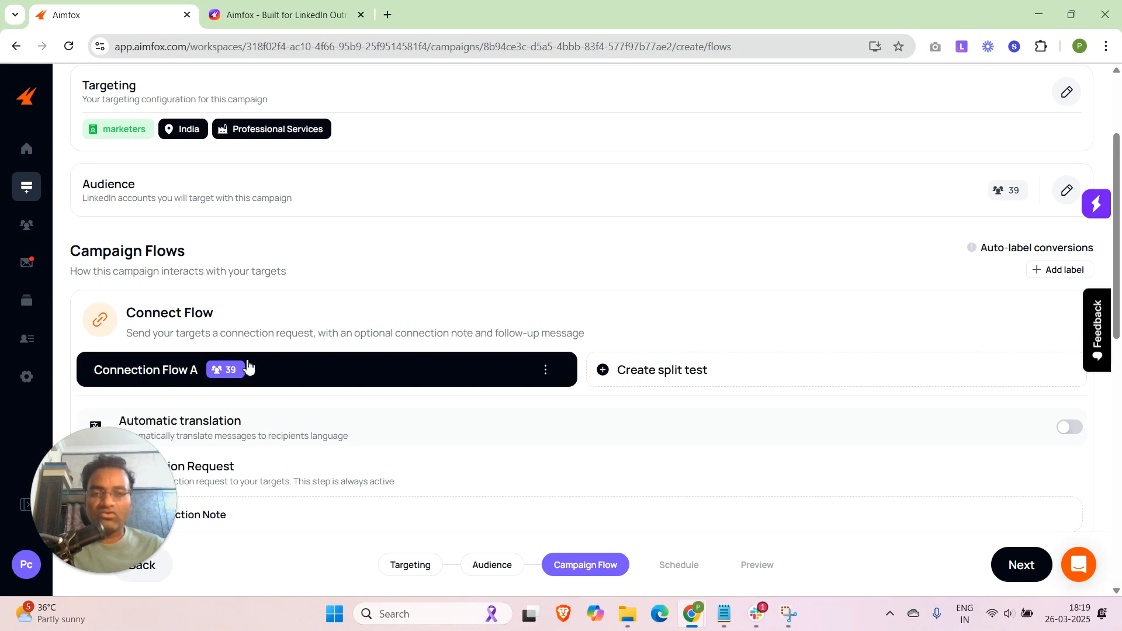
double_click(1015, 192)
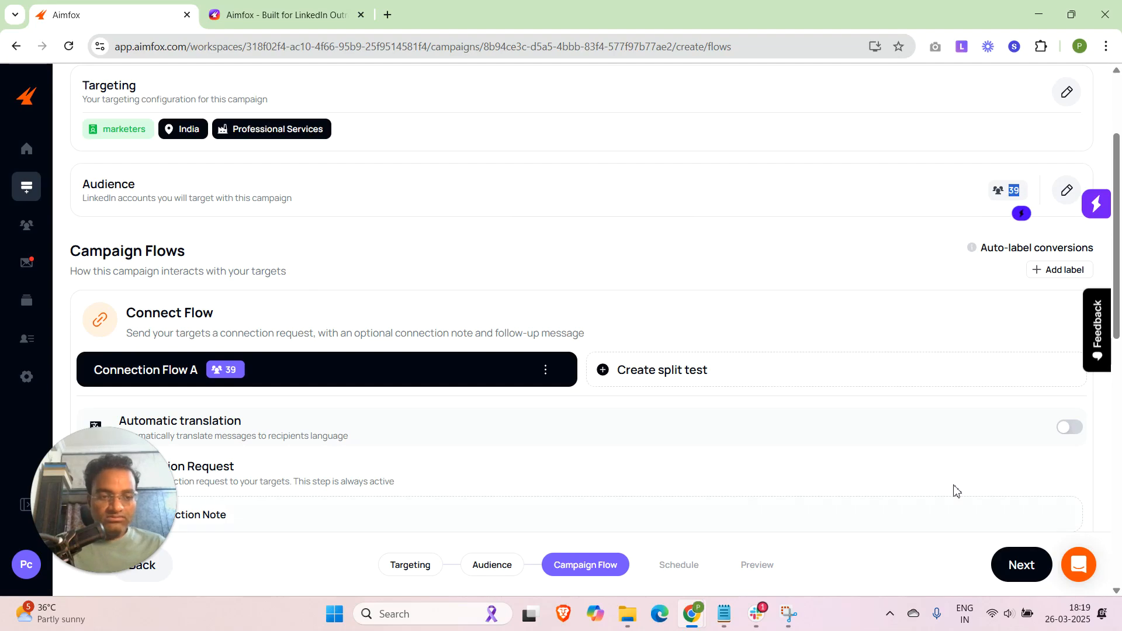
click(494, 565)
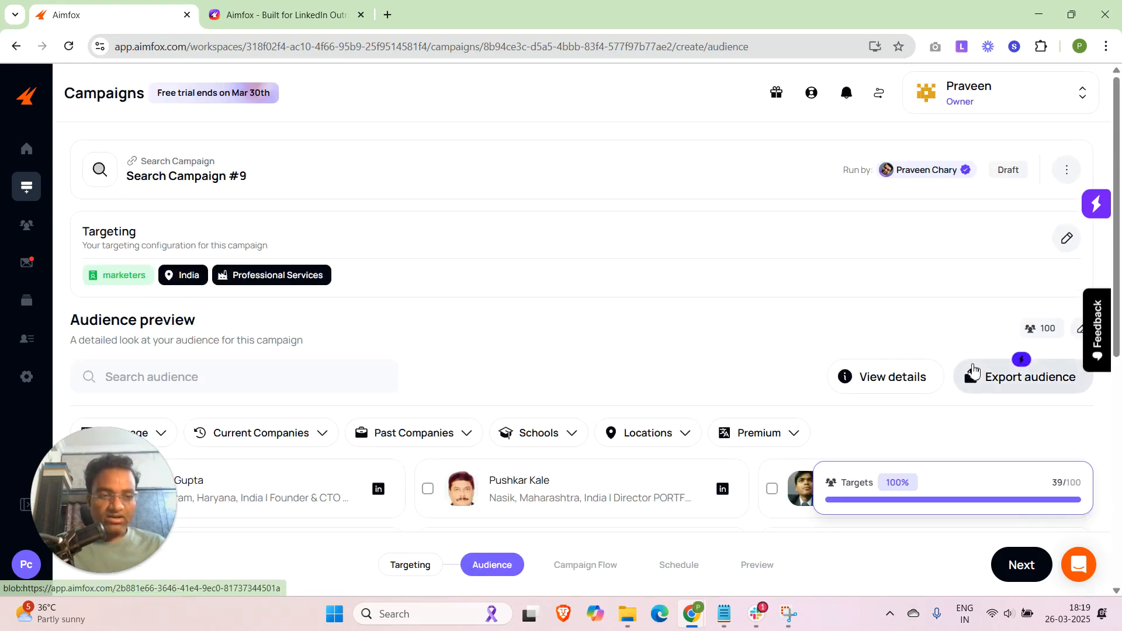
scroll(974, 370, down, 6)
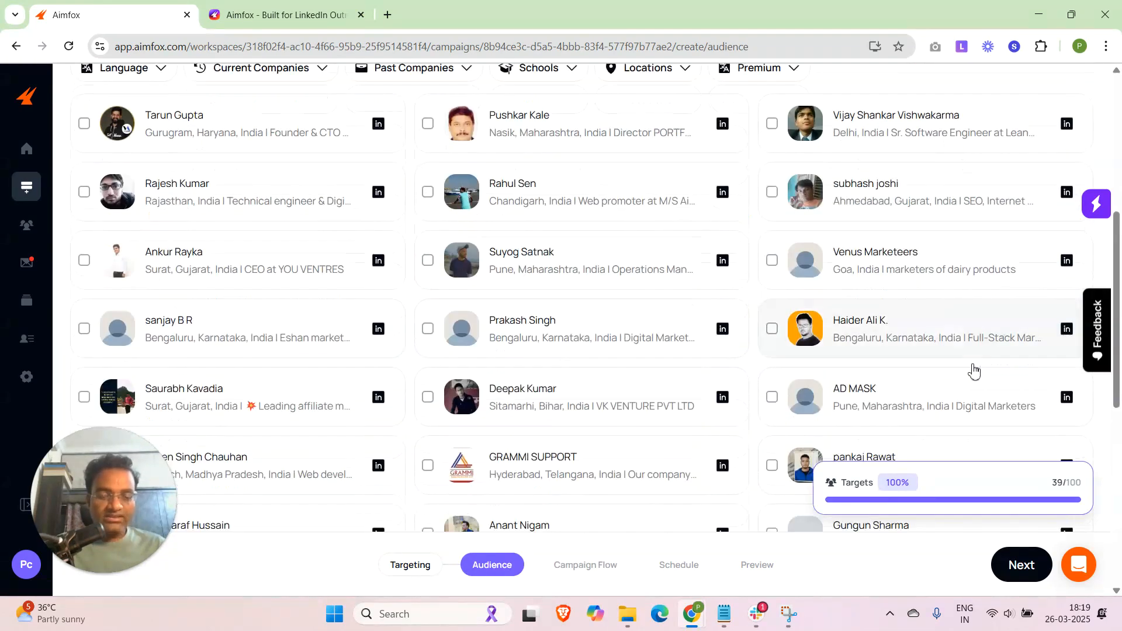
click(1021, 564)
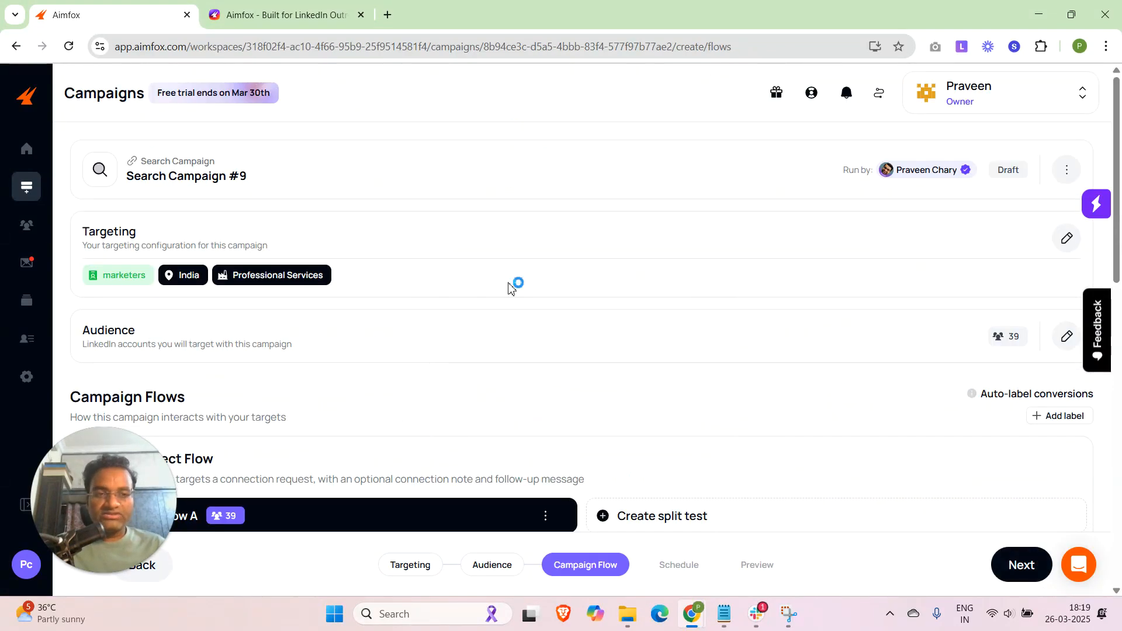
- Add a connection note to Connection Flow A using the General reachout template
scroll(509, 287, down, 3)
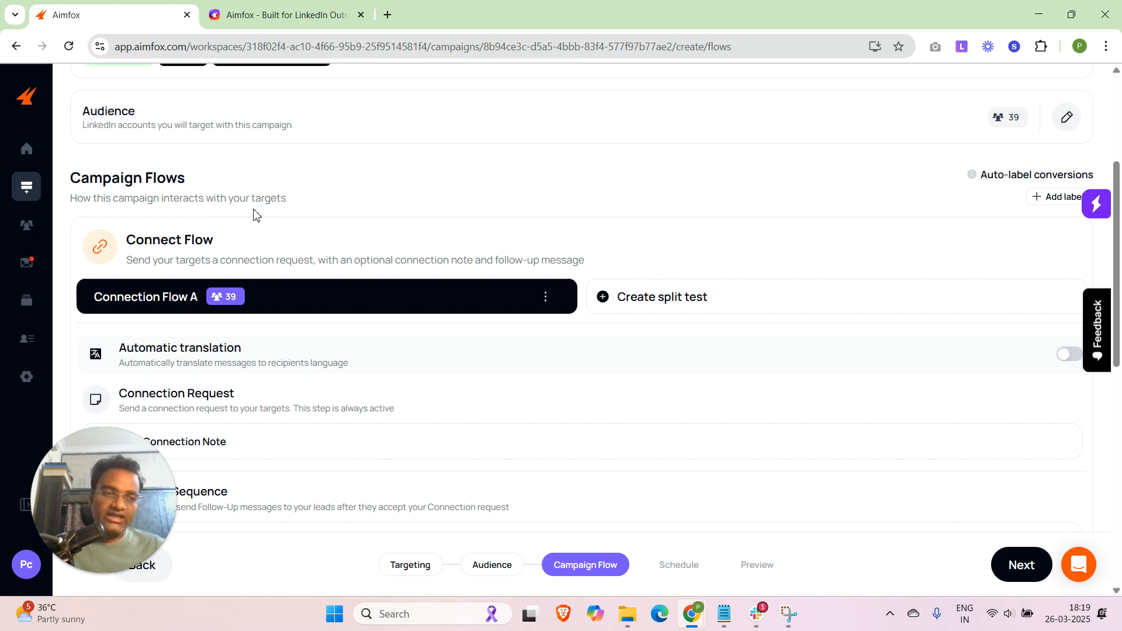
scroll(257, 214, down, 1)
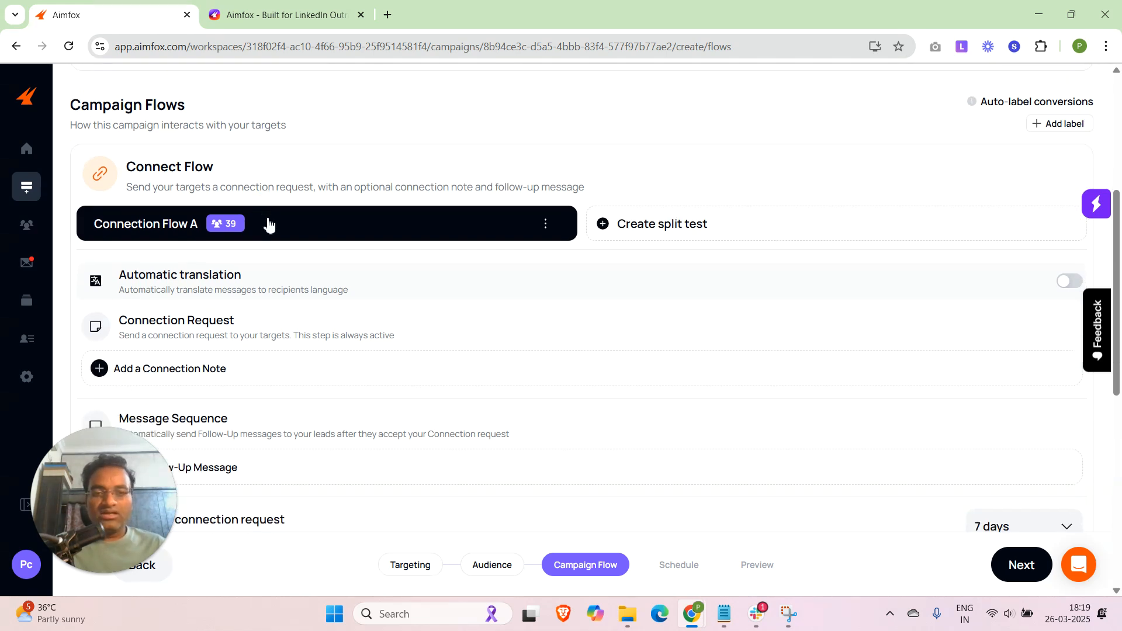
scroll(523, 211, up, 1)
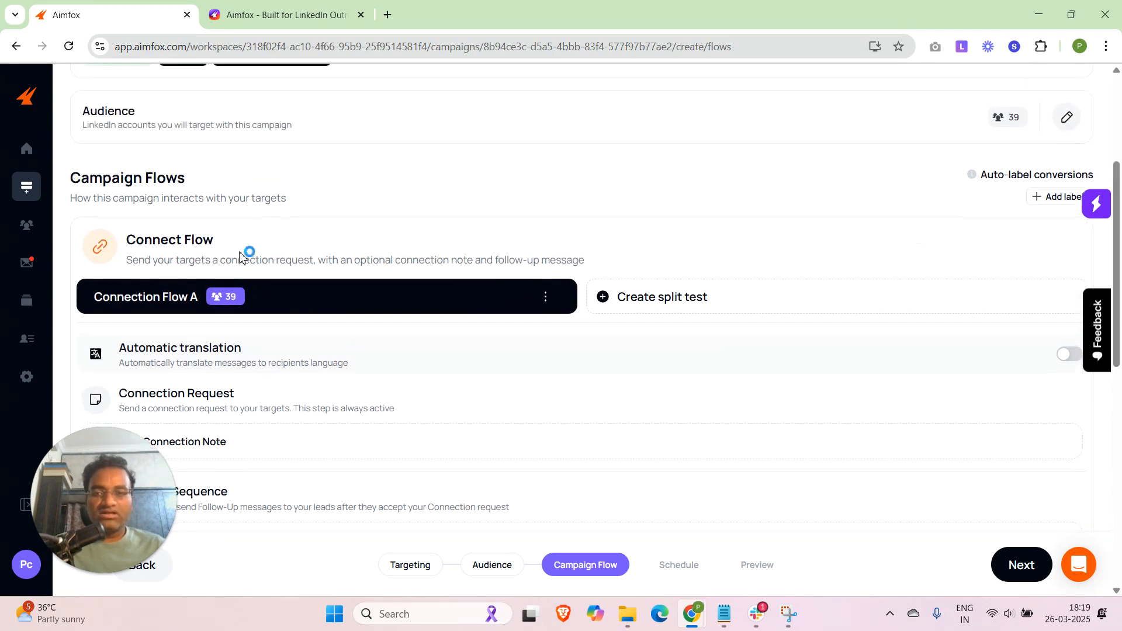
scroll(242, 260, down, 1)
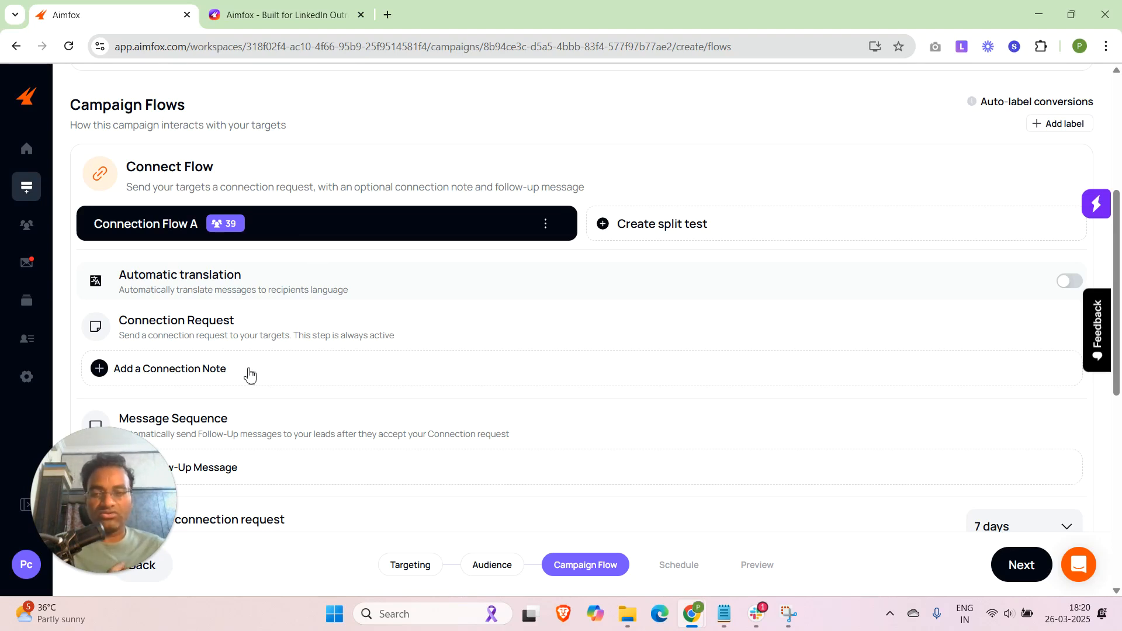
click(208, 374)
scroll(222, 328, down, 3)
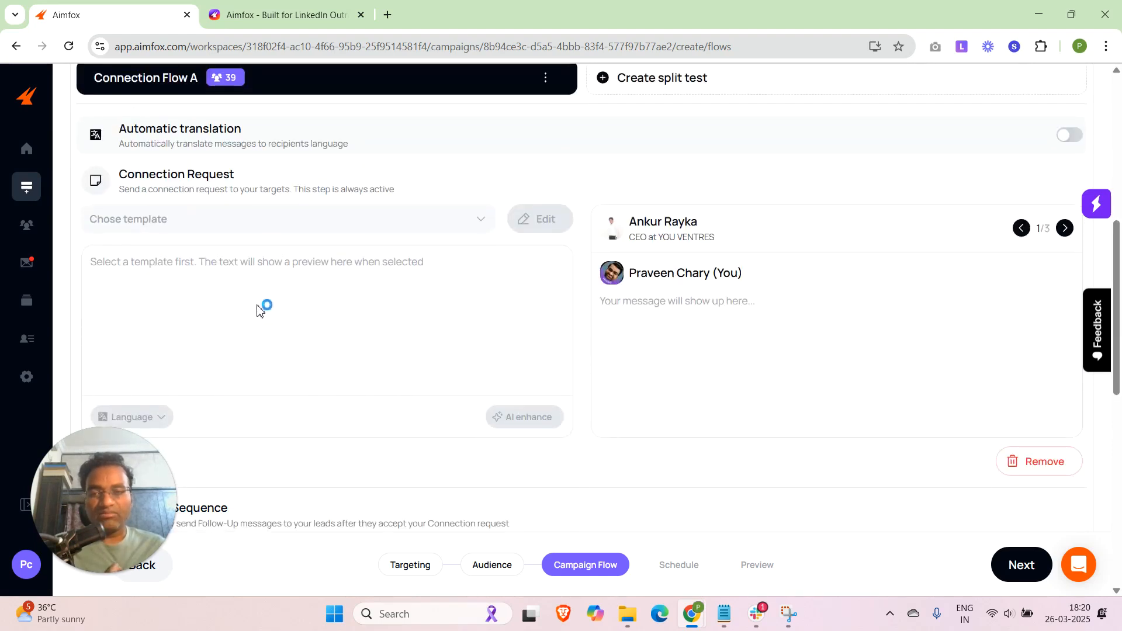
click(446, 221)
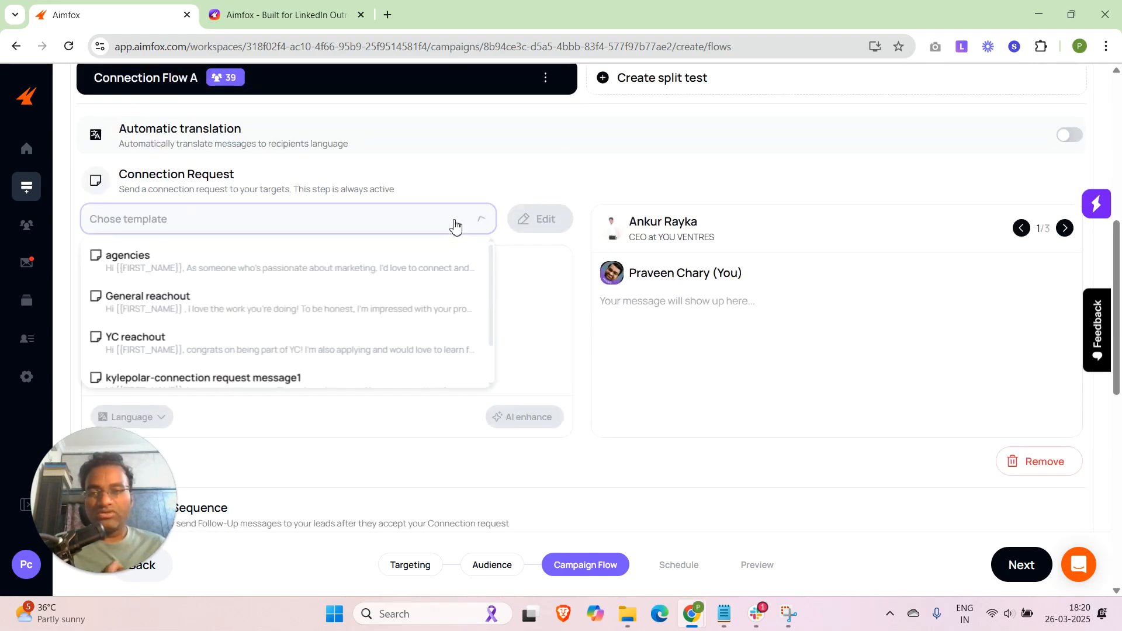
click(388, 309)
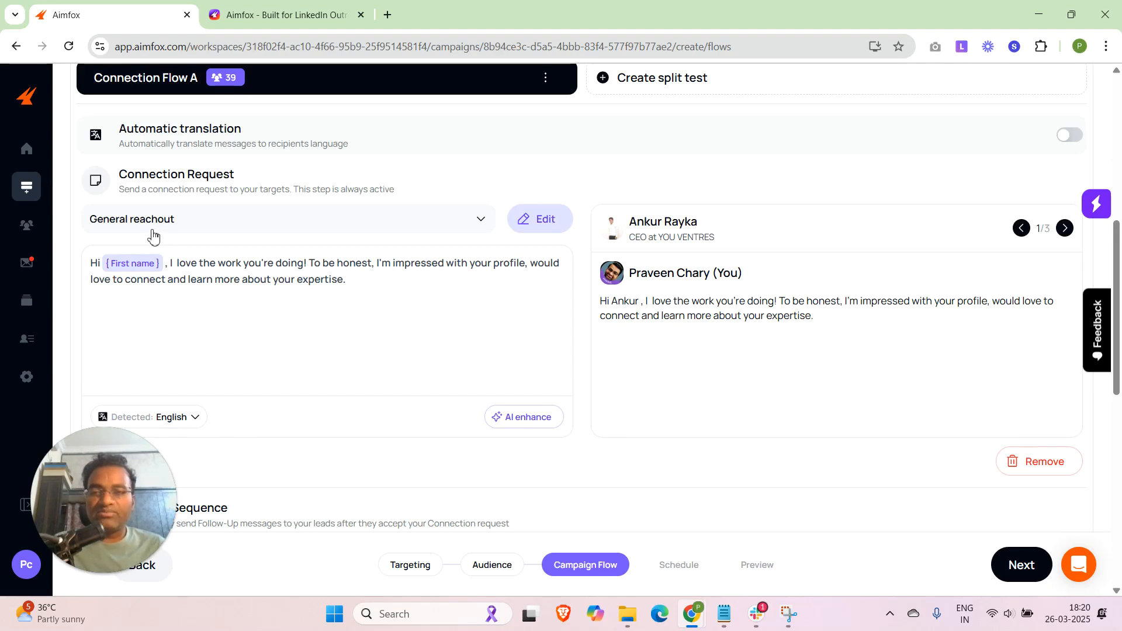
- Open the General reachout note for editing and examine its character limit and the variables available to insert
scroll(275, 218, down, 2)
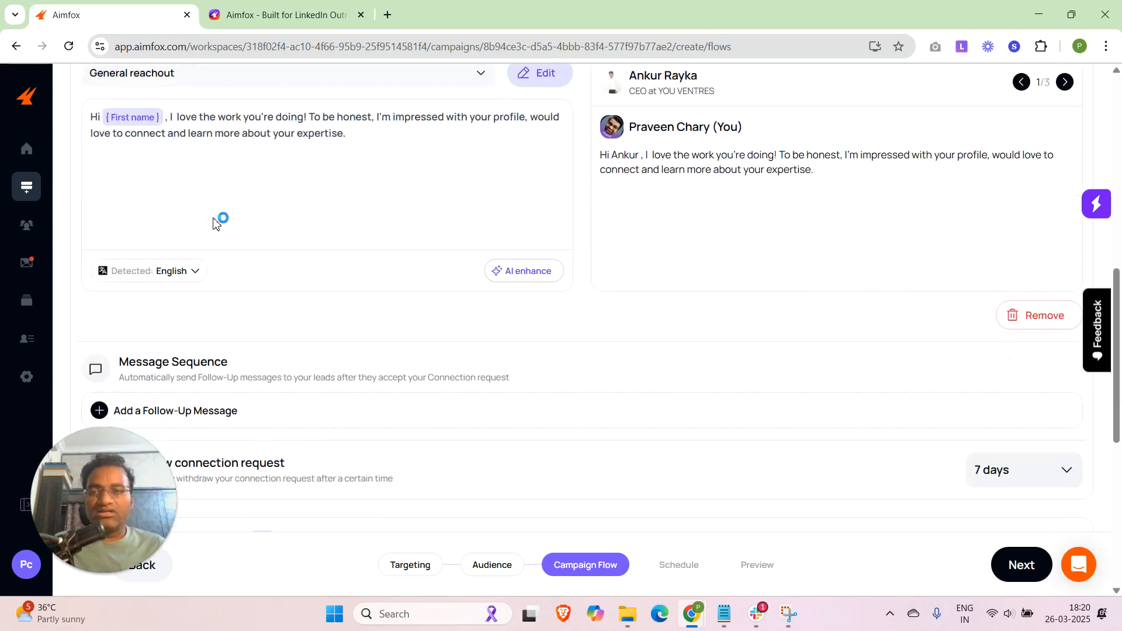
scroll(216, 217, up, 1)
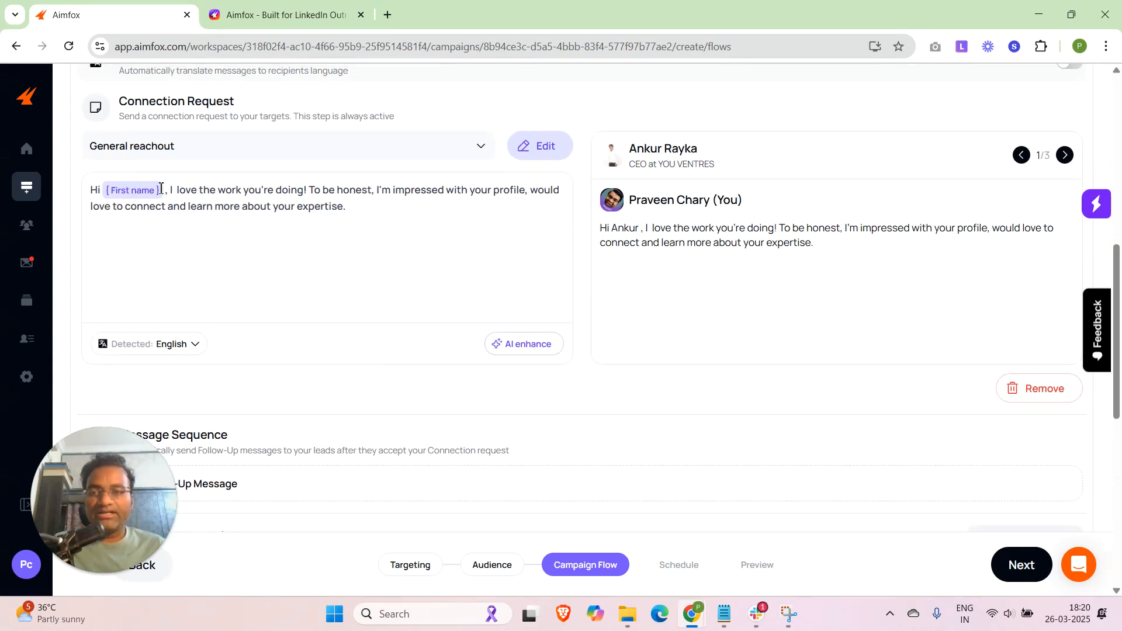
click(543, 160)
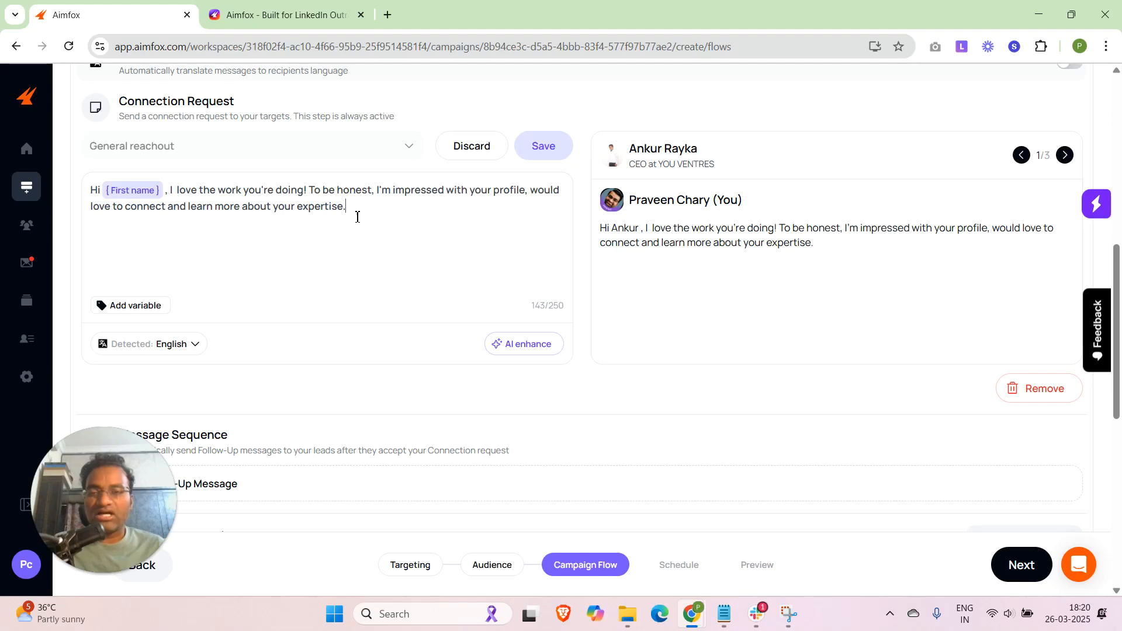
drag(570, 311, 527, 308)
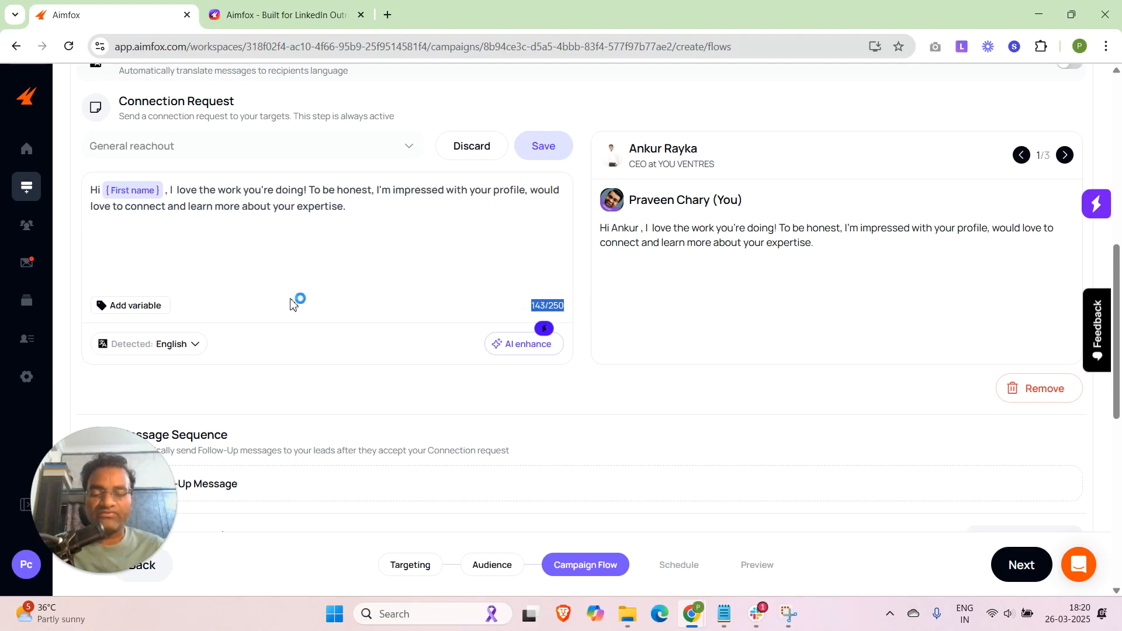
click(125, 308)
scroll(206, 184, down, 5)
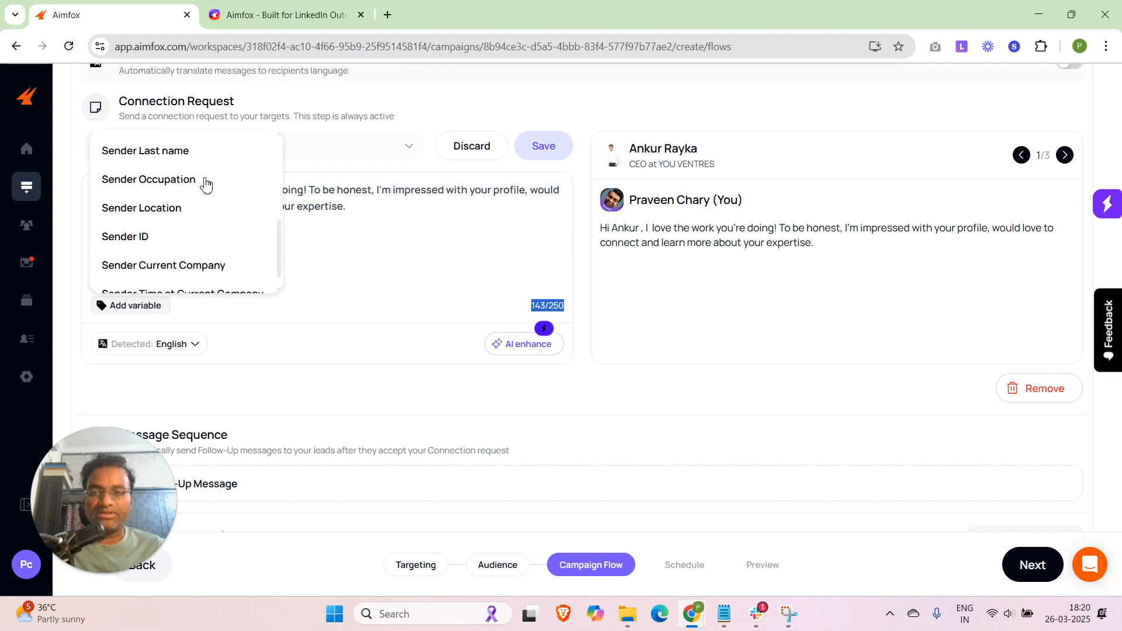
scroll(206, 185, down, 2)
click(358, 270)
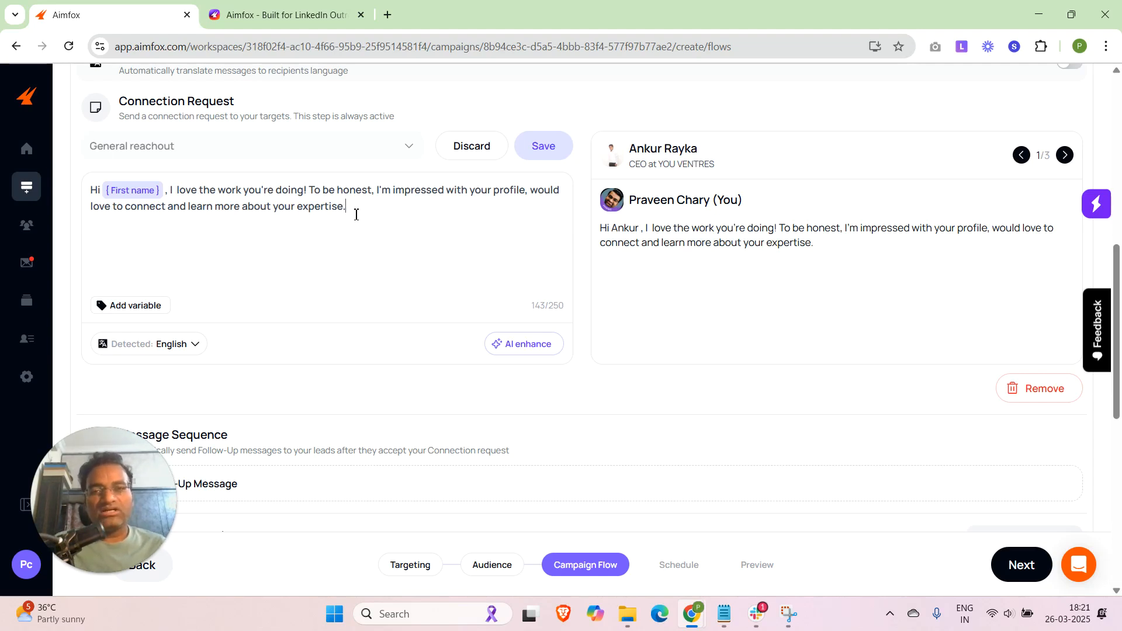
- Save the General reachout connection note in Connection Flow A
scroll(356, 214, up, 1)
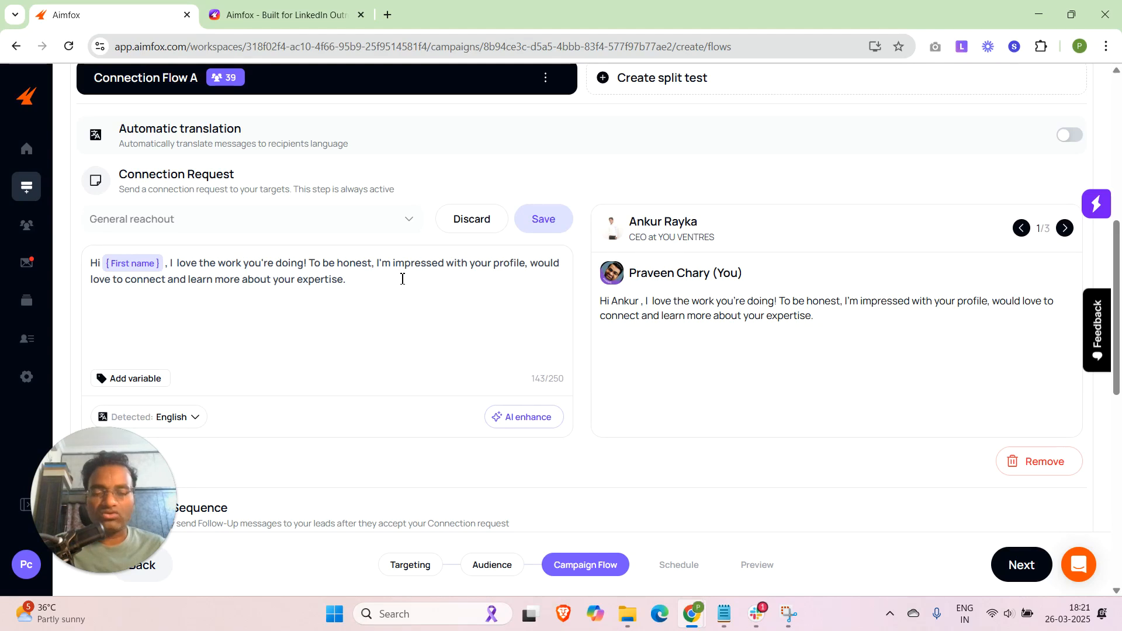
scroll(403, 279, down, 1)
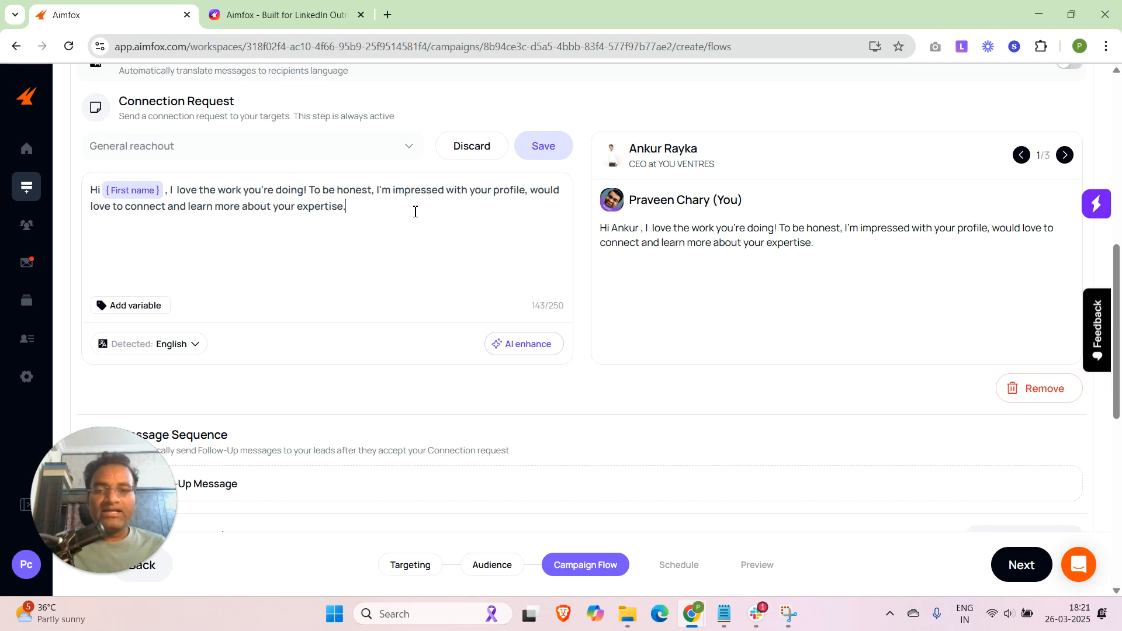
click(542, 150)
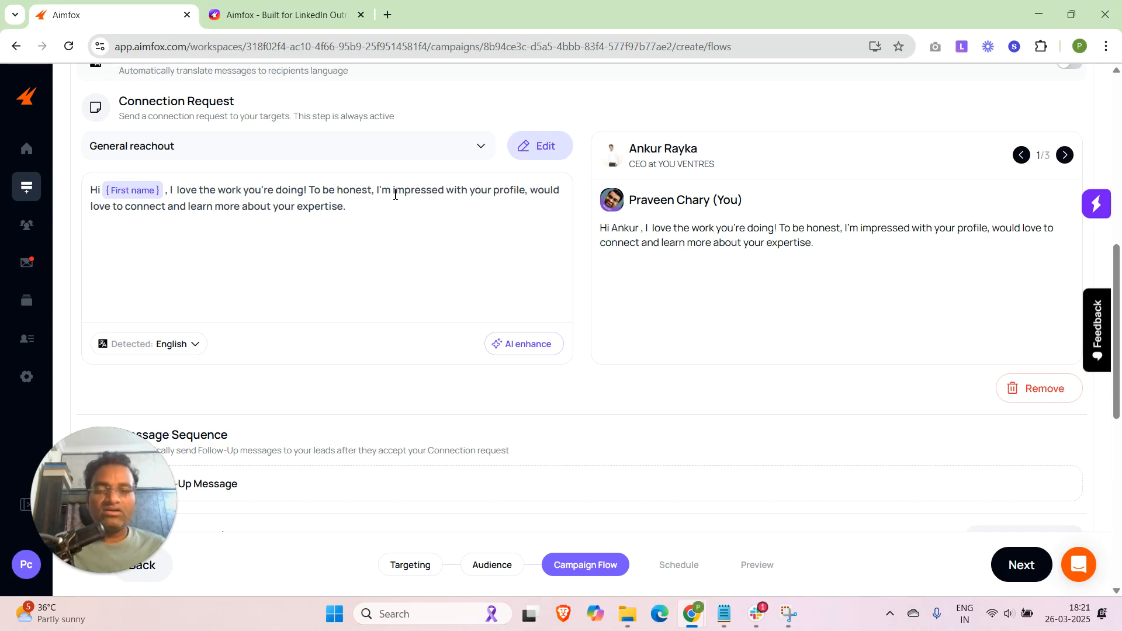
- Add a follow-up message to Connection Flow A's message sequence
scroll(845, 248, up, 1)
scroll(847, 245, down, 4)
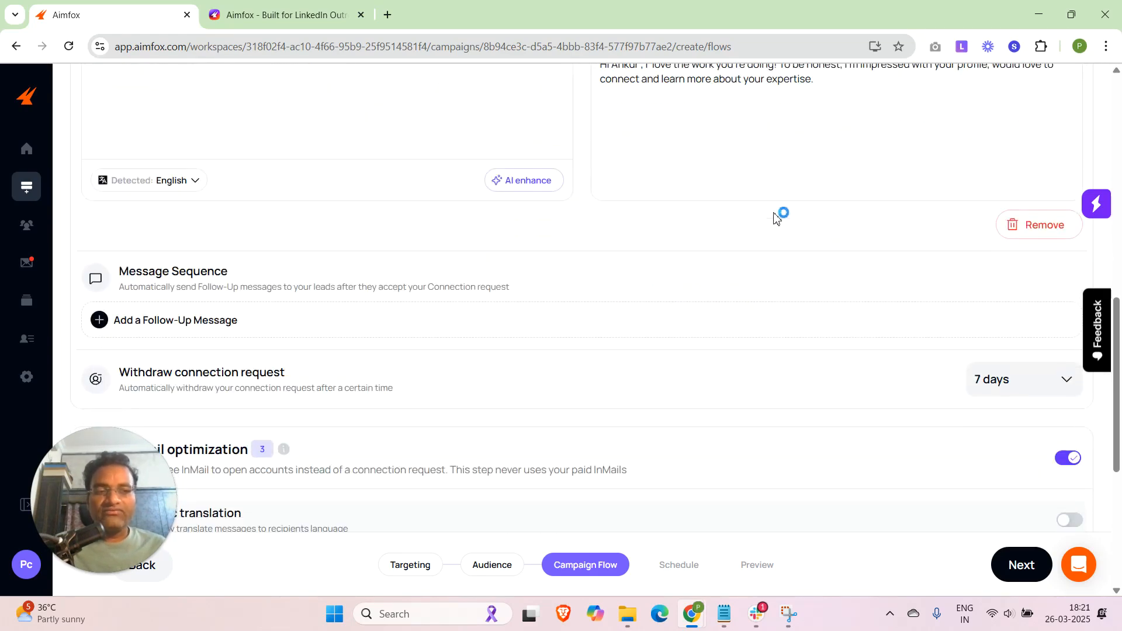
scroll(776, 215, up, 5)
scroll(205, 247, down, 5)
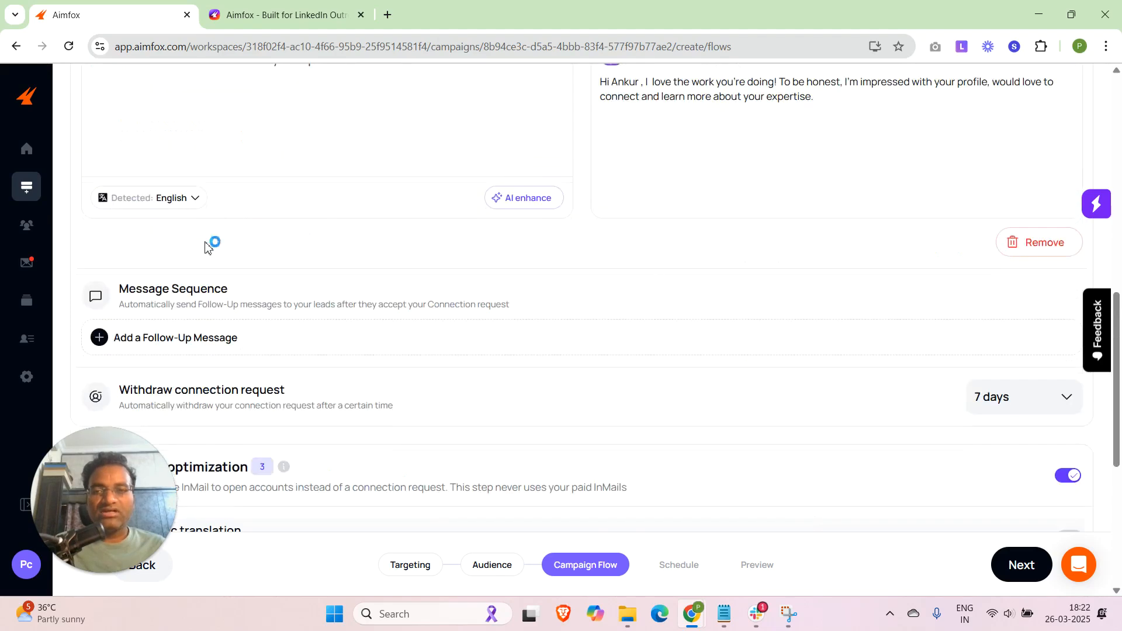
scroll(206, 247, down, 3)
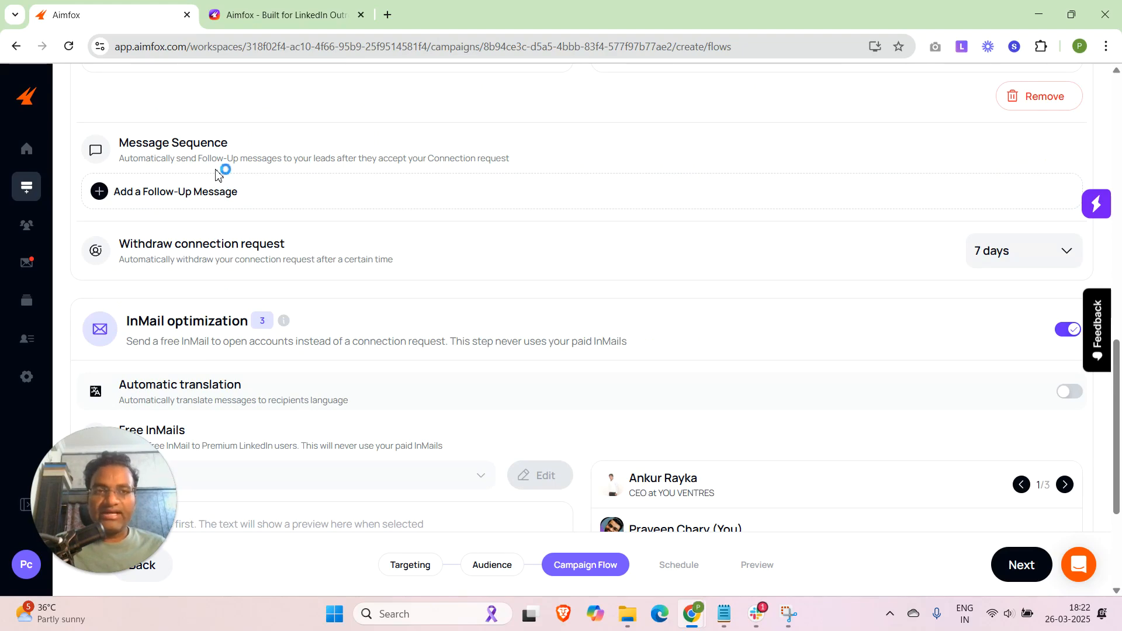
scroll(222, 175, up, 5)
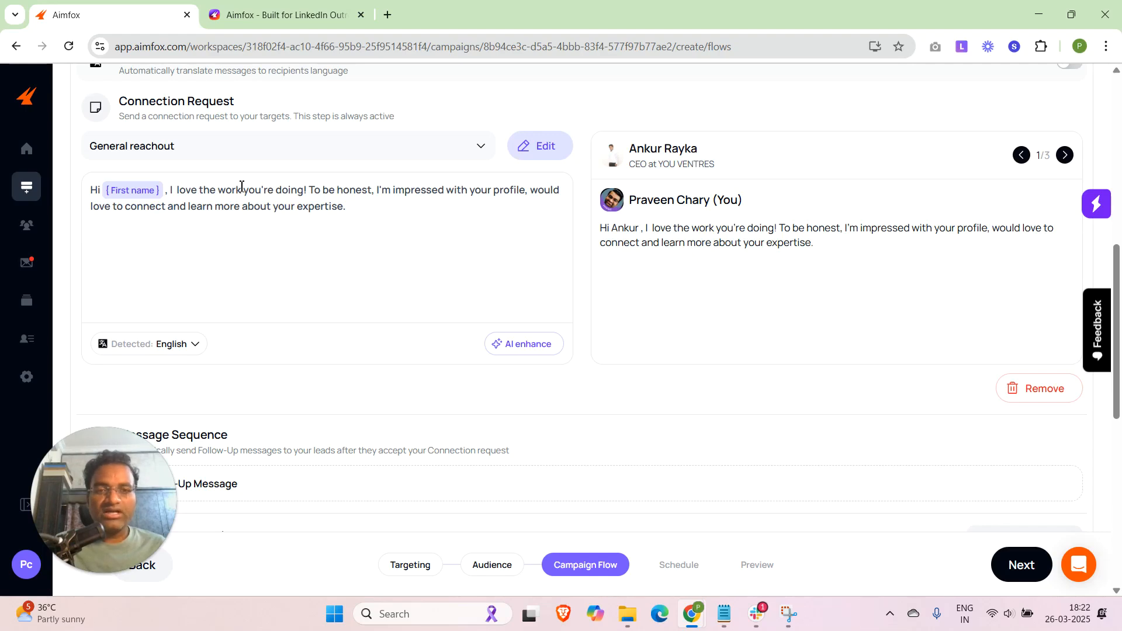
scroll(241, 187, down, 4)
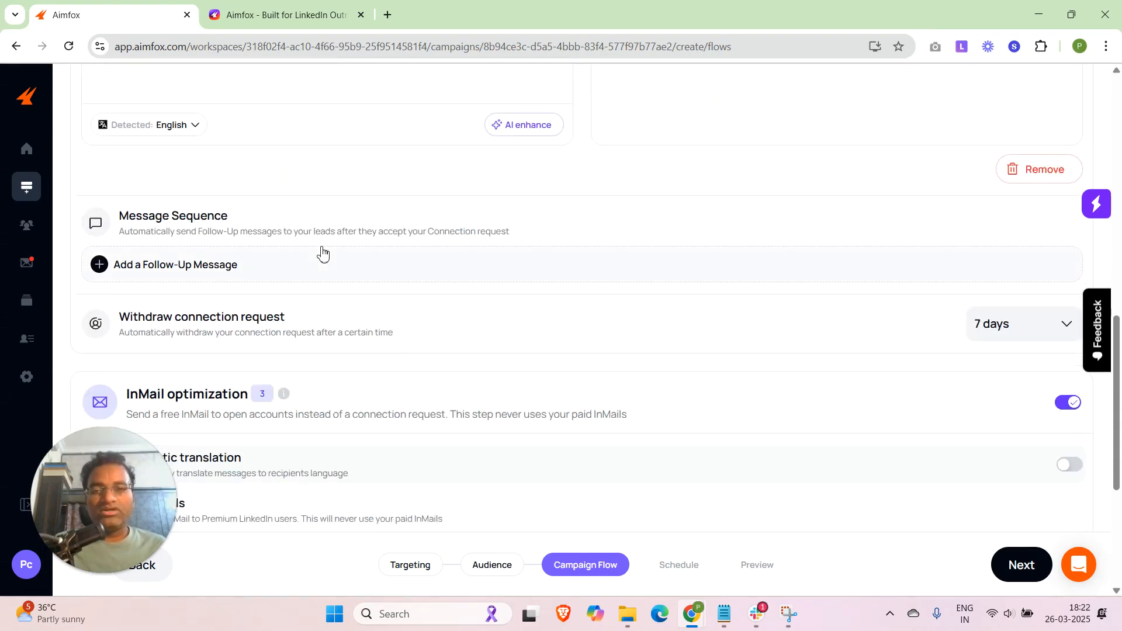
click(261, 279)
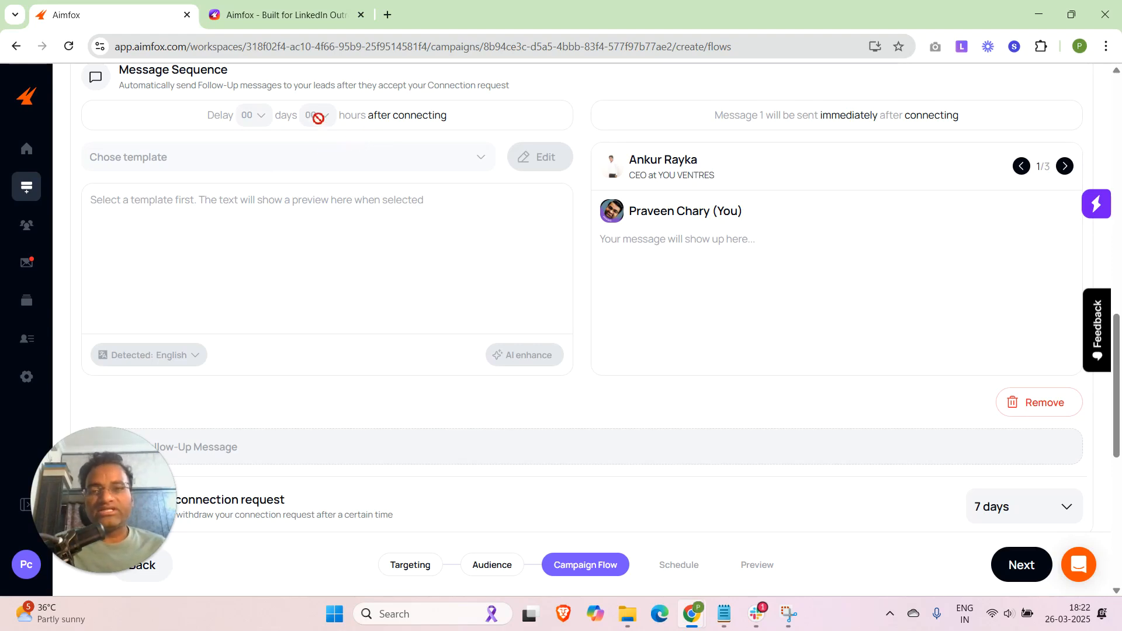
- Apply the marketers template to the first follow-up message
scroll(572, 163, up, 2)
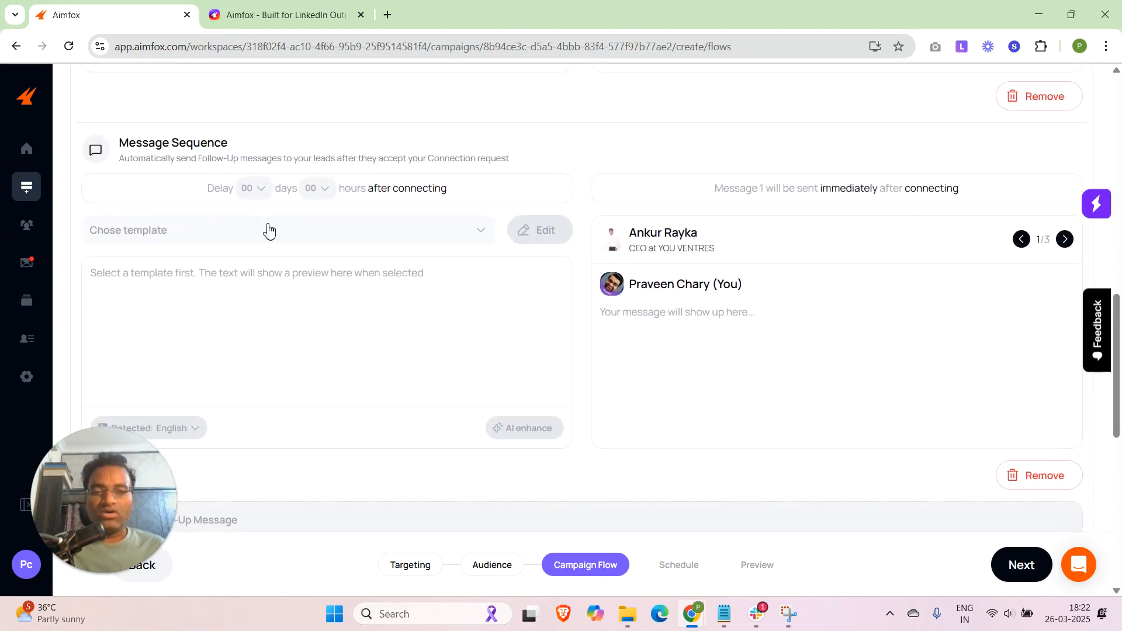
scroll(269, 222, down, 2)
scroll(271, 220, up, 2)
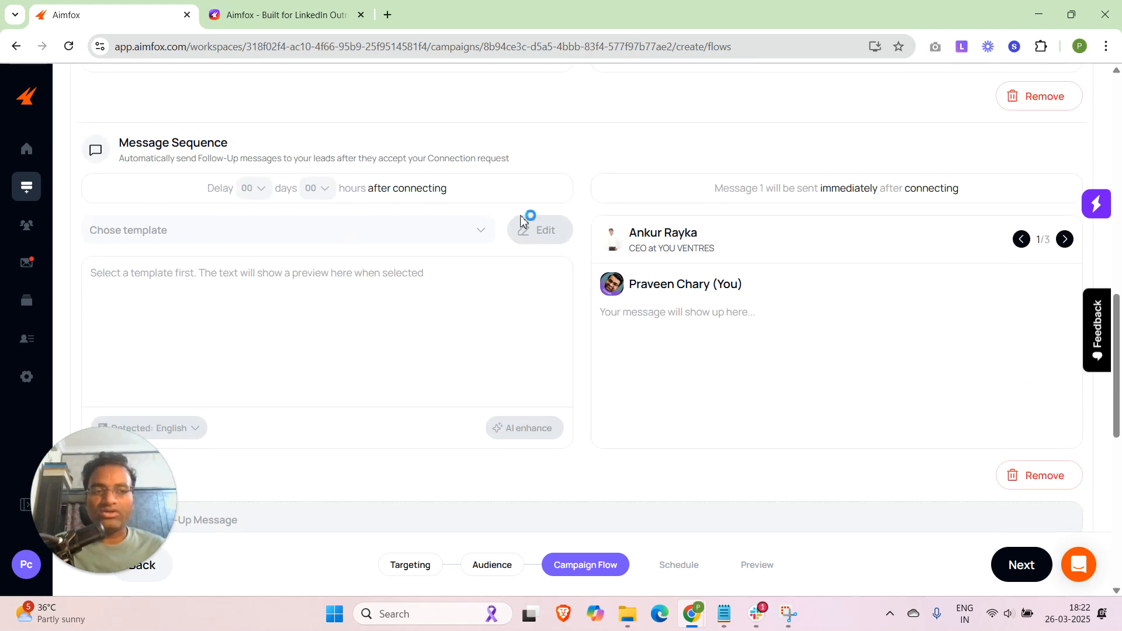
scroll(522, 217, up, 4)
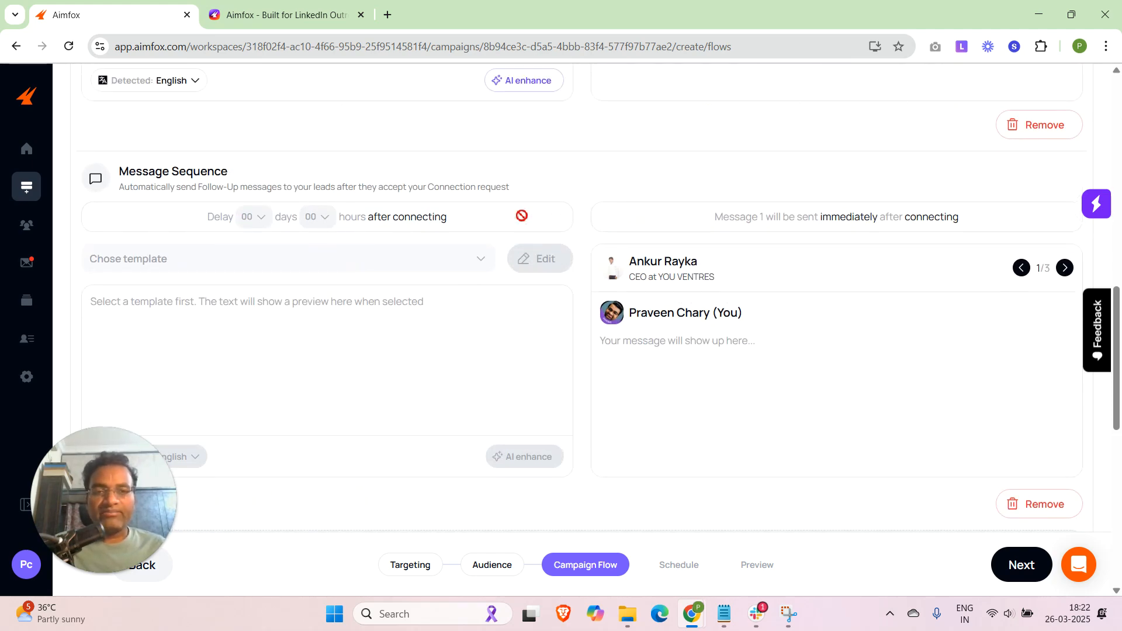
scroll(522, 216, down, 5)
click(178, 158)
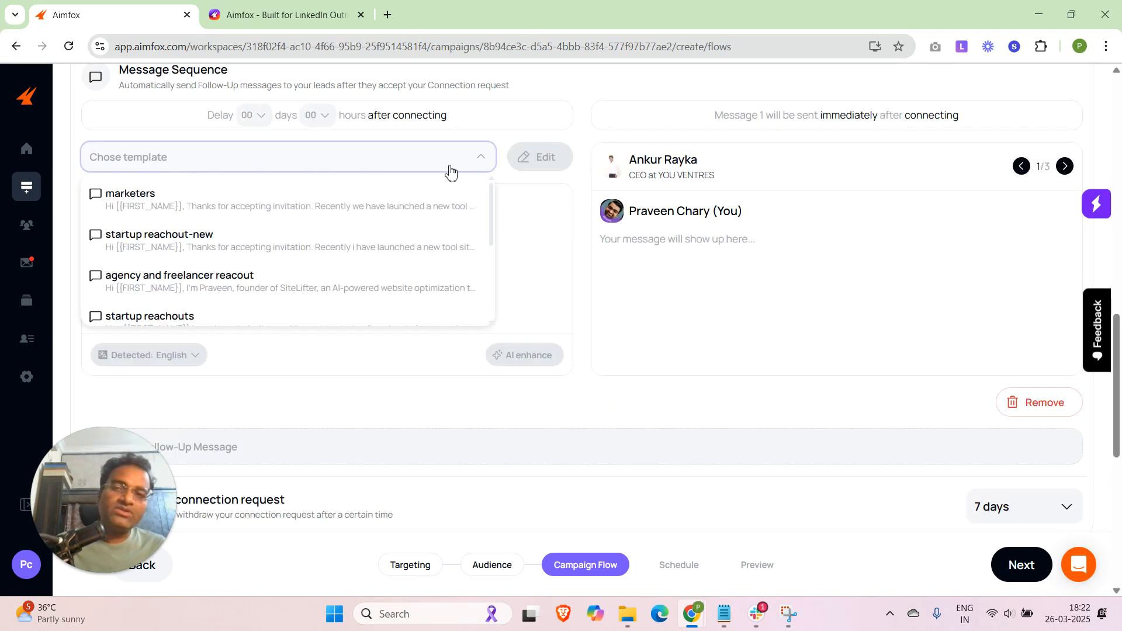
click(420, 200)
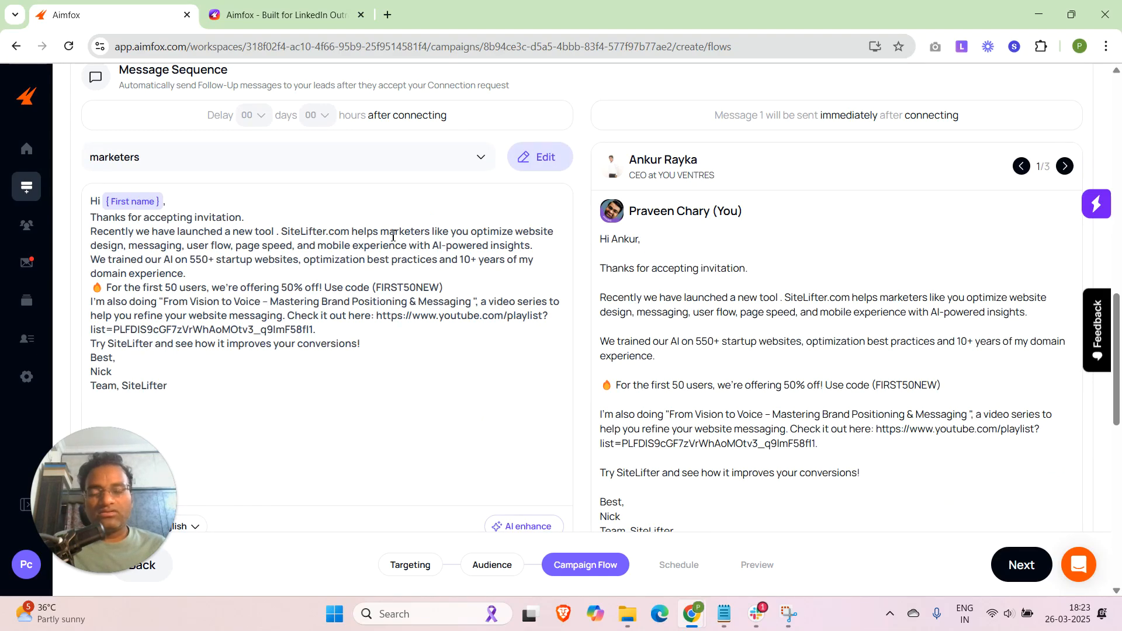
- Open the marketers follow-up text for editing, check its character limit, and save it
scroll(391, 225, down, 3)
scroll(568, 168, up, 3)
click(545, 157)
scroll(438, 374, down, 3)
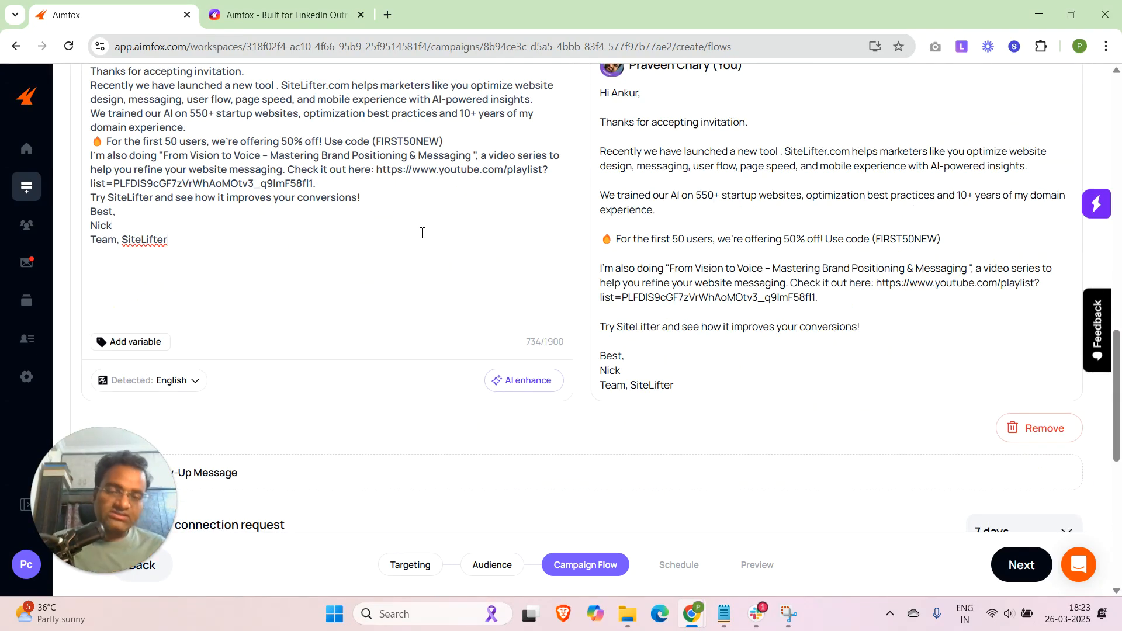
scroll(421, 231, up, 1)
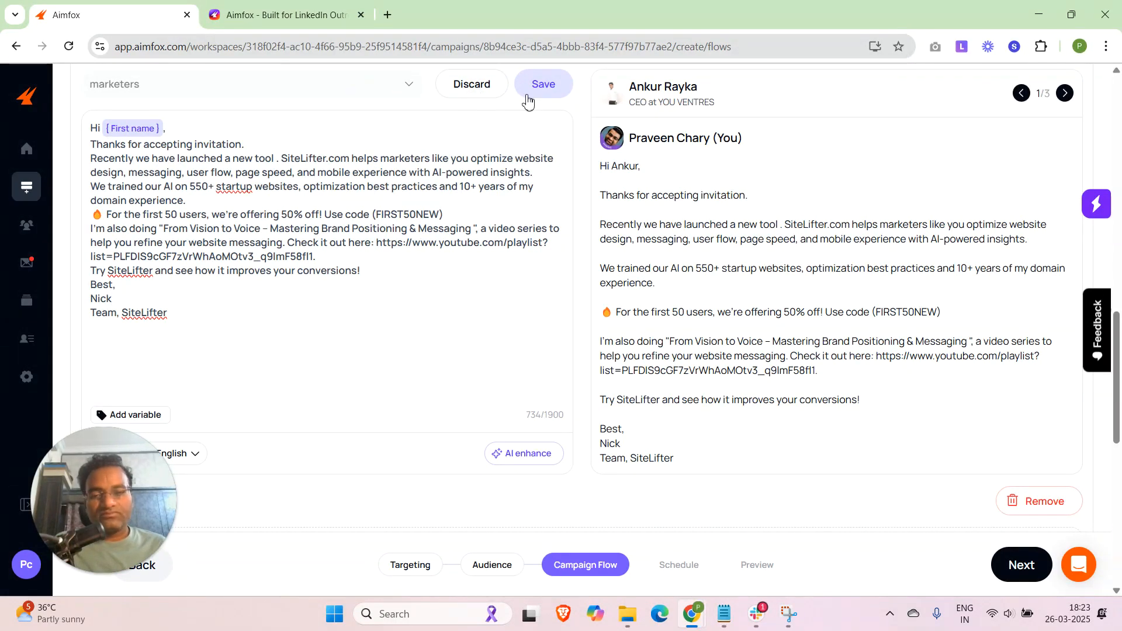
click(543, 86)
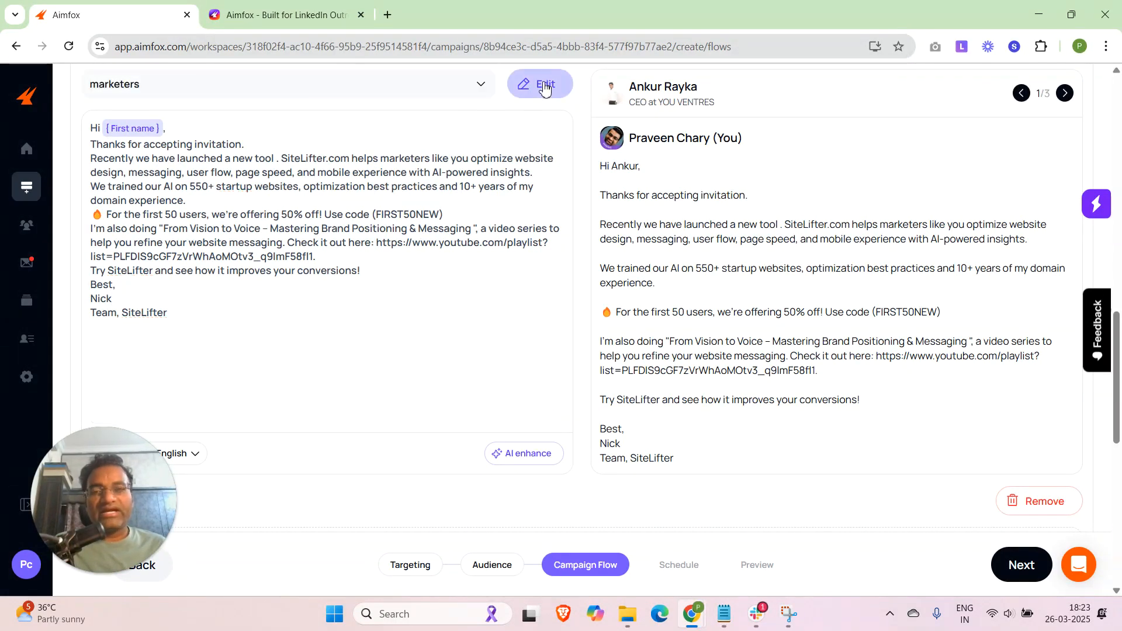
- Switch the first follow-up message to the Message reachout template and review its preview
click(377, 89)
scroll(240, 254, down, 2)
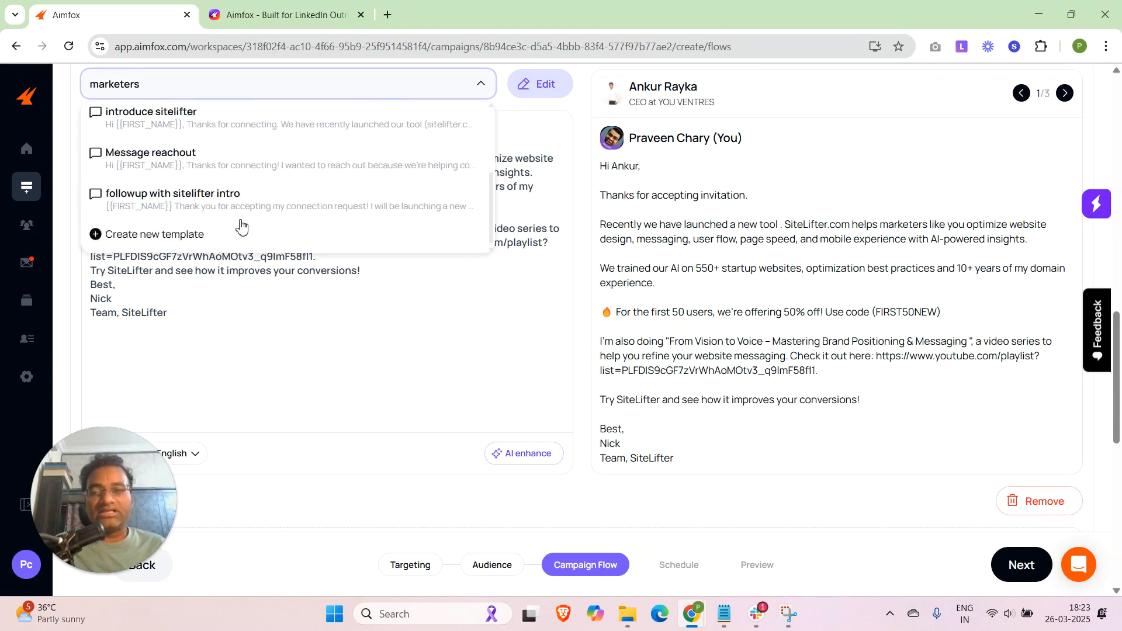
click(227, 161)
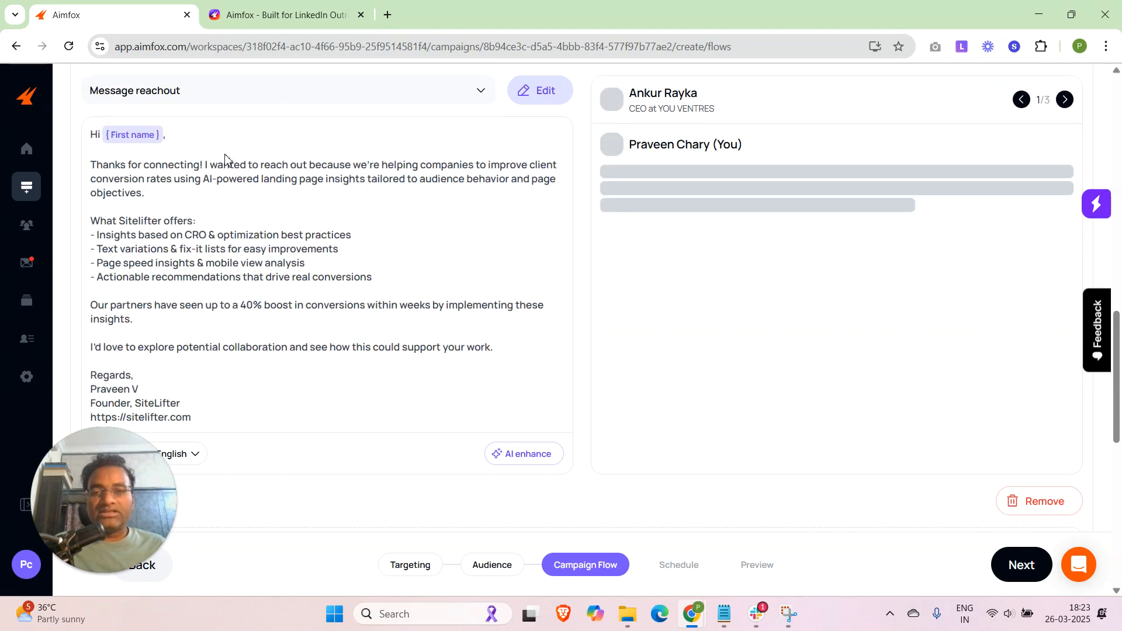
scroll(508, 190, down, 3)
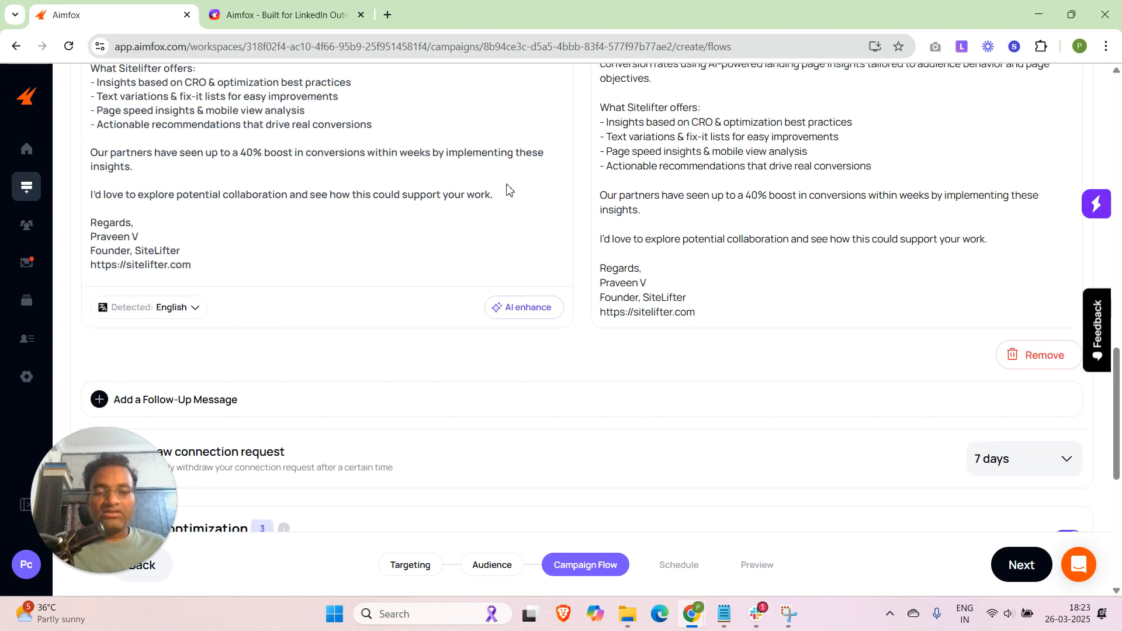
scroll(508, 190, up, 3)
scroll(508, 190, up, 1)
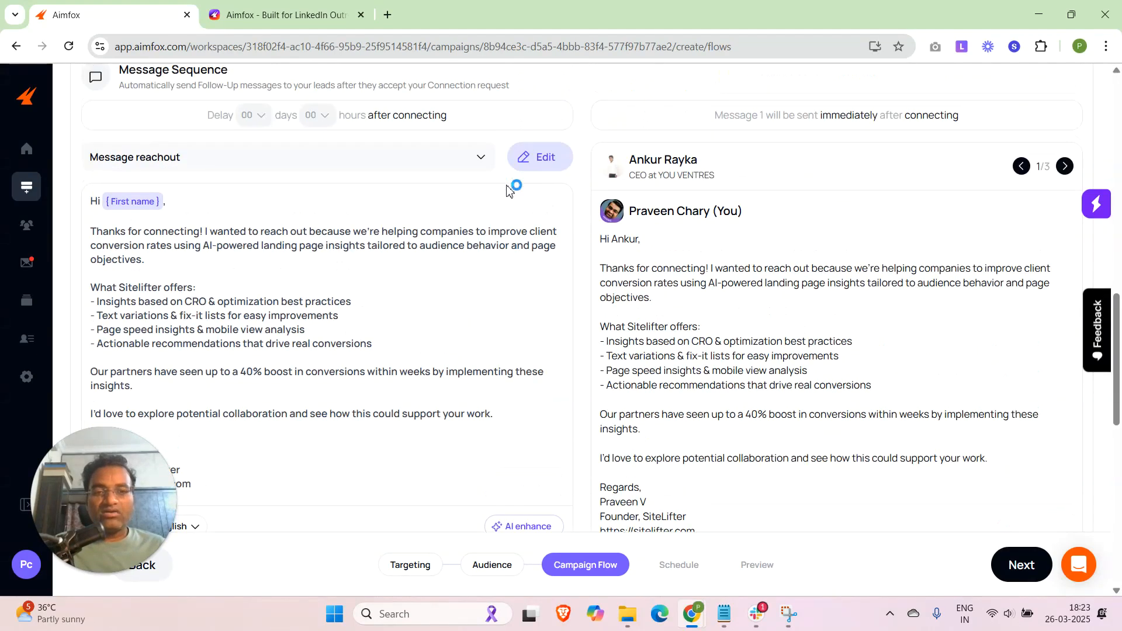
scroll(508, 190, up, 2)
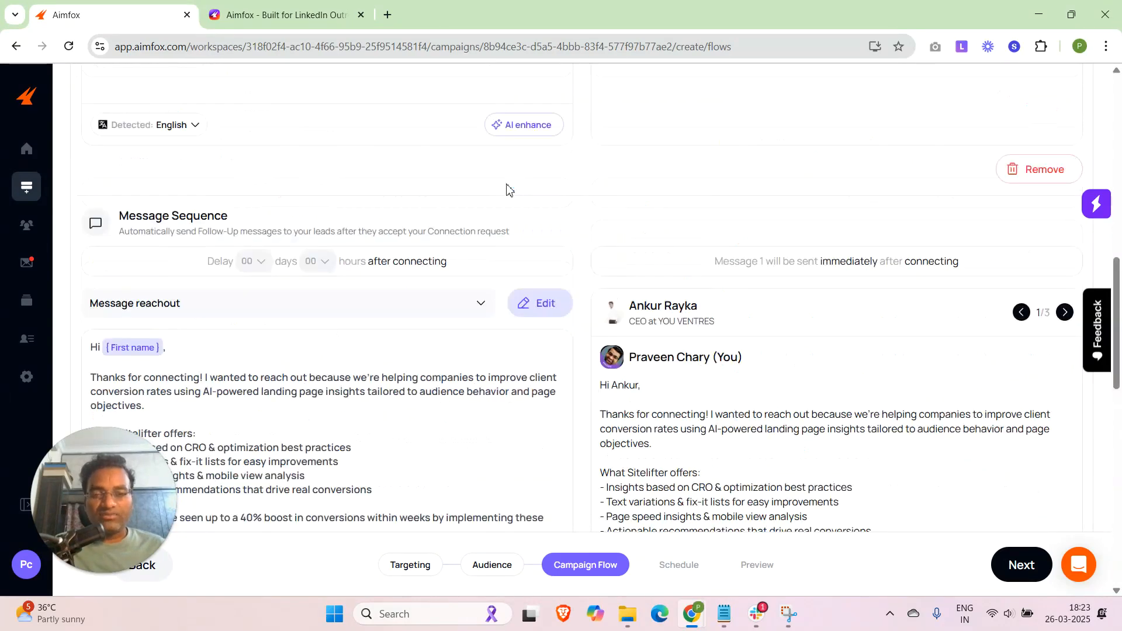
scroll(549, 209, down, 1)
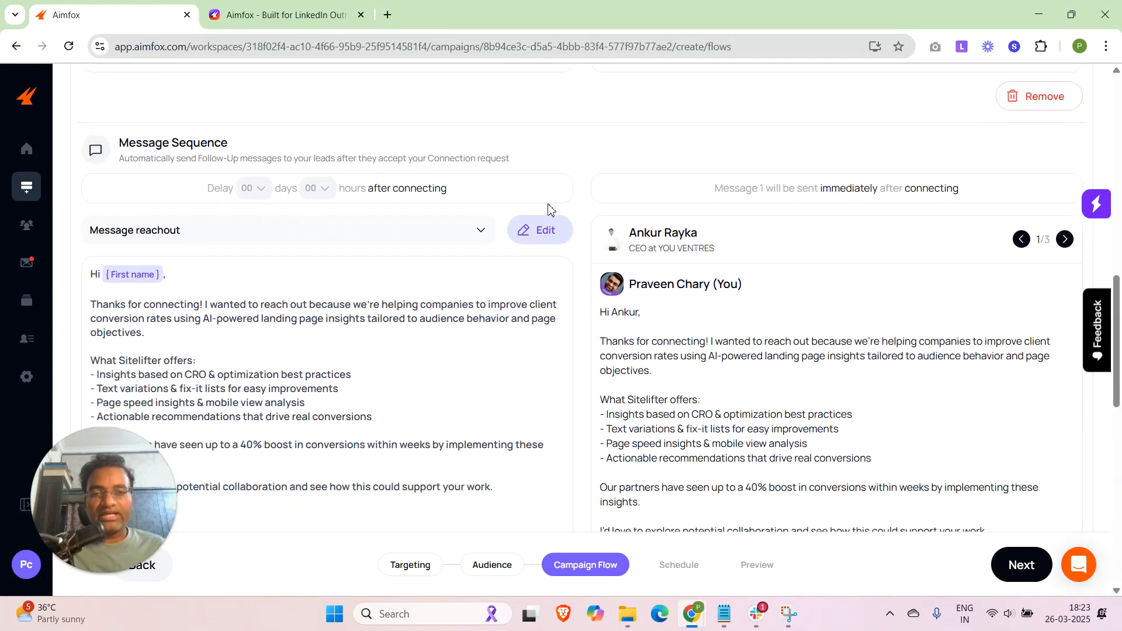
- Examine the hour options available for delaying the first follow-up message after connecting
click(315, 197)
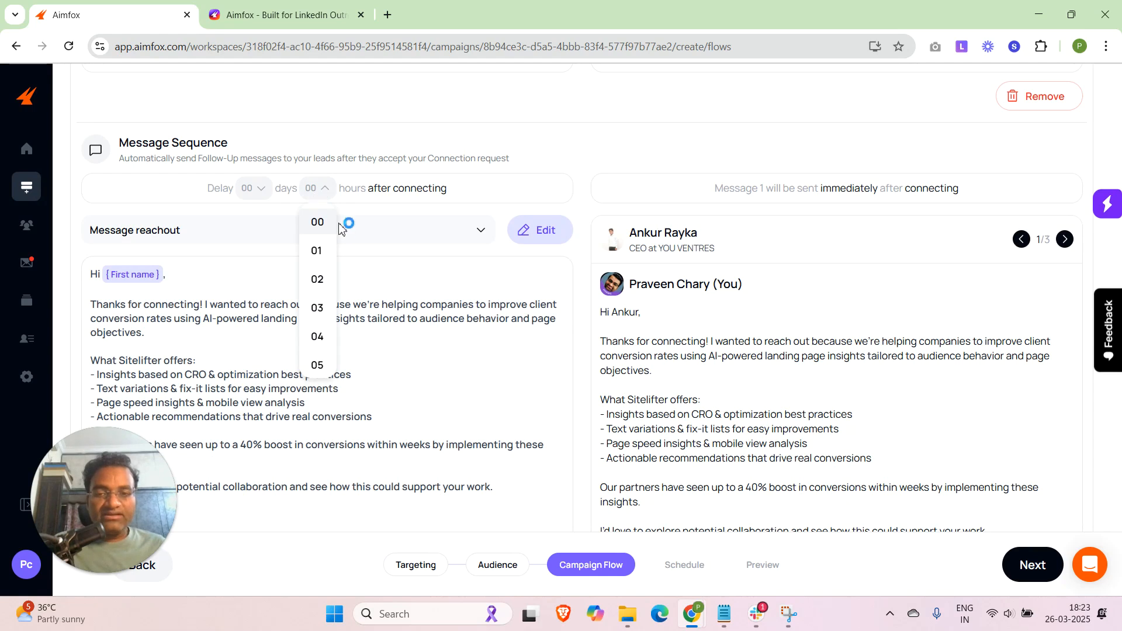
scroll(319, 281, down, 4)
scroll(318, 282, down, 5)
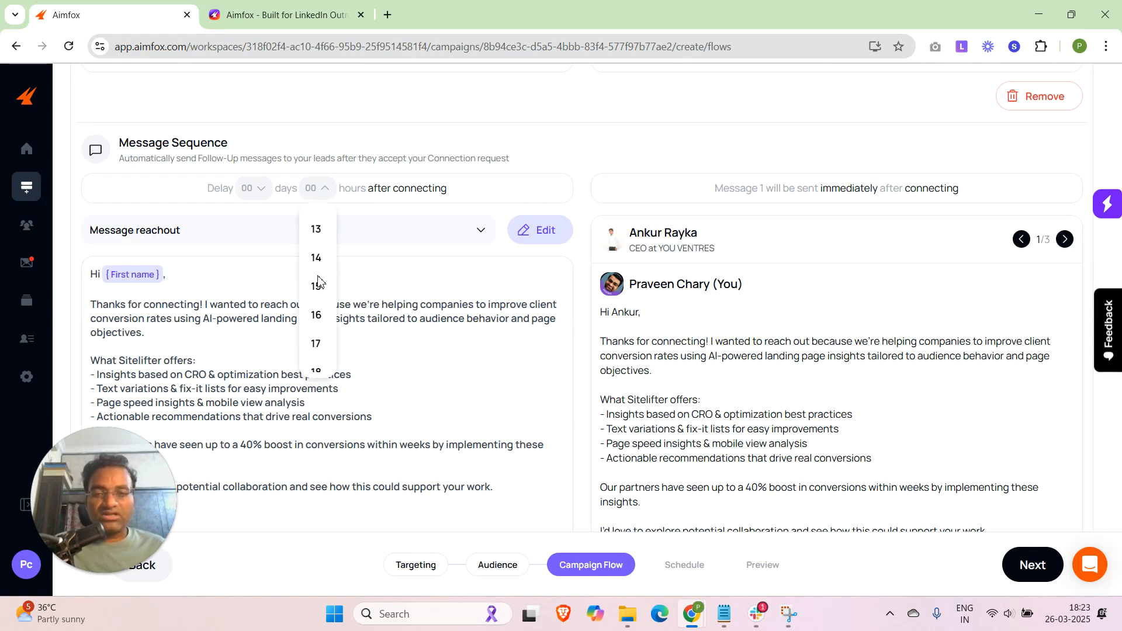
click(588, 170)
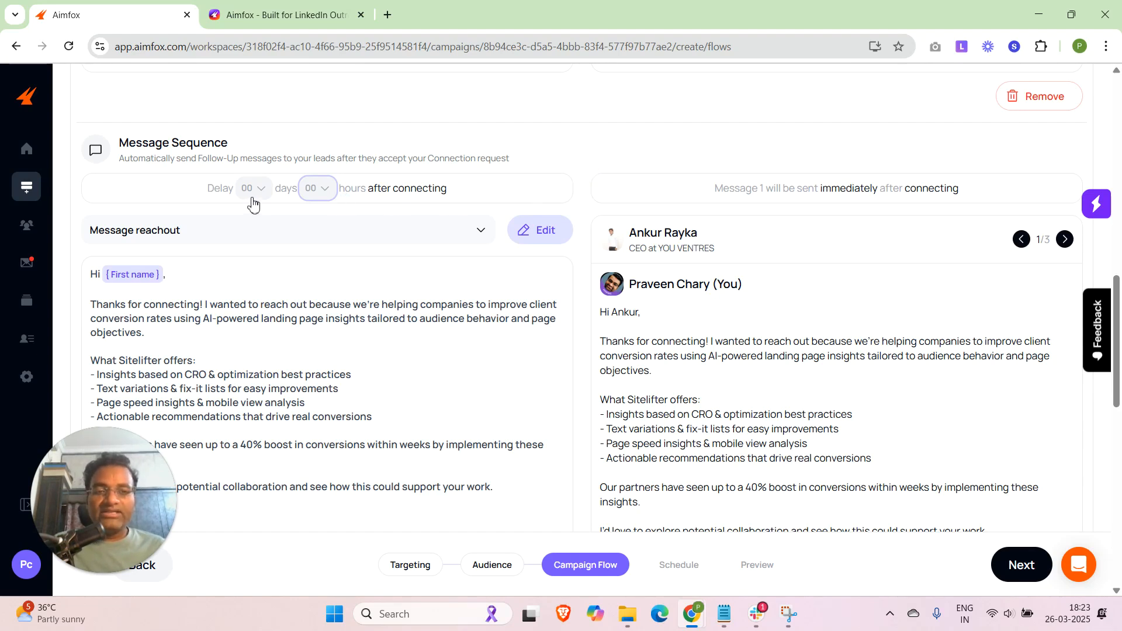
- Open the Message reachout follow-up for editing, examine the variables available to insert, and save the message
scroll(321, 206, down, 4)
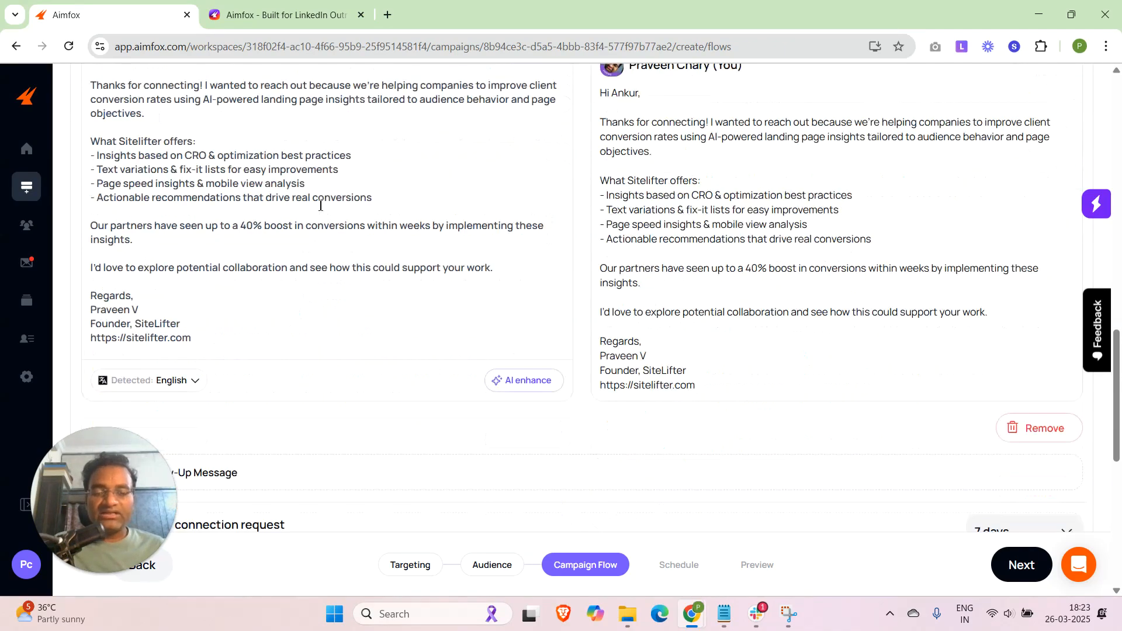
scroll(322, 207, up, 1)
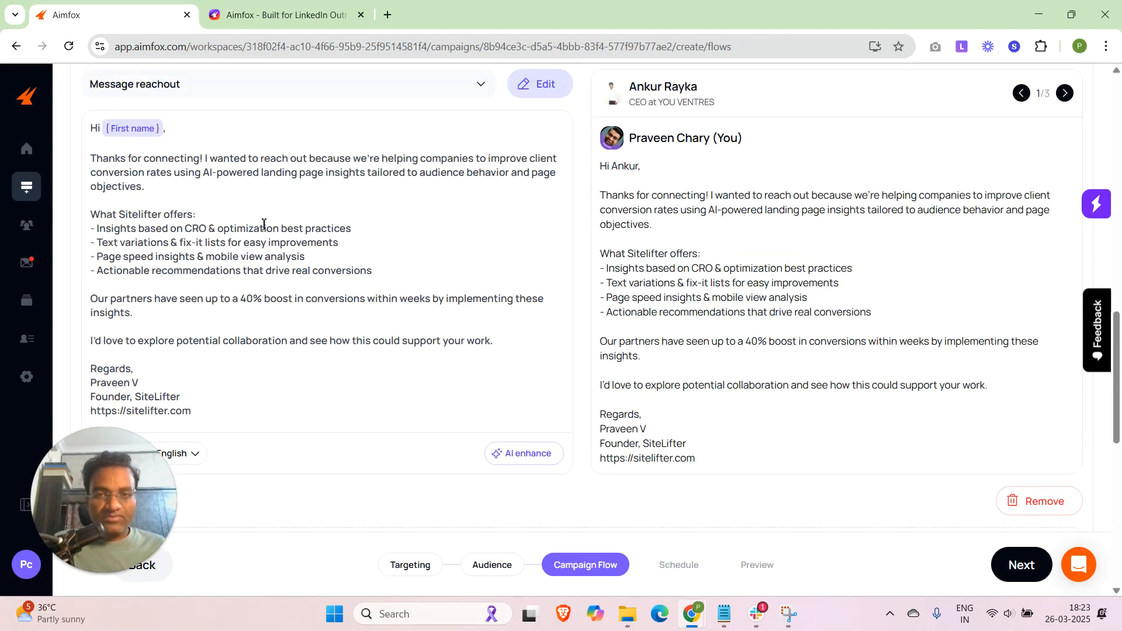
scroll(261, 225, up, 1)
scroll(260, 222, down, 2)
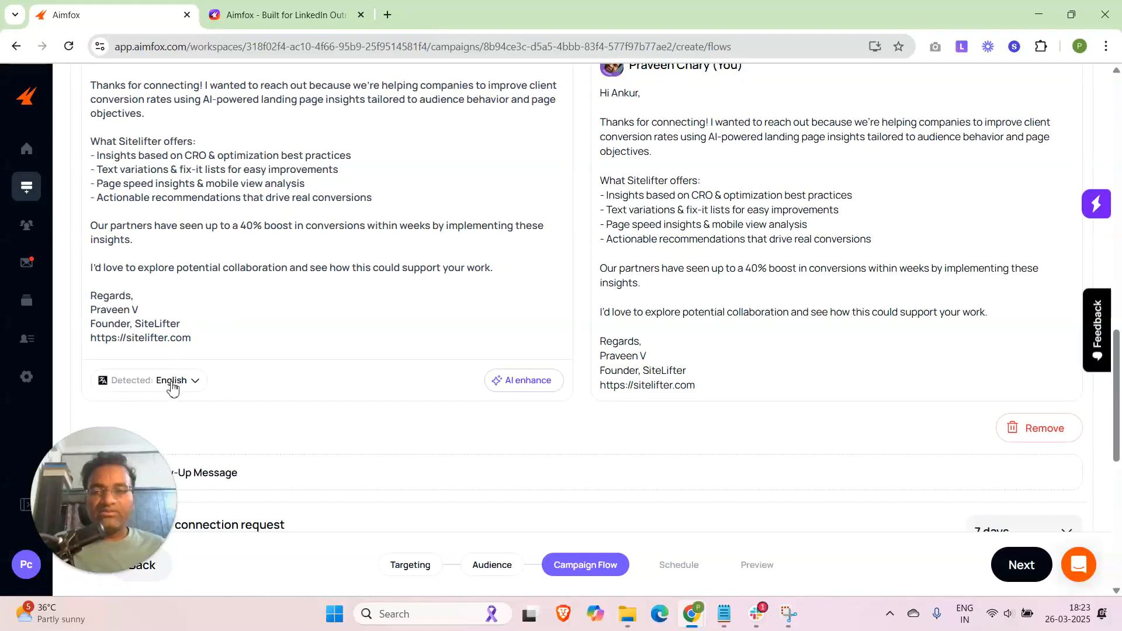
scroll(286, 263, up, 2)
click(287, 263)
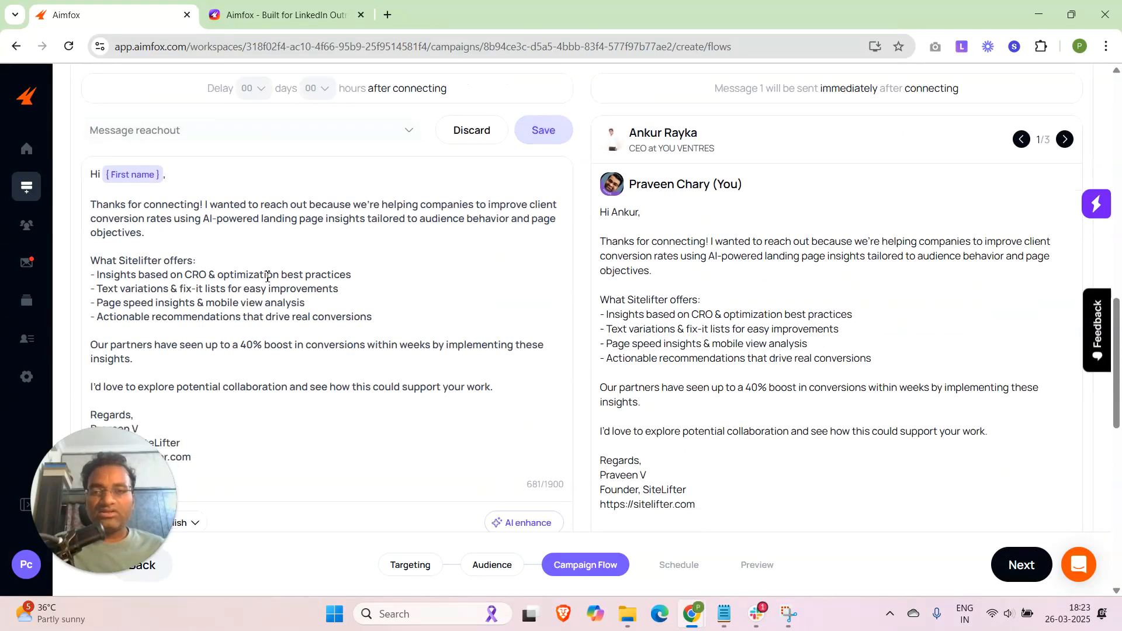
scroll(266, 277, down, 5)
click(136, 219)
scroll(193, 327, down, 5)
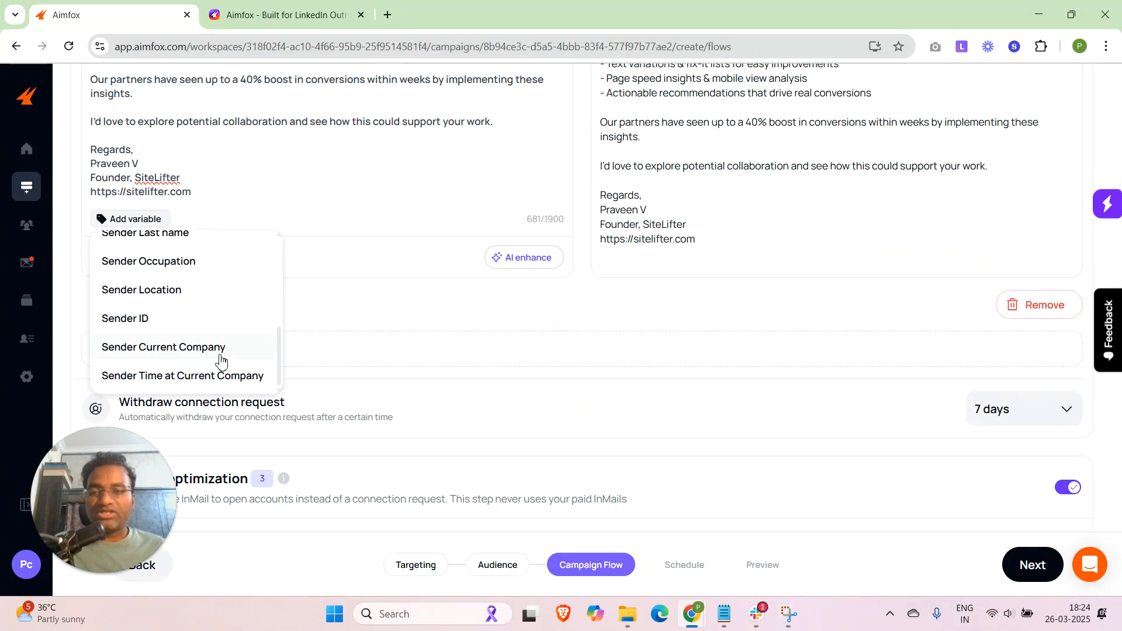
click(388, 318)
scroll(388, 318, up, 5)
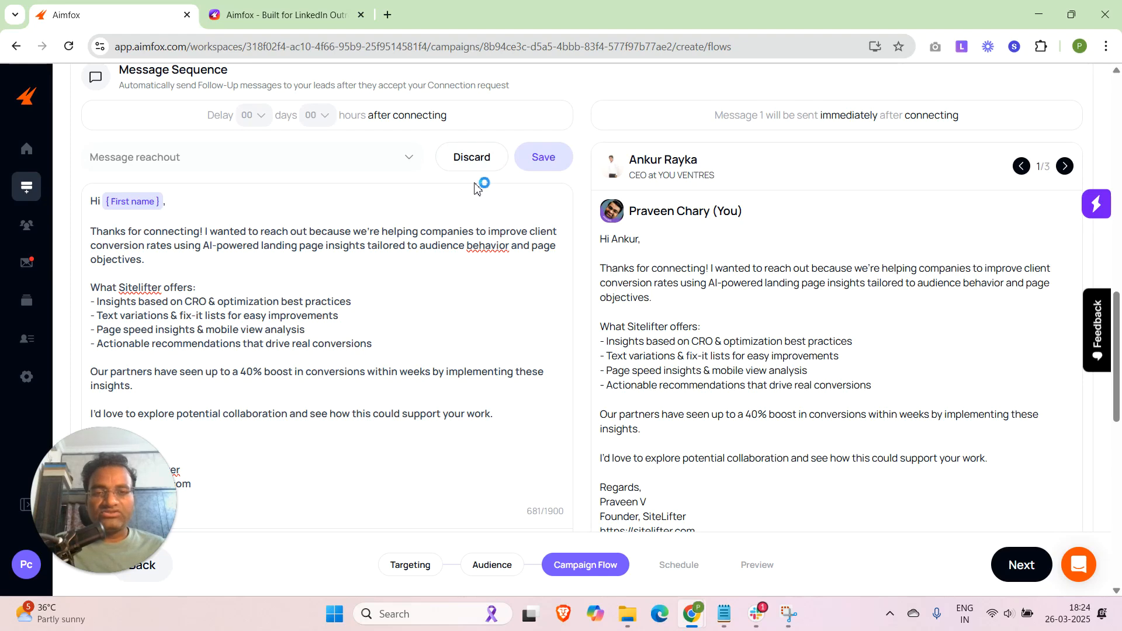
click(548, 159)
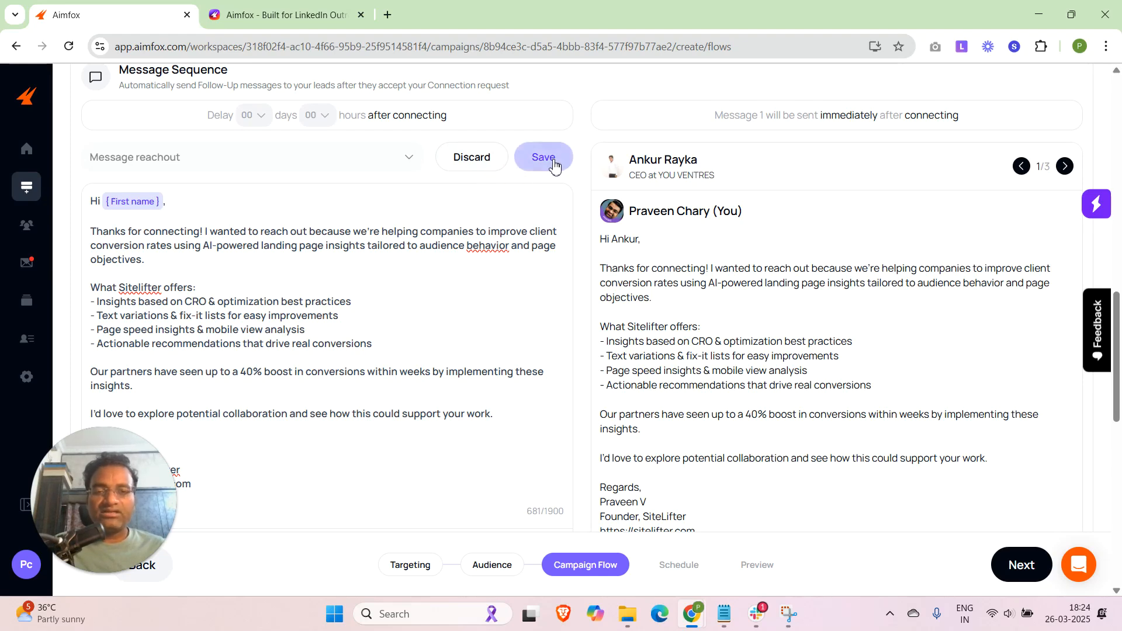
- Add a second follow-up message to the message sequence, after the Message reachout message
scroll(445, 151, up, 5)
scroll(444, 149, down, 10)
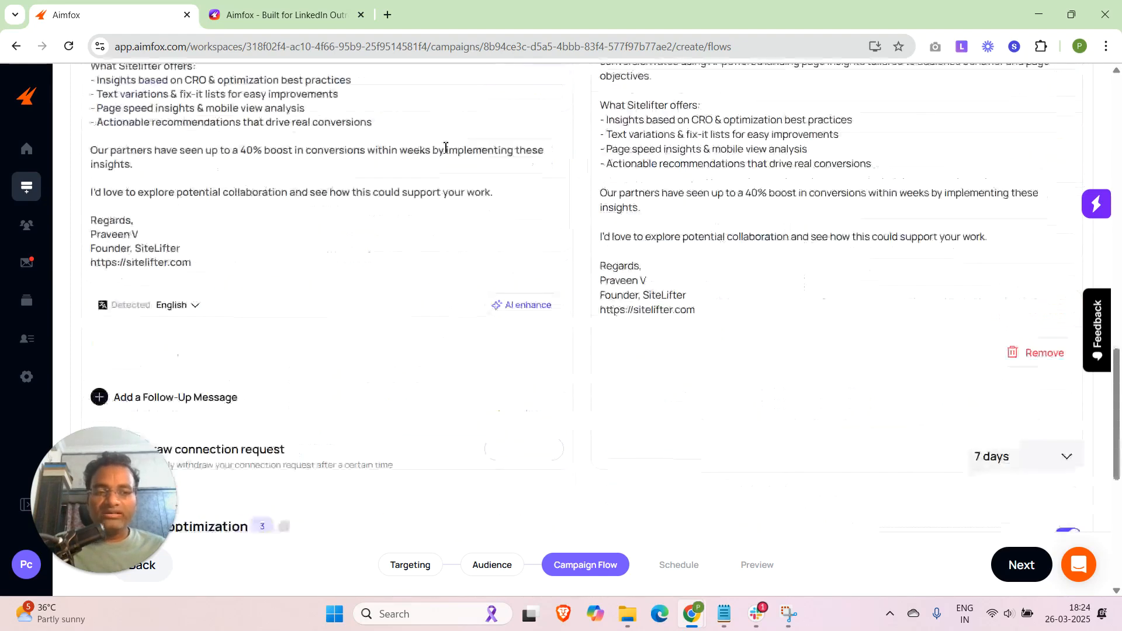
scroll(427, 270, down, 1)
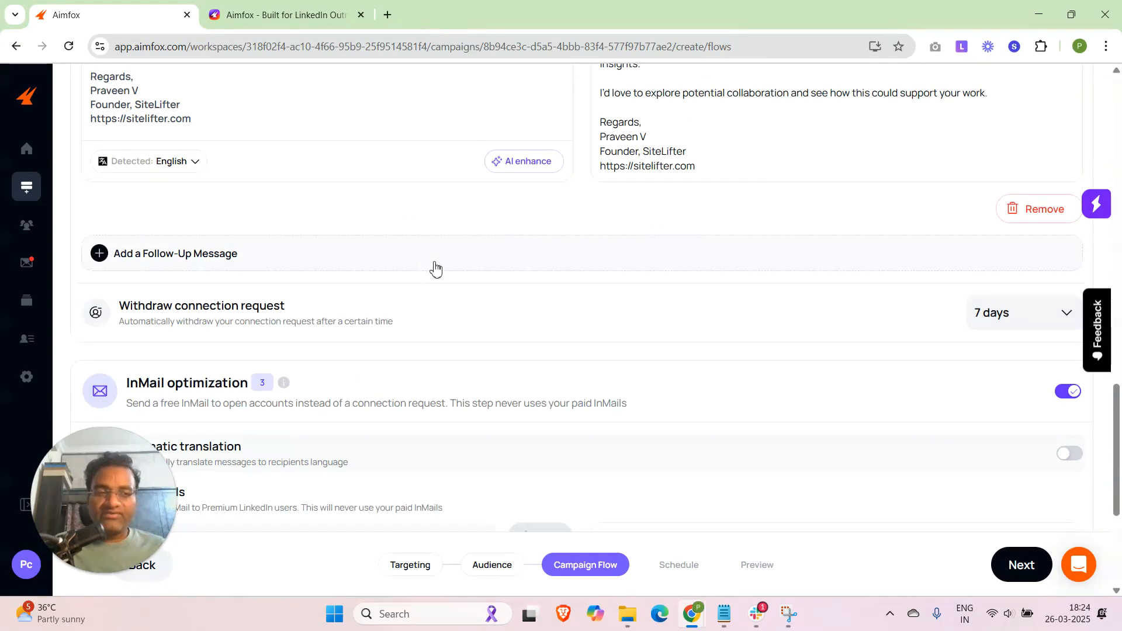
scroll(476, 225, up, 3)
scroll(243, 181, down, 3)
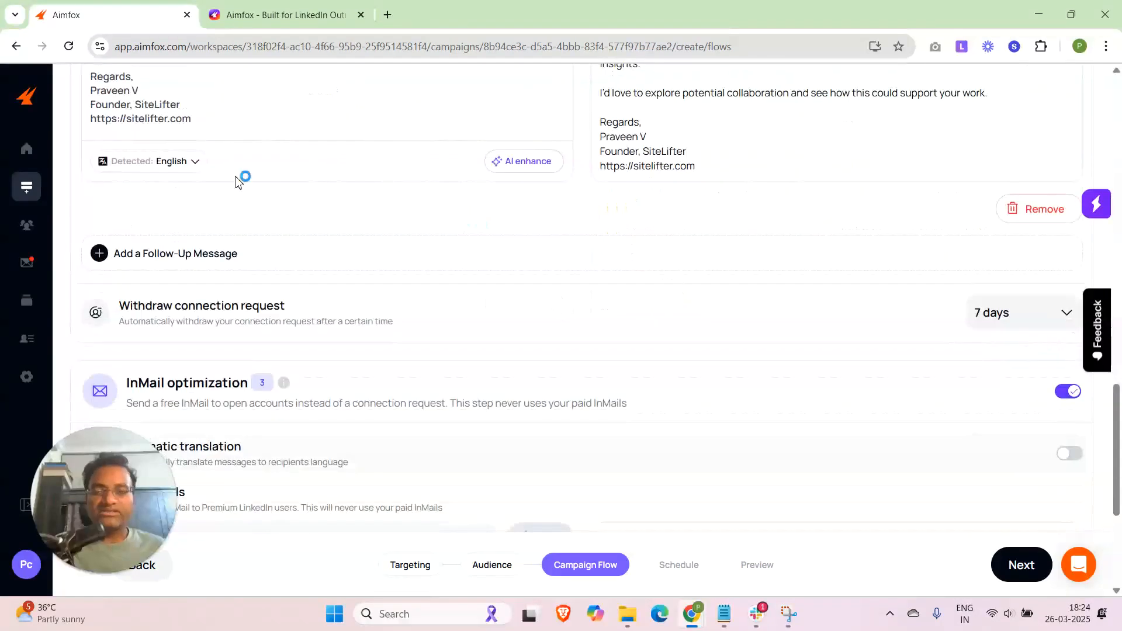
scroll(404, 191, down, 1)
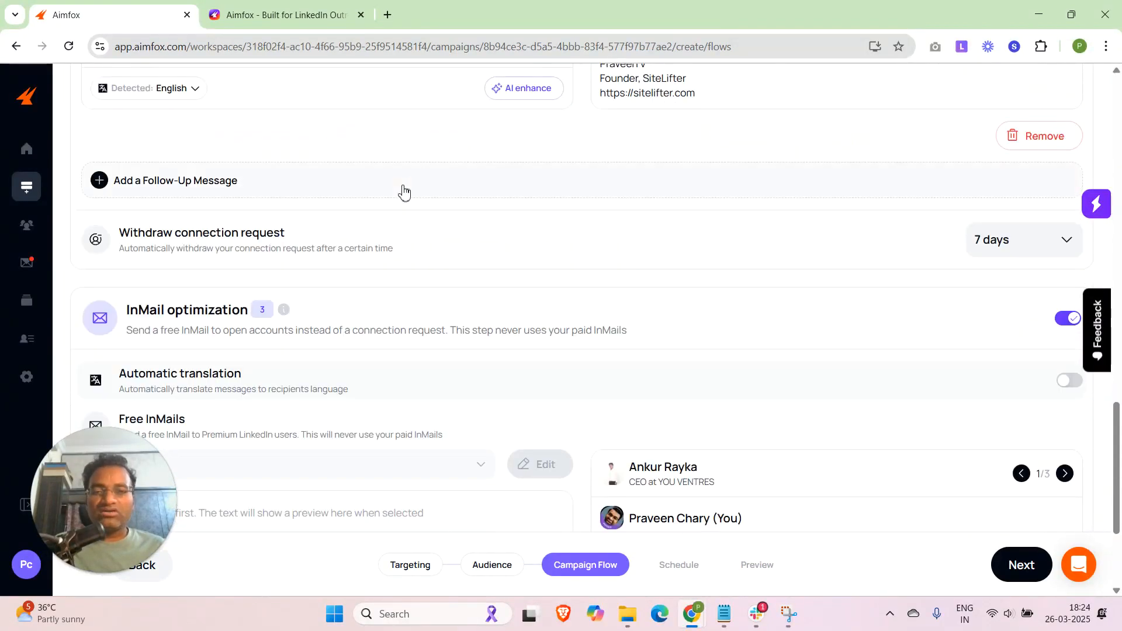
click(254, 181)
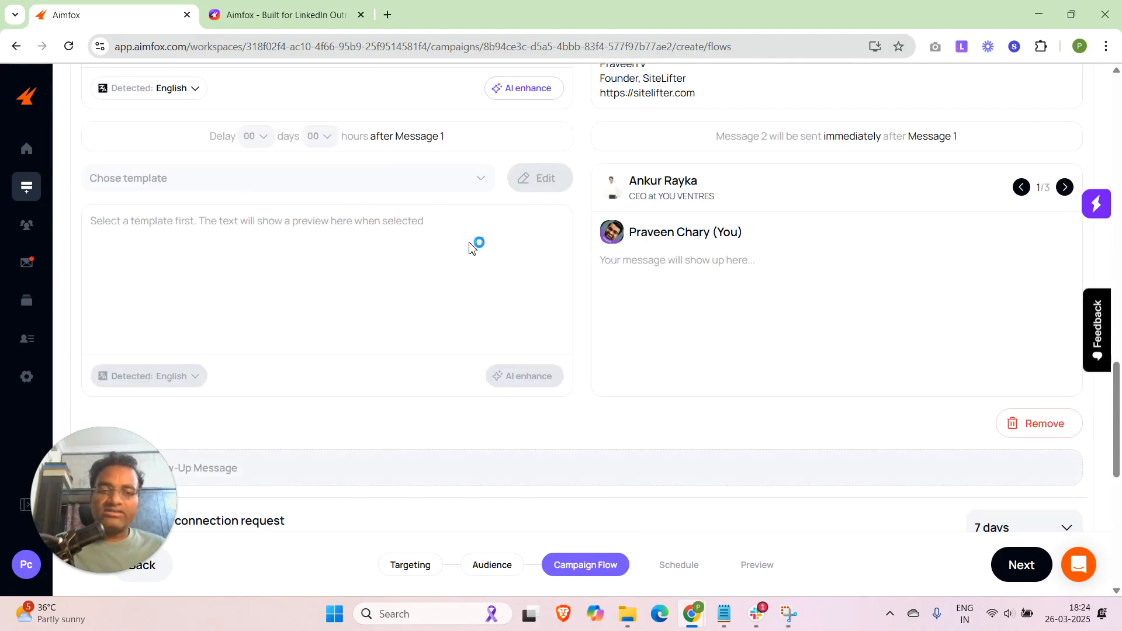
scroll(351, 275, down, 1)
scroll(312, 296, down, 2)
scroll(308, 296, up, 3)
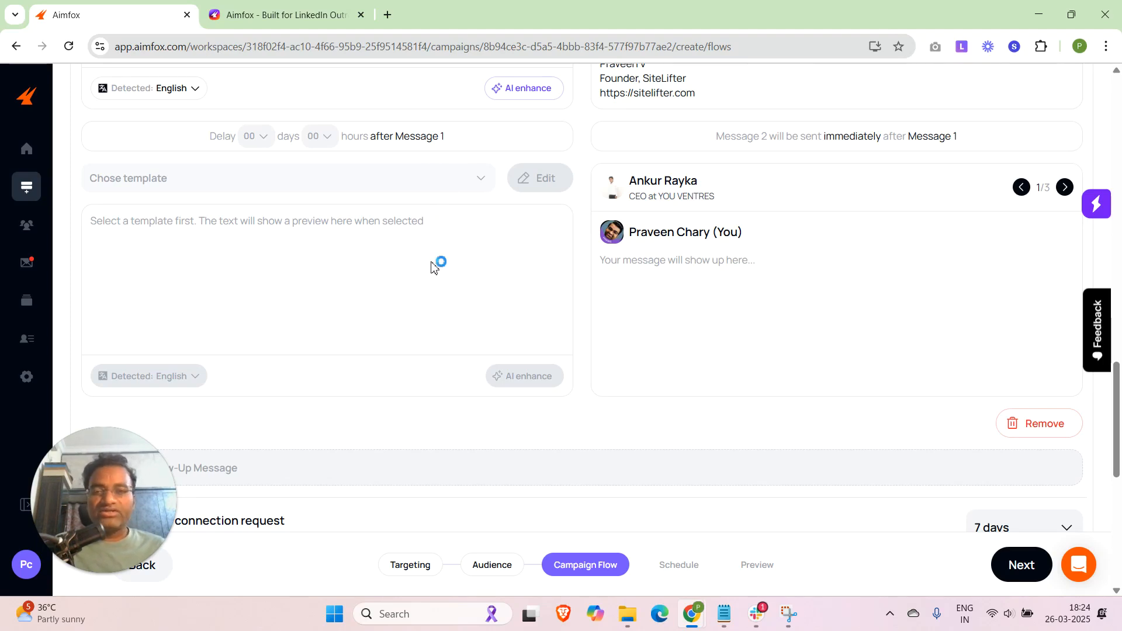
scroll(433, 266, down, 1)
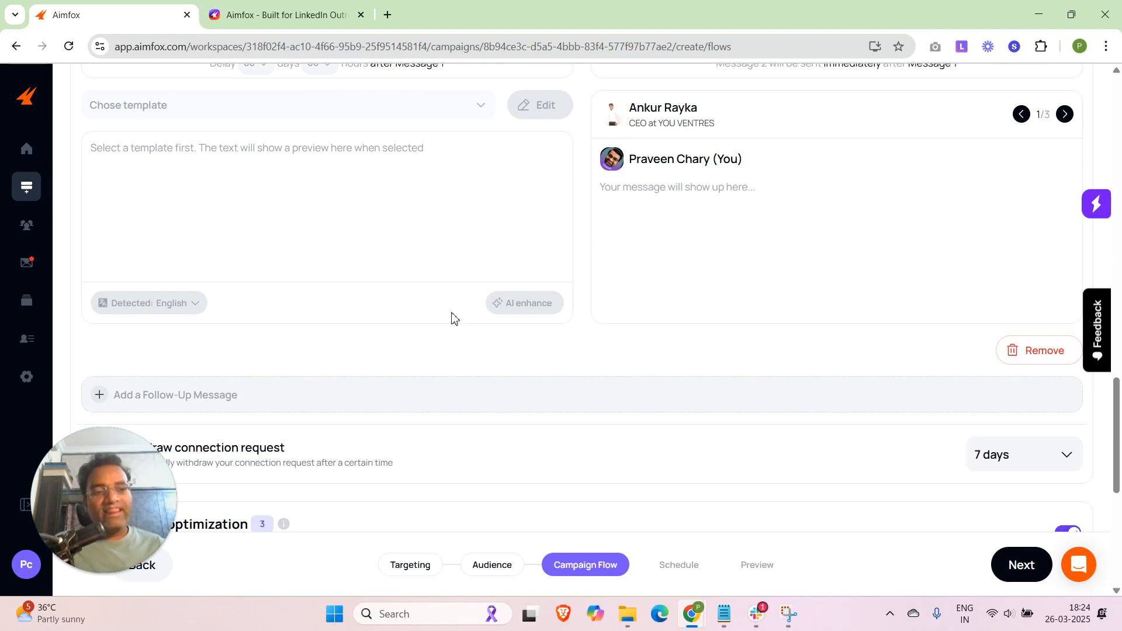
- Examine the day options for automatically withdrawing connection requests
scroll(549, 315, down, 4)
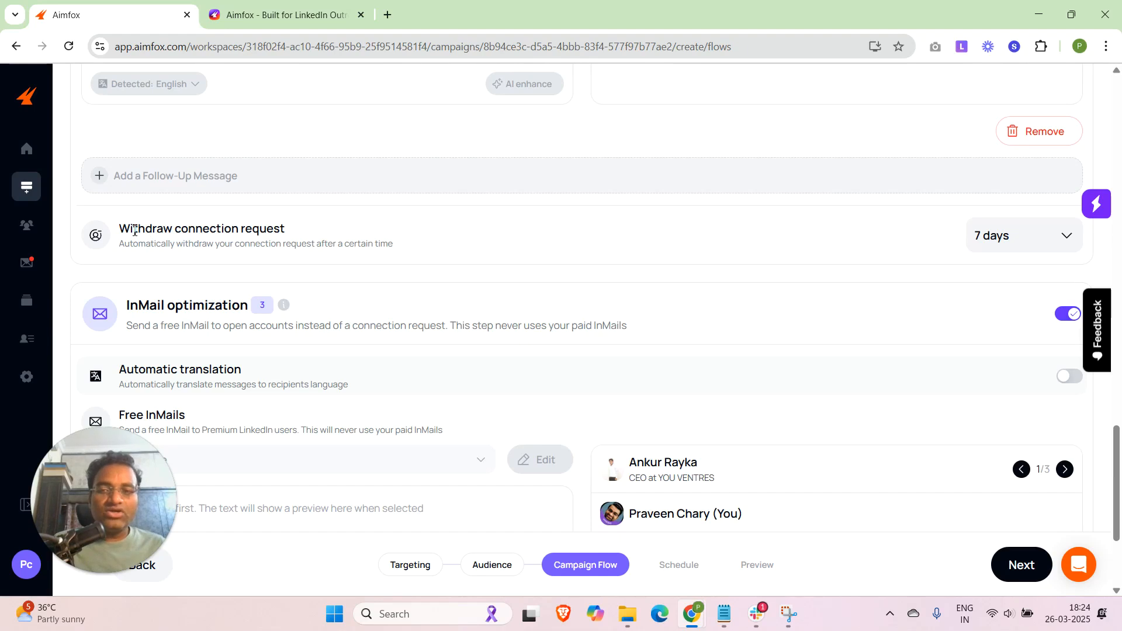
drag(123, 230, 326, 215)
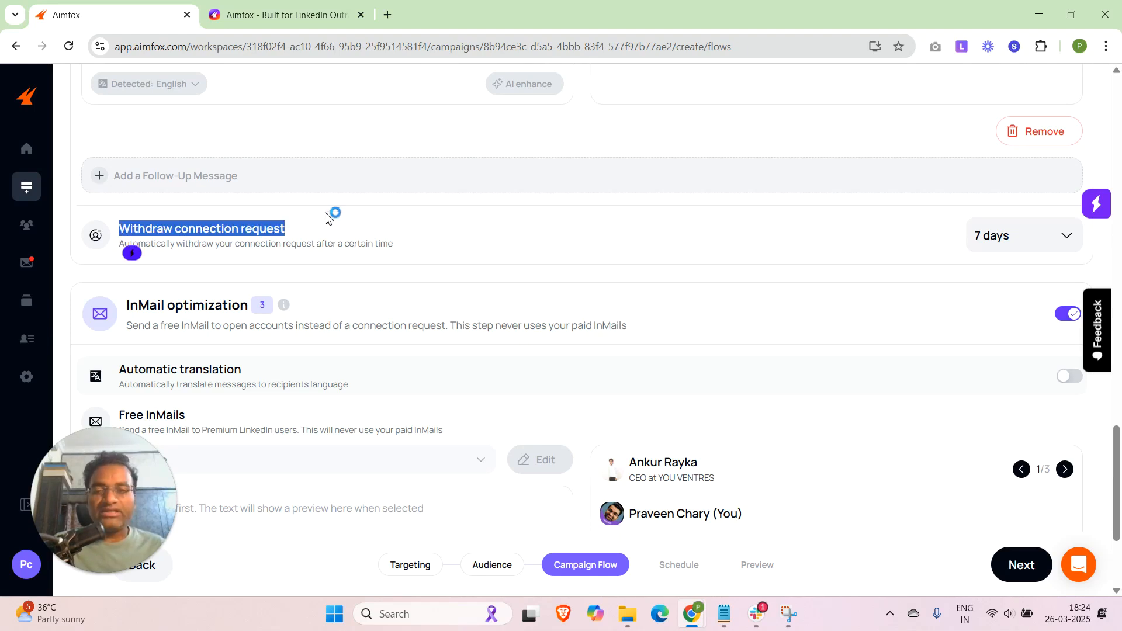
click(408, 228)
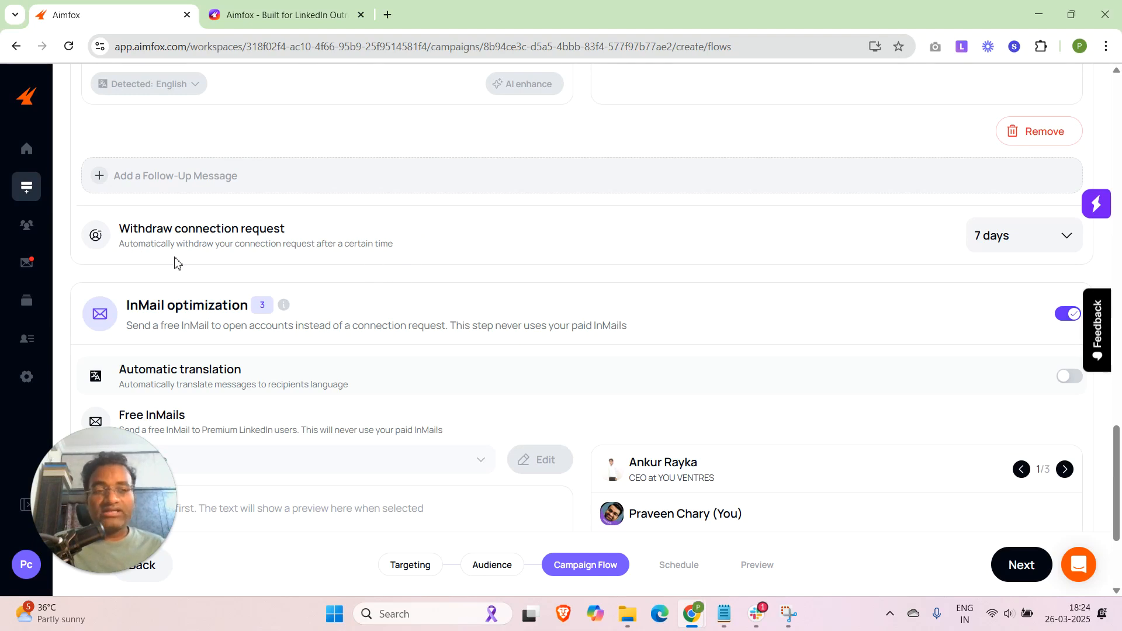
click(988, 237)
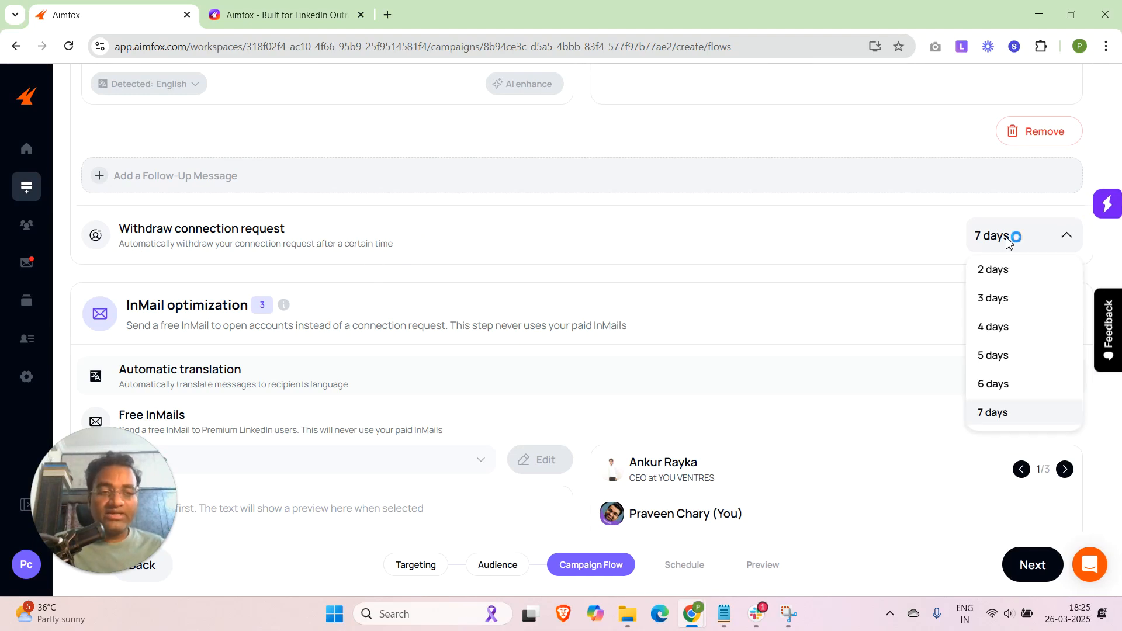
click(922, 258)
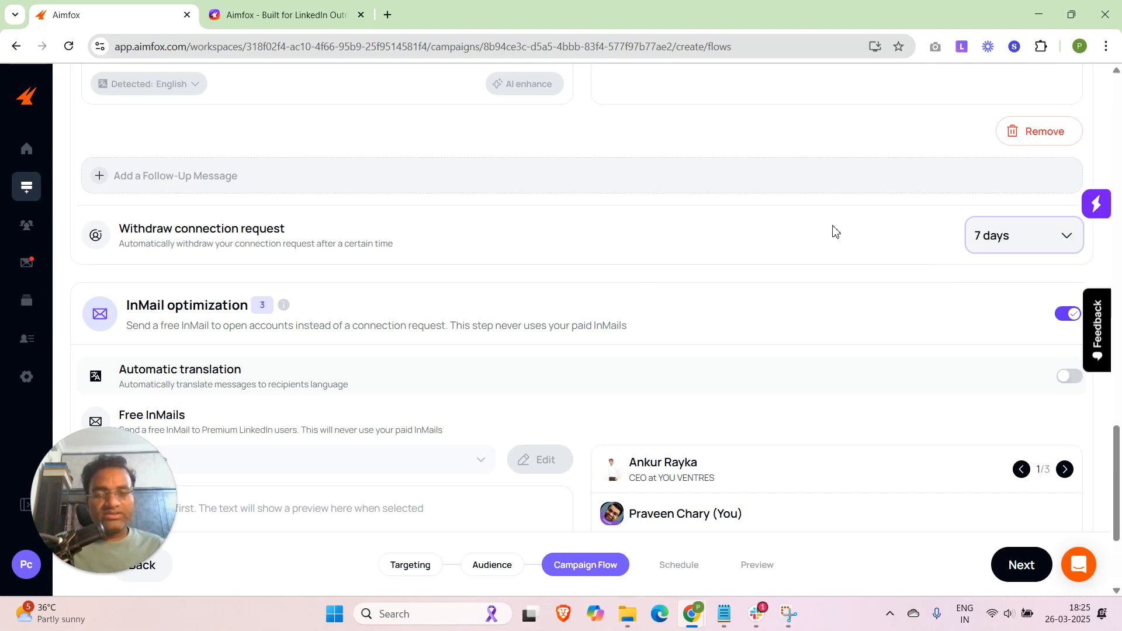
- Read the InMail optimization description, including its note about paid InMails
scroll(834, 231, down, 1)
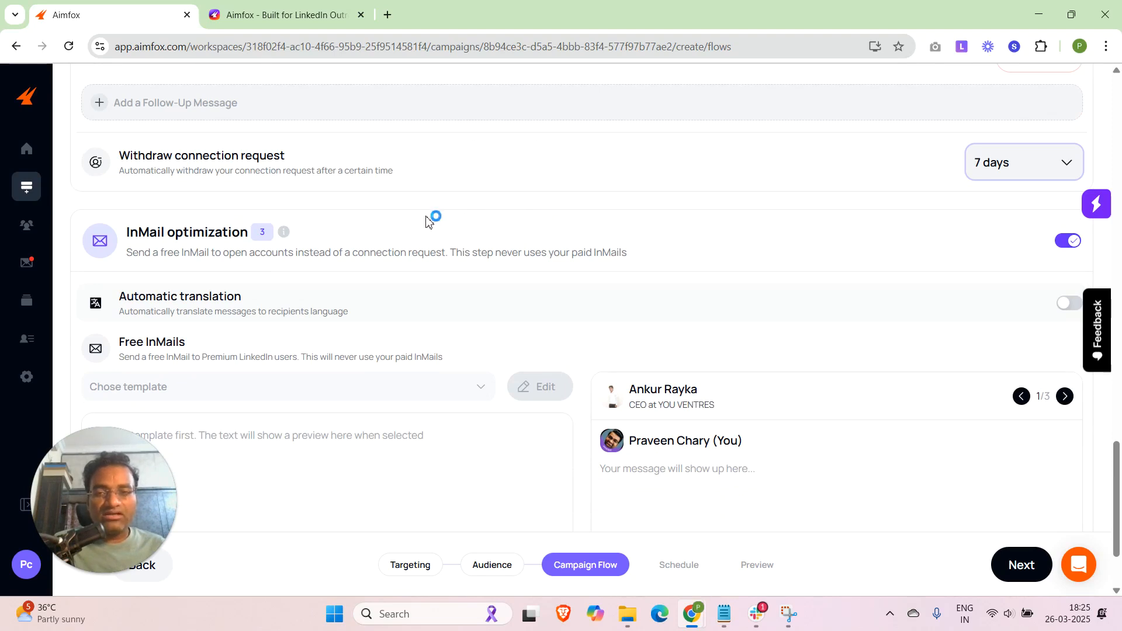
scroll(427, 211, down, 1)
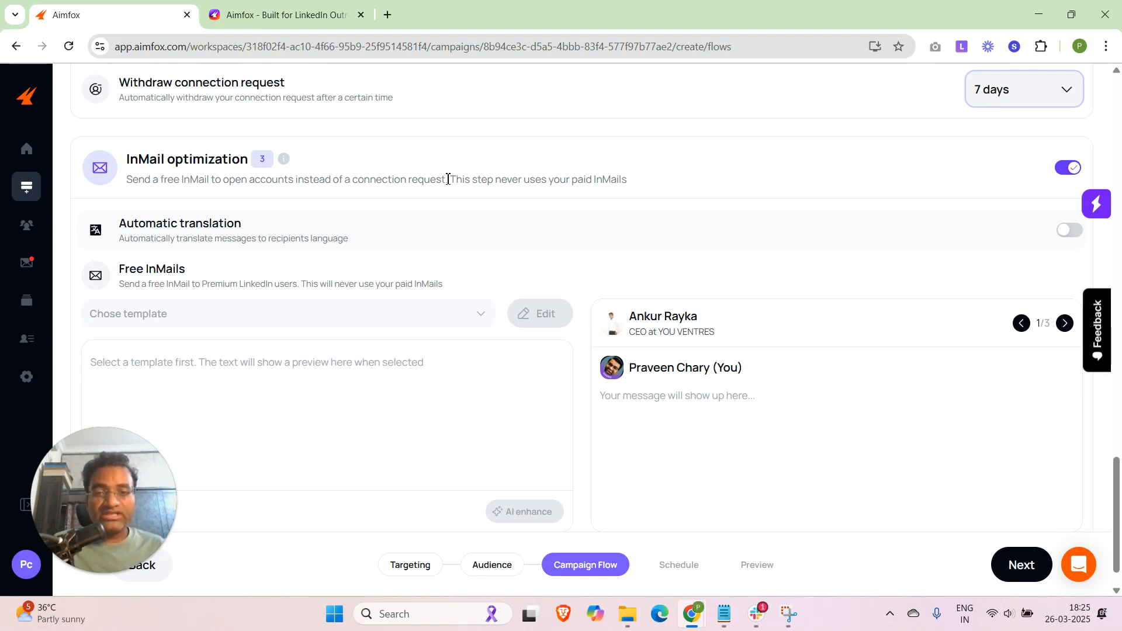
drag(450, 180, 653, 185)
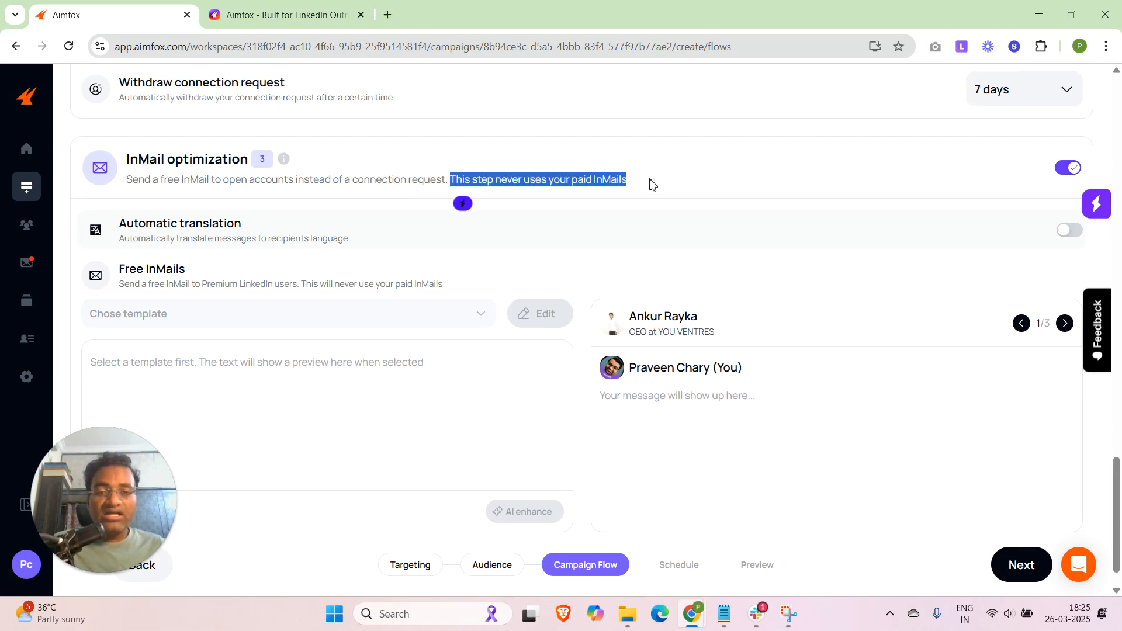
click(651, 184)
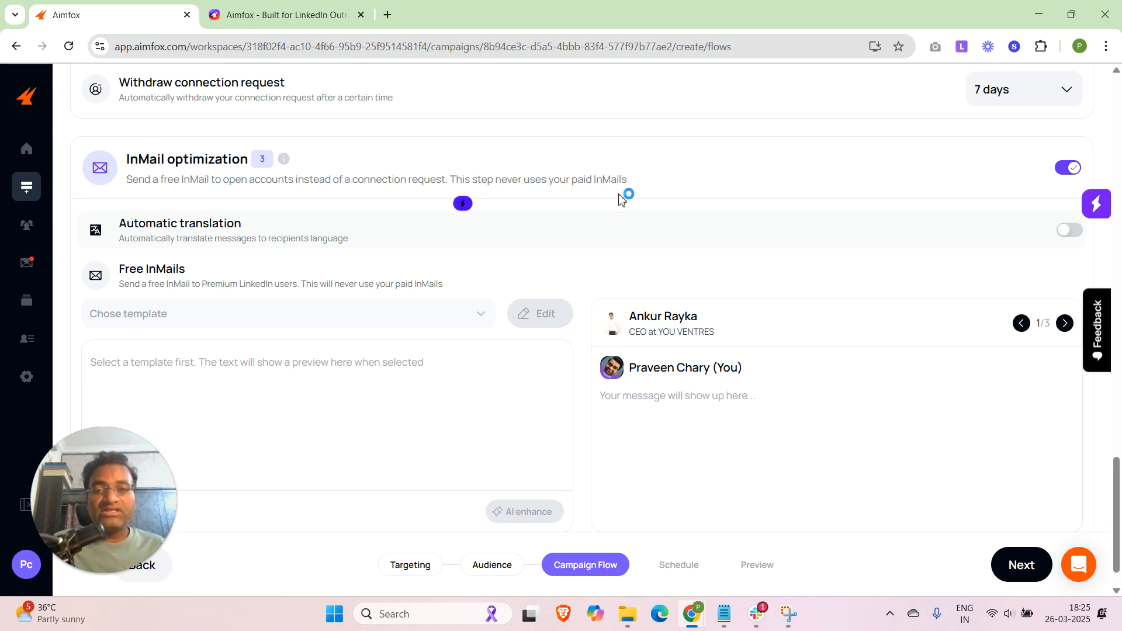
- Turn InMail optimization off and back on
click(1063, 170)
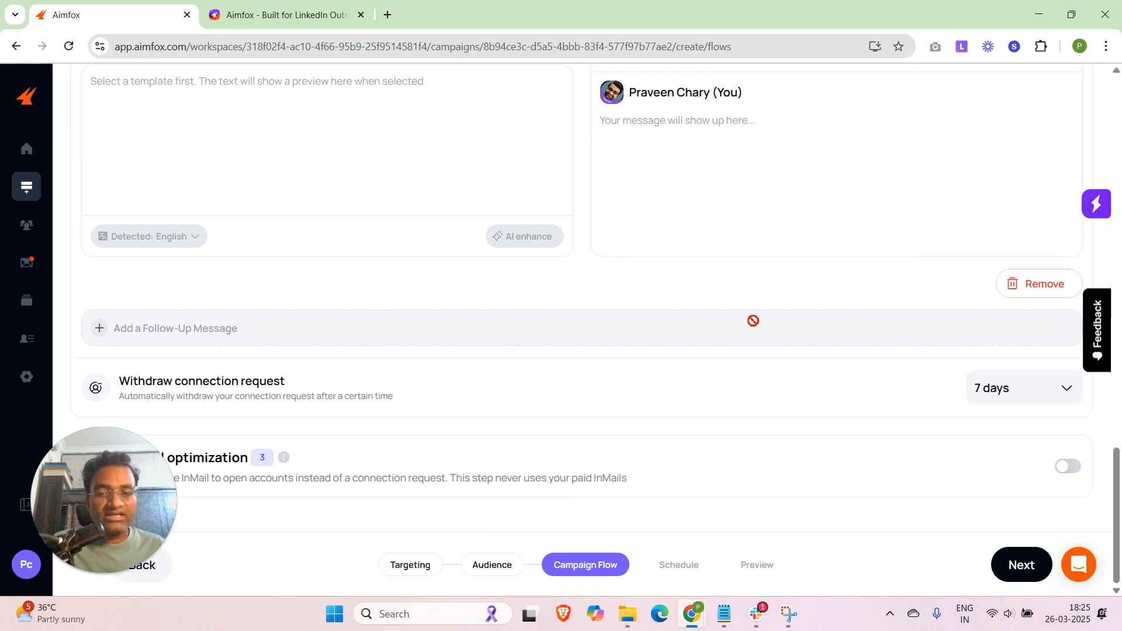
click(1074, 472)
scroll(490, 404, down, 5)
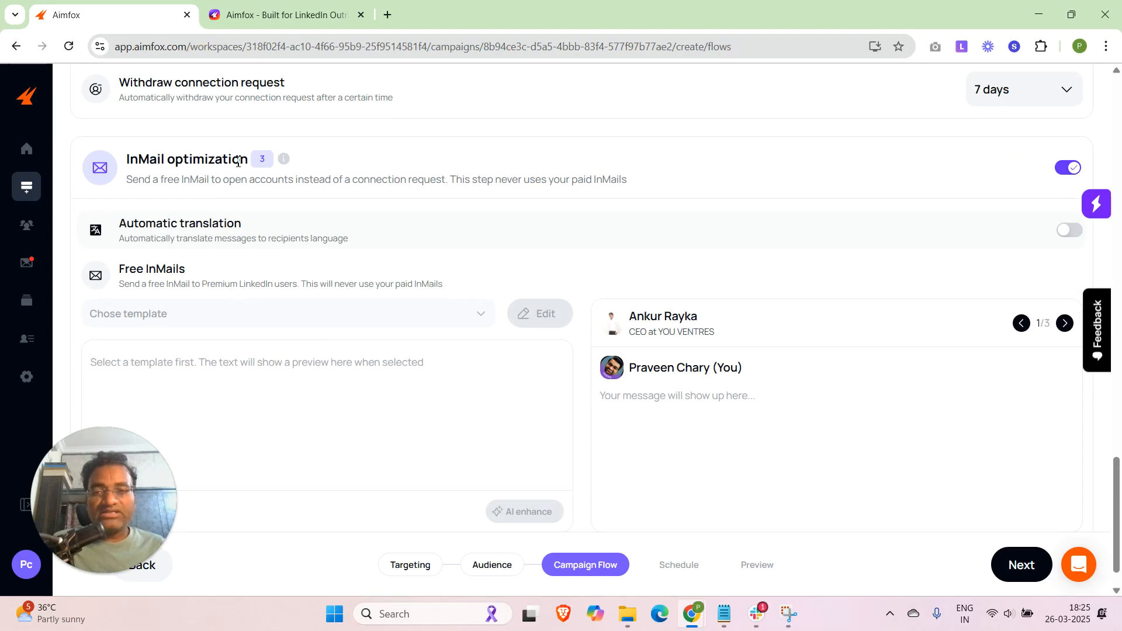
- Compare the InMail optimization lead count with the audience count of Connection Flow A
double_click(261, 159)
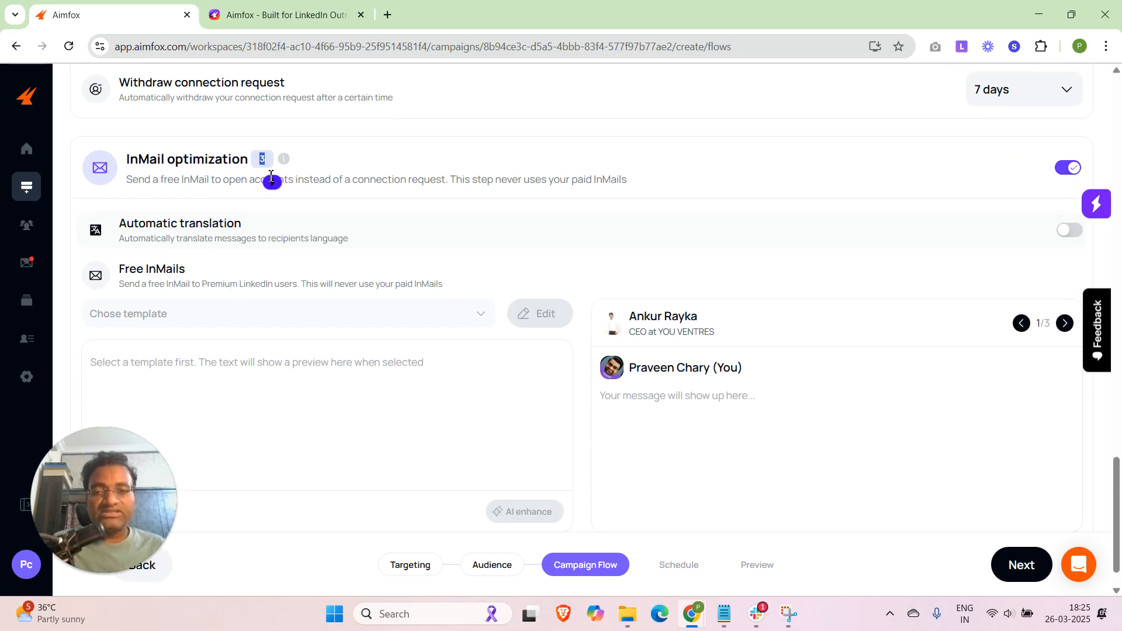
scroll(923, 233, up, 20)
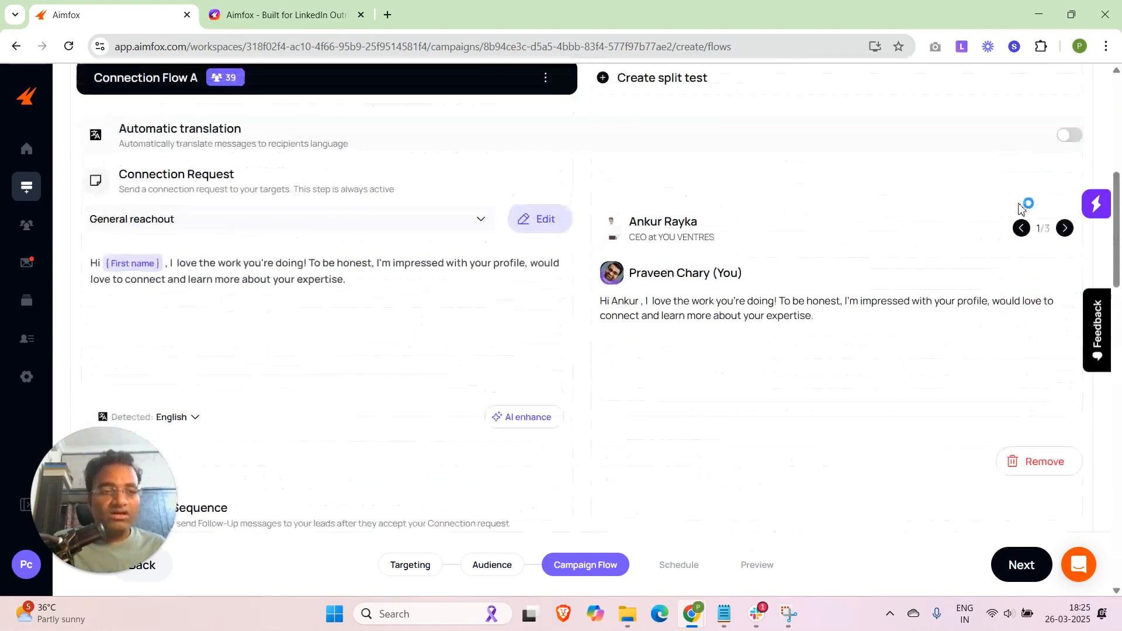
scroll(1020, 208, up, 4)
scroll(441, 367, down, 20)
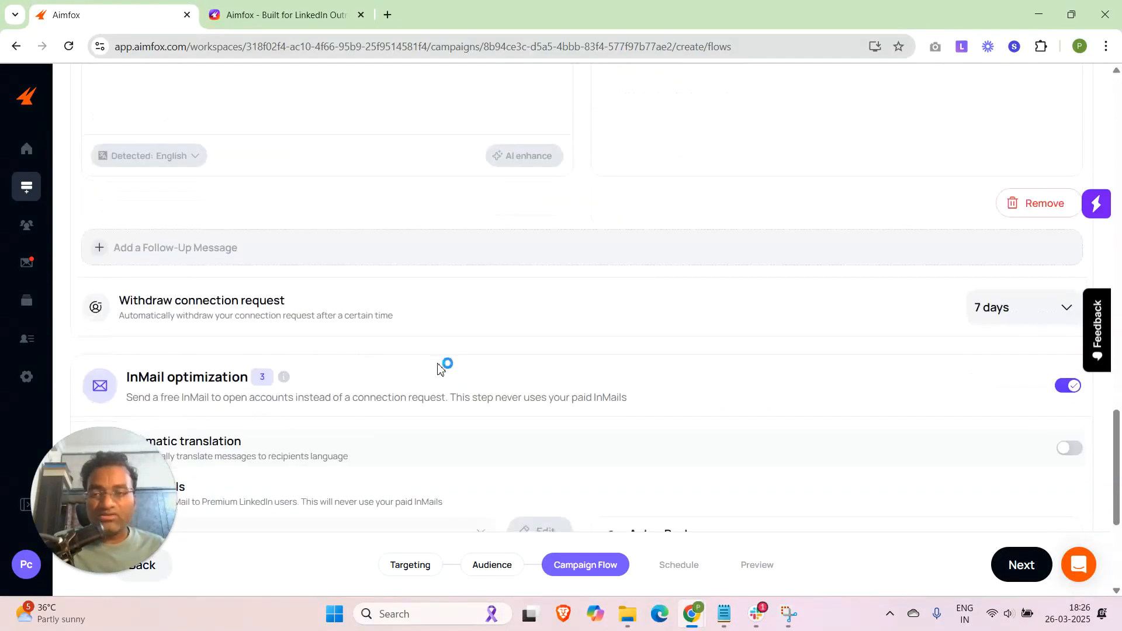
scroll(441, 368, down, 2)
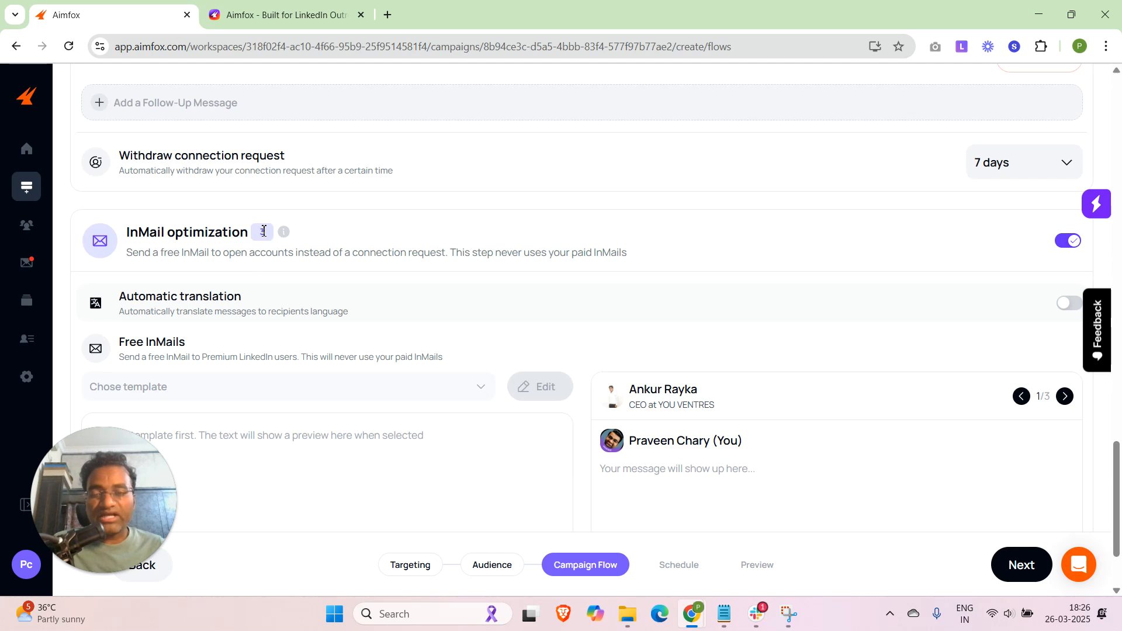
double_click(265, 234)
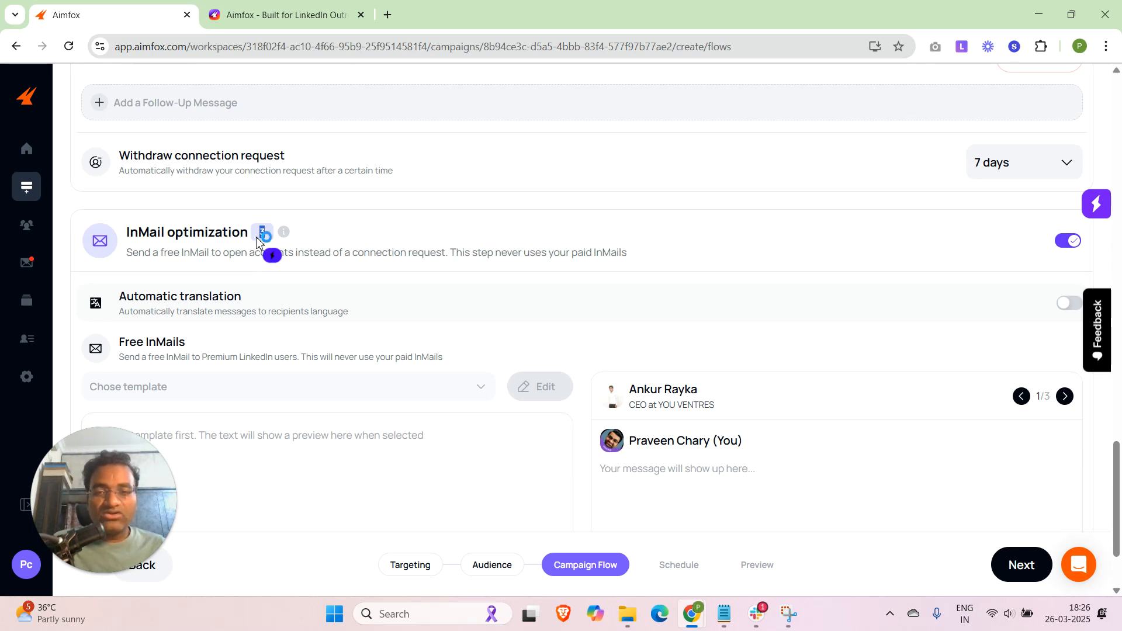
- Examine the message templates available for Free InMails without choosing one
scroll(466, 286, down, 2)
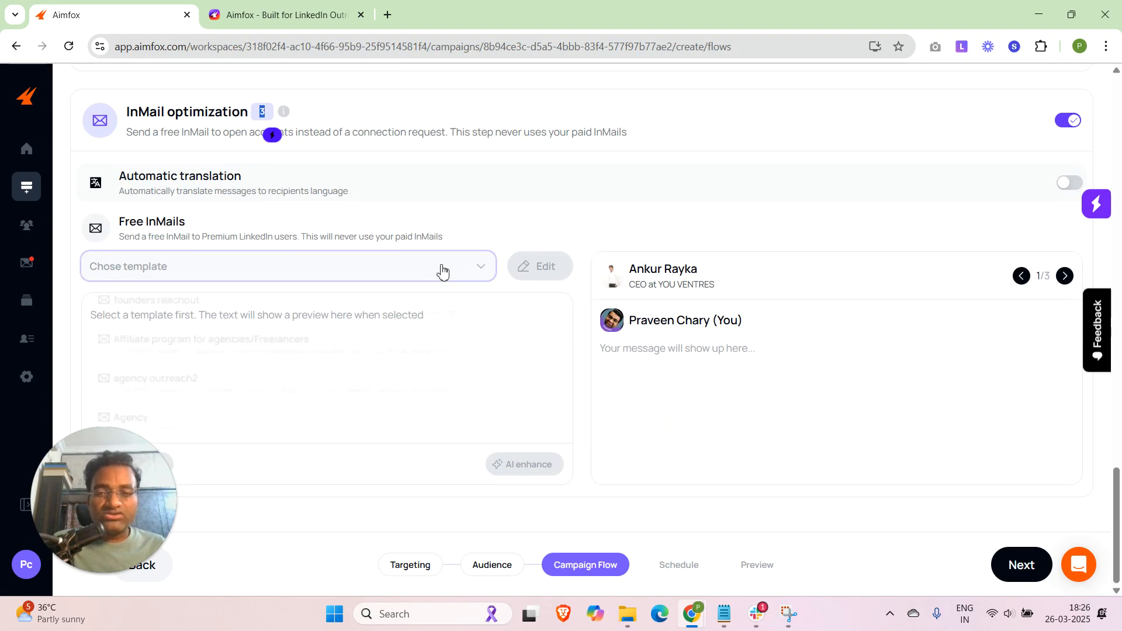
click(442, 271)
click(374, 224)
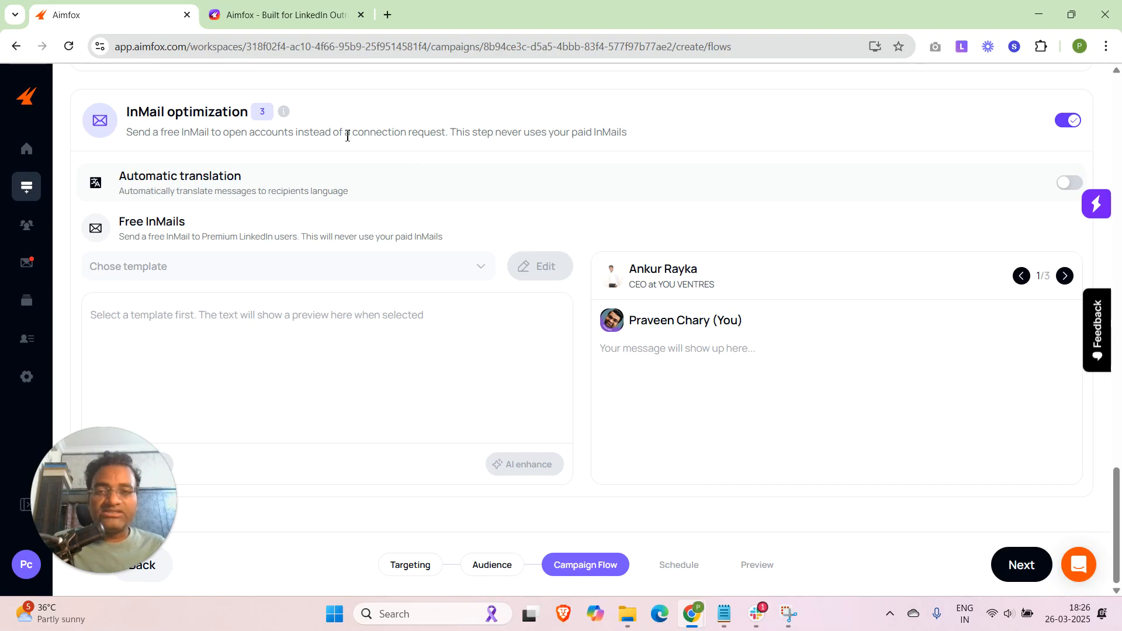
- Review how InMail optimization replaces connection requests and compare it with the Withdraw connection request setting
drag(351, 131, 447, 129)
scroll(239, 241, up, 3)
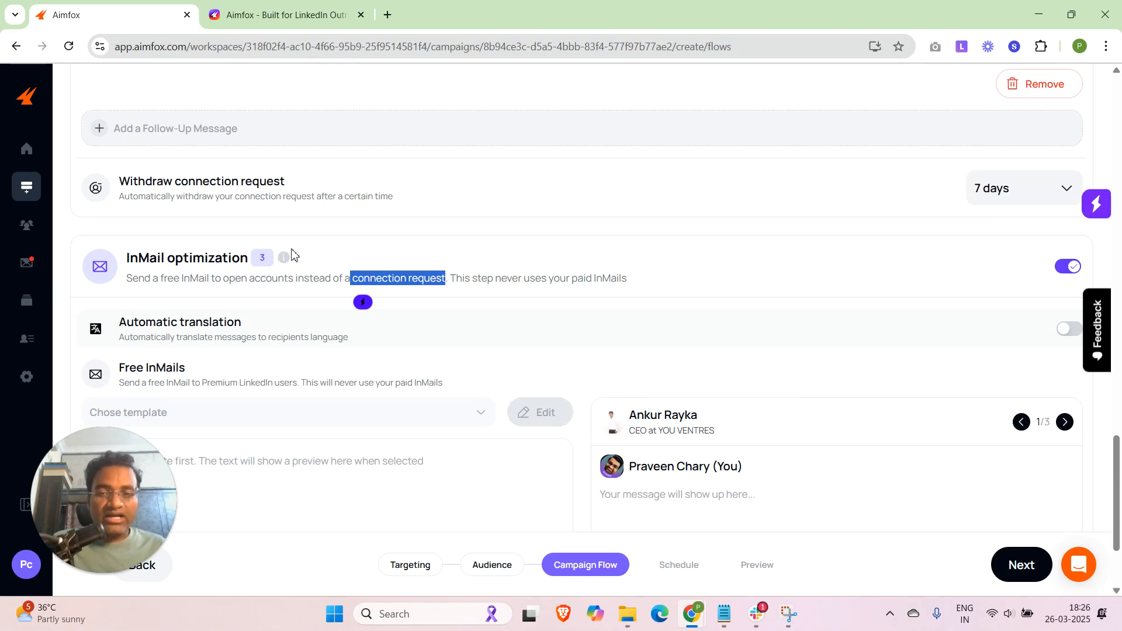
click(316, 258)
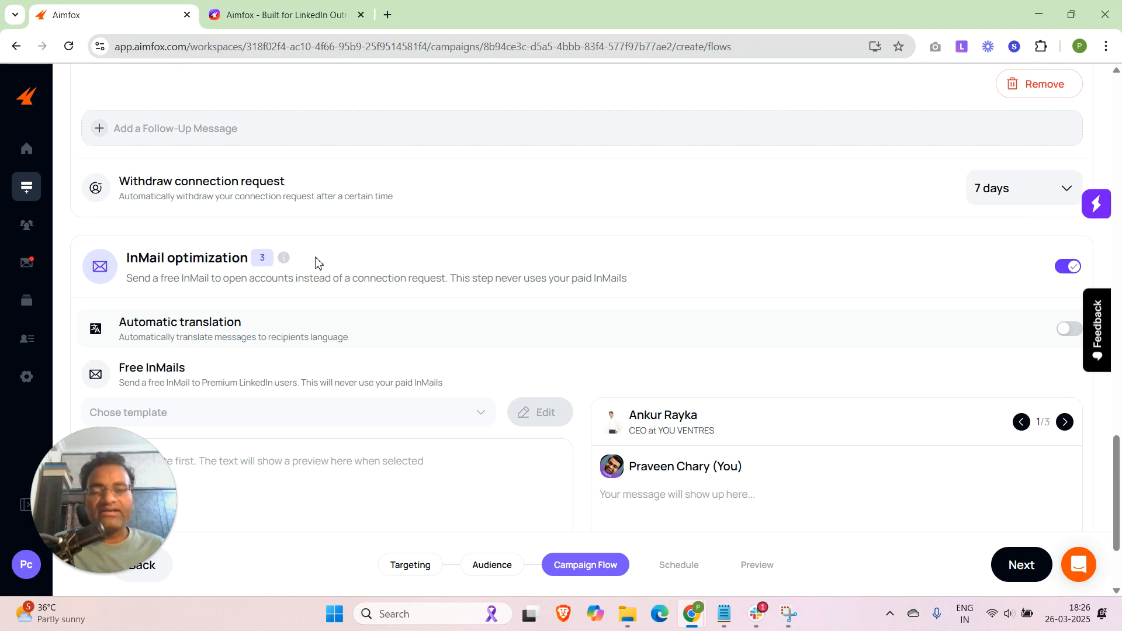
drag(119, 182, 318, 183)
click(658, 208)
scroll(660, 210, down, 1)
scroll(658, 208, down, 1)
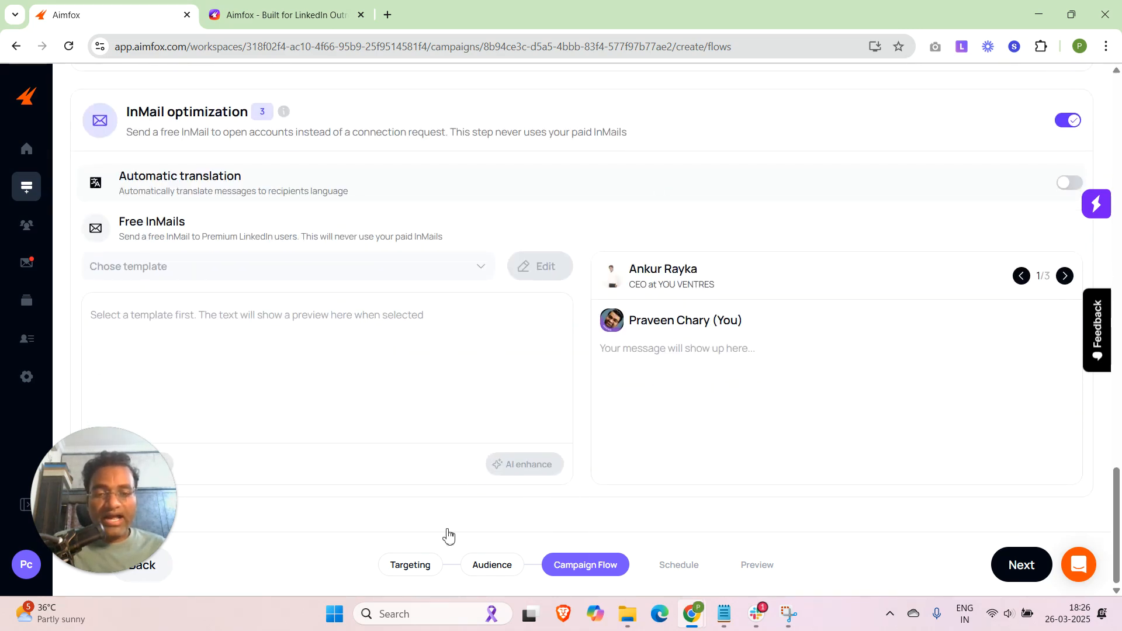
- Review the connection note and follow-up messages in the campaign flow, and proceed to the Schedule stage
scroll(343, 416, up, 15)
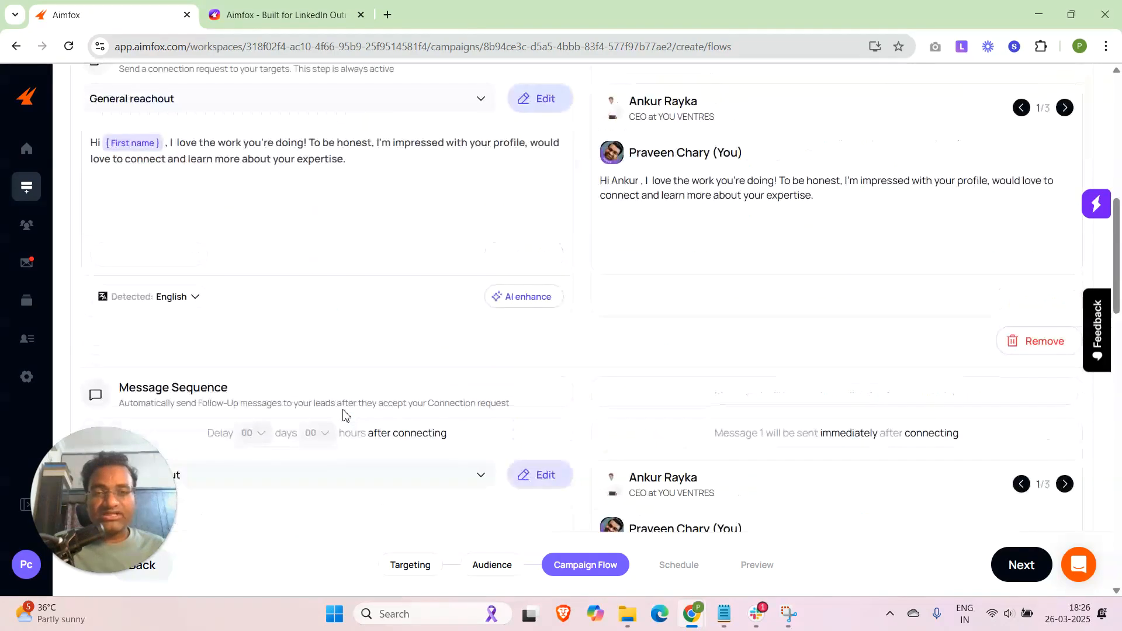
scroll(678, 443, down, 12)
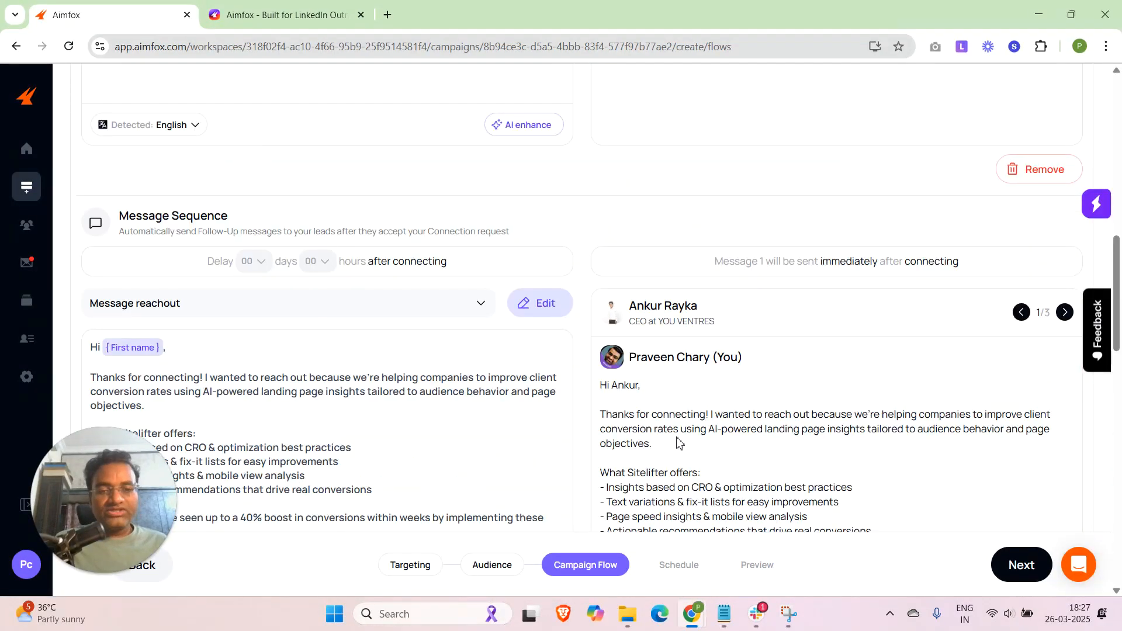
scroll(678, 443, down, 4)
scroll(678, 443, down, 2)
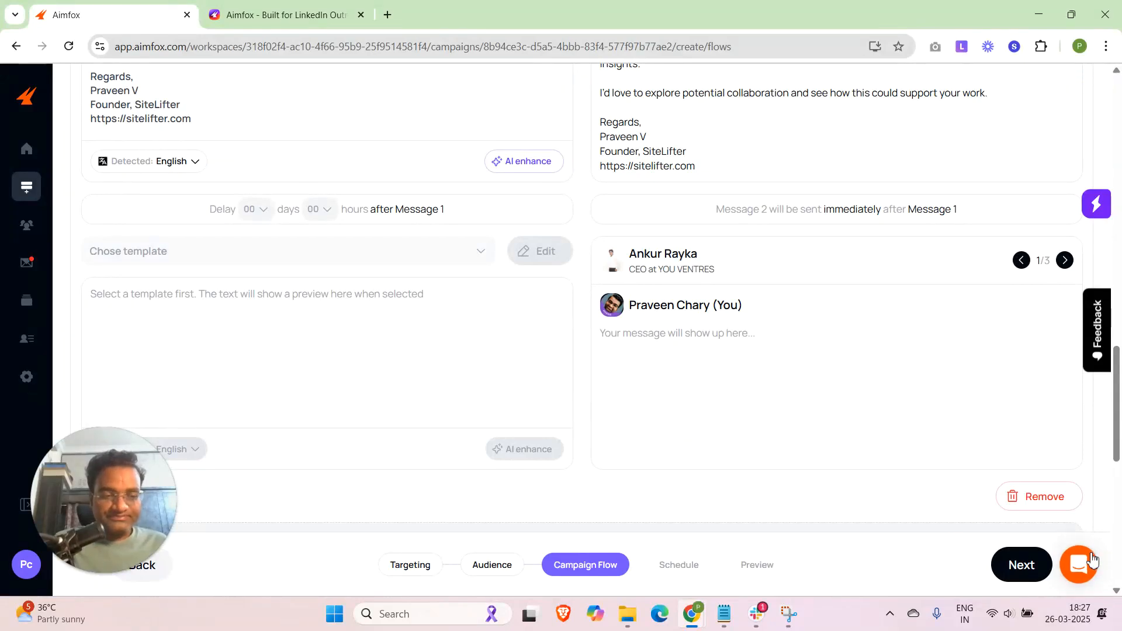
click(1027, 564)
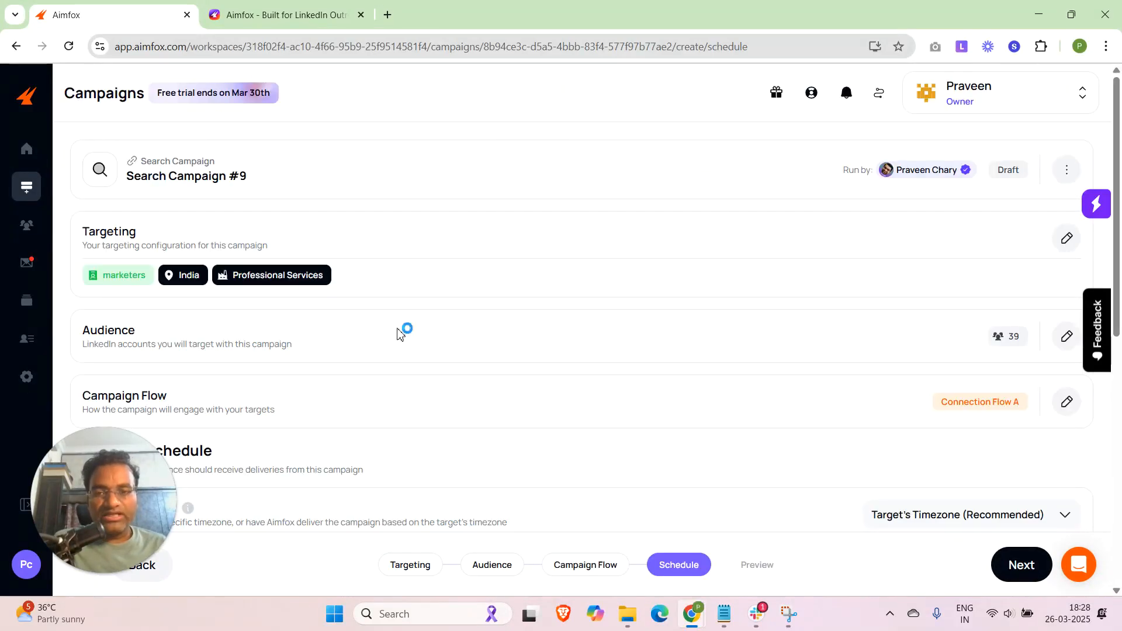
- Examine the campaign schedule's timezone choices and the working hours of each weekday
scroll(397, 308, down, 1)
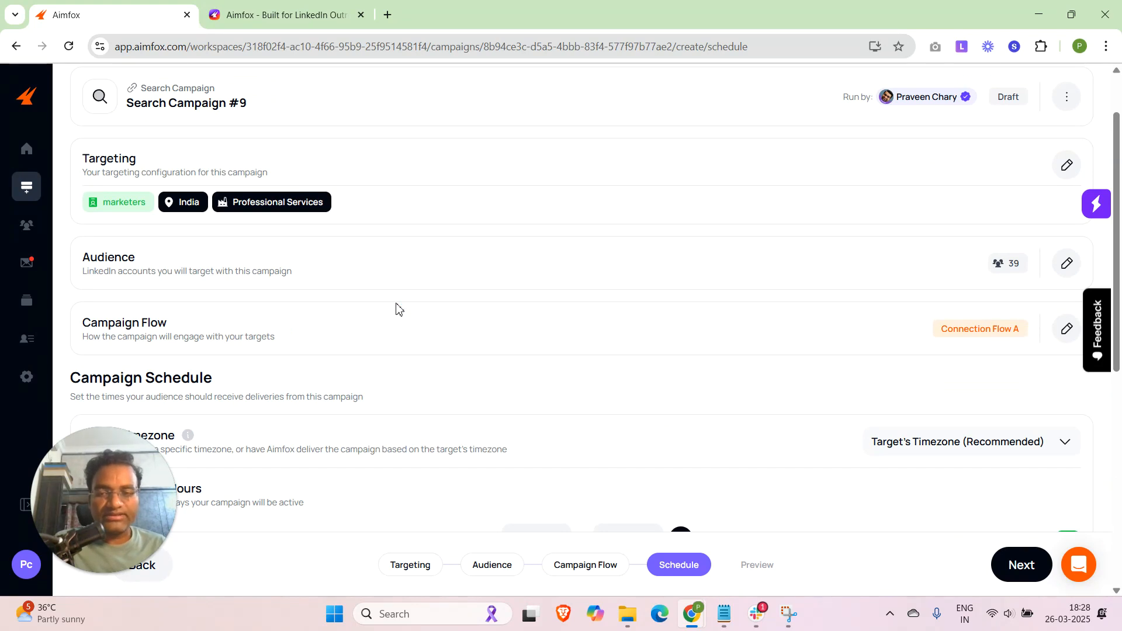
scroll(397, 309, down, 2)
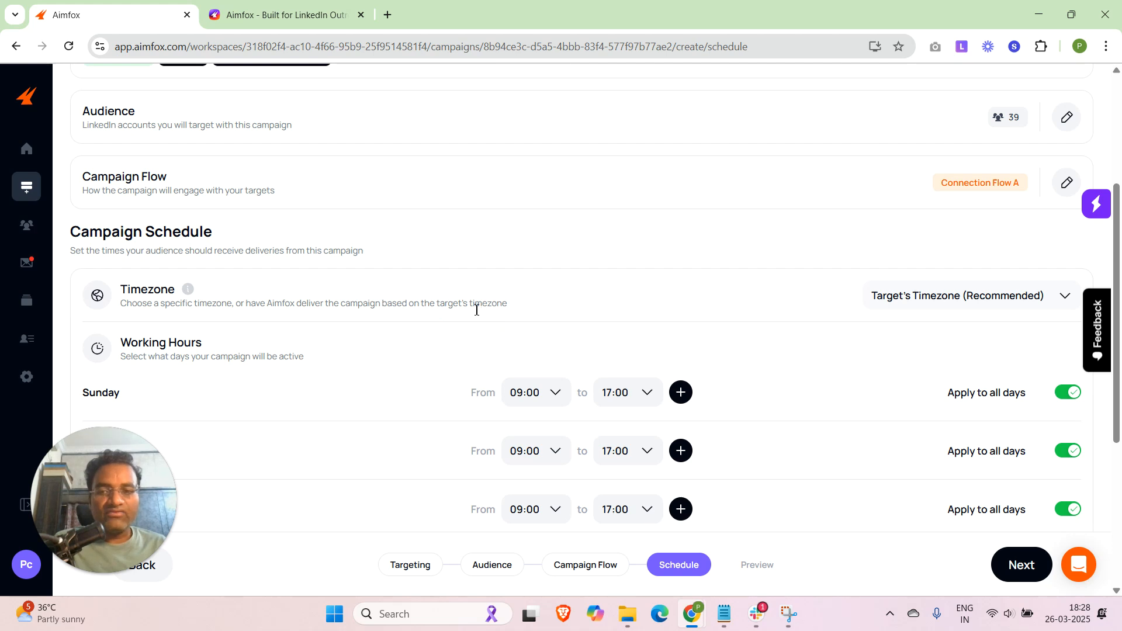
scroll(465, 290, down, 2)
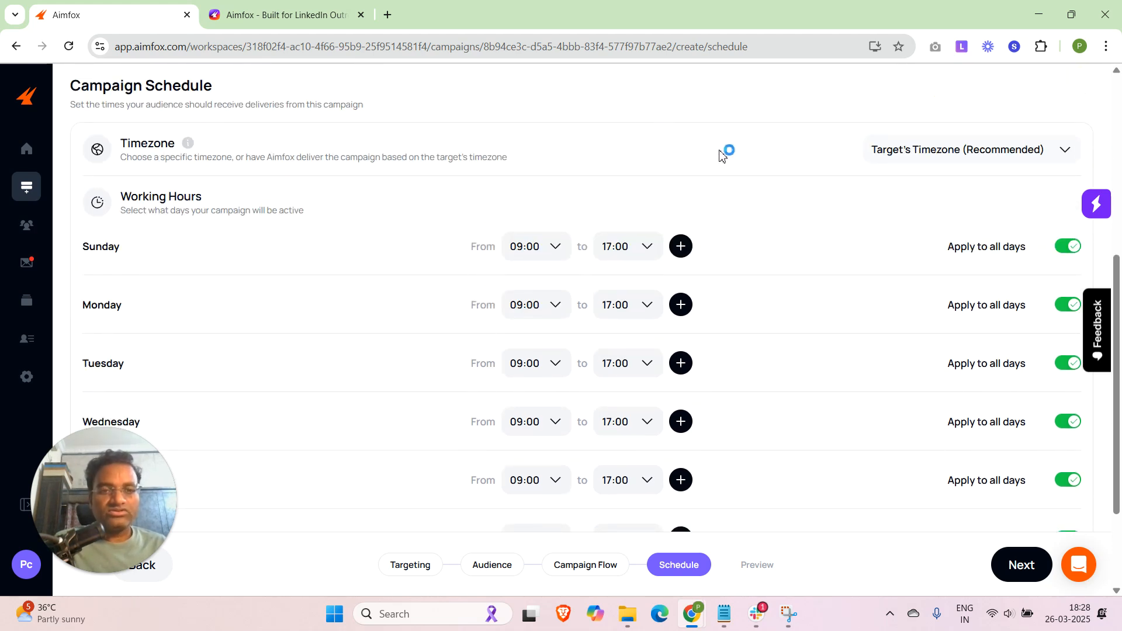
click(916, 162)
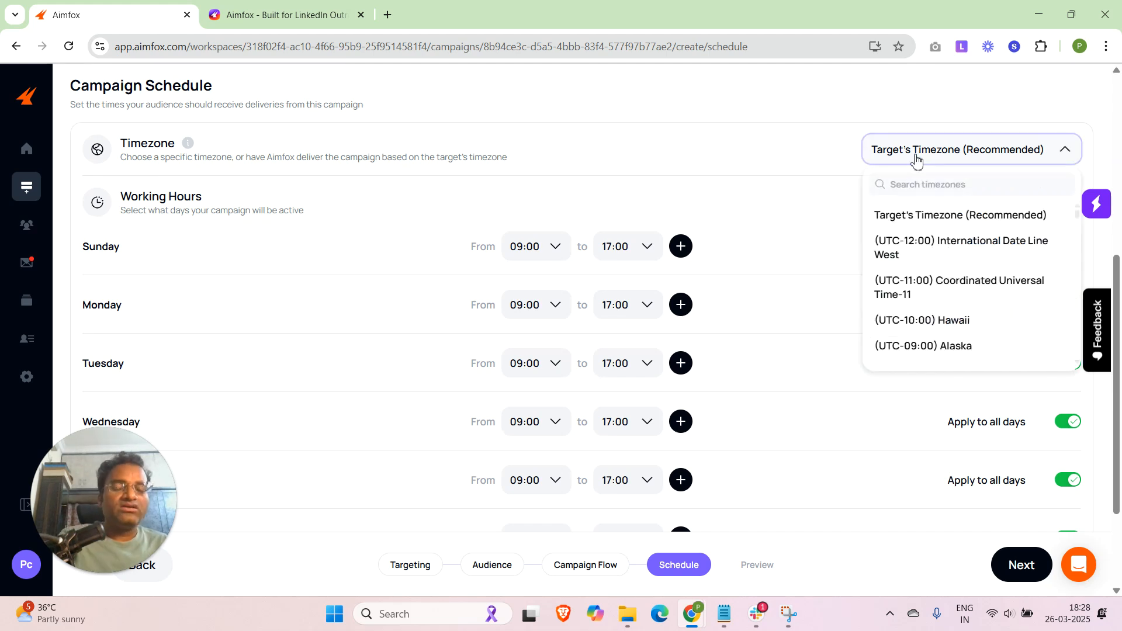
click(818, 161)
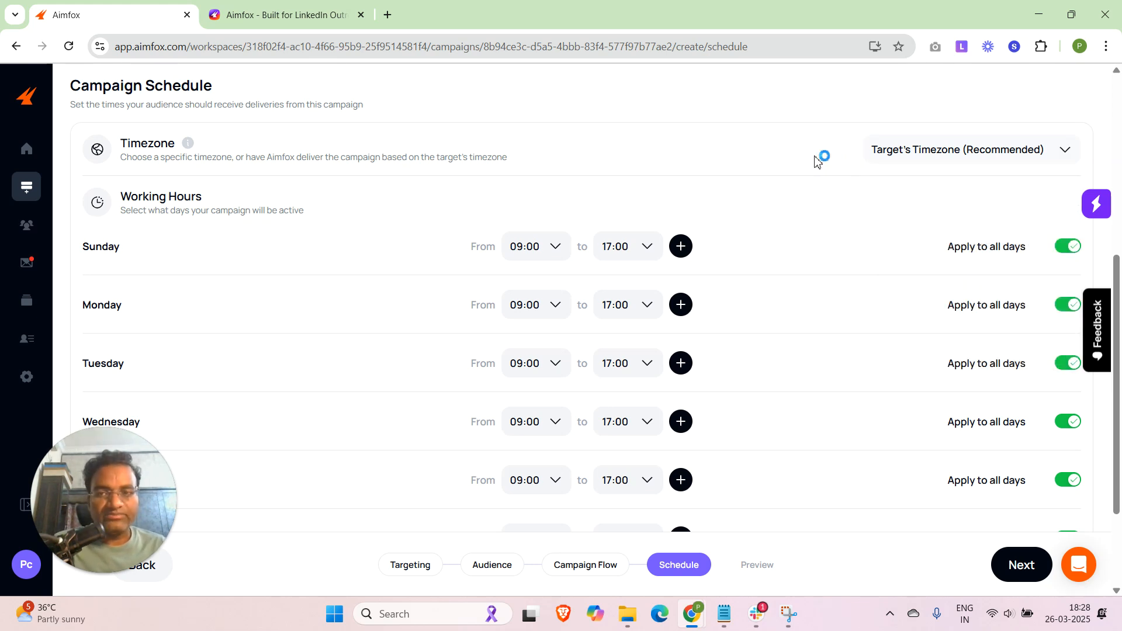
scroll(818, 161, down, 1)
scroll(818, 160, down, 1)
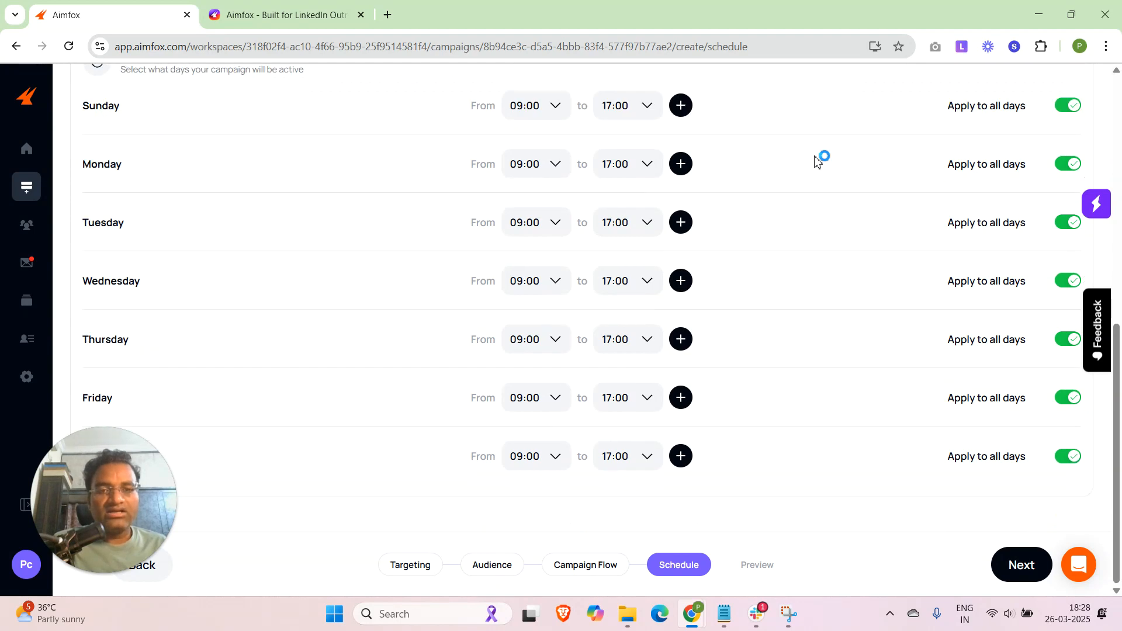
scroll(818, 161, up, 1)
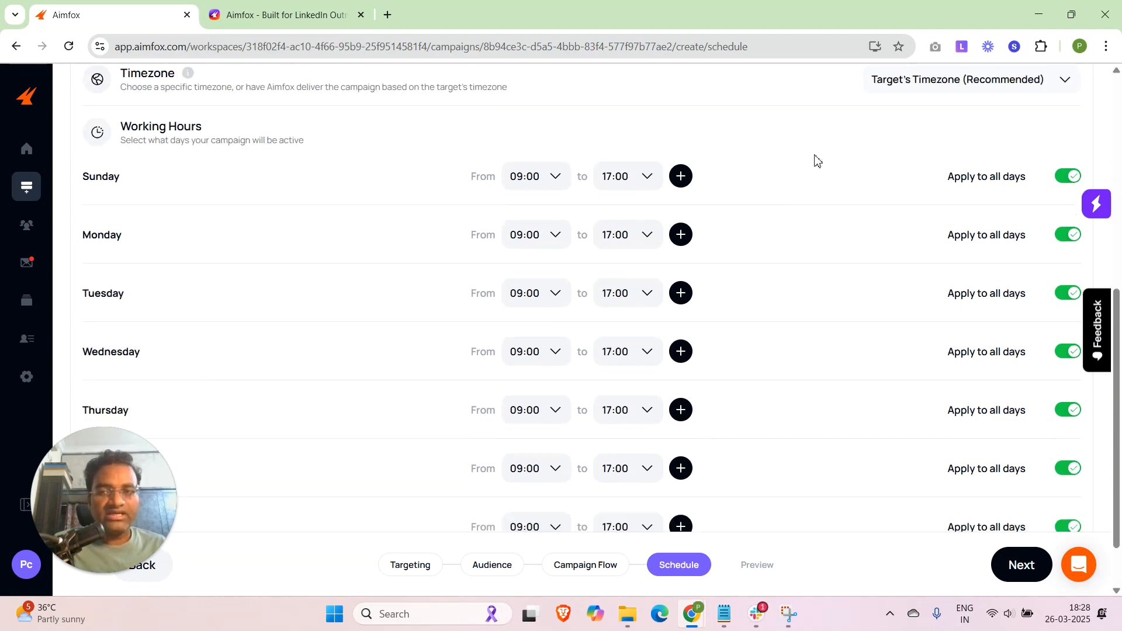
scroll(817, 161, down, 1)
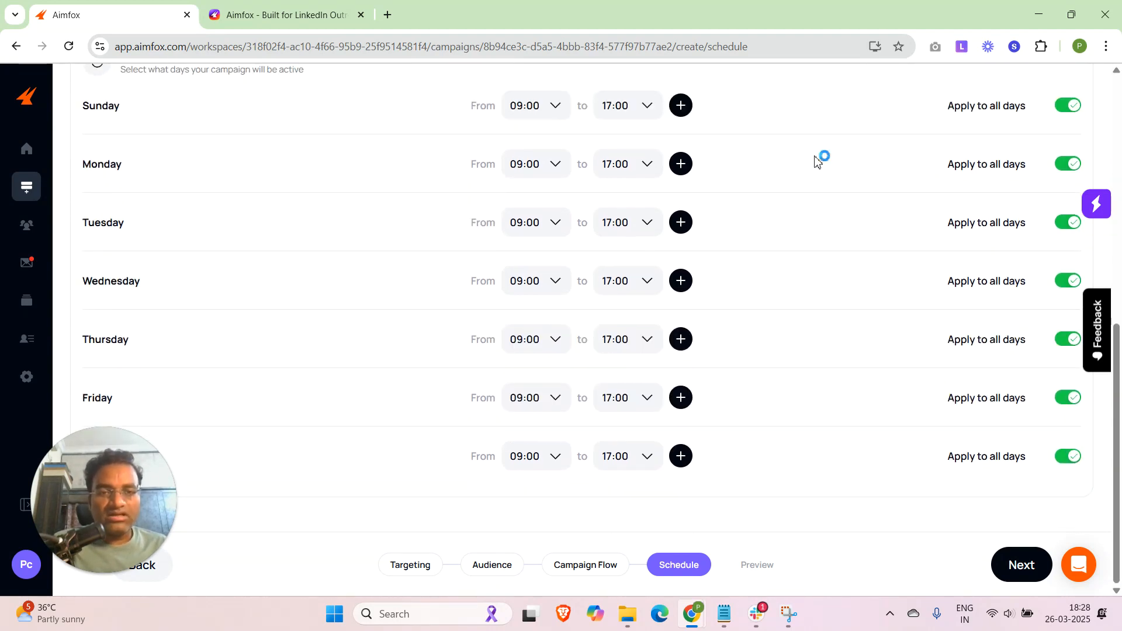
- Check the available start times for Monday and Sunday without choosing one
click(554, 174)
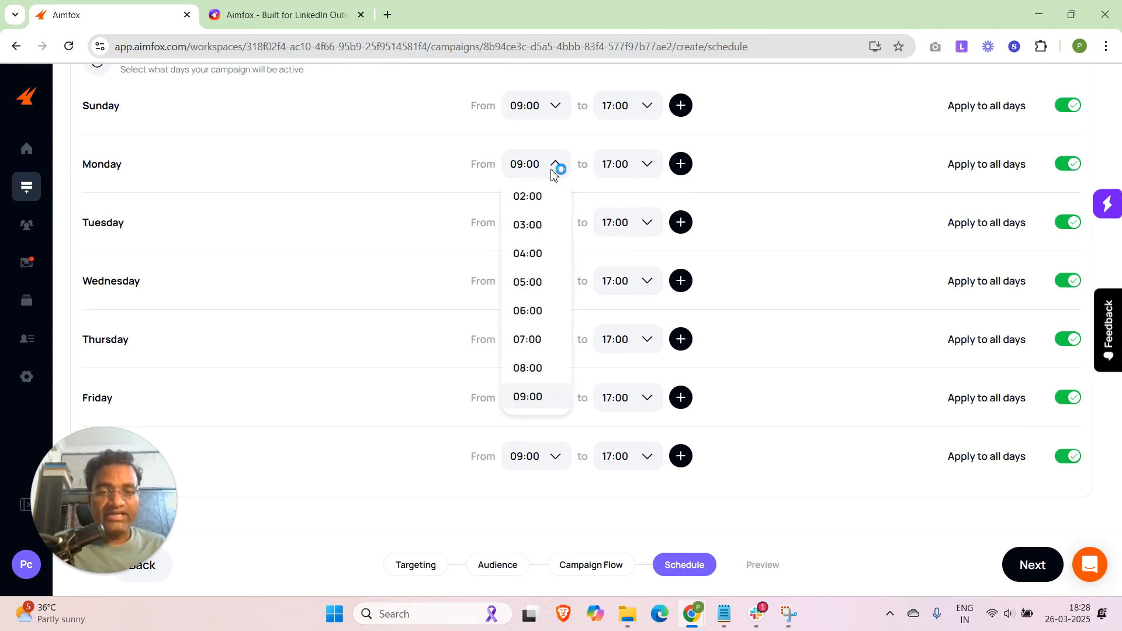
click(731, 188)
scroll(491, 199, up, 1)
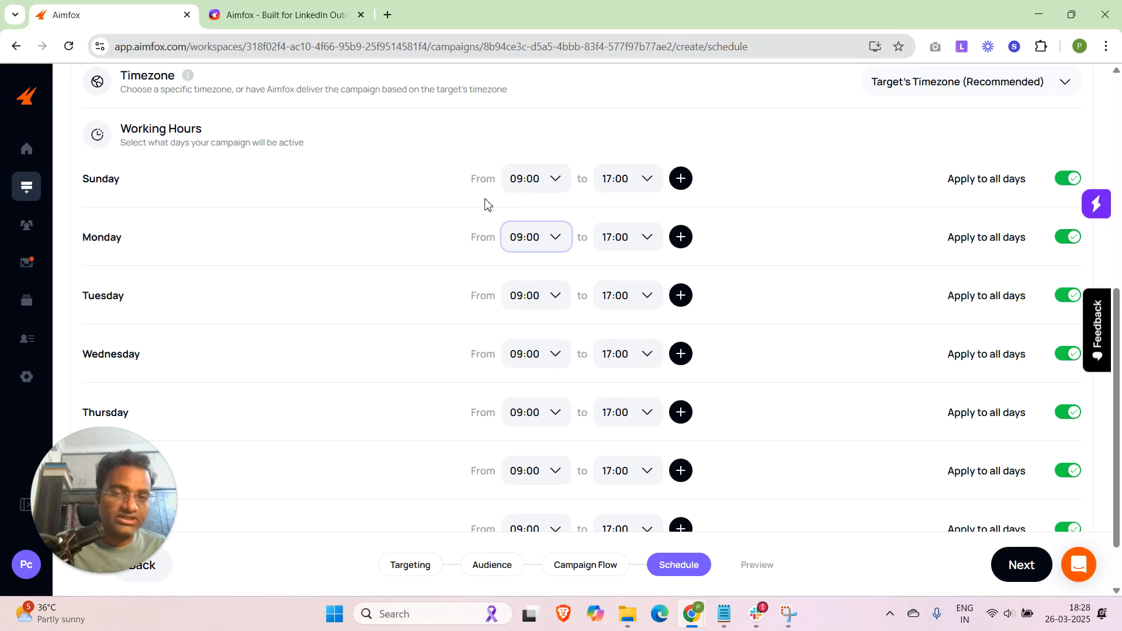
scroll(495, 201, down, 1)
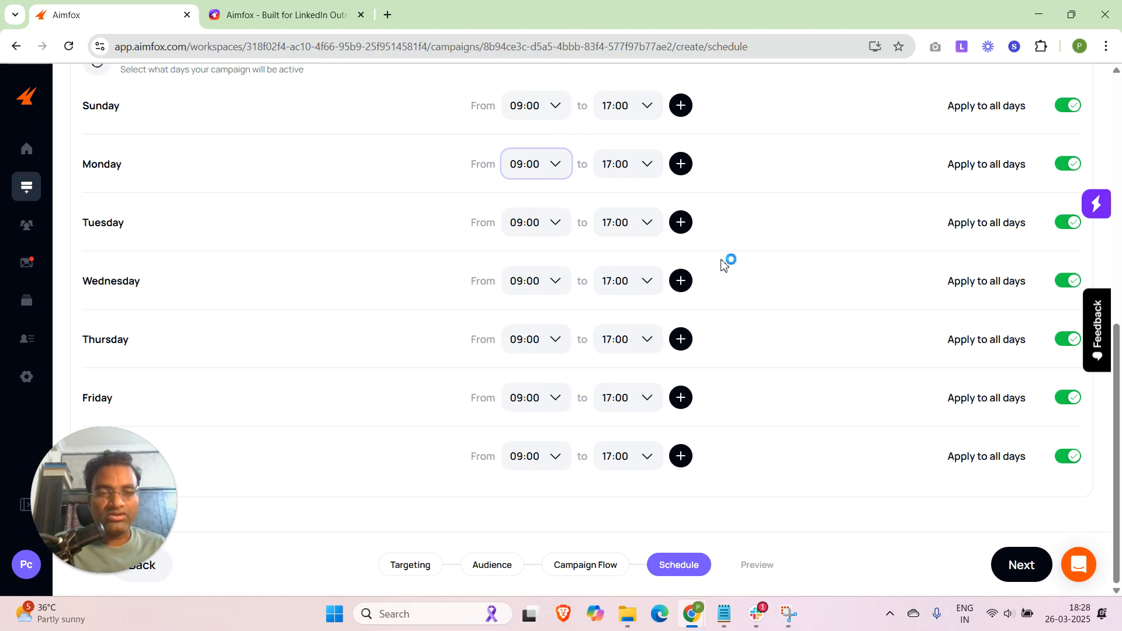
scroll(723, 264, up, 2)
click(523, 264)
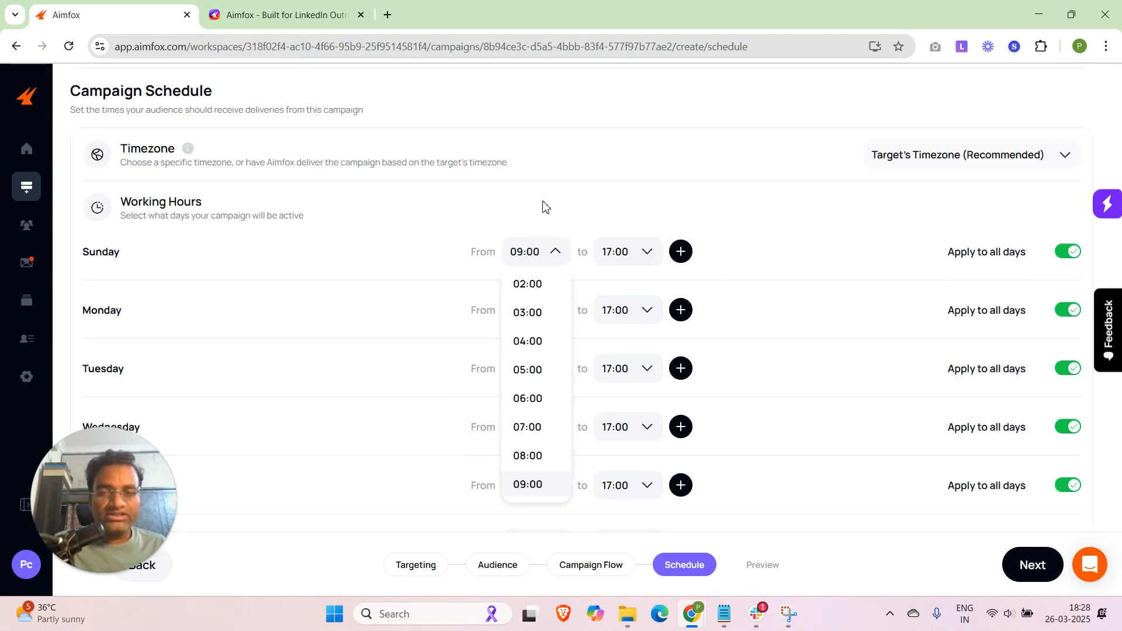
click(549, 218)
scroll(549, 221, down, 1)
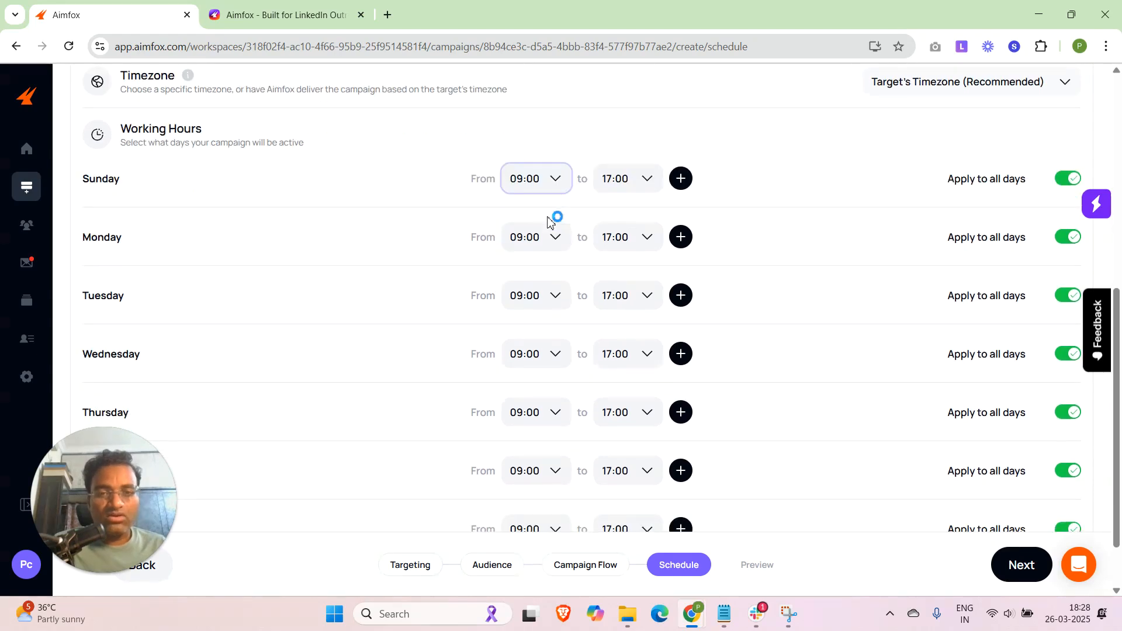
- Set Sunday's working hours to run from 00:00 to 23:59
click(547, 174)
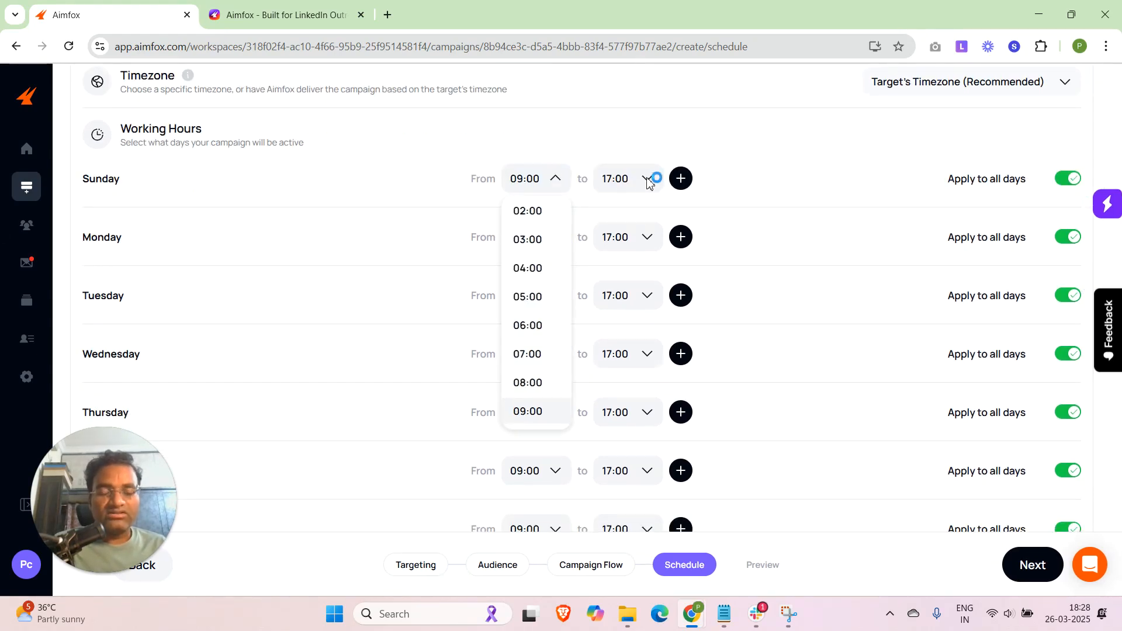
scroll(534, 256, up, 2)
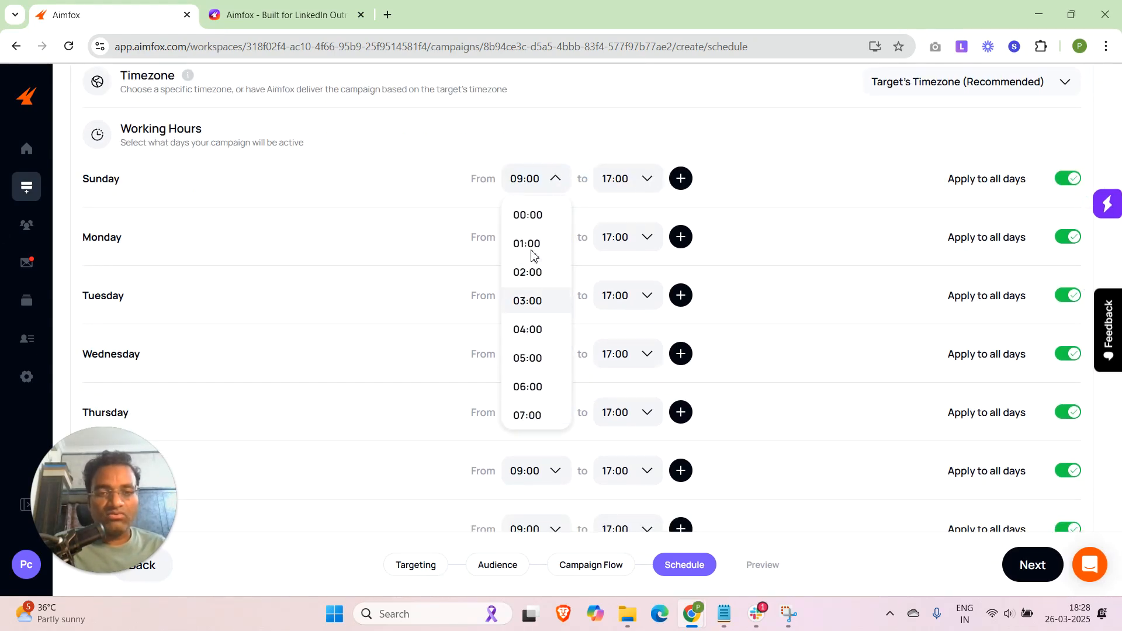
click(528, 215)
click(641, 178)
scroll(642, 295, down, 3)
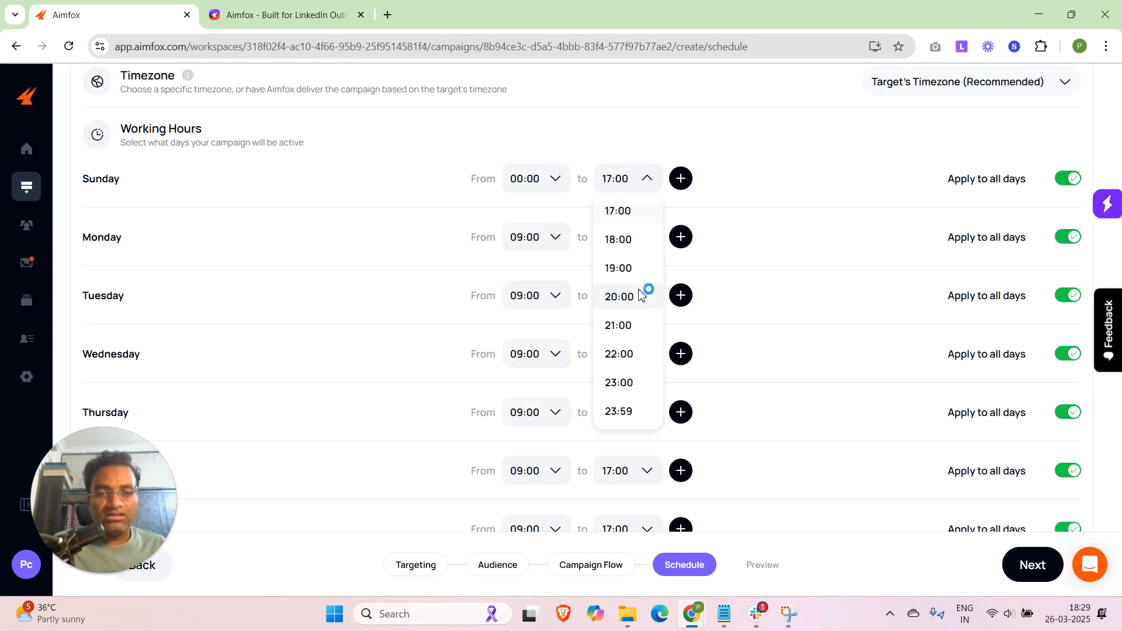
click(620, 413)
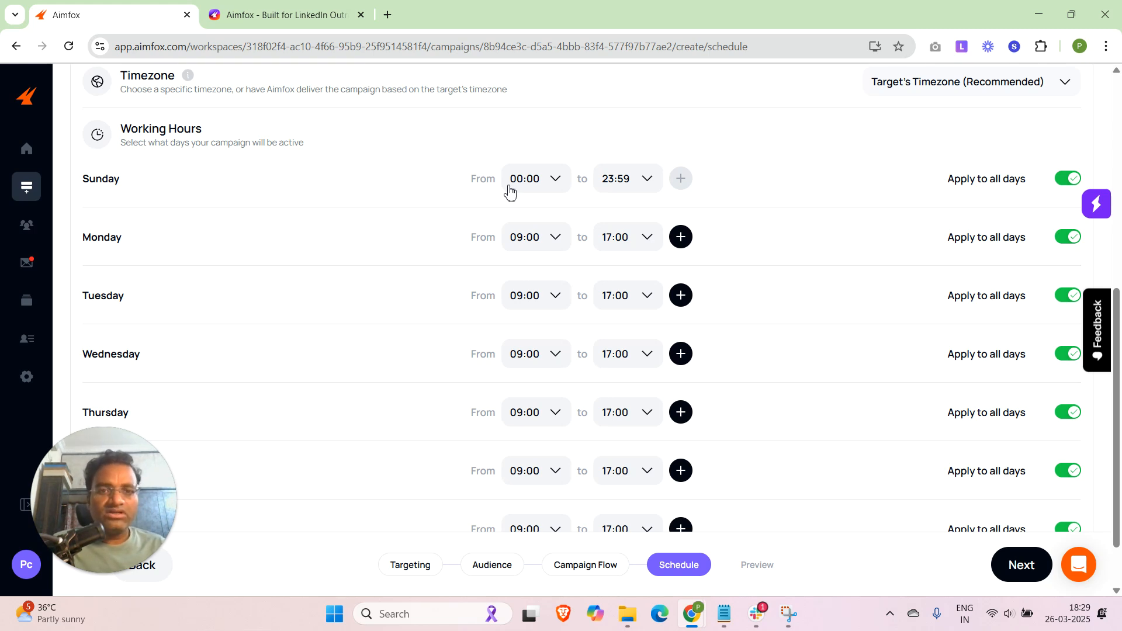
- Proceed to the Preview stage, review the campaign flow and sending schedule, and show the alternative to starting immediately
scroll(497, 196, down, 1)
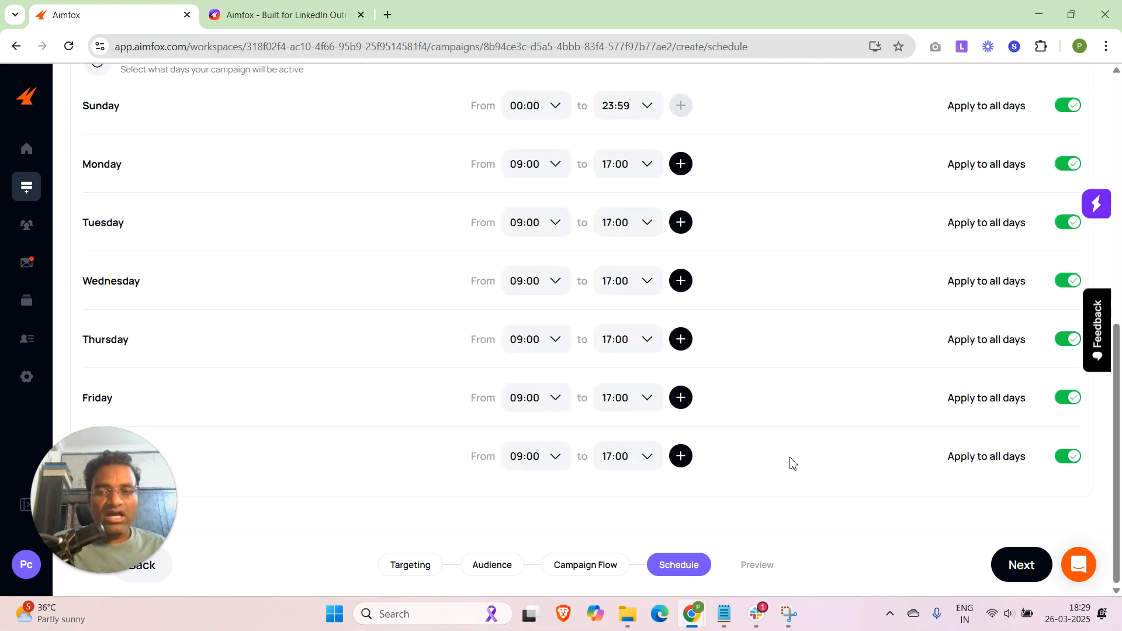
click(1022, 566)
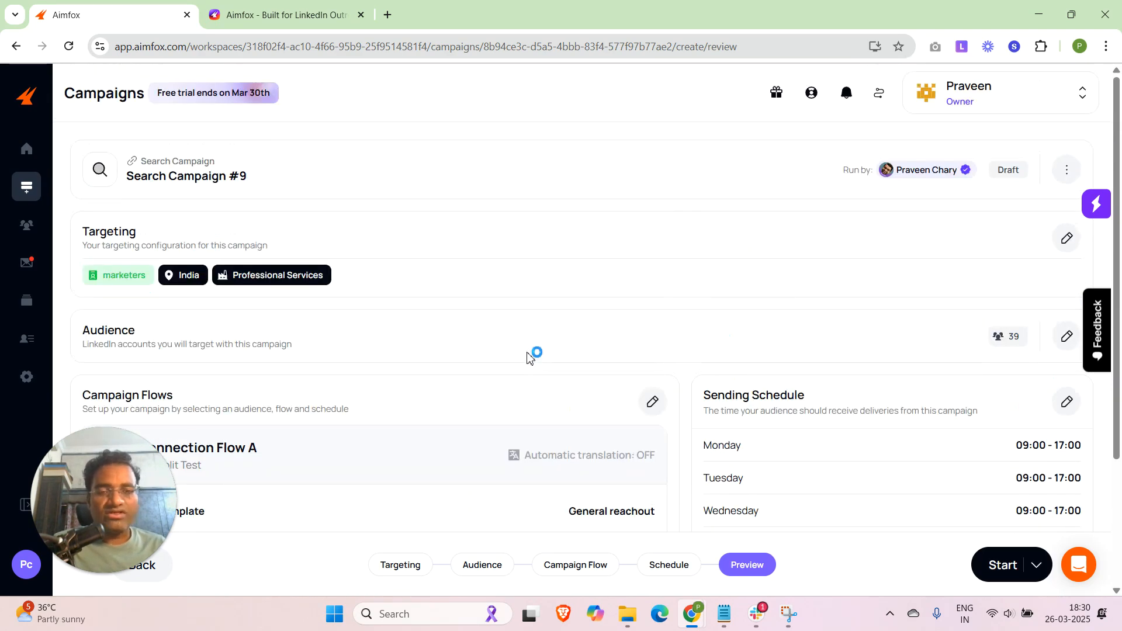
scroll(446, 225, down, 3)
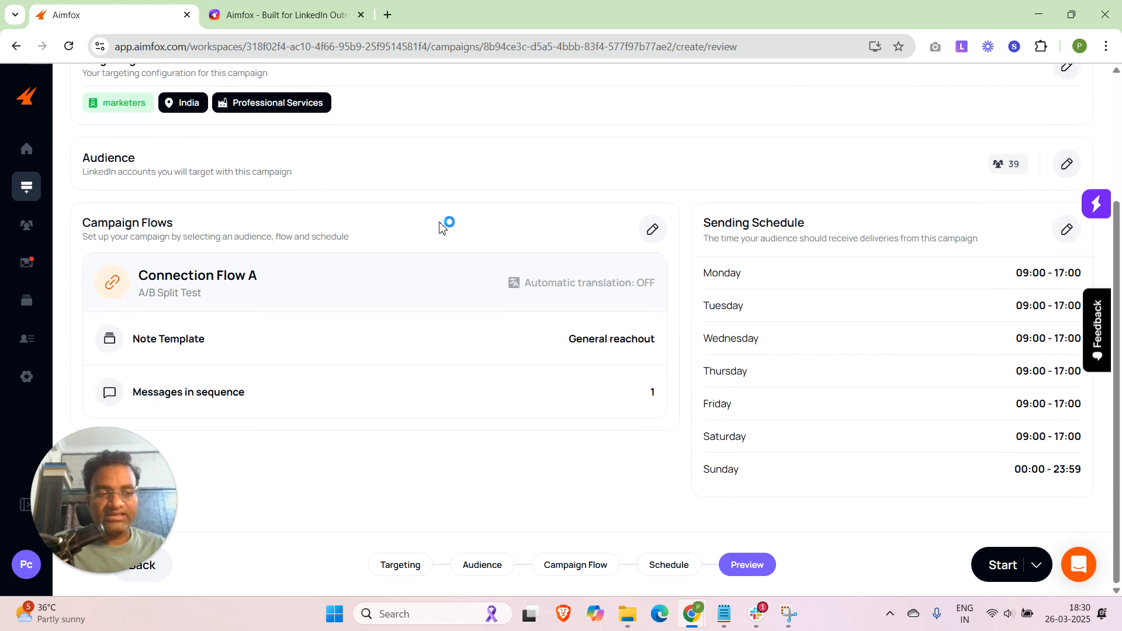
click(1032, 565)
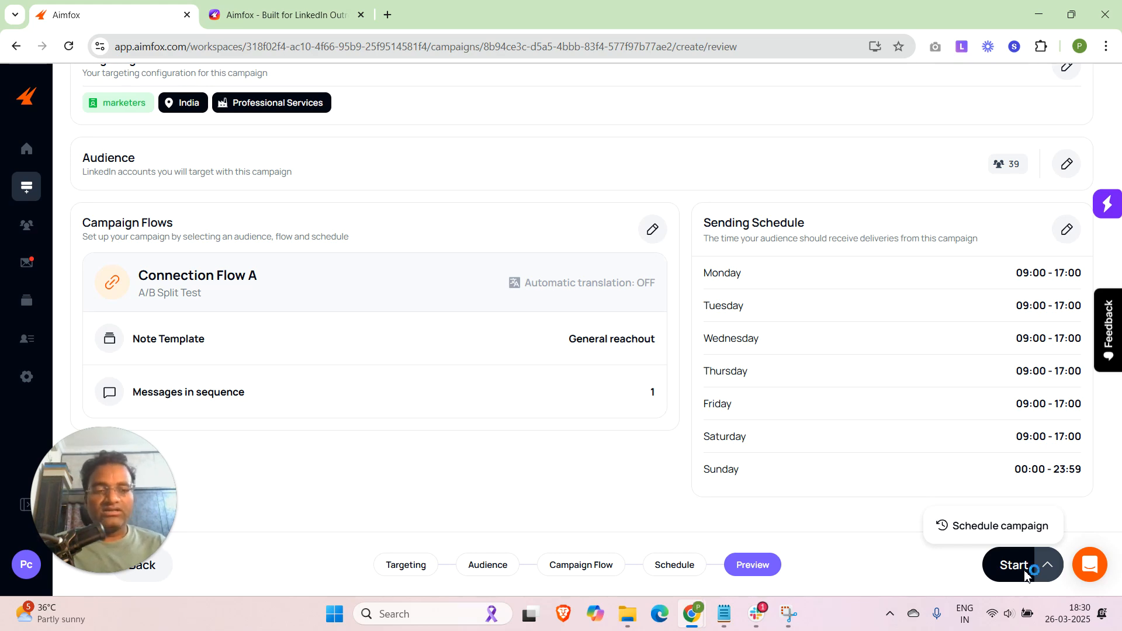
- Create a new Post campaign named Post Campaign #10 from the campaigns list, using the Connect outreach type
click(1021, 153)
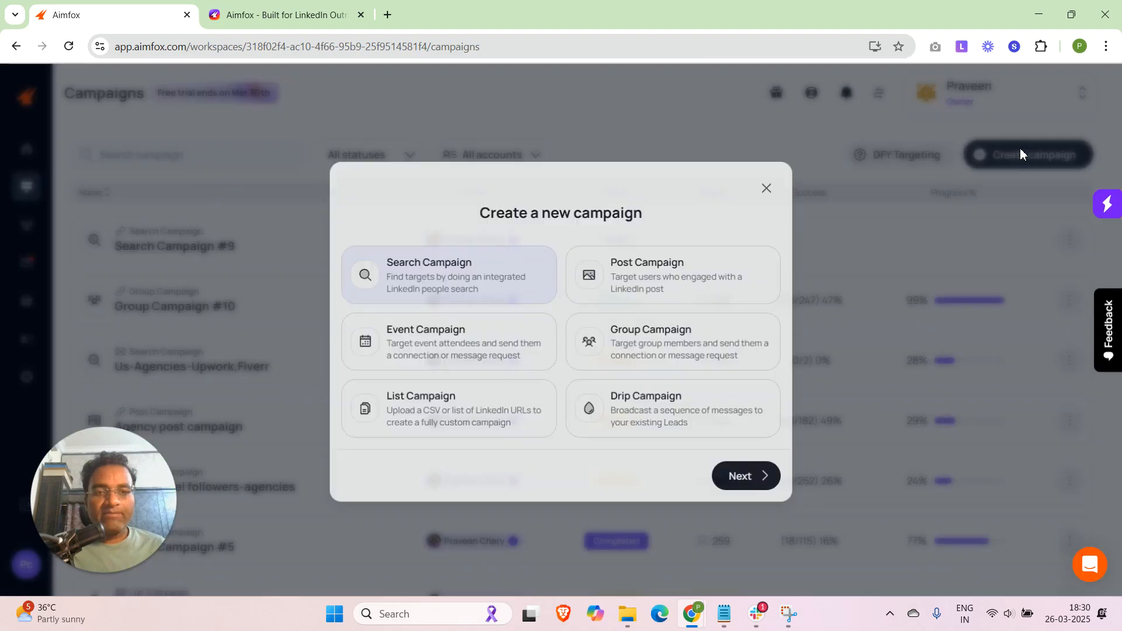
click(648, 290)
click(758, 477)
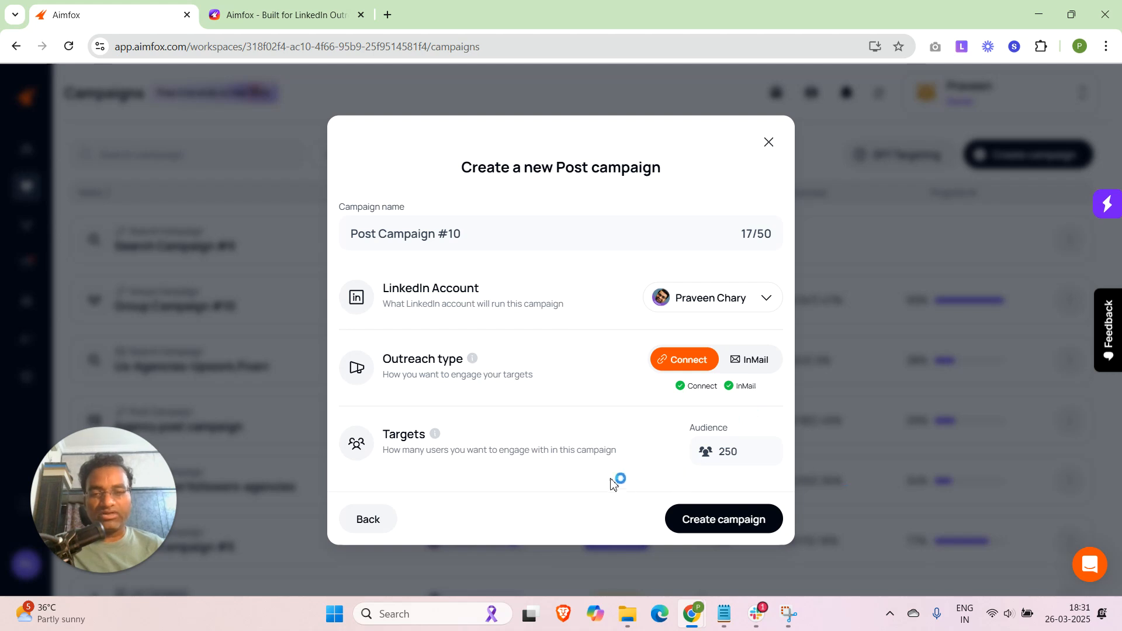
click(723, 520)
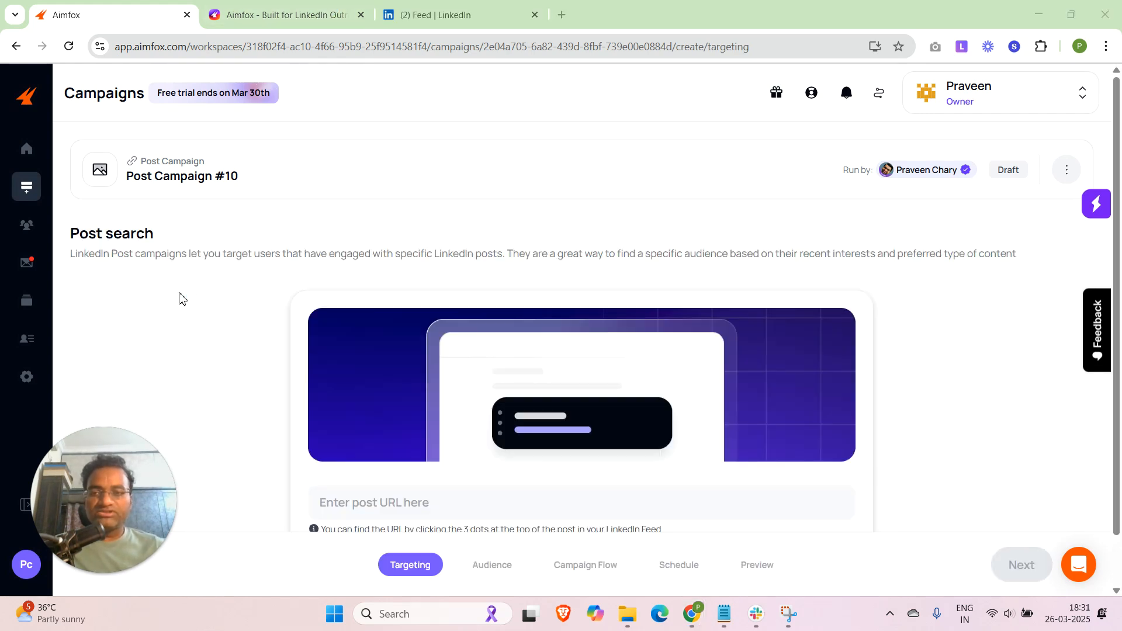
- Check where the campaign needs its post URL, then switch to the LinkedIn feed and review a post's engagement
scroll(180, 299, down, 1)
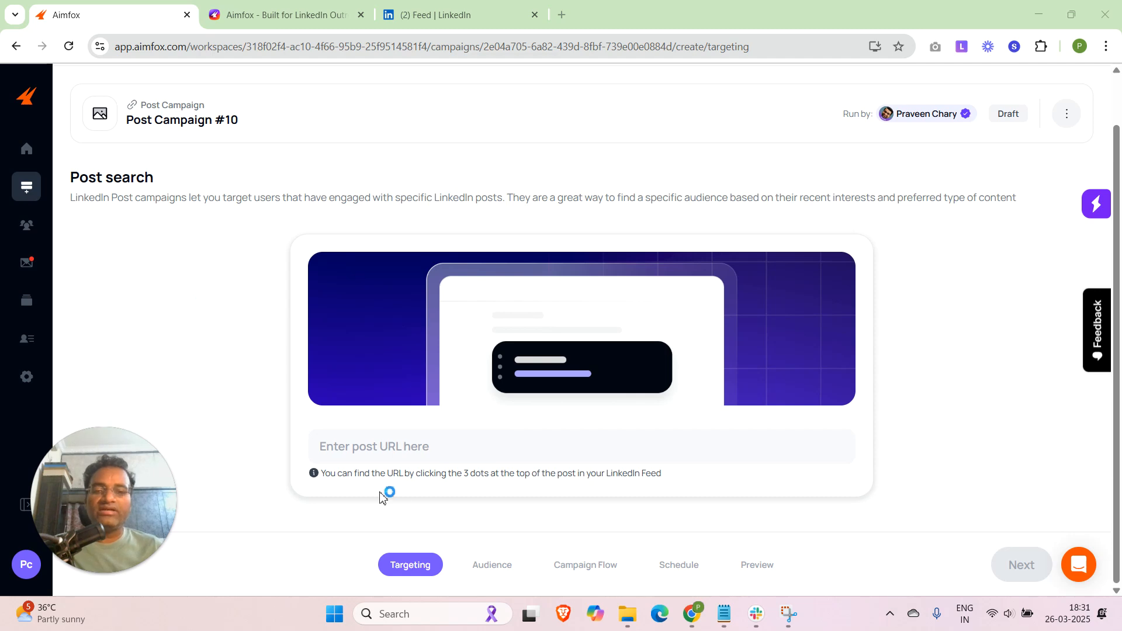
click(426, 448)
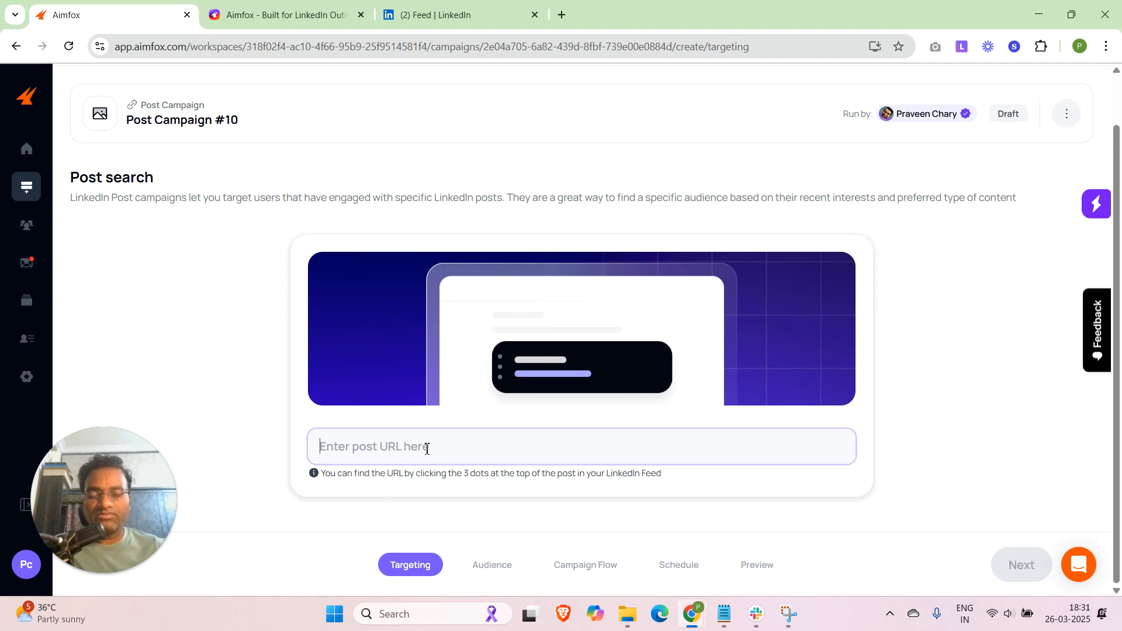
click(448, 16)
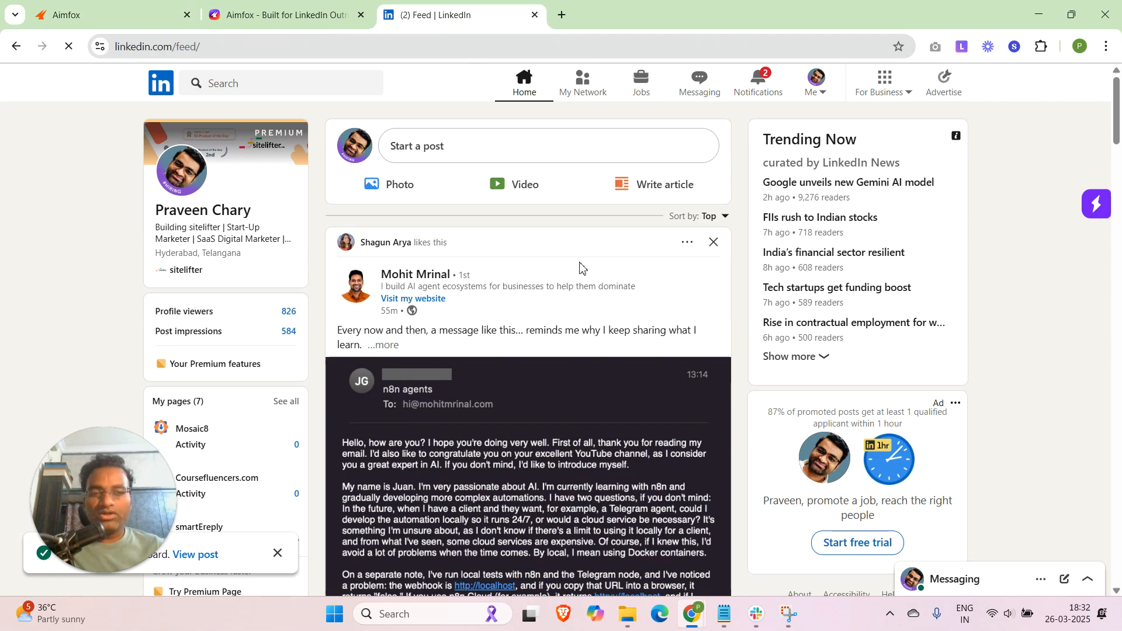
scroll(581, 268, down, 2)
scroll(581, 268, down, 2)
scroll(404, 398, down, 3)
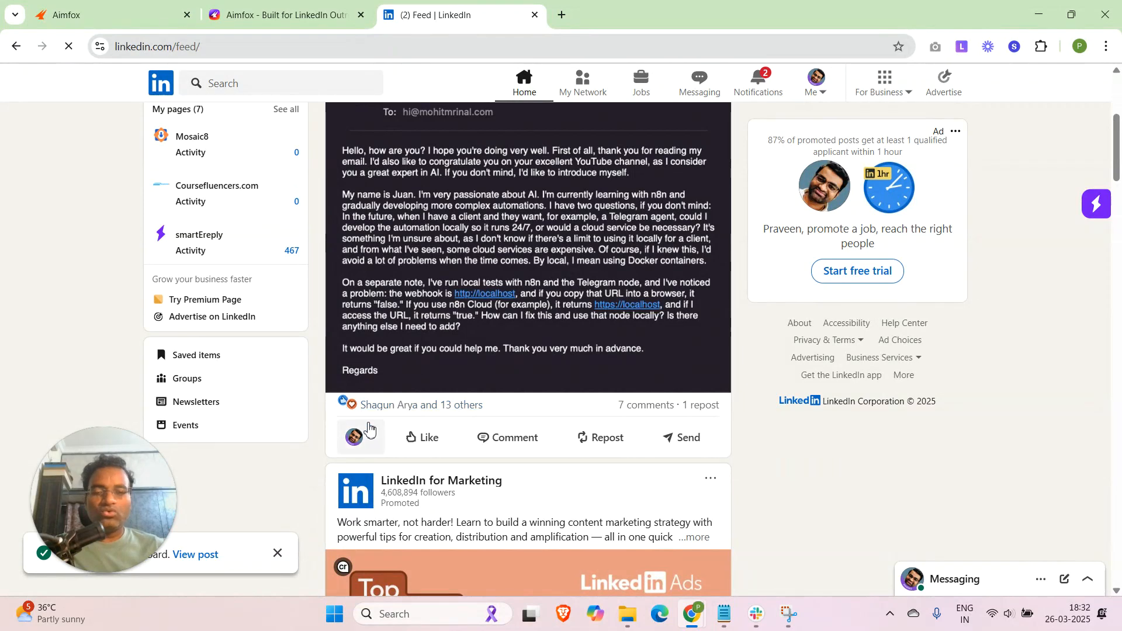
scroll(667, 422, up, 5)
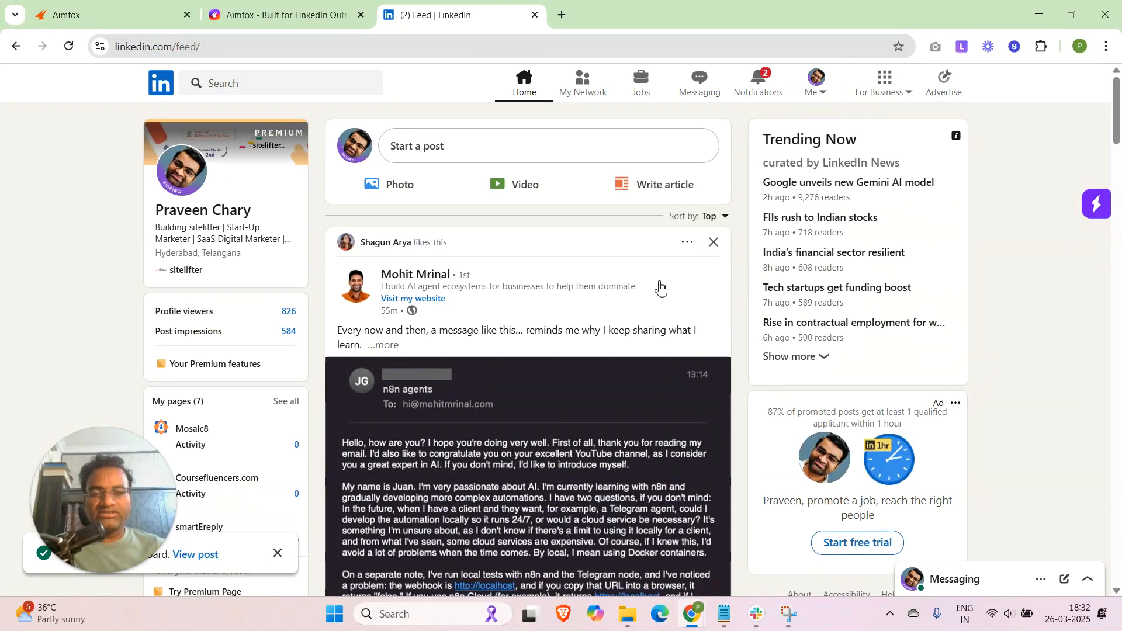
- Copy the link to the "Don't Build AI Agents!" post in the LinkedIn feed
click(692, 242)
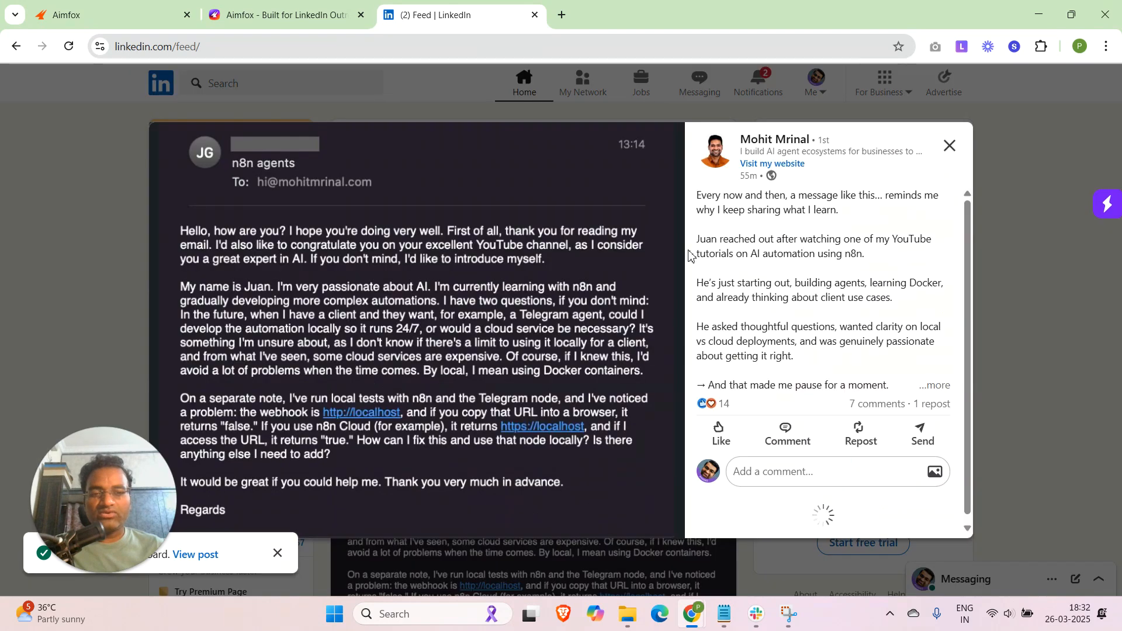
click(950, 146)
click(687, 242)
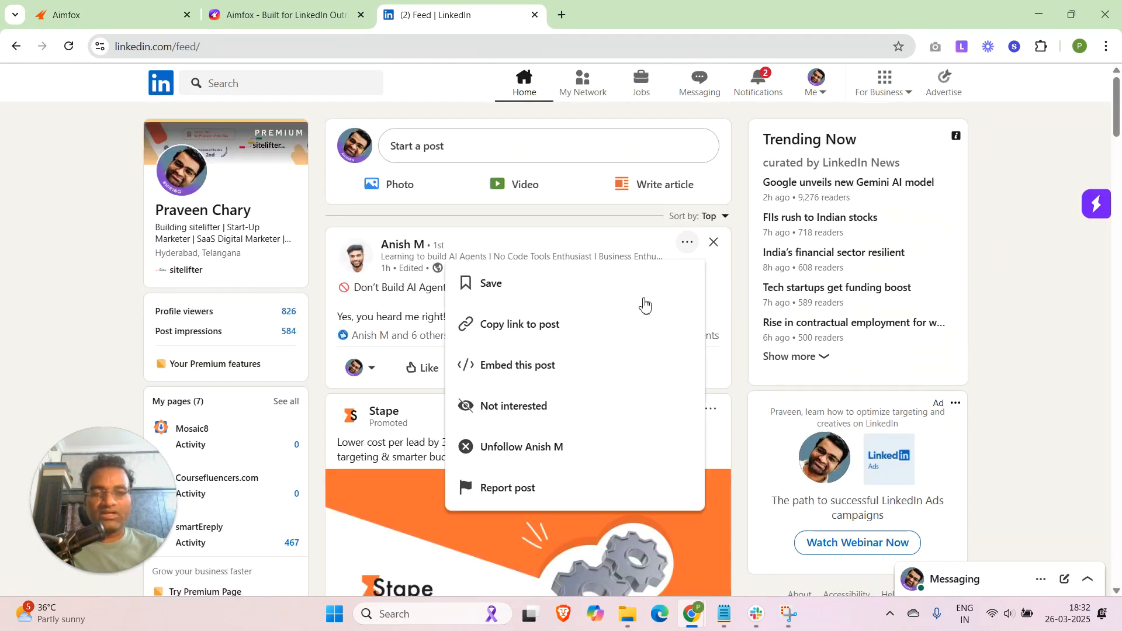
click(551, 331)
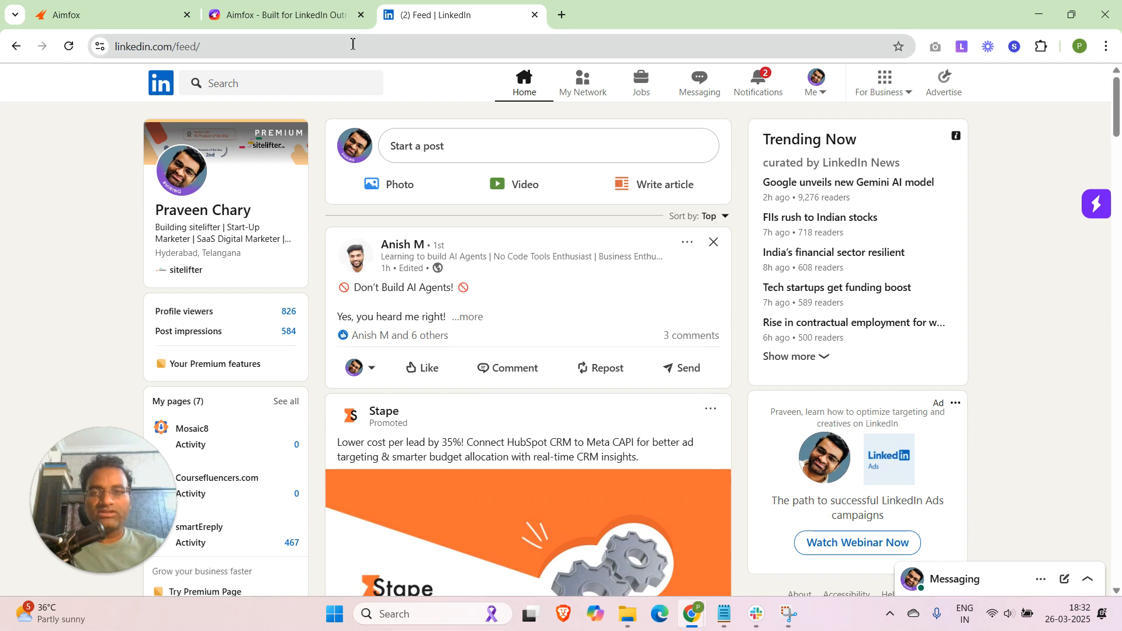
- Switch back to the Aimfox app and enter the copied link as the post URL for Post Campaign #10
click(285, 14)
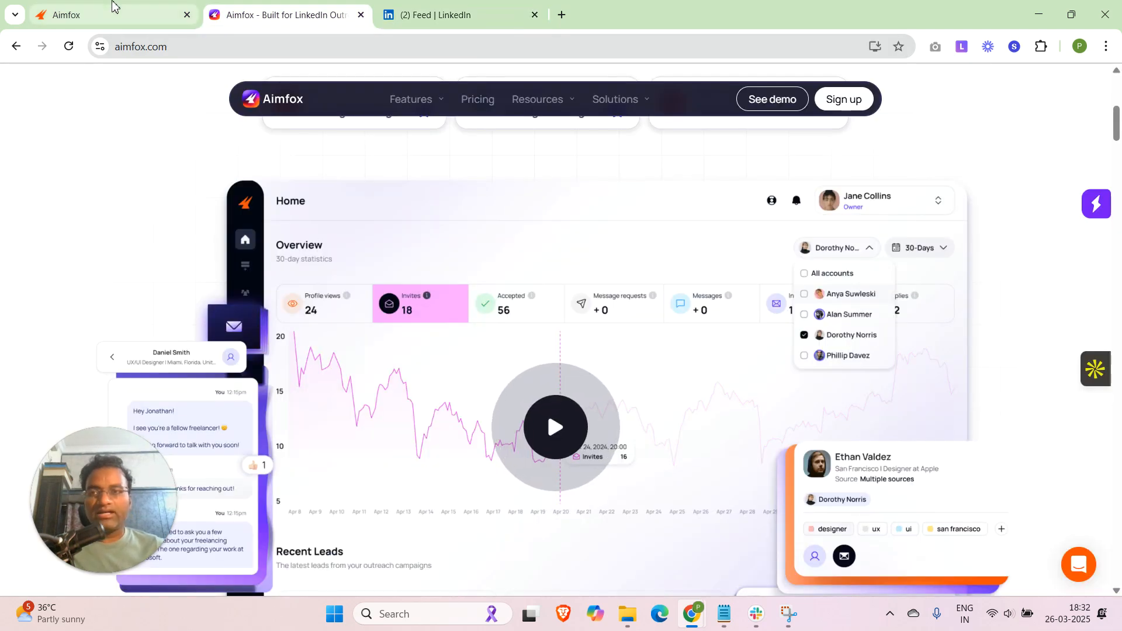
click(112, 8)
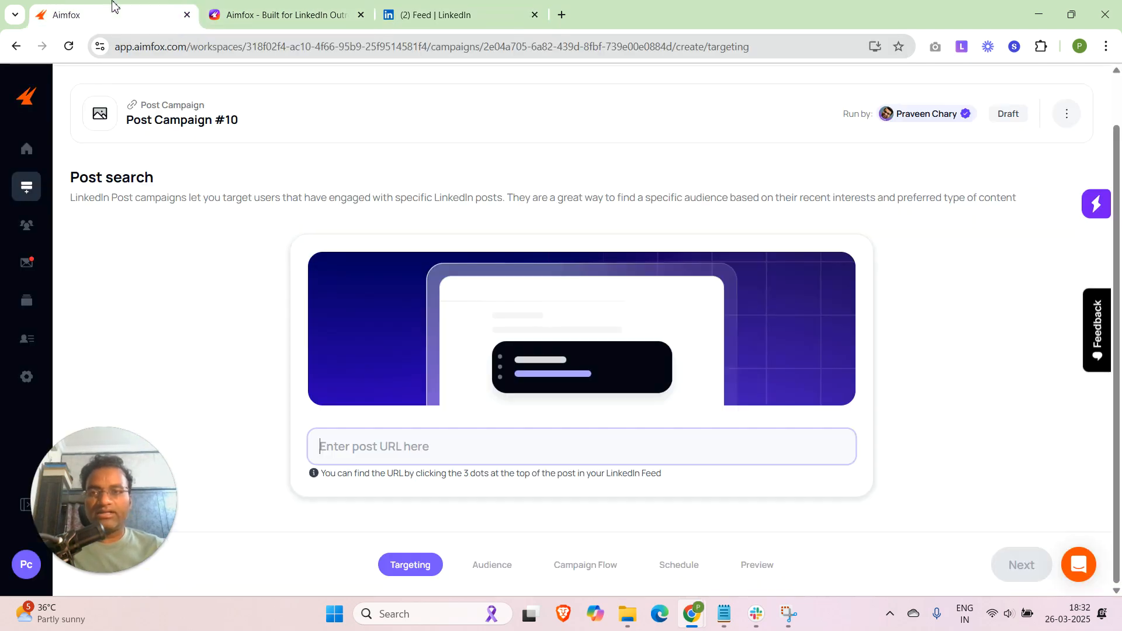
click(479, 450)
key(ctrl+v)
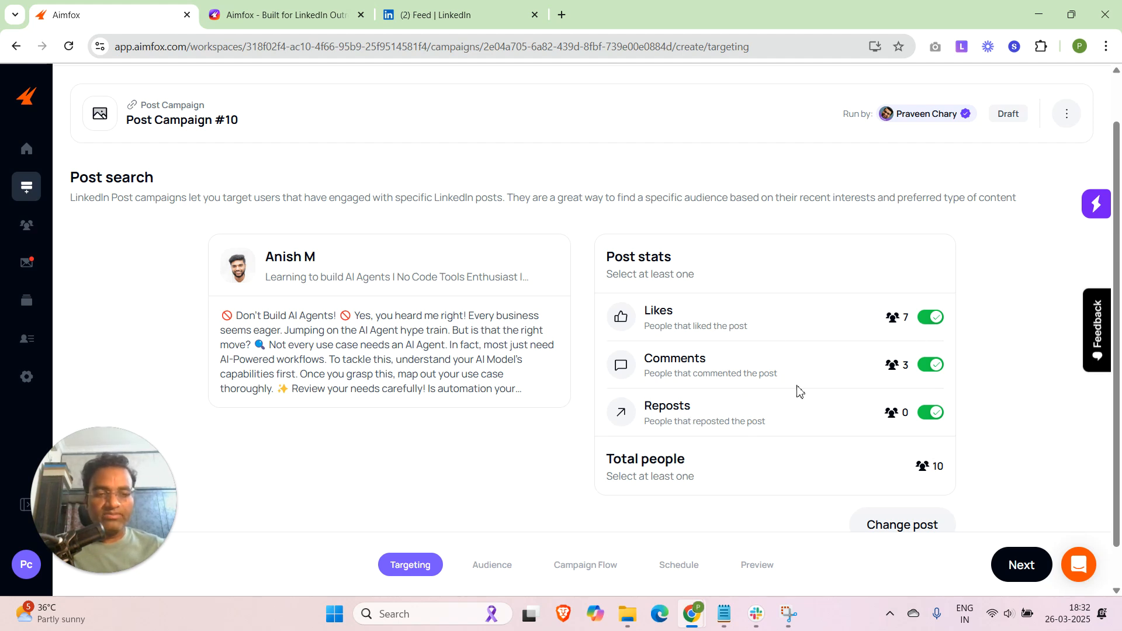
- Keep likes, comments and reposts all enabled as targets for Post Campaign #10 and continue to its audience preview
scroll(774, 355, down, 1)
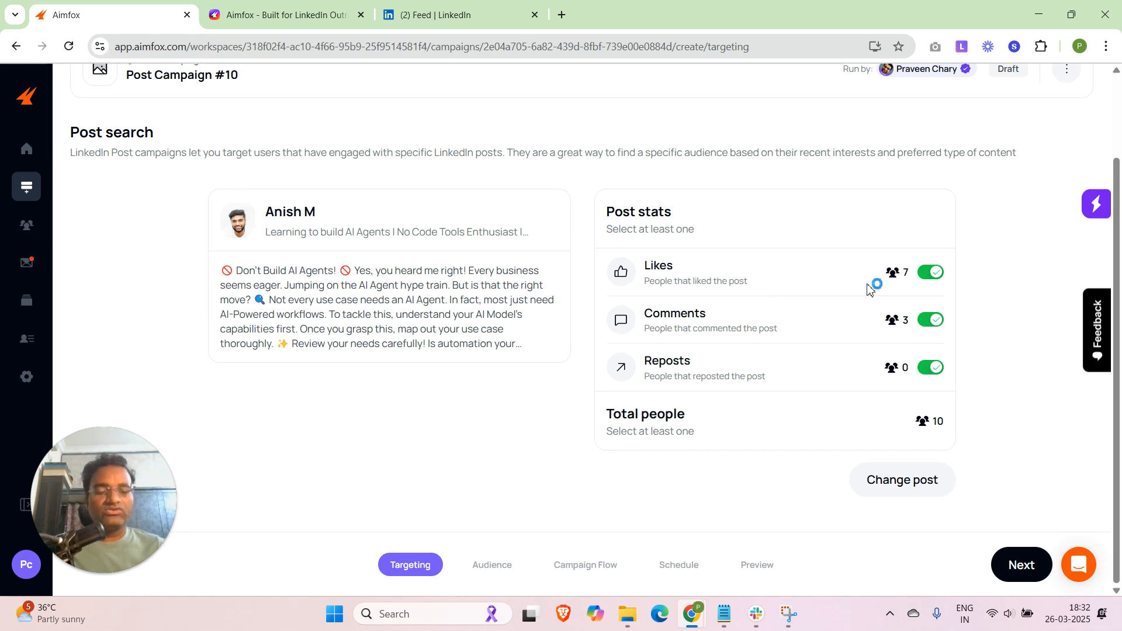
click(1028, 567)
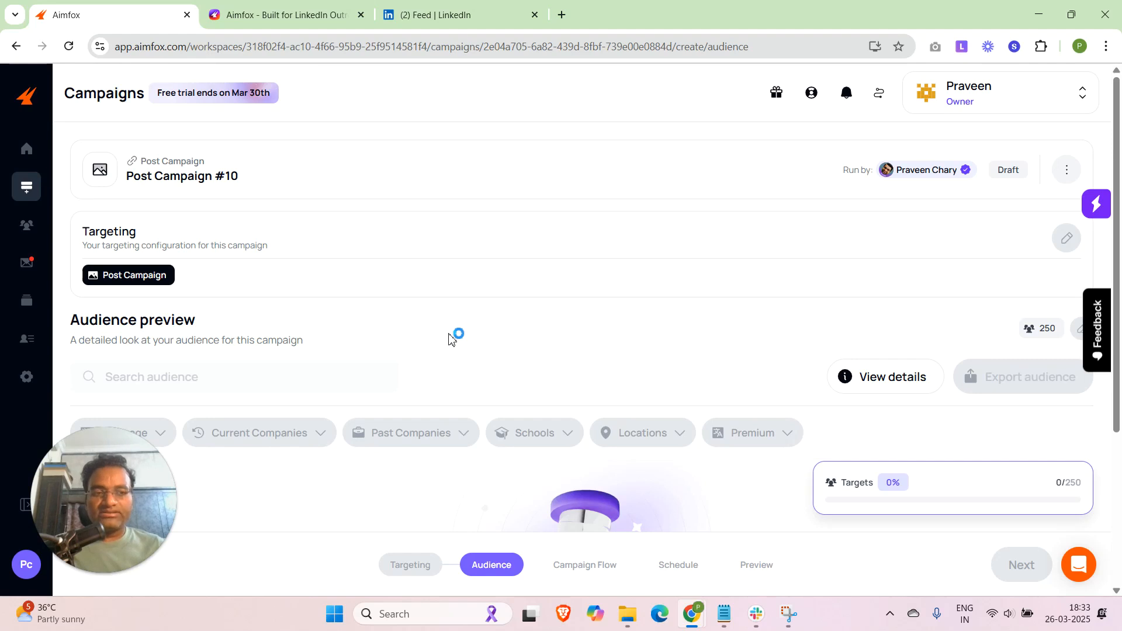
scroll(451, 339, down, 1)
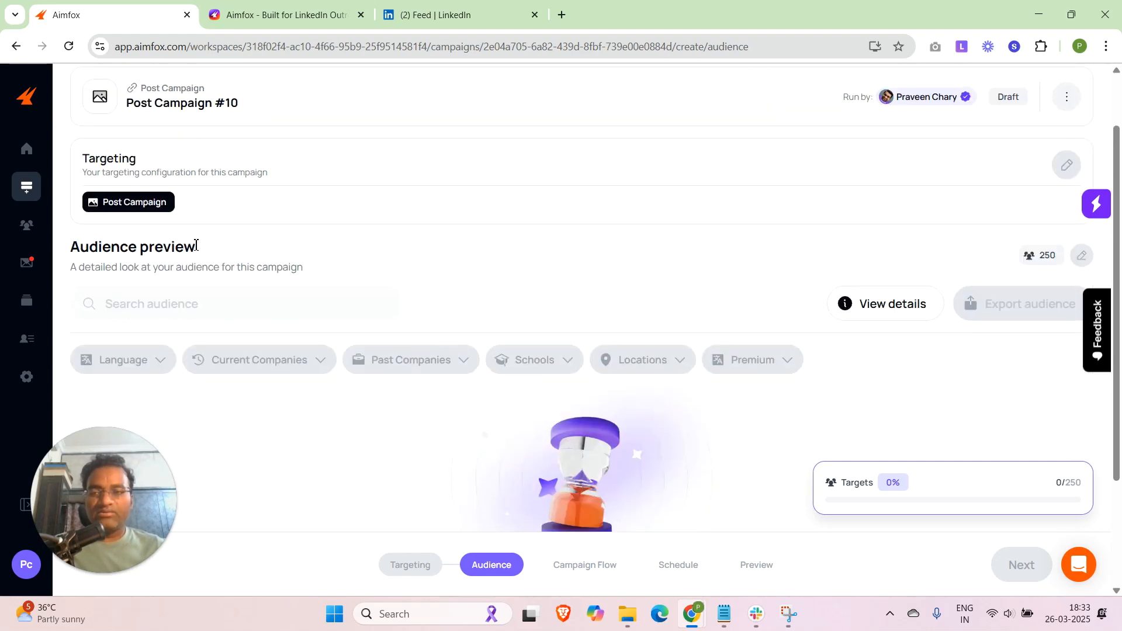
scroll(196, 245, down, 1)
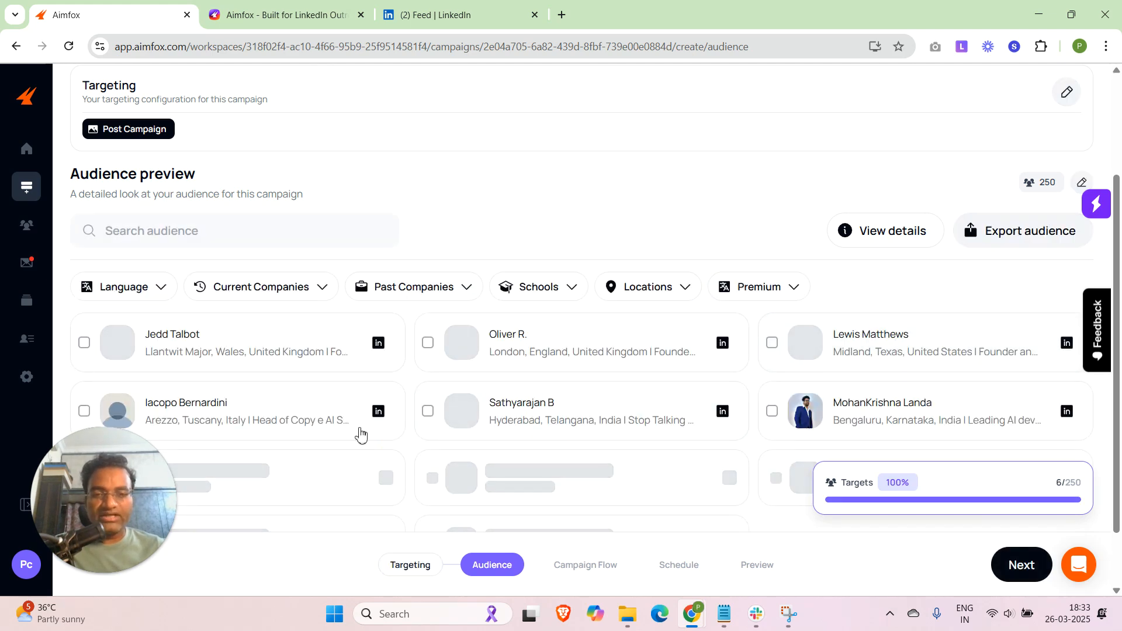
scroll(328, 400, up, 1)
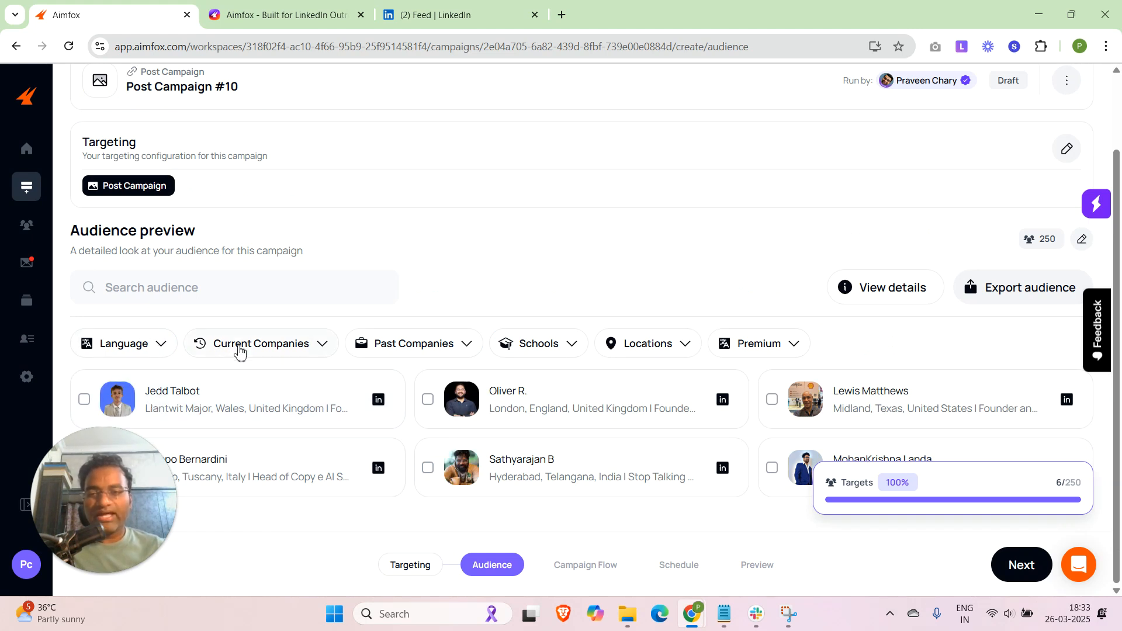
- Inspect the Current Companies, Premium and Language filter options for the Post campaign's audience
click(315, 350)
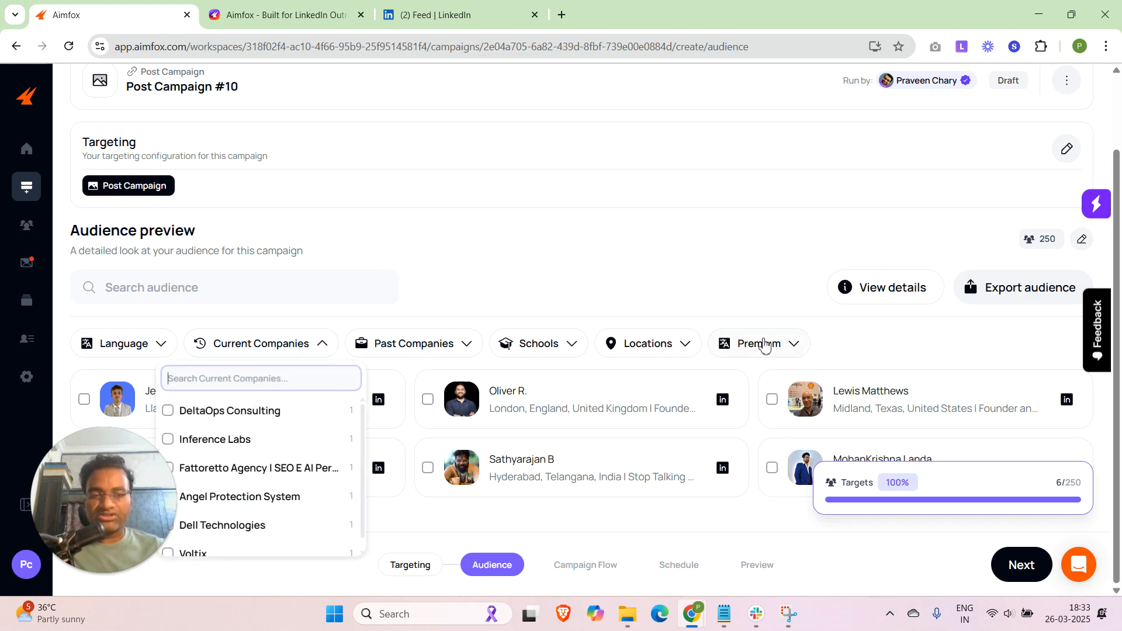
click(763, 345)
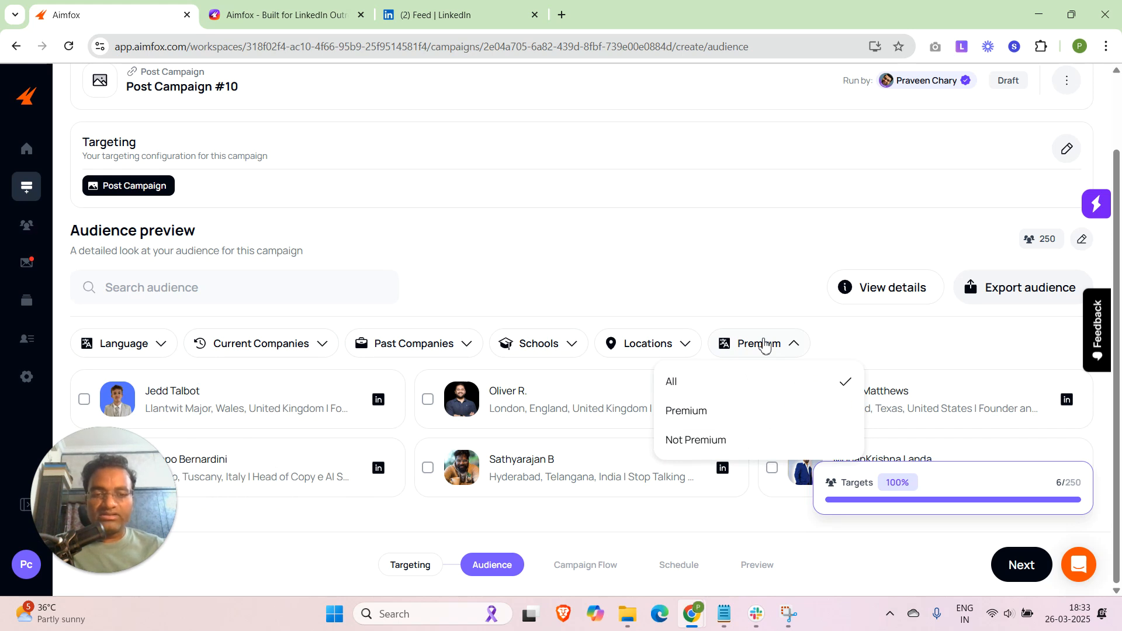
click(851, 340)
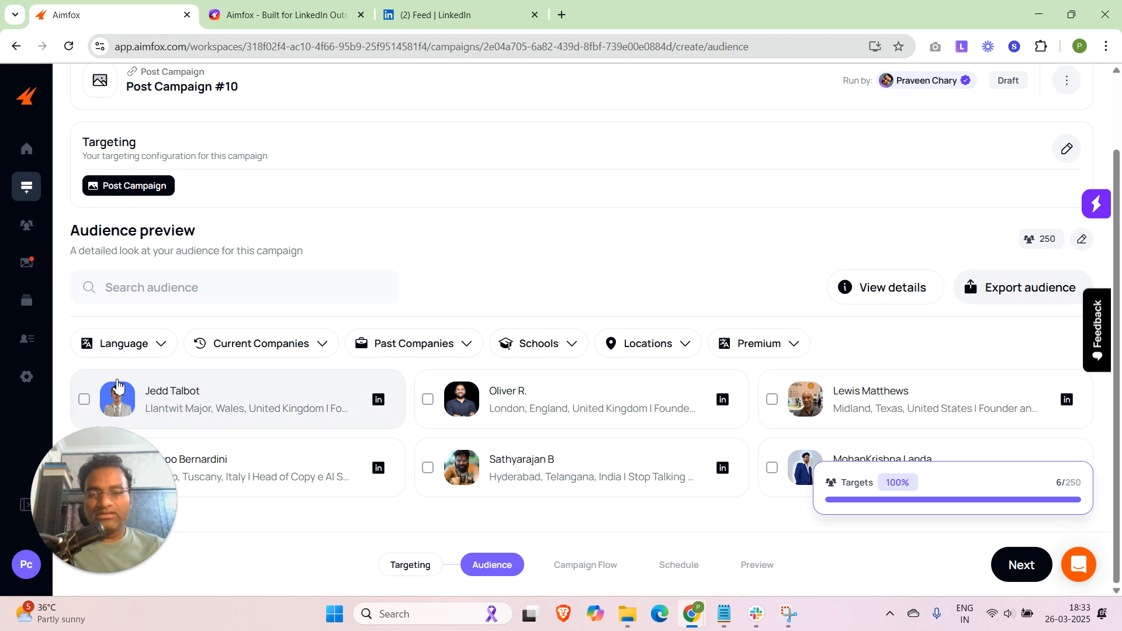
click(130, 351)
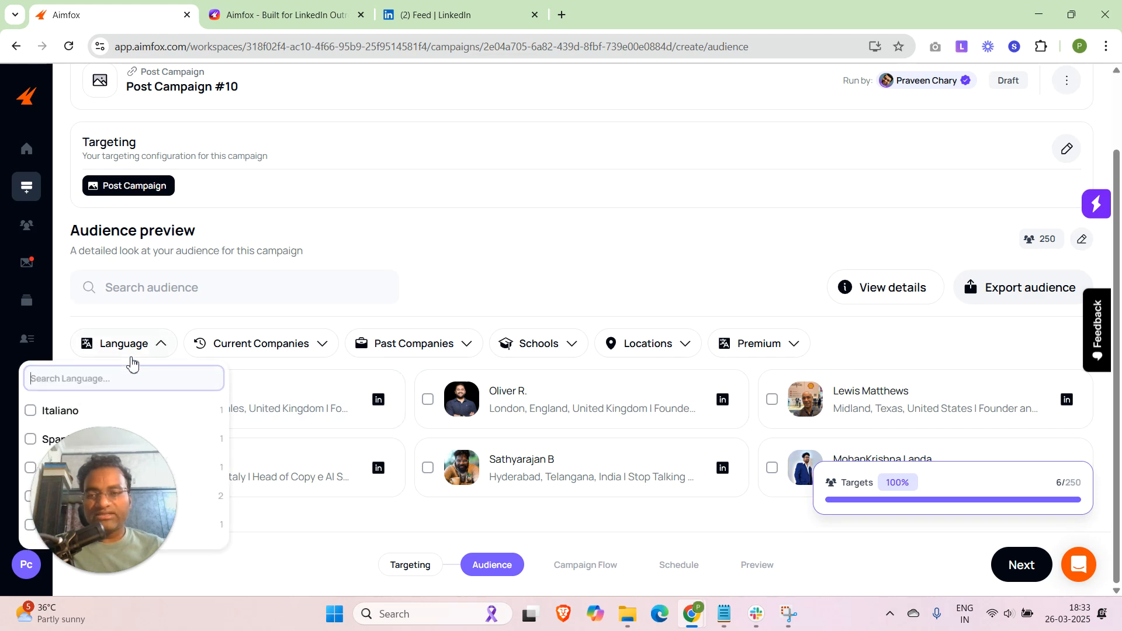
click(885, 338)
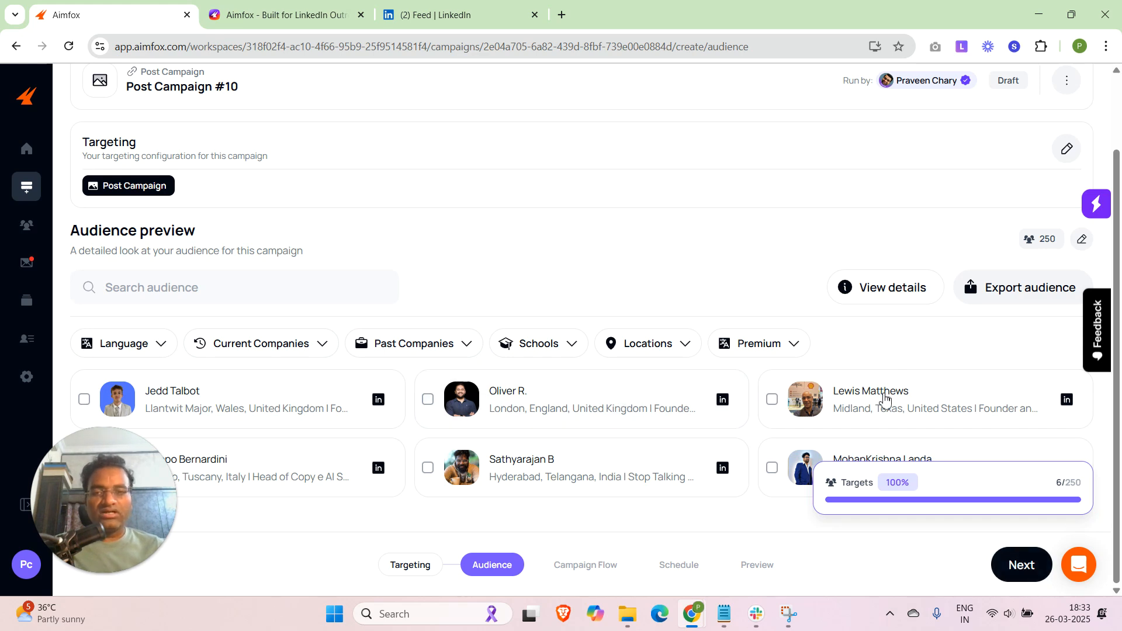
- Advance Post Campaign #10 to its campaign flow and review the connection request, follow-up message, withdrawal and InMail optimization settings
click(1024, 577)
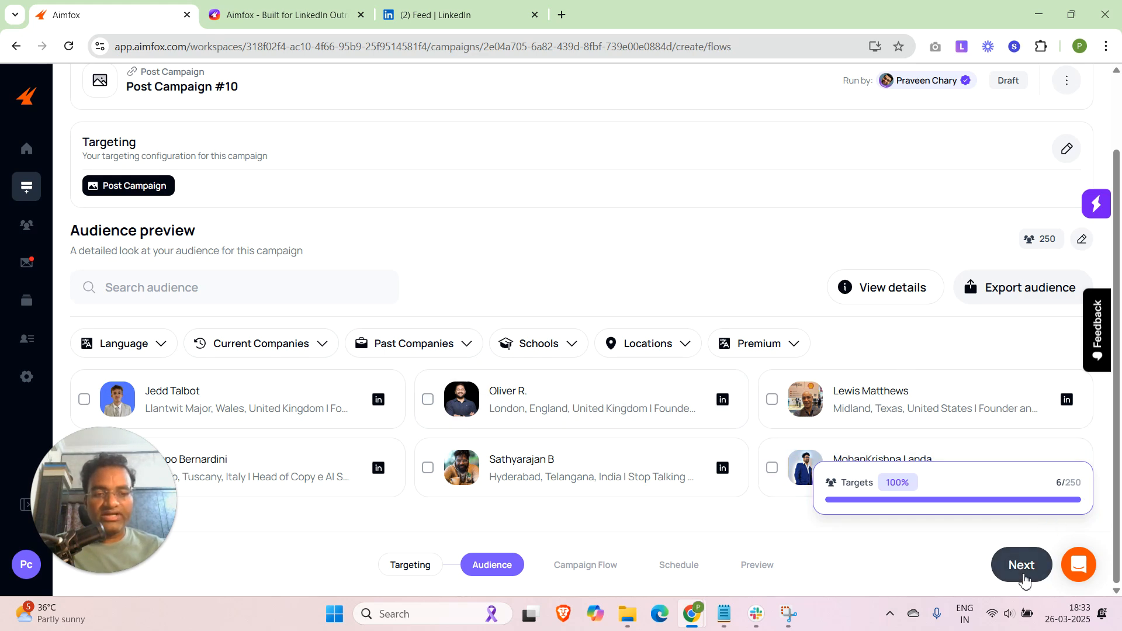
scroll(339, 245, down, 12)
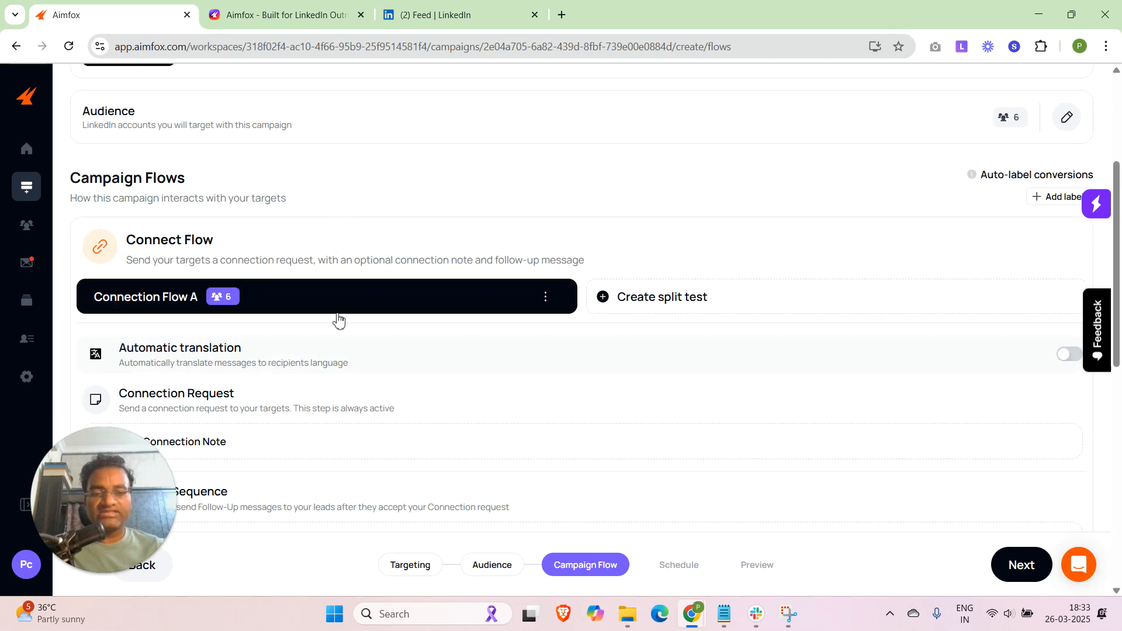
scroll(353, 391, up, 10)
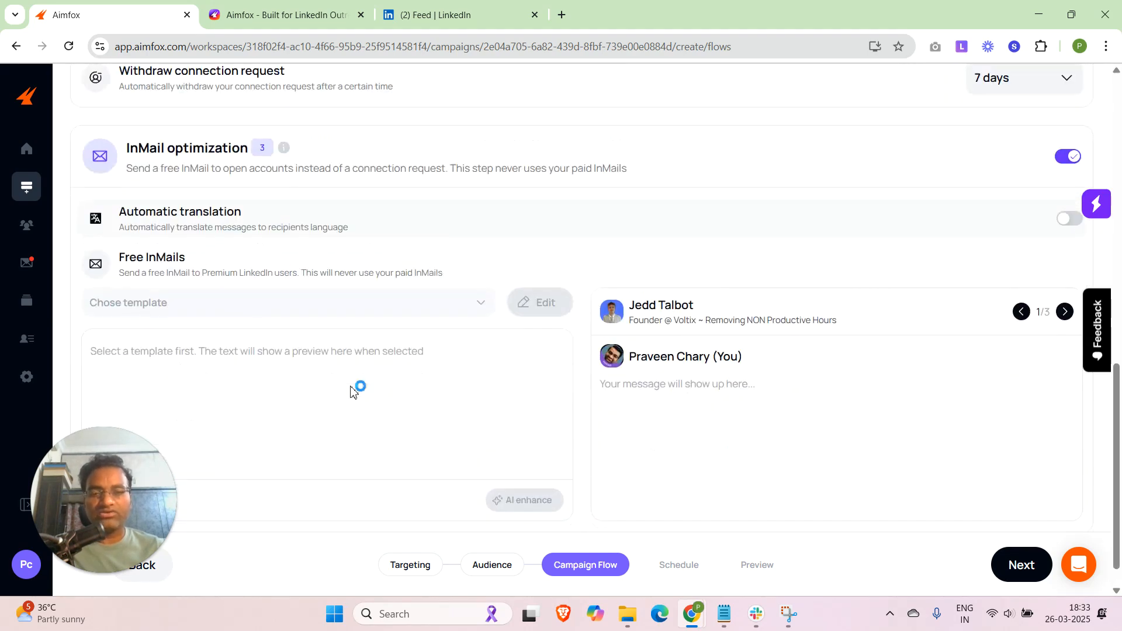
scroll(585, 289, down, 5)
scroll(585, 290, down, 5)
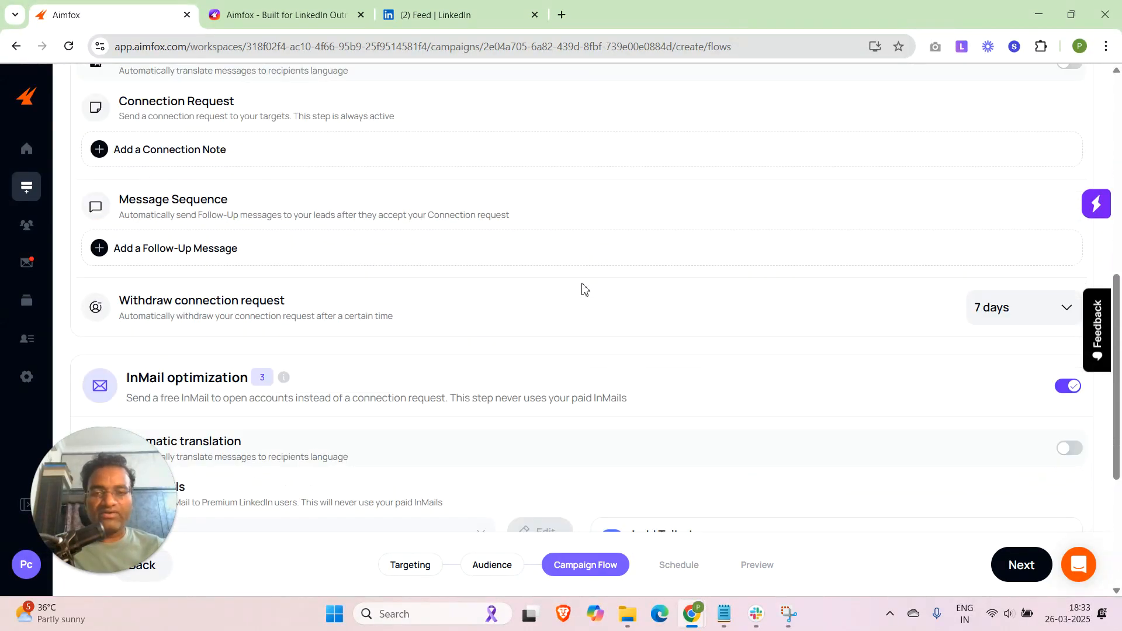
scroll(585, 289, down, 1)
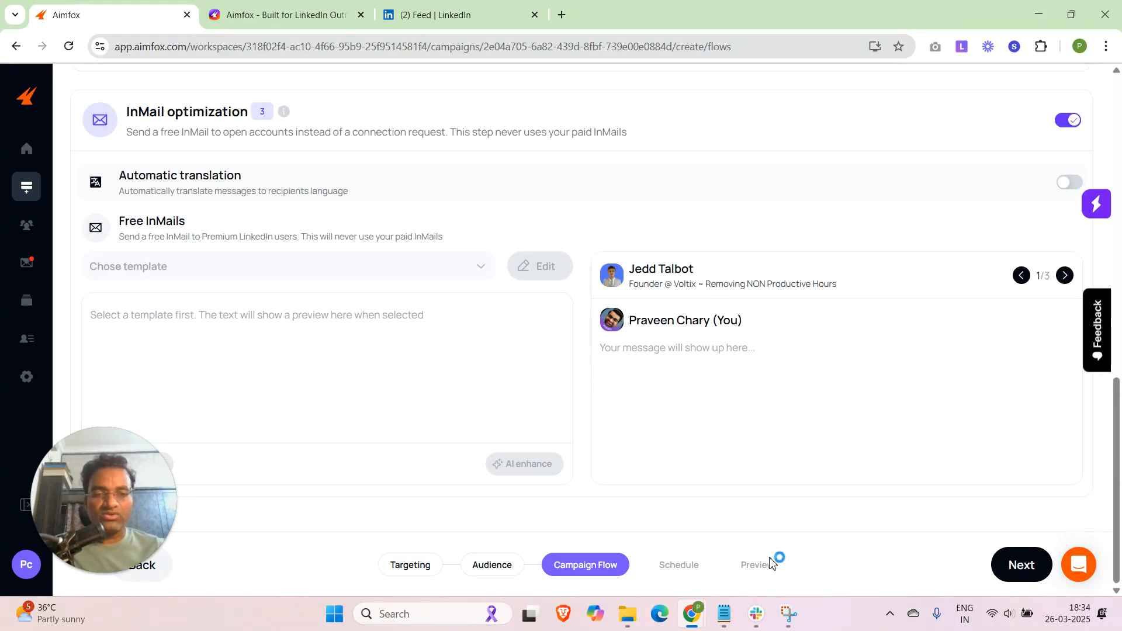
scroll(339, 394, up, 10)
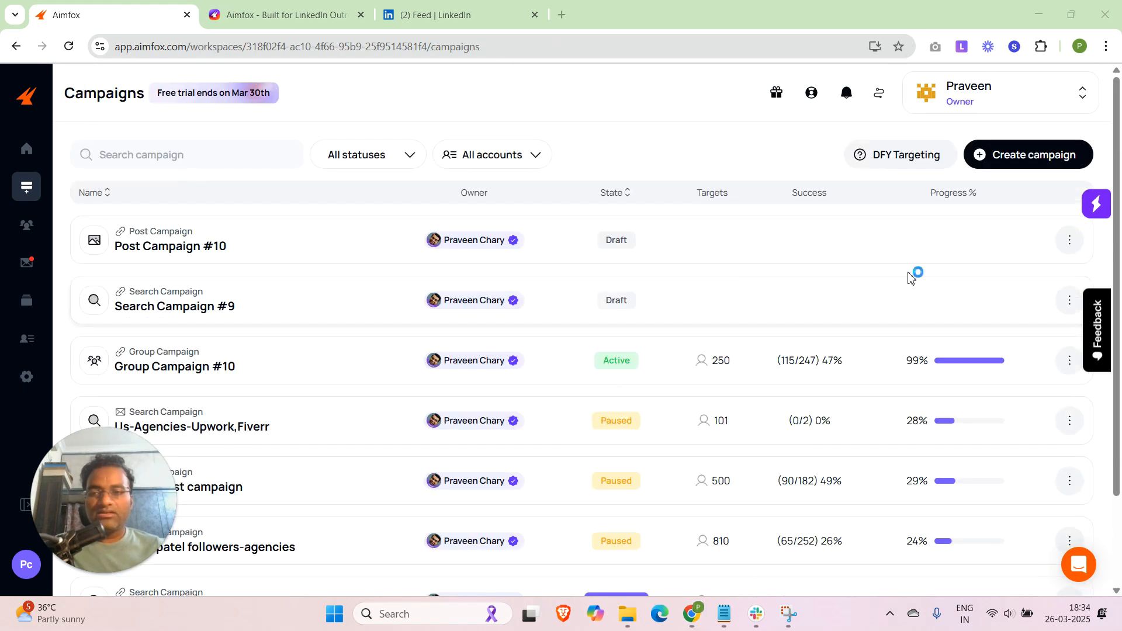
- Start a new Event campaign from the campaigns list and proceed to its setup details
click(1034, 154)
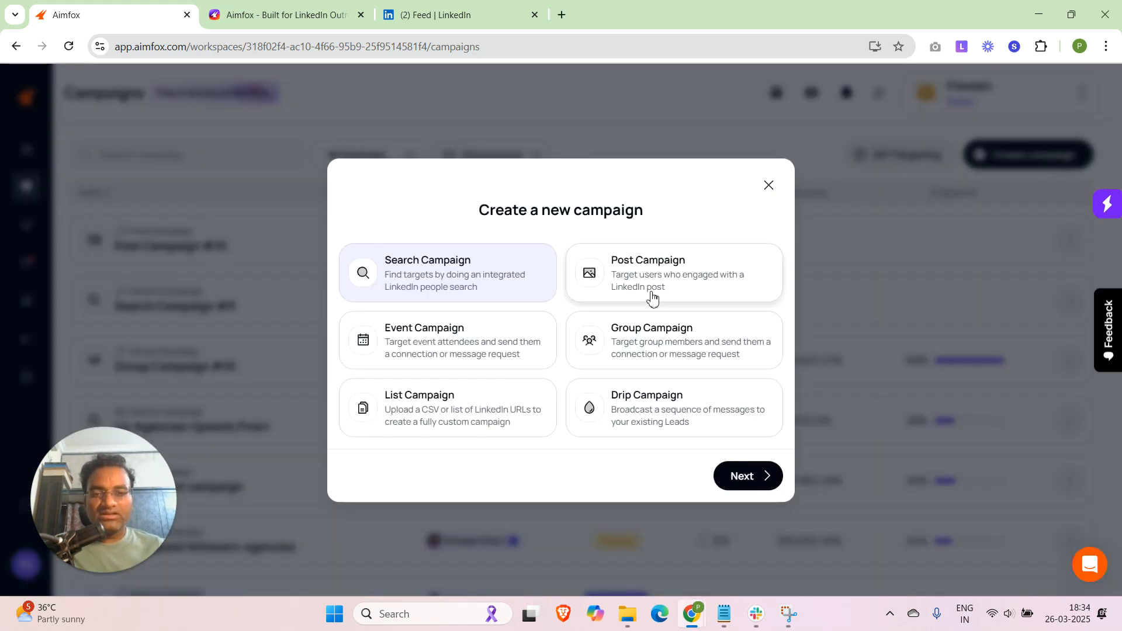
click(435, 354)
click(734, 475)
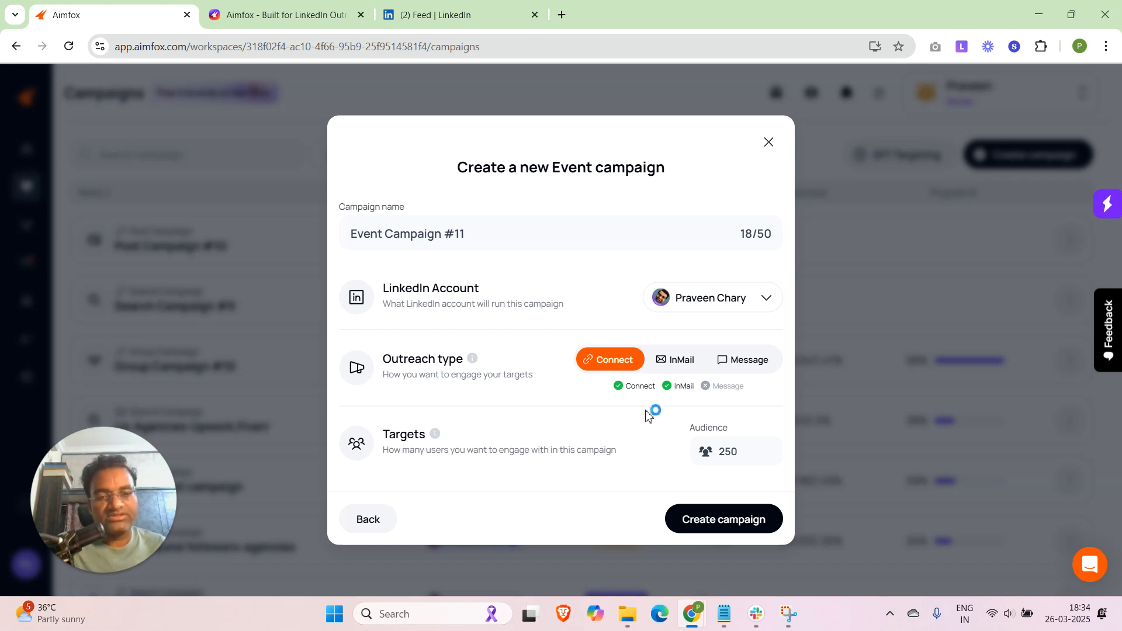
- Compare the InMail, Message and Connect outreach types, and create the Event campaign using Connect
click(675, 361)
click(751, 361)
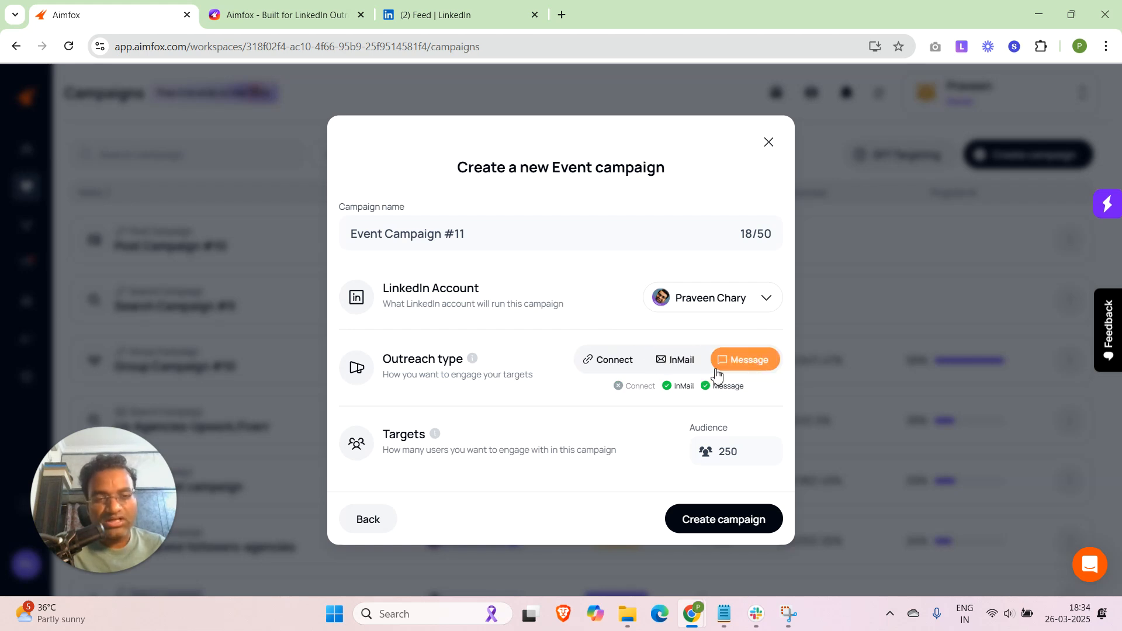
click(607, 361)
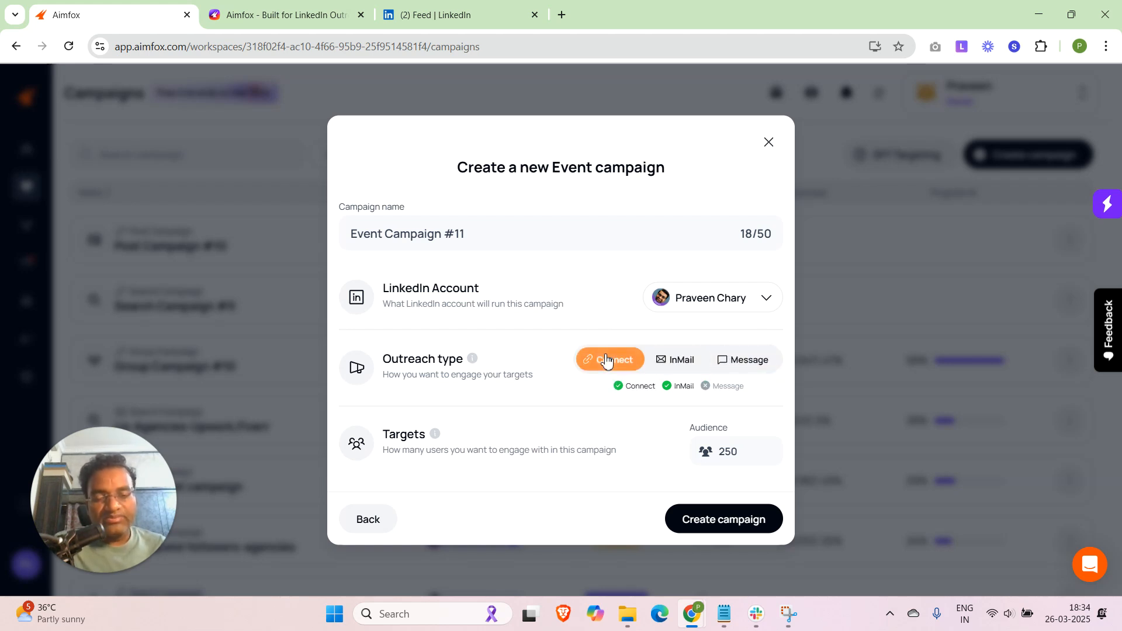
click(690, 364)
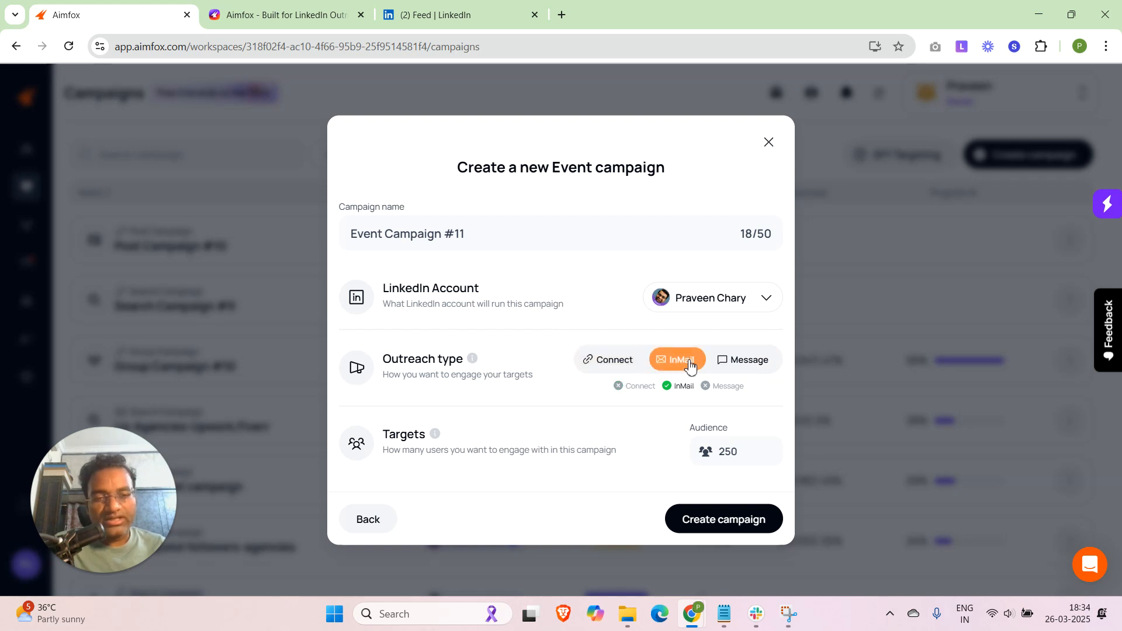
click(748, 361)
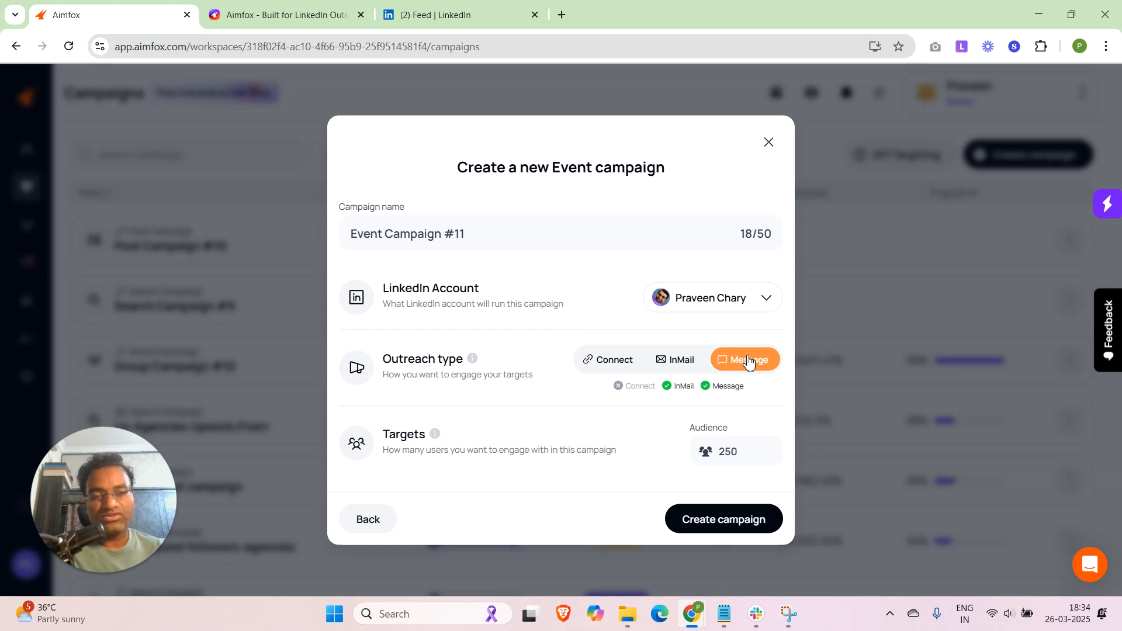
click(627, 361)
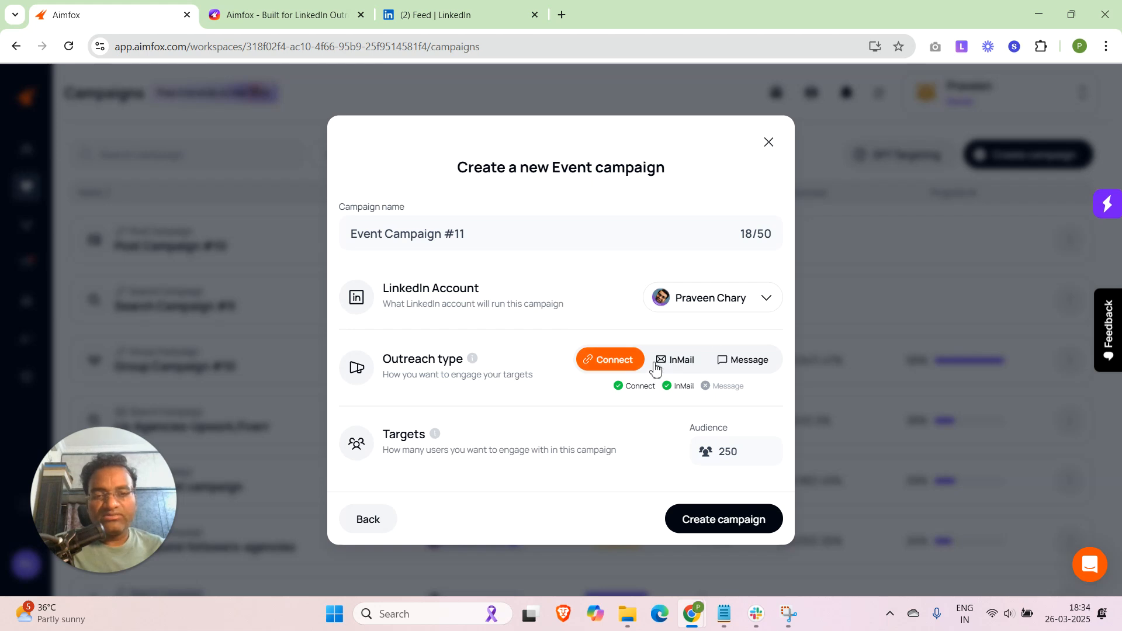
click(716, 524)
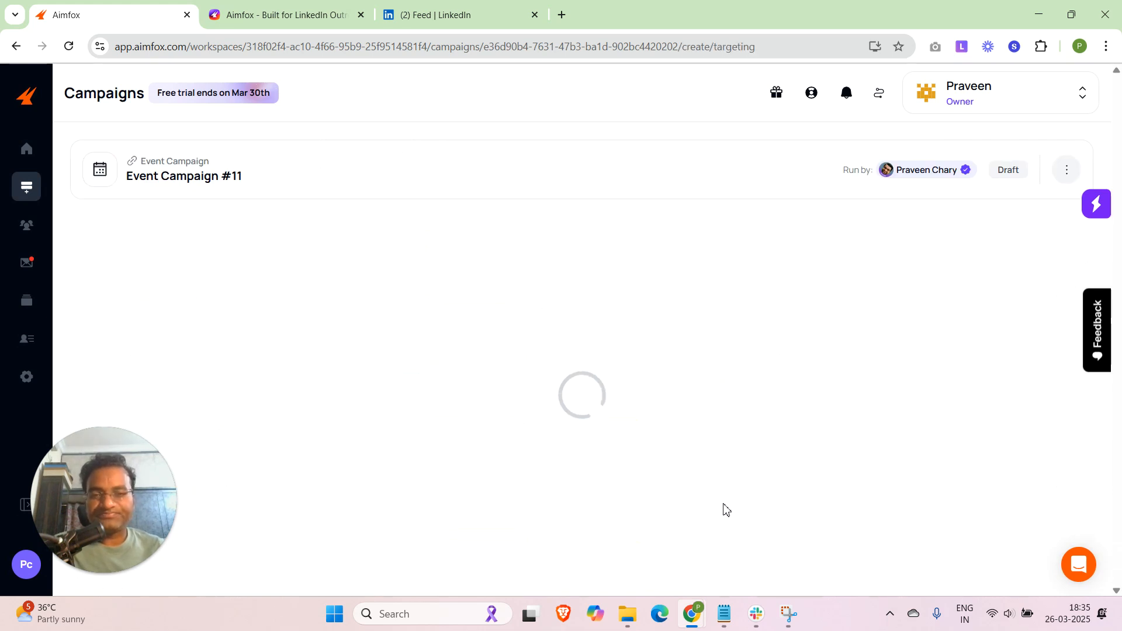
- Target the GLOBAL STARTUPS CLUB | STARTUP NETWORKING event in the Event campaign and continue to the audience stage
scroll(724, 505, down, 2)
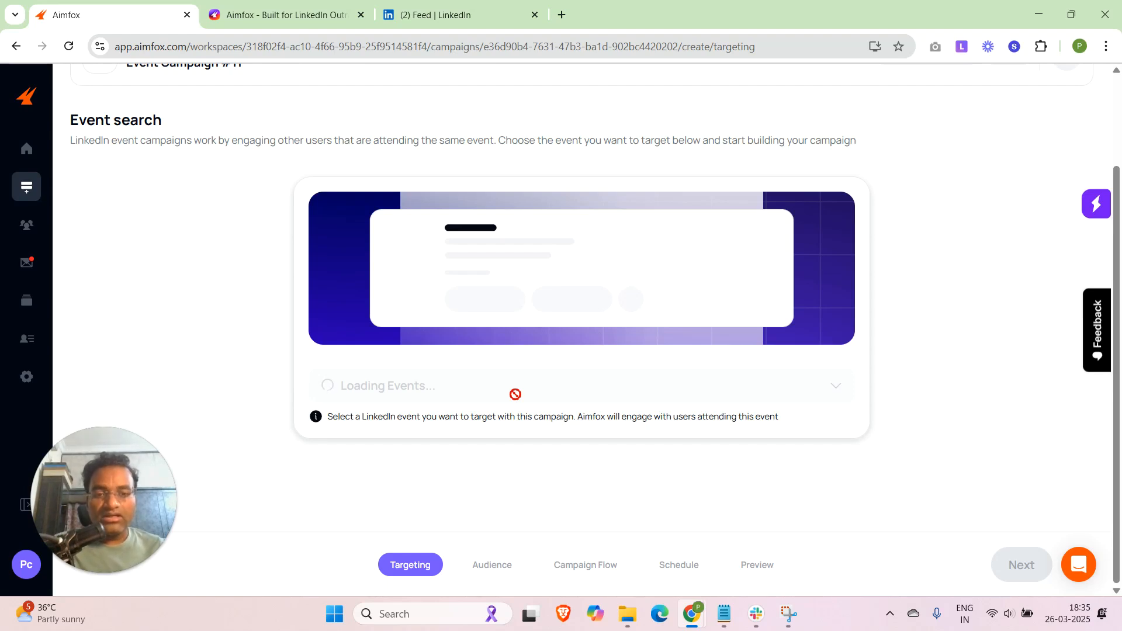
click(515, 392)
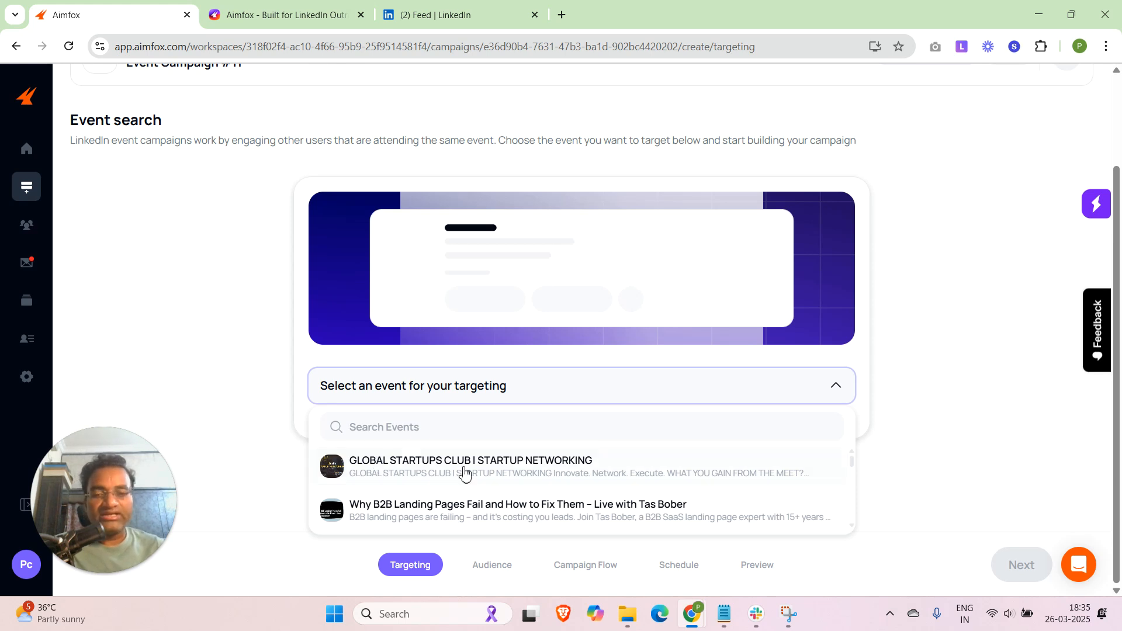
click(443, 471)
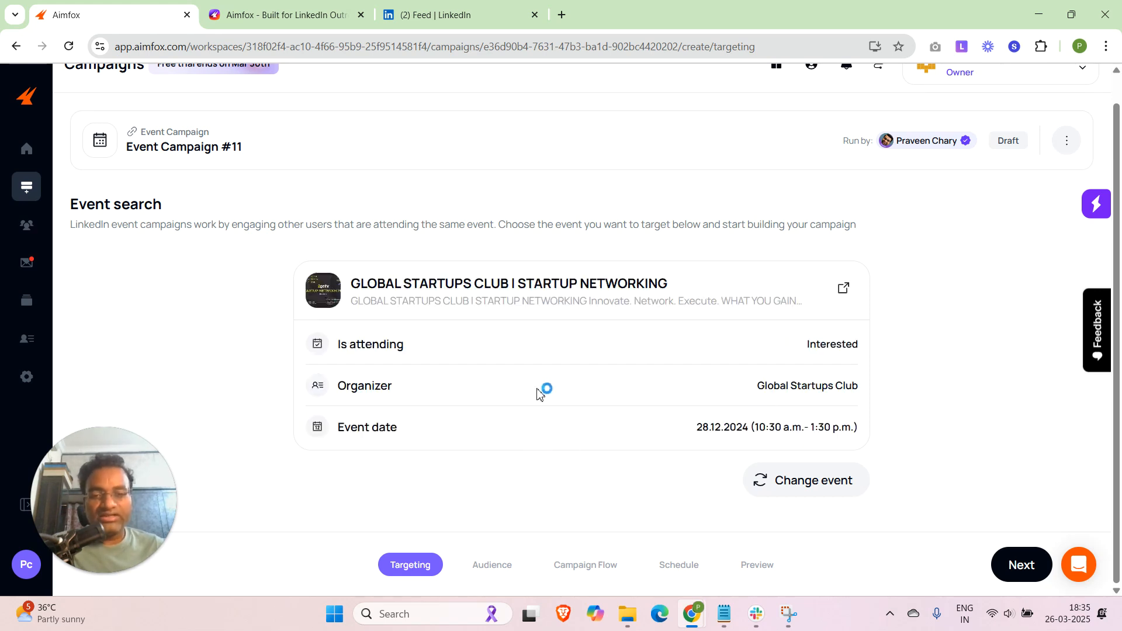
click(1021, 564)
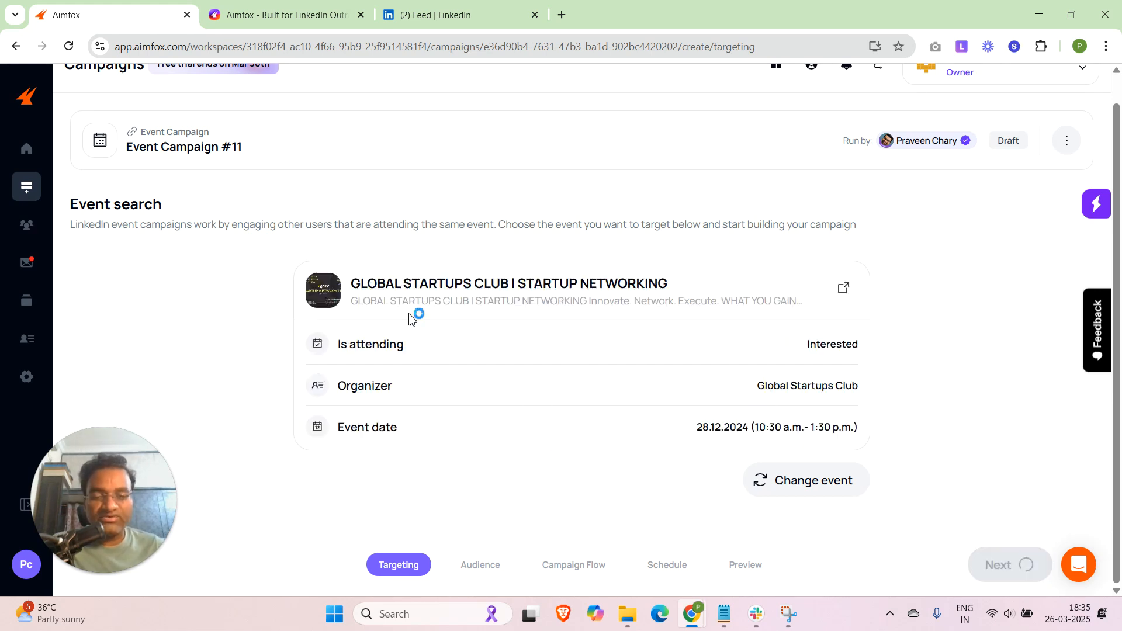
- Check the event attendees in the audience preview, then advance to the campaign flow and review its connection and InMail settings
scroll(489, 313, down, 2)
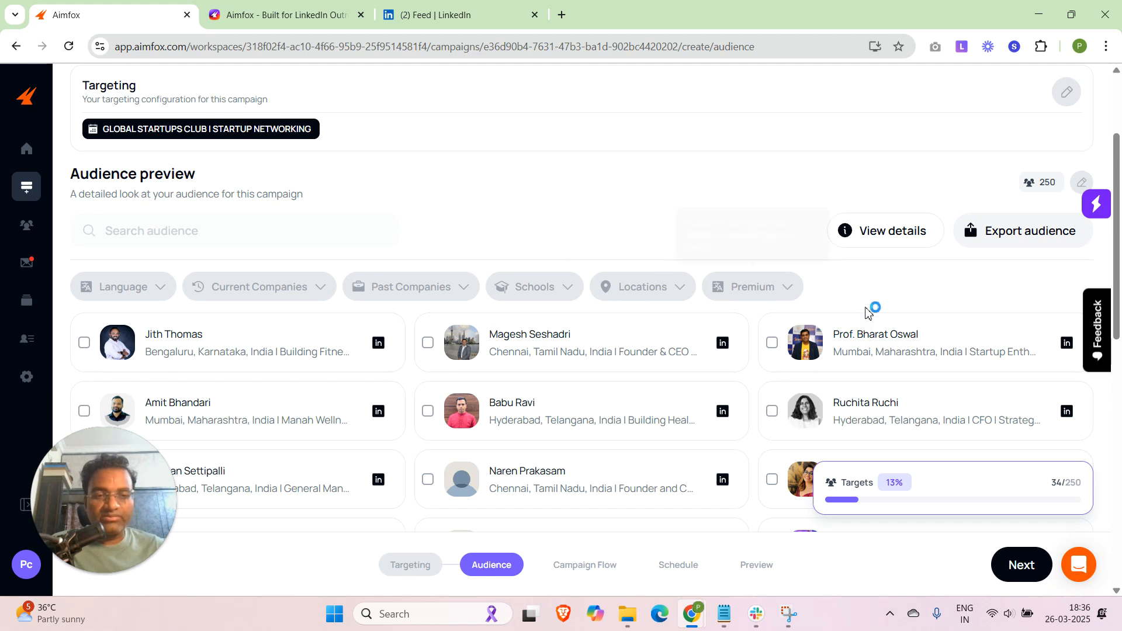
click(1020, 575)
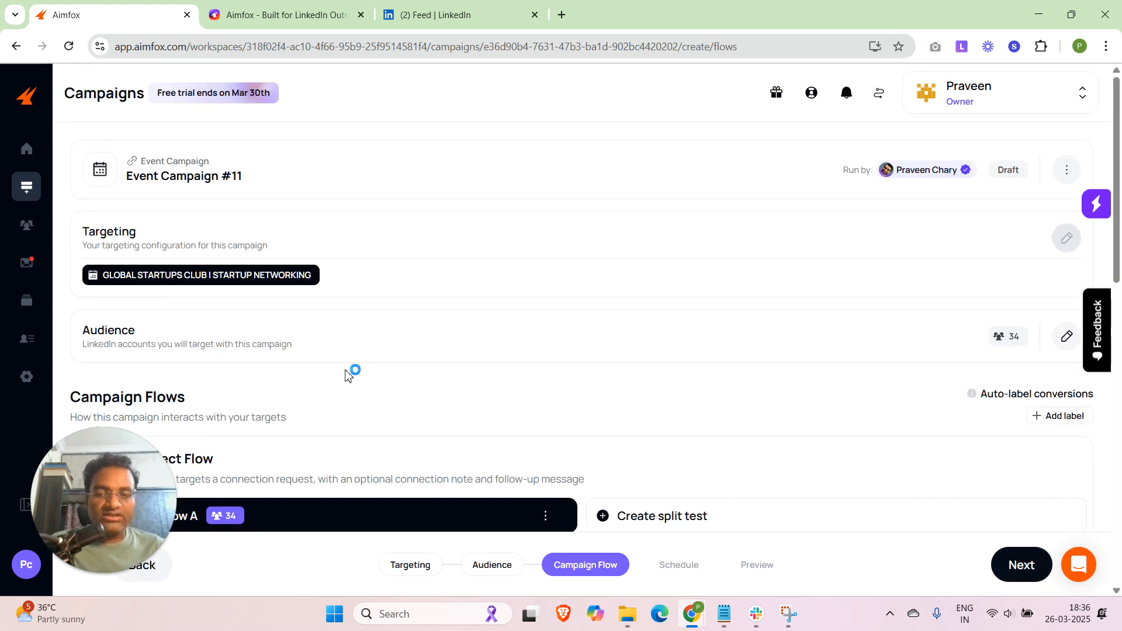
scroll(277, 349, down, 4)
scroll(175, 308, down, 5)
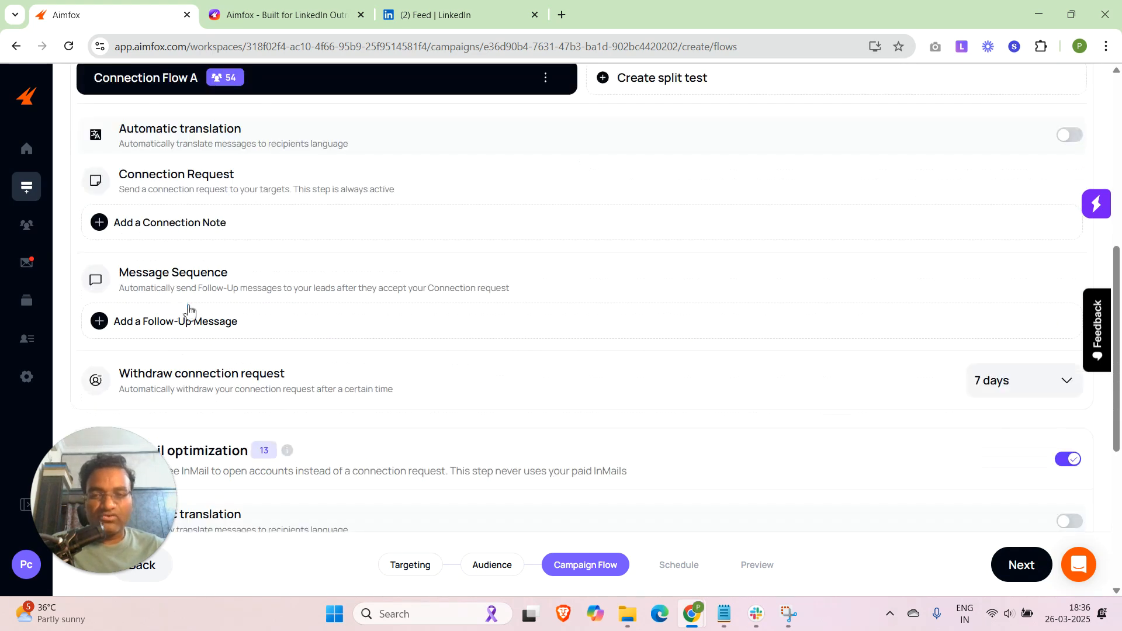
scroll(349, 275, down, 3)
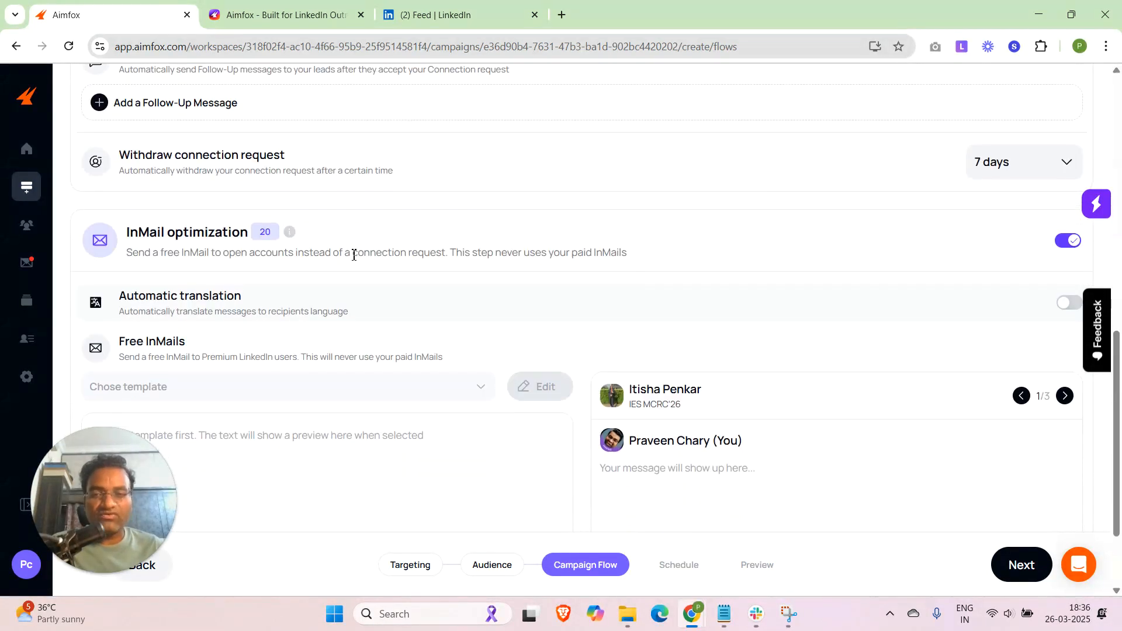
scroll(354, 258, up, 15)
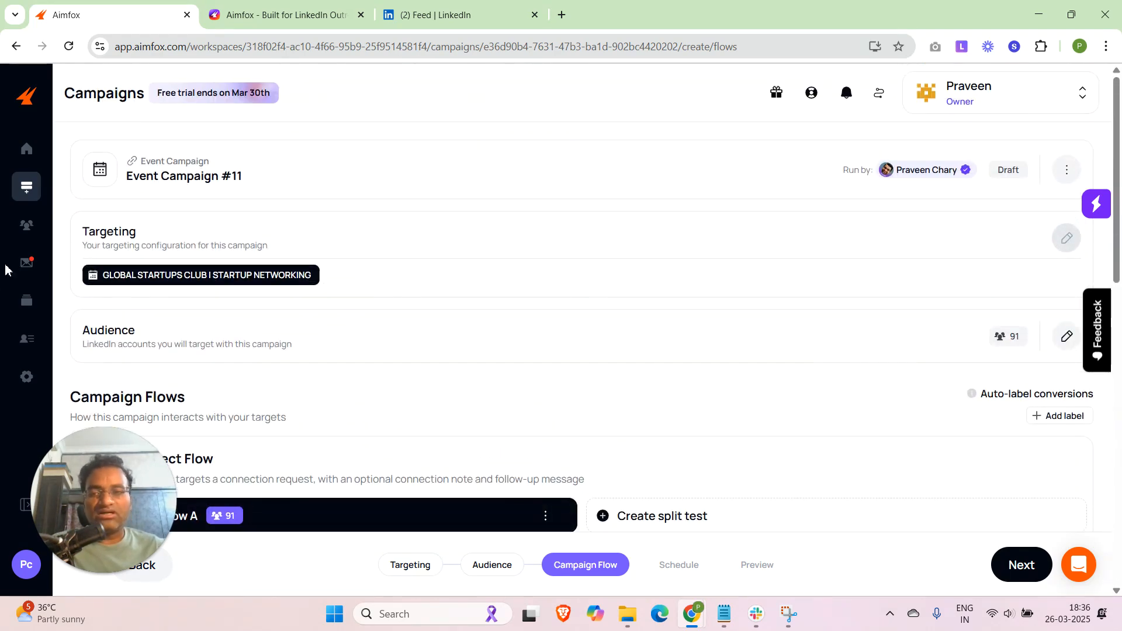
- Create a new Group campaign from the campaigns list, using the Connect outreach type
click(32, 189)
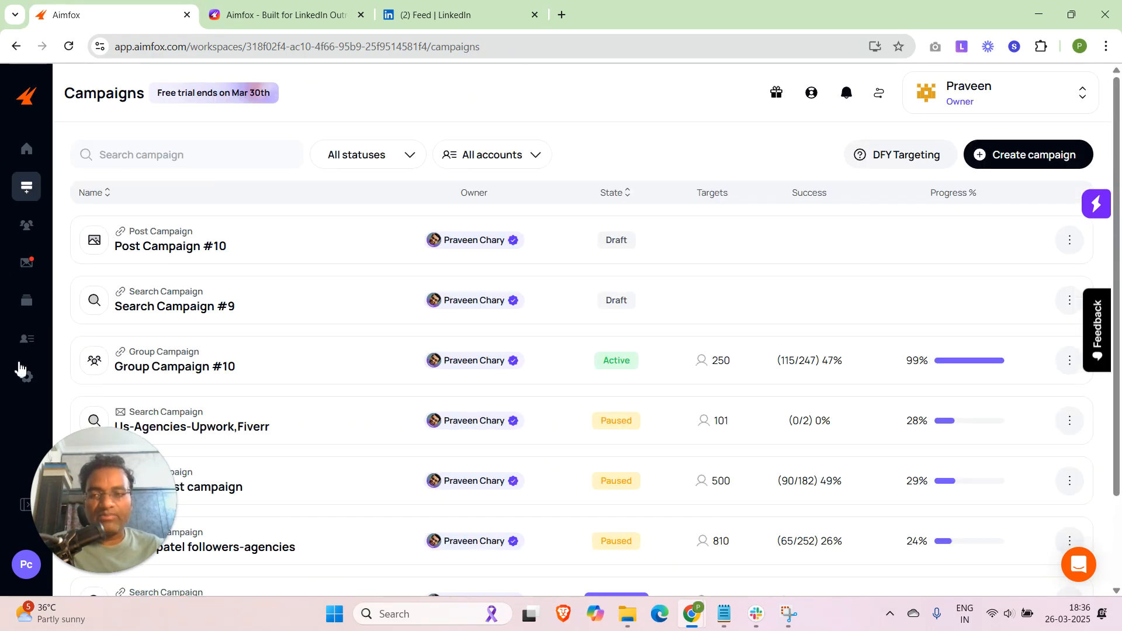
click(1033, 153)
click(662, 342)
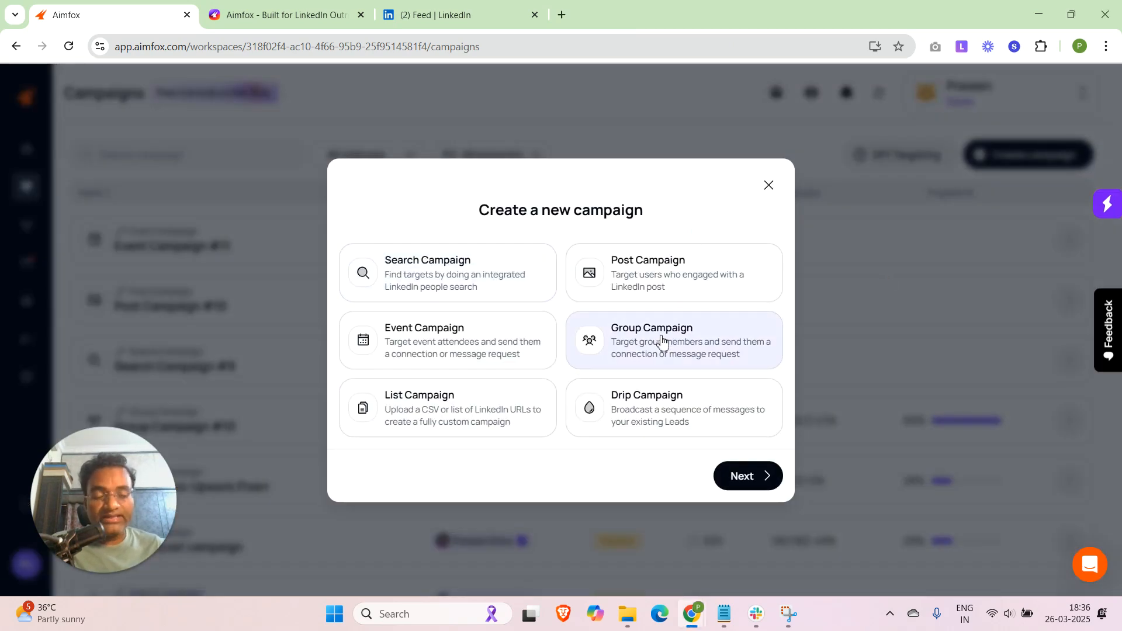
click(752, 476)
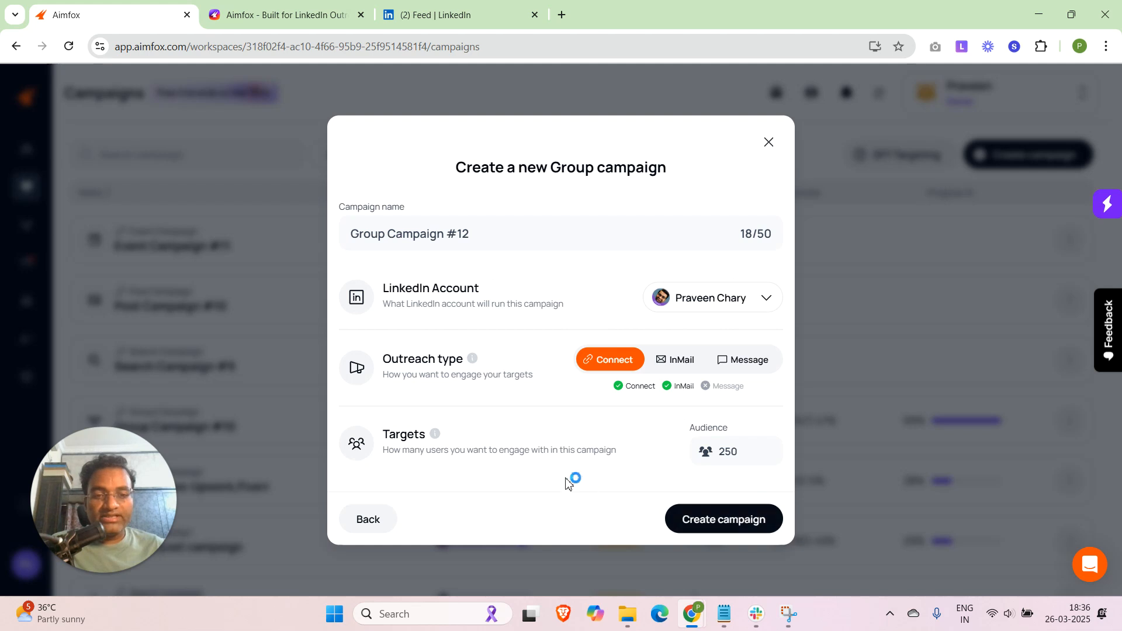
click(723, 528)
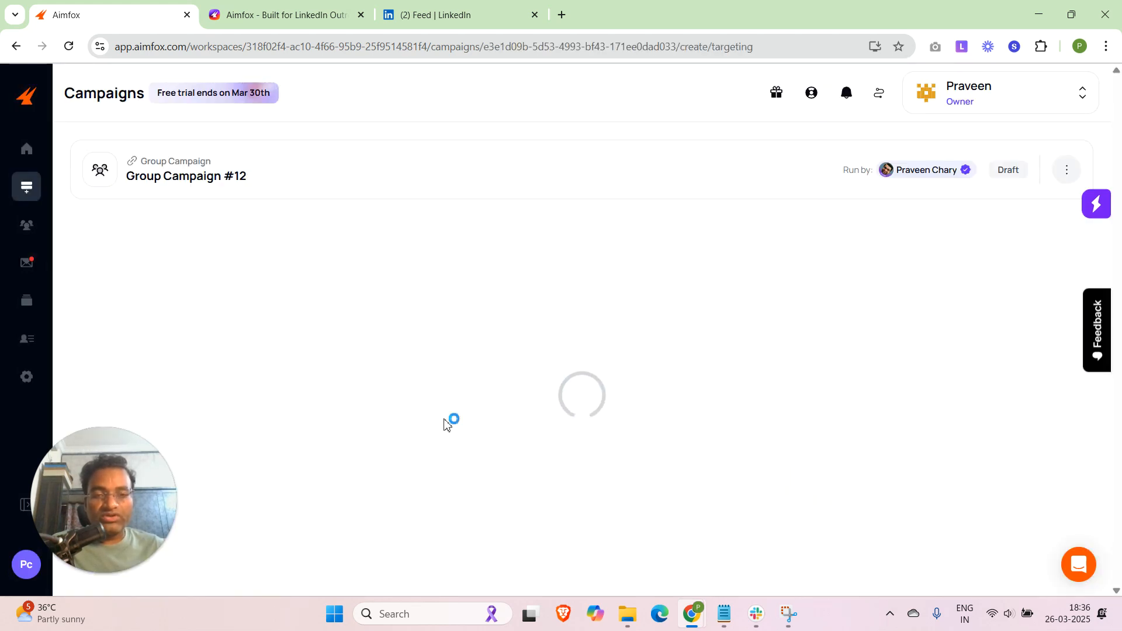
- Target the Digital Marketing group in the Group campaign, then continue to the audience stage and look over the preview
scroll(458, 426, down, 2)
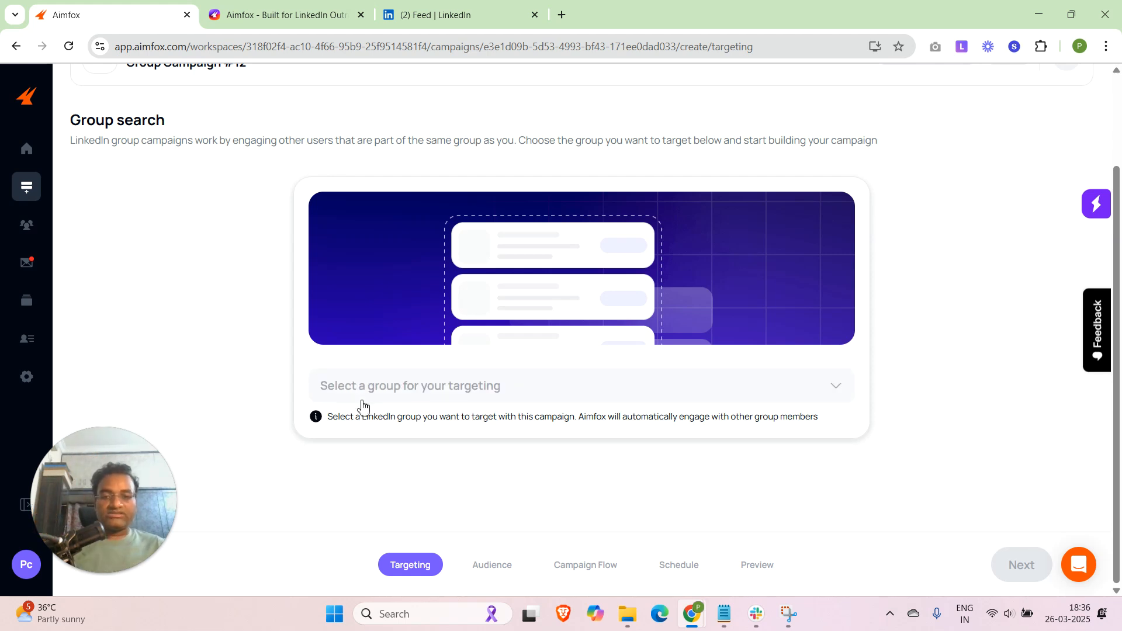
click(408, 393)
scroll(399, 462, down, 1)
scroll(399, 462, down, 2)
scroll(399, 462, up, 3)
click(399, 463)
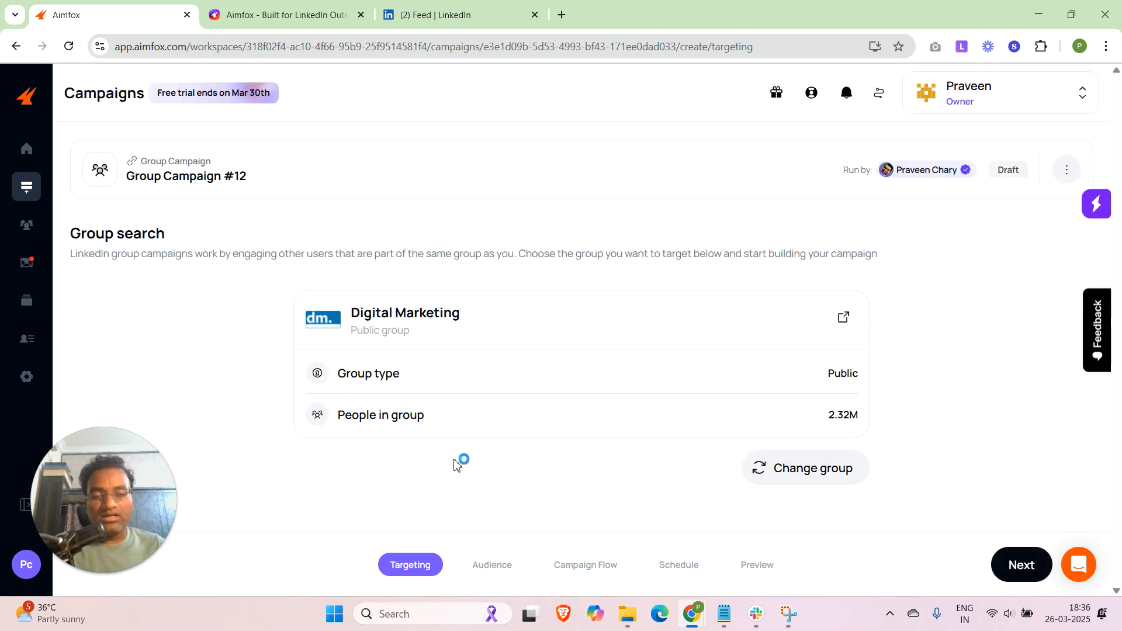
click(1020, 565)
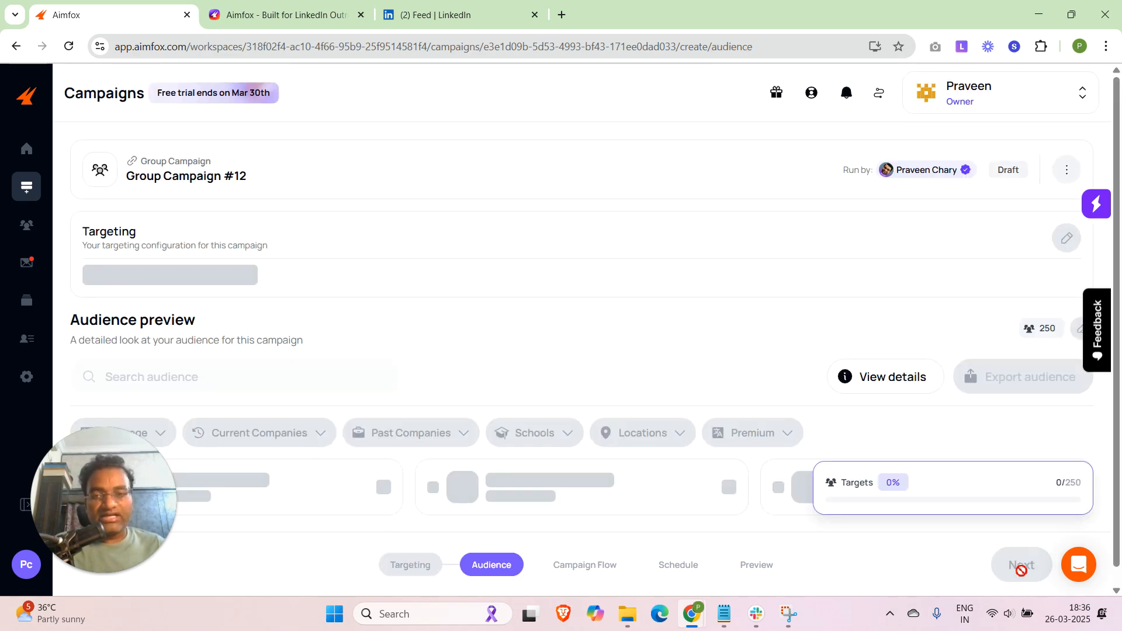
scroll(193, 409, down, 3)
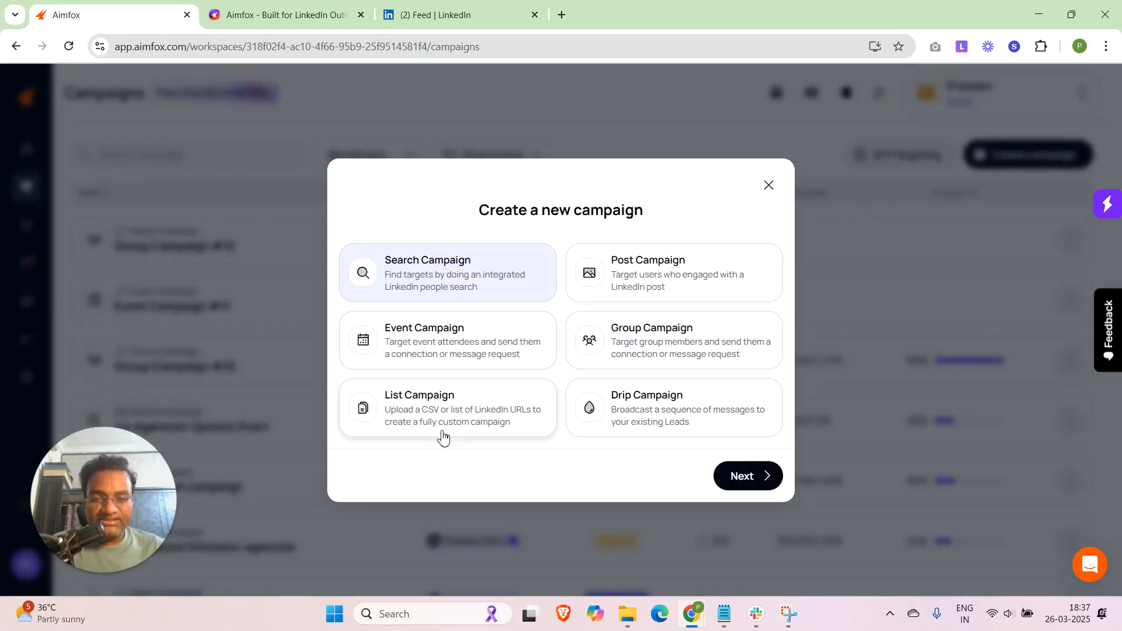
- Create a new List campaign using Connect outreach and open the CSV upload for its targeting list
click(444, 436)
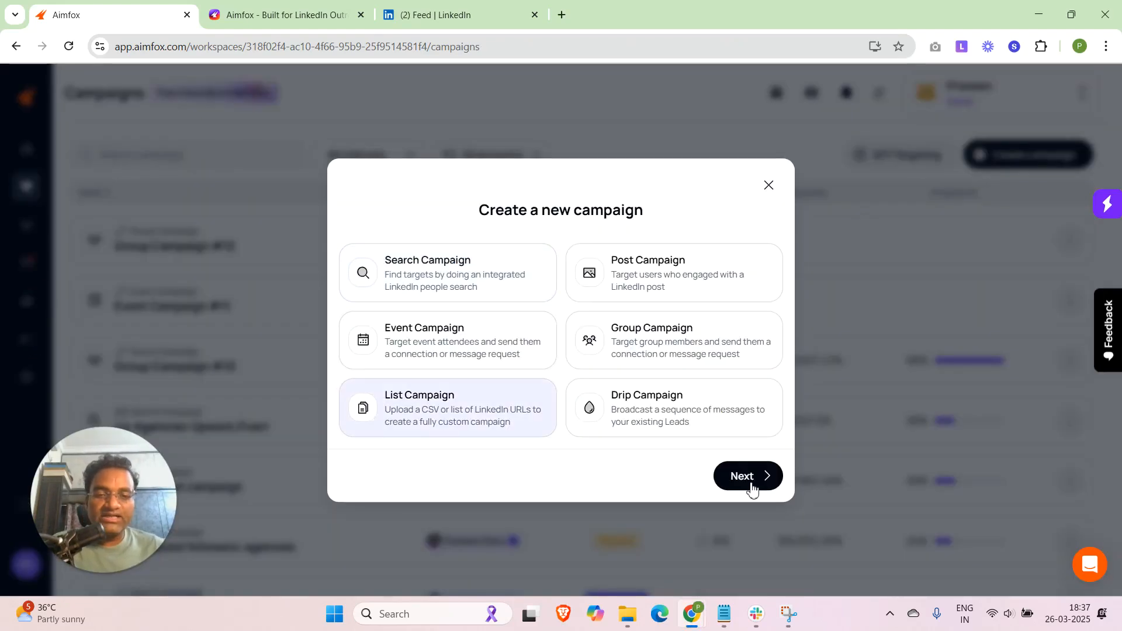
click(768, 476)
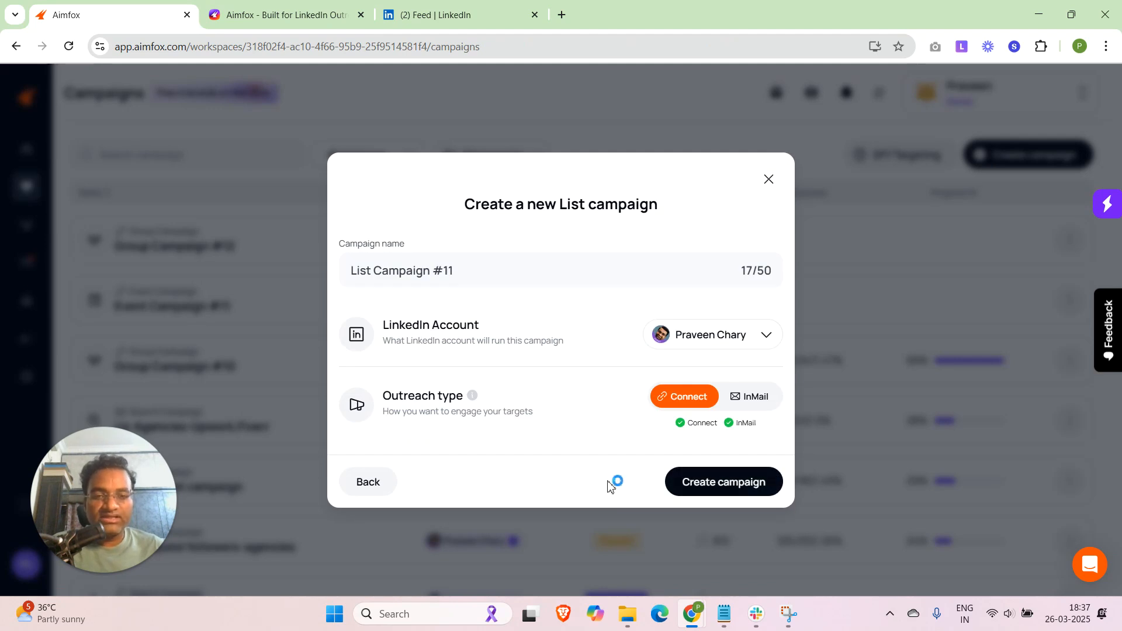
click(731, 496)
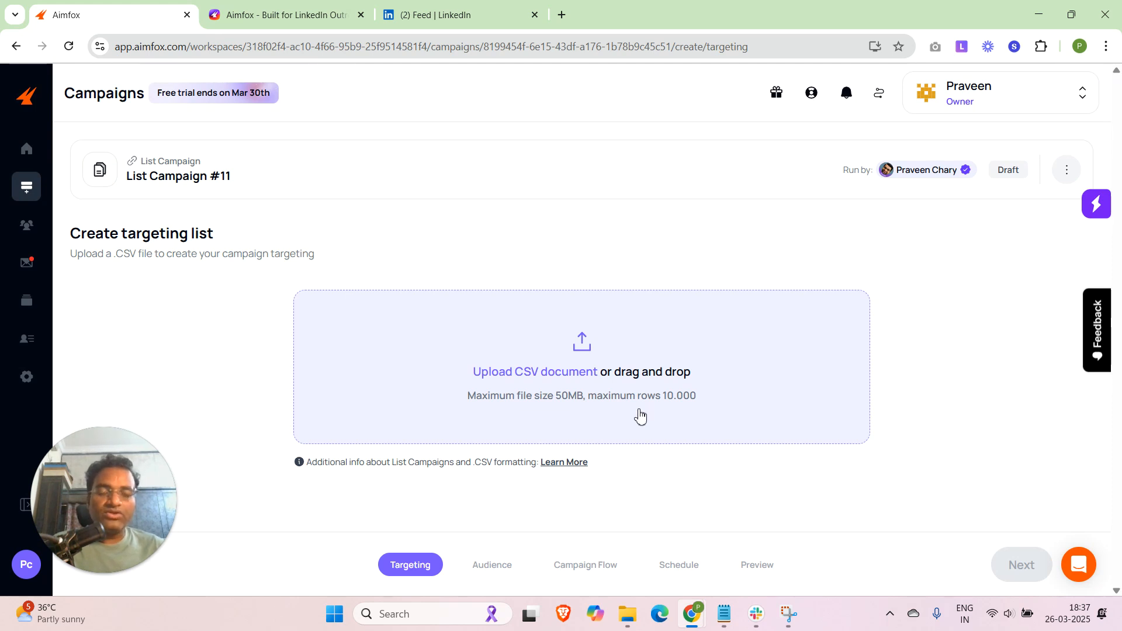
click(572, 416)
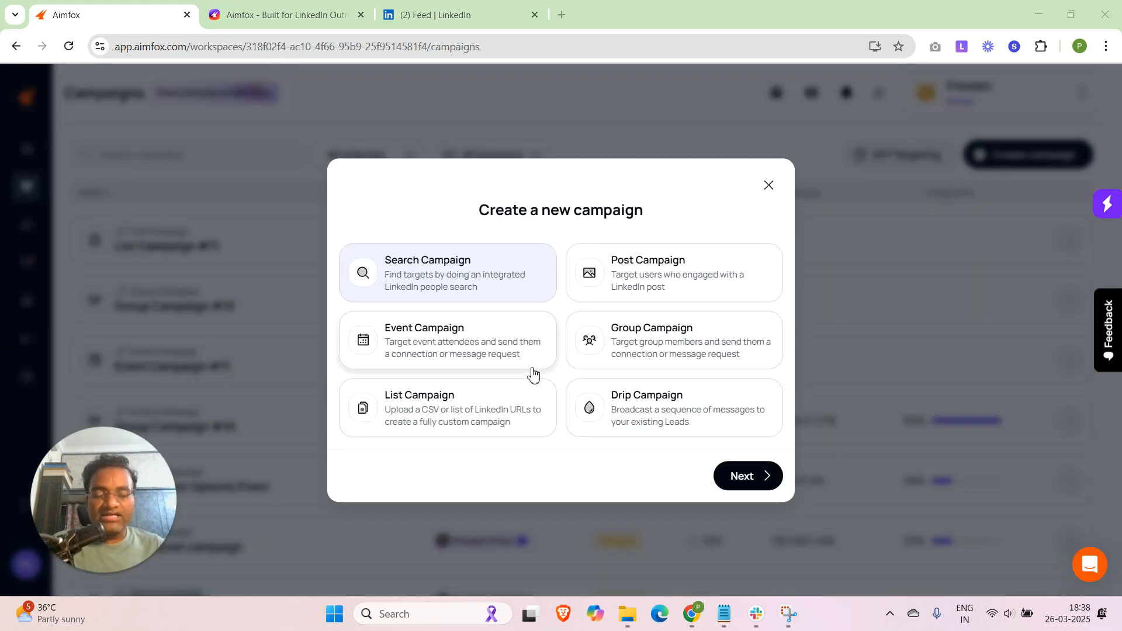
- Create a new Drip campaign with the Message outreach type and bring up its targeting setup
click(588, 406)
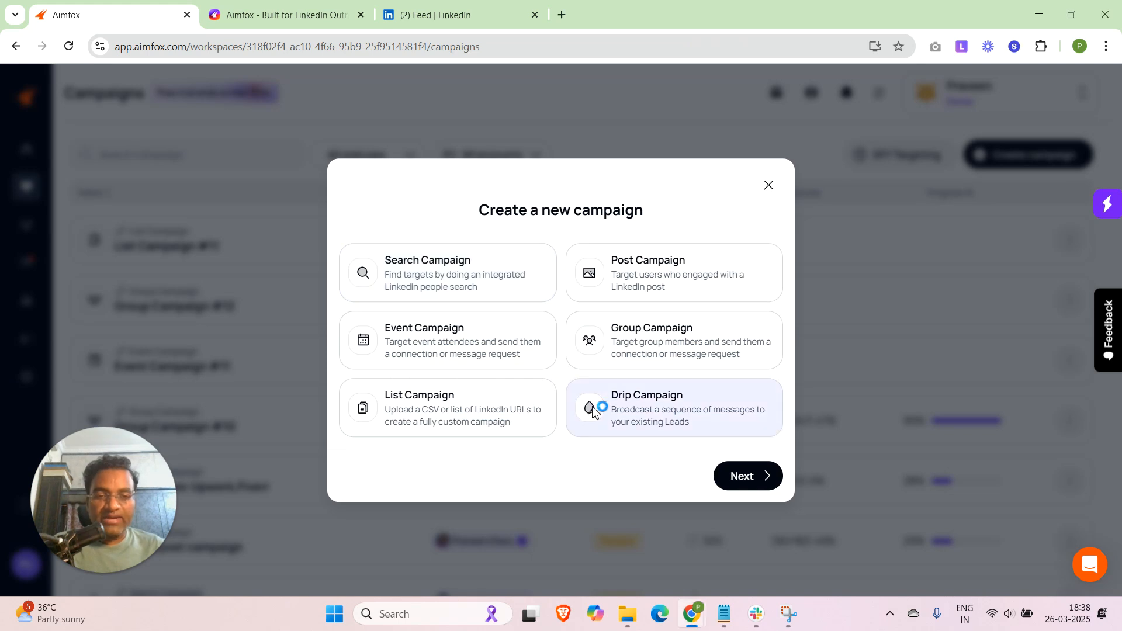
click(728, 478)
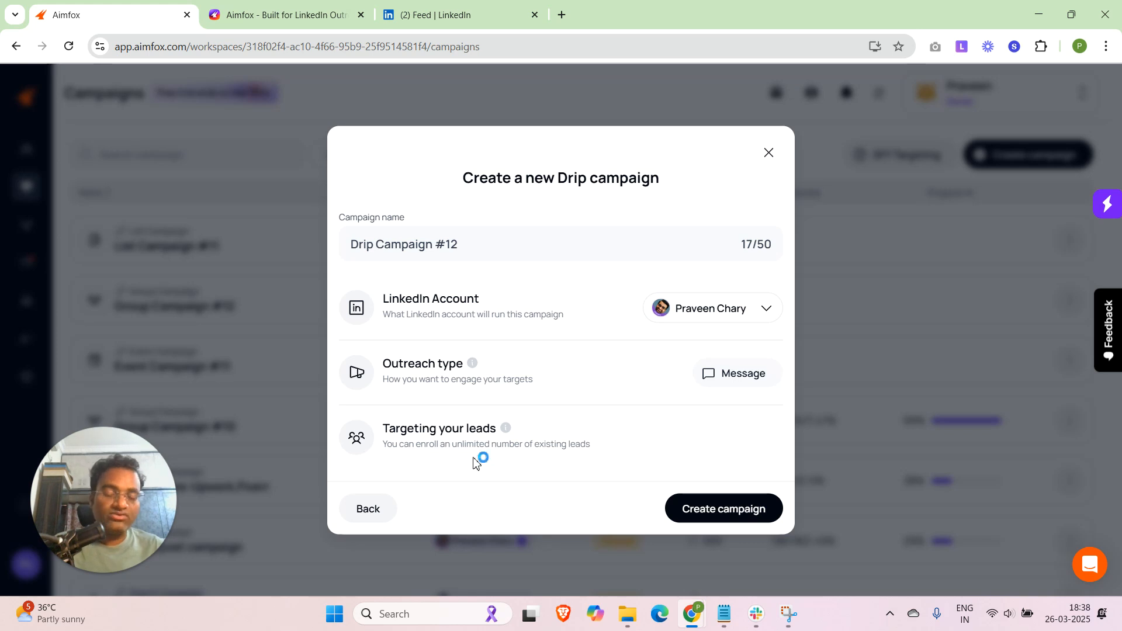
click(734, 521)
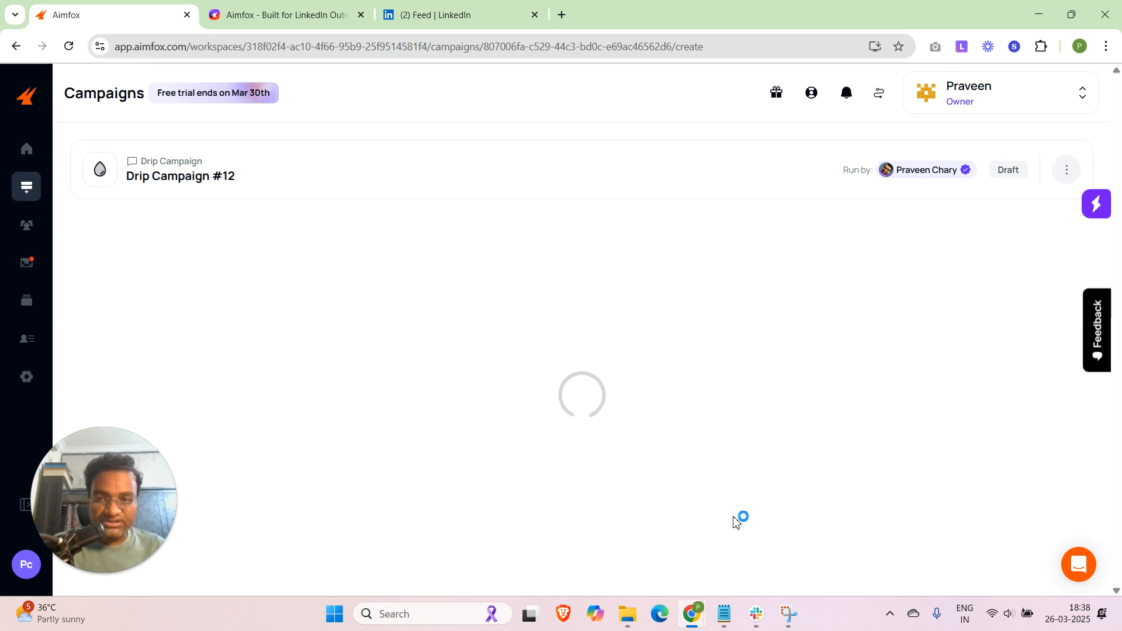
scroll(605, 416, down, 1)
scroll(434, 386, up, 1)
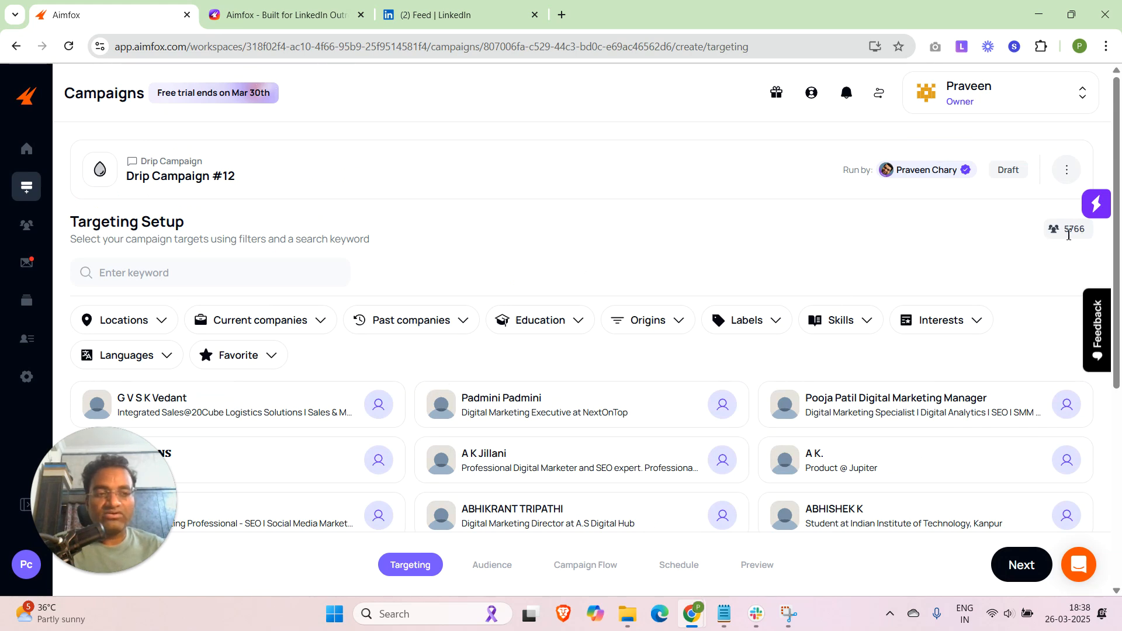
- Check the Drip campaign's total lead count, the keyword search field and the Locations filter options
drag(1079, 234, 1088, 232)
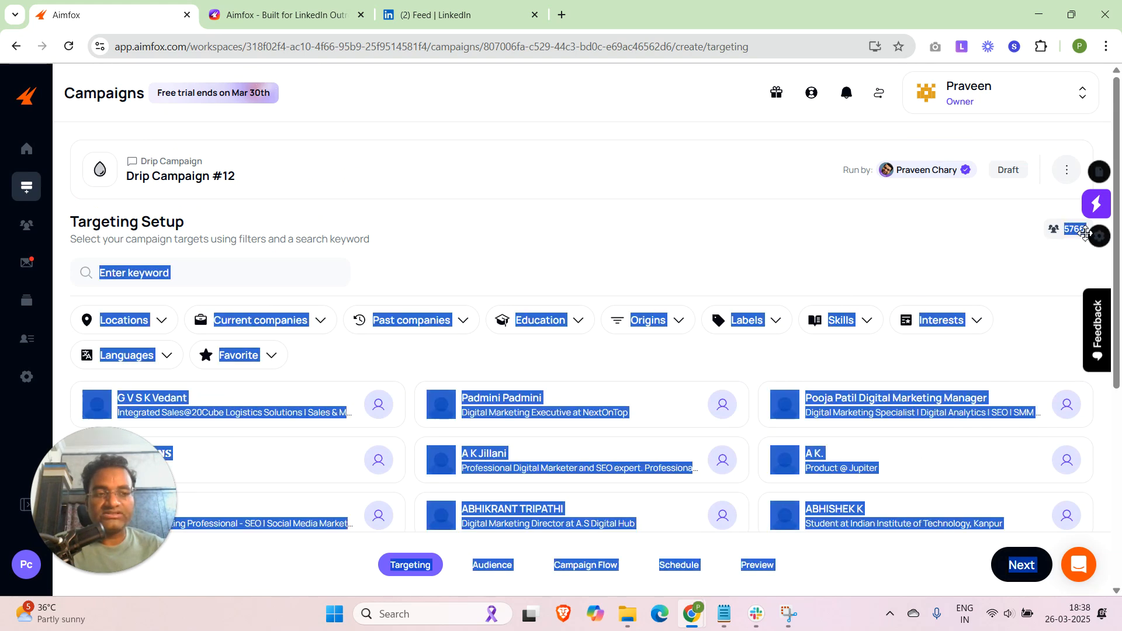
click(1016, 252)
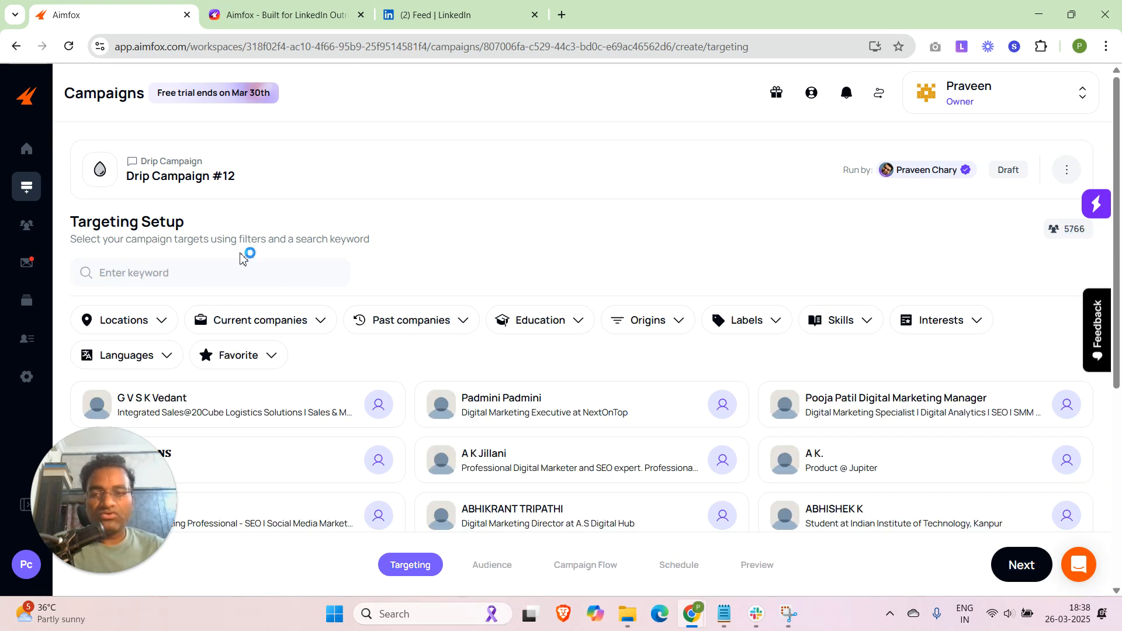
click(182, 273)
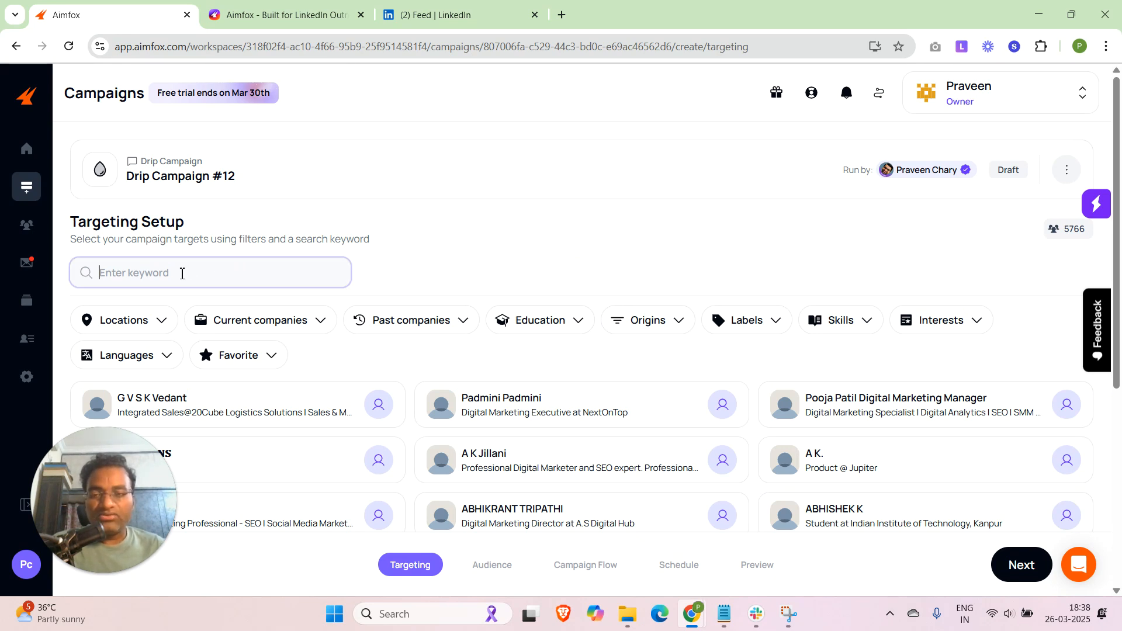
click(387, 269)
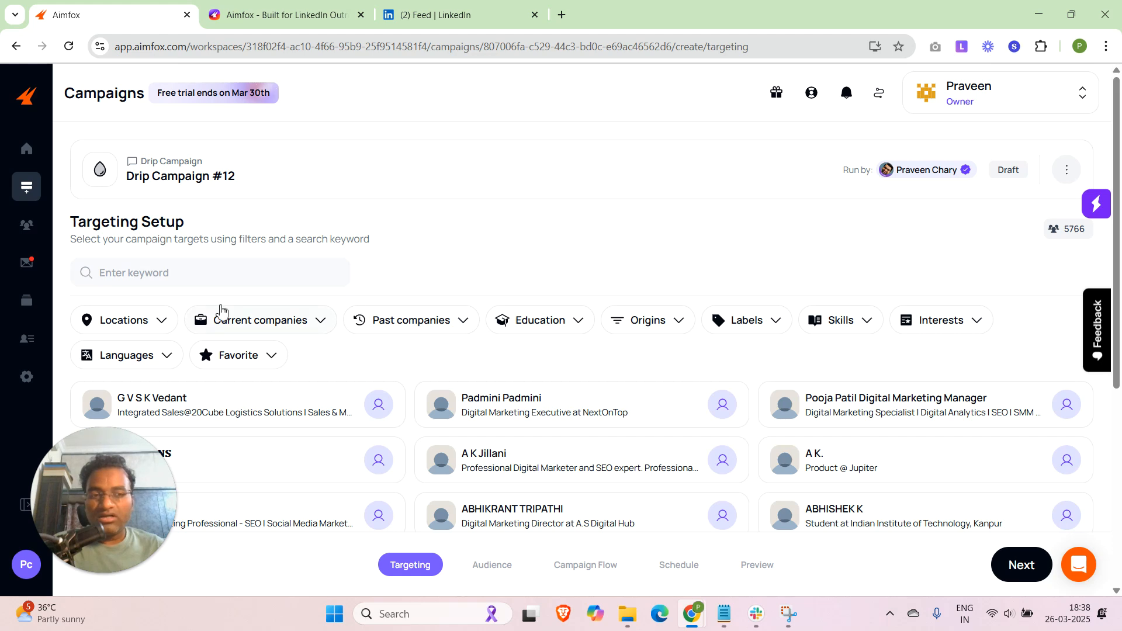
click(135, 327)
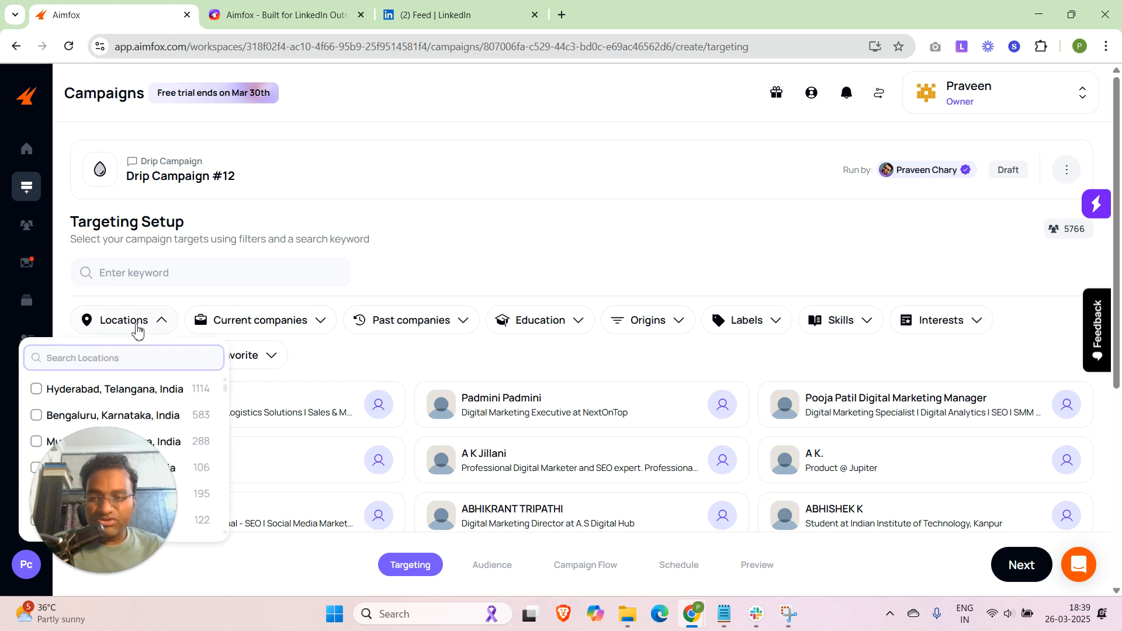
click(500, 275)
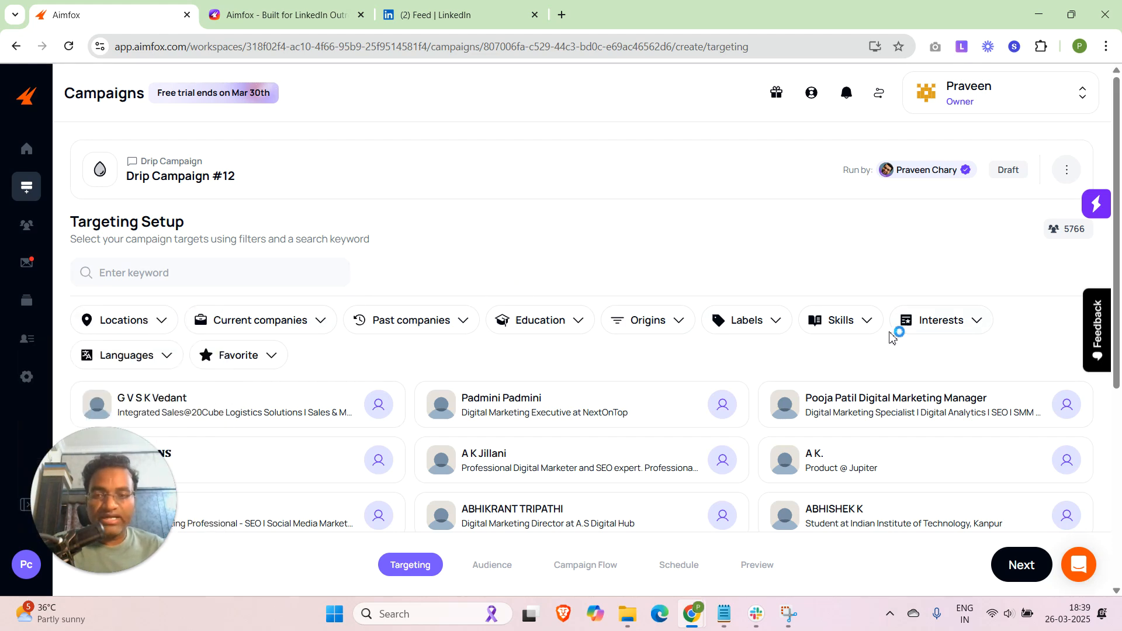
- Look through the Interests, Skills, Favorite, Languages and Origins filters available for targeting existing leads
click(937, 331)
click(840, 329)
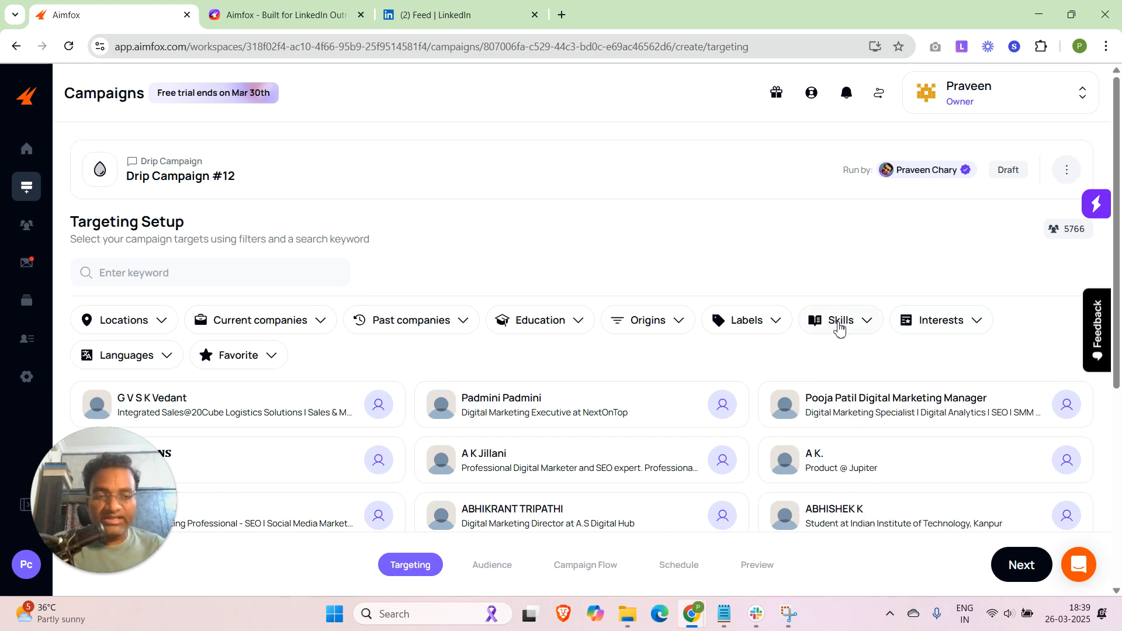
click(263, 363)
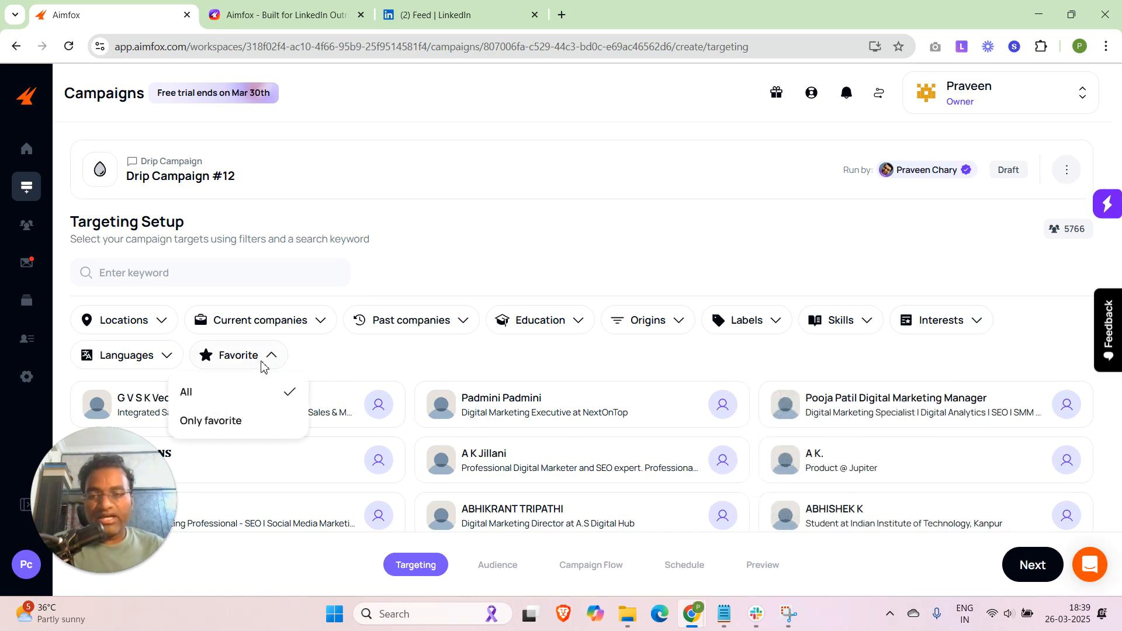
click(133, 367)
click(134, 367)
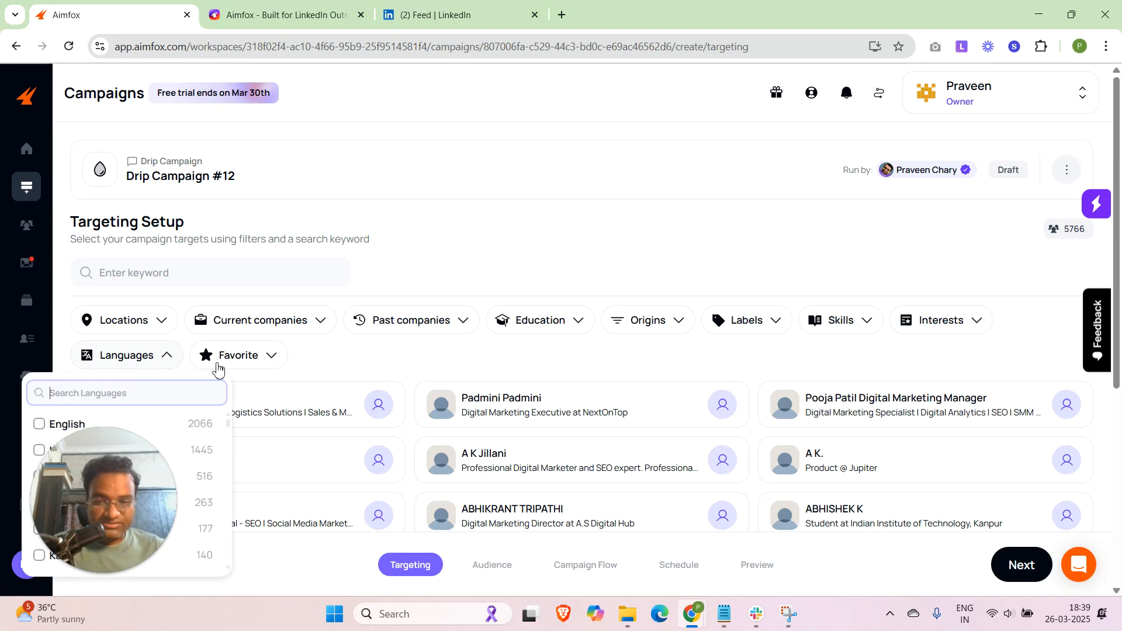
click(130, 367)
click(128, 365)
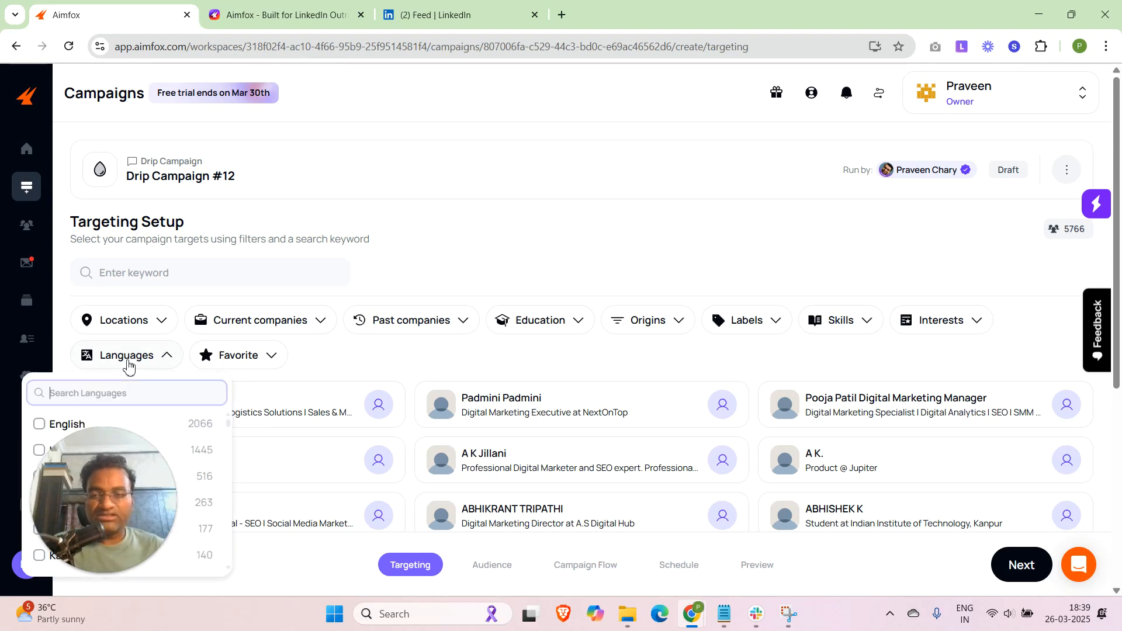
click(388, 360)
click(657, 325)
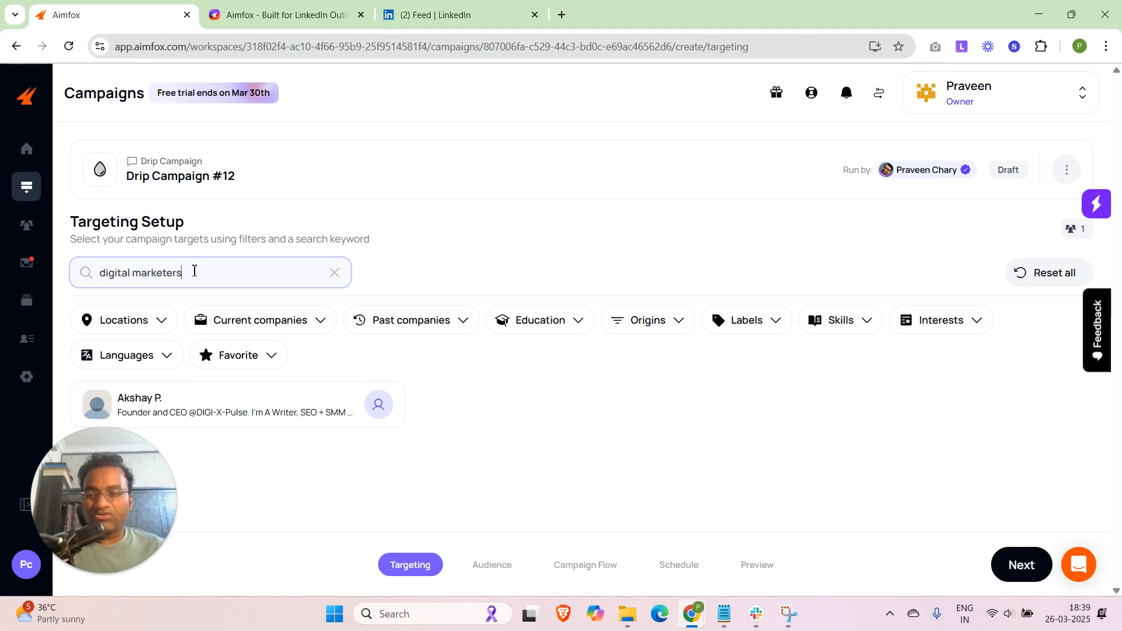
- Clear the "digital marketers" keyword from the Drip campaign's lead search
drag(195, 271, 100, 276)
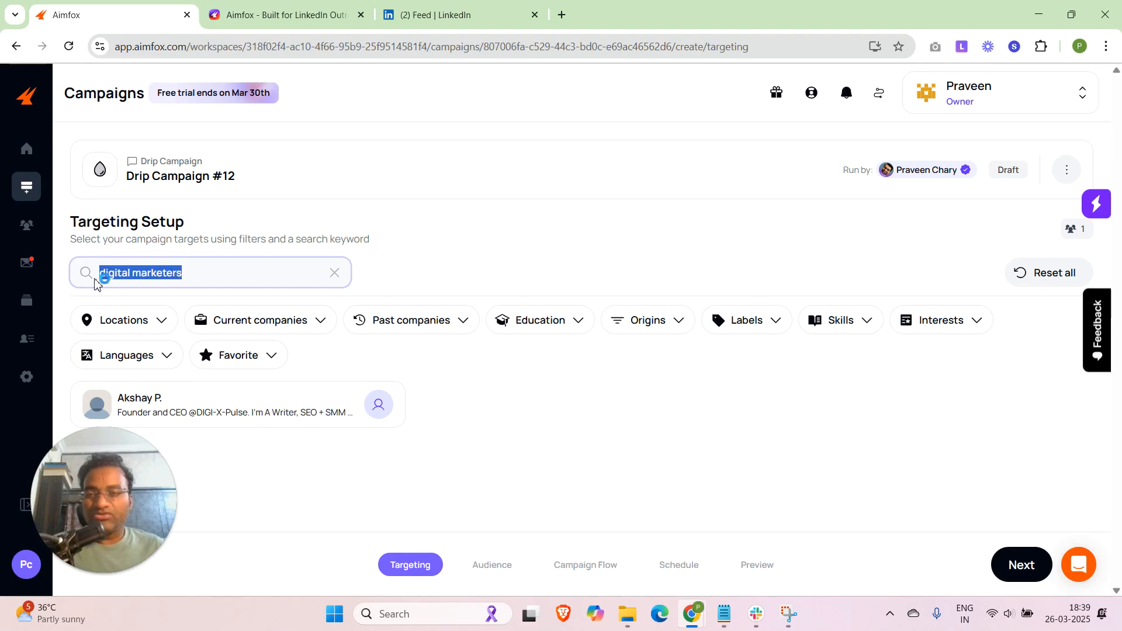
click(204, 277)
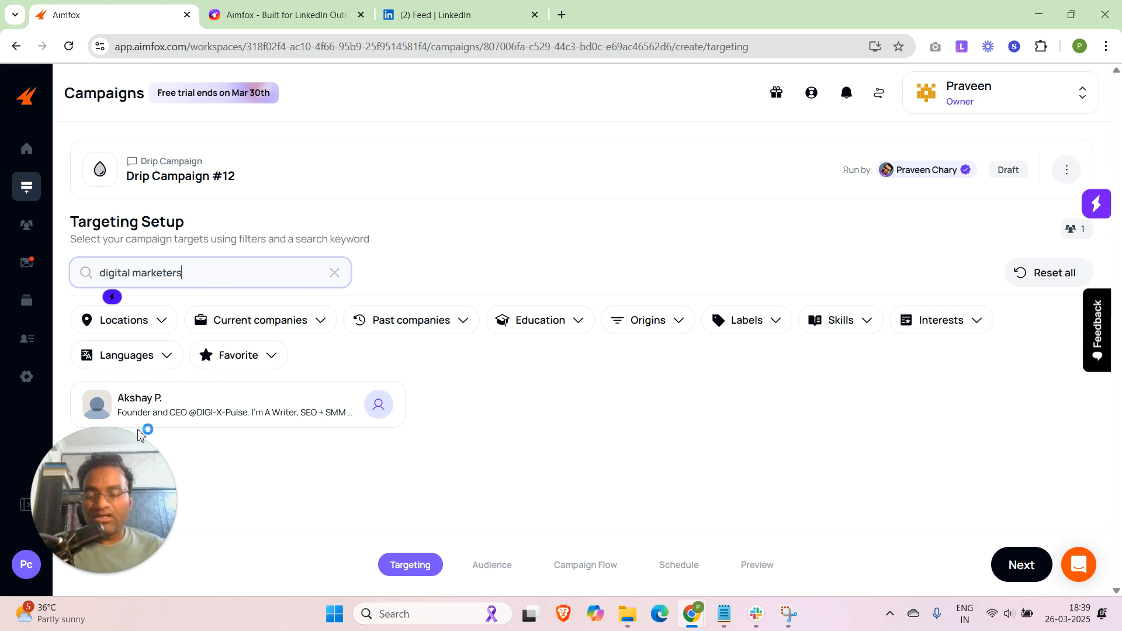
click(334, 273)
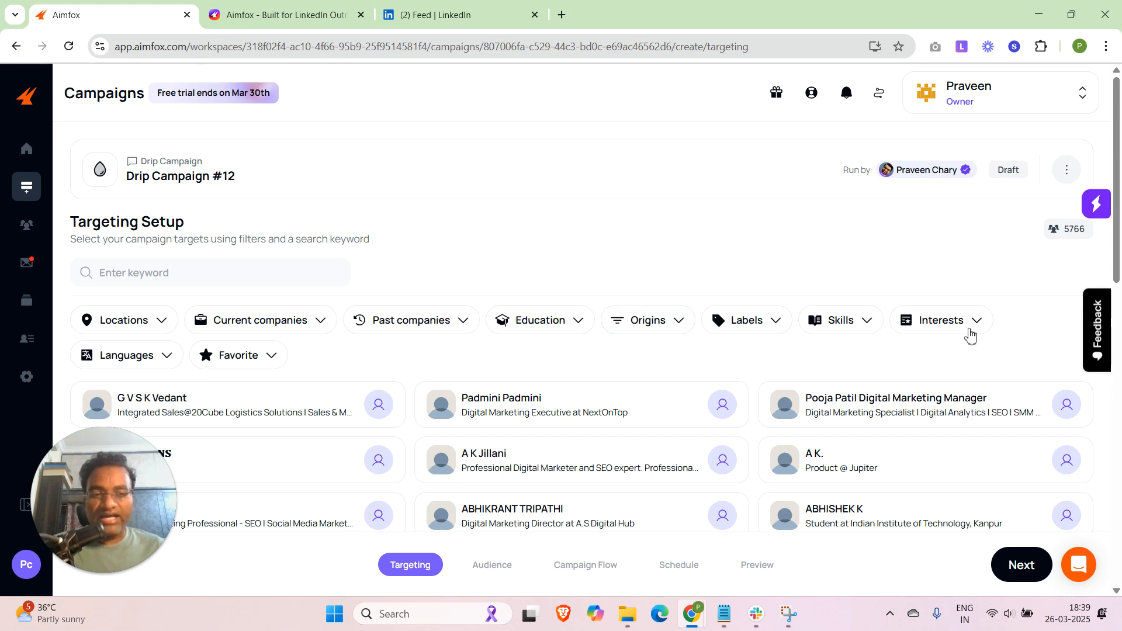
- Examine the options offered by the Interests filter and the full list of lead sources in the Origins filter
click(971, 331)
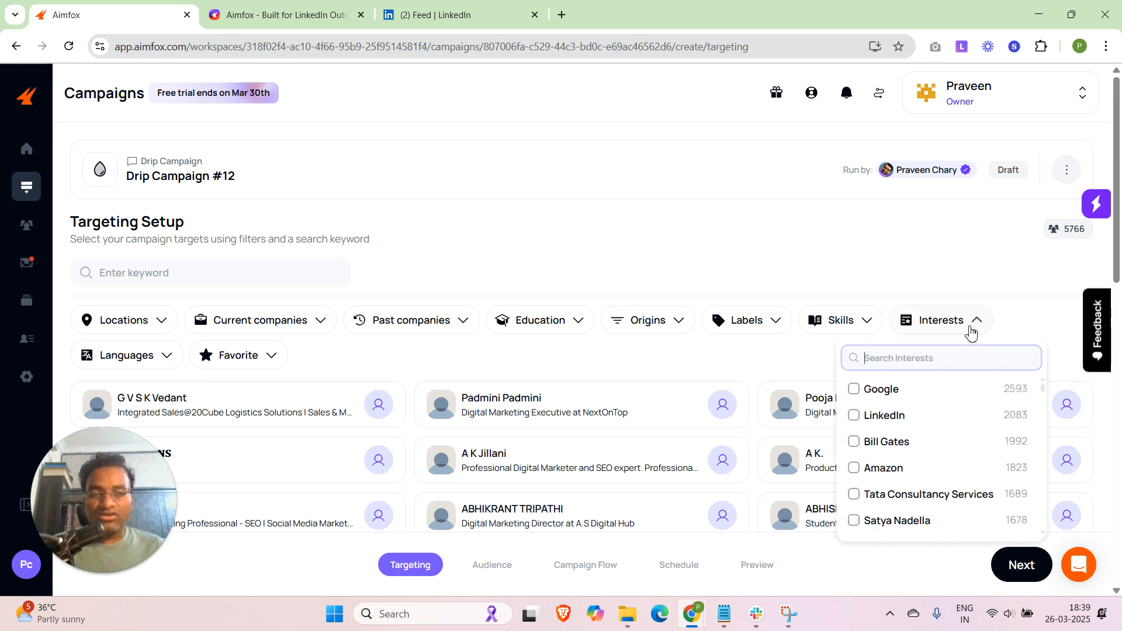
click(797, 363)
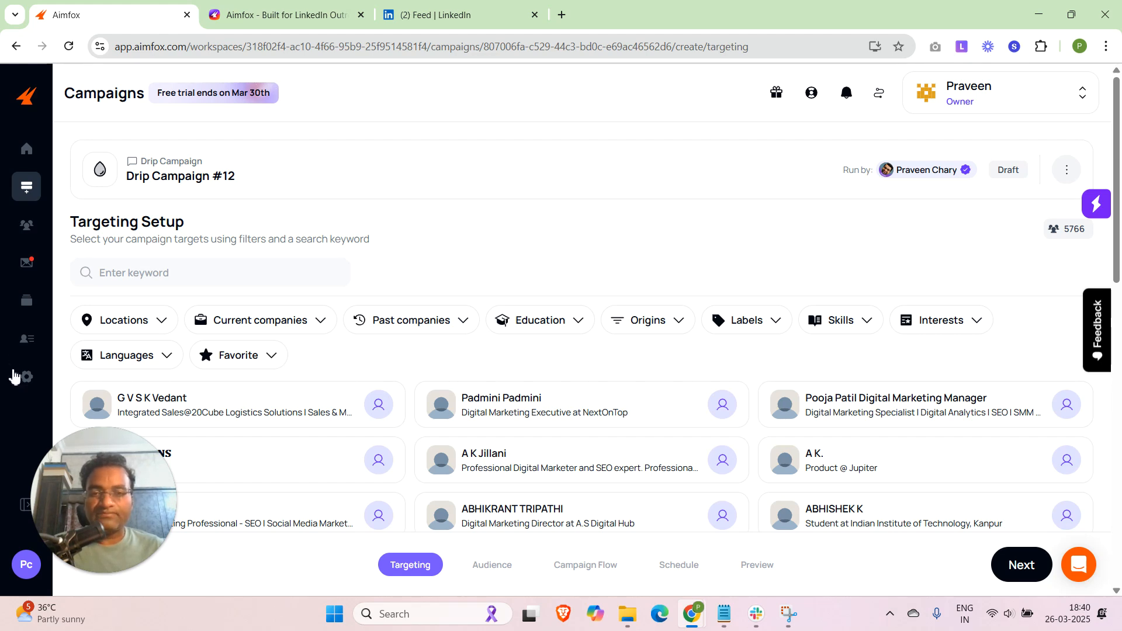
click(17, 376)
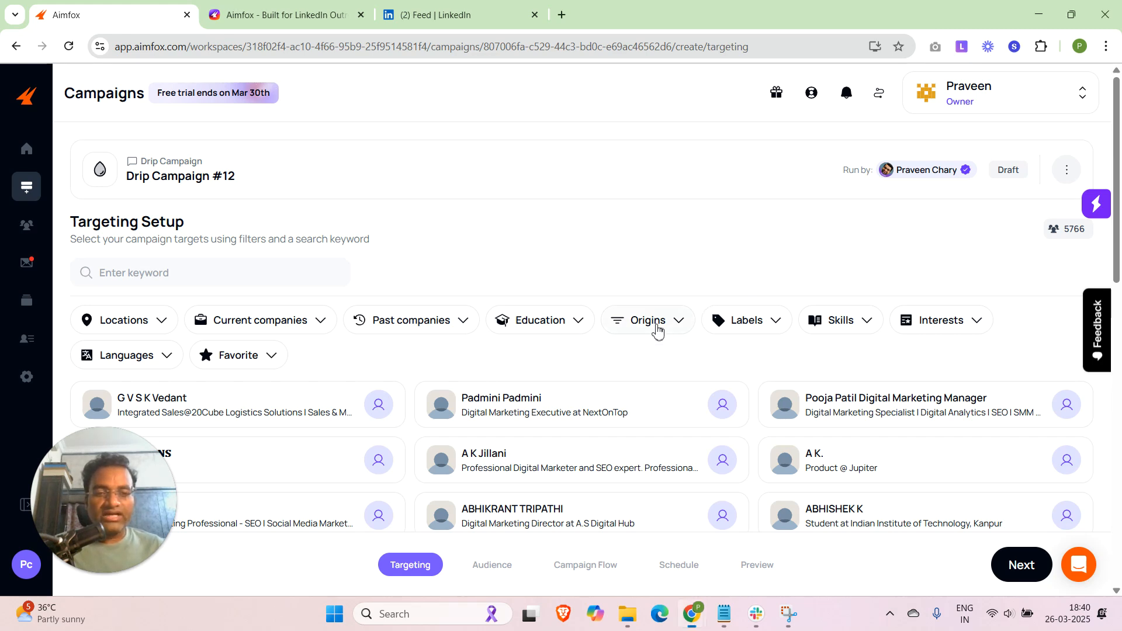
click(657, 328)
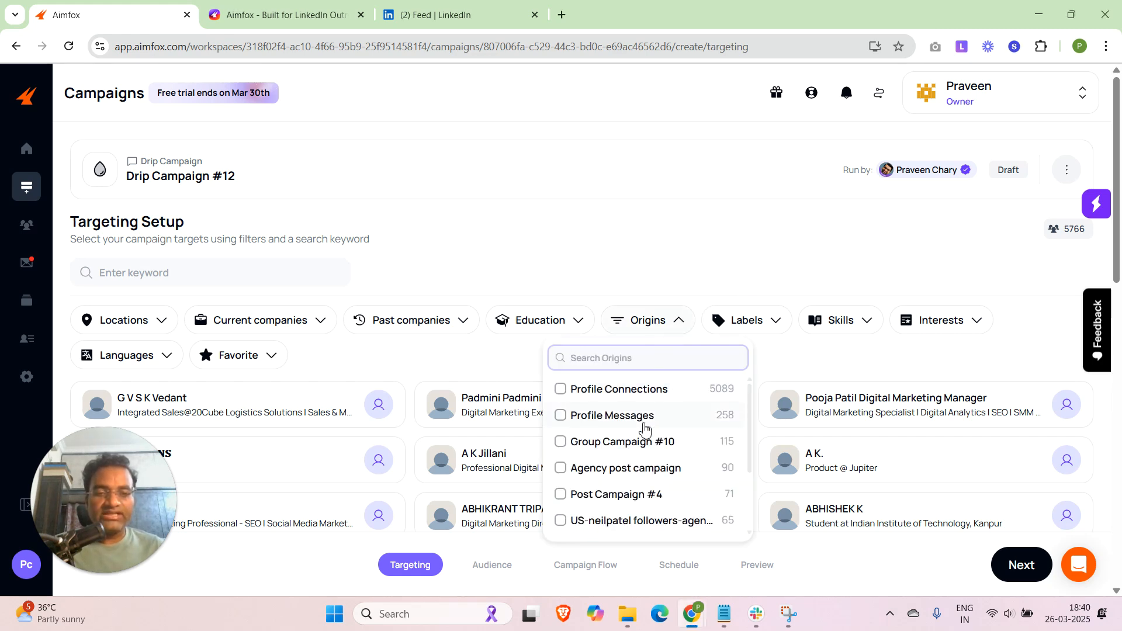
scroll(643, 432, down, 2)
scroll(643, 452, down, 1)
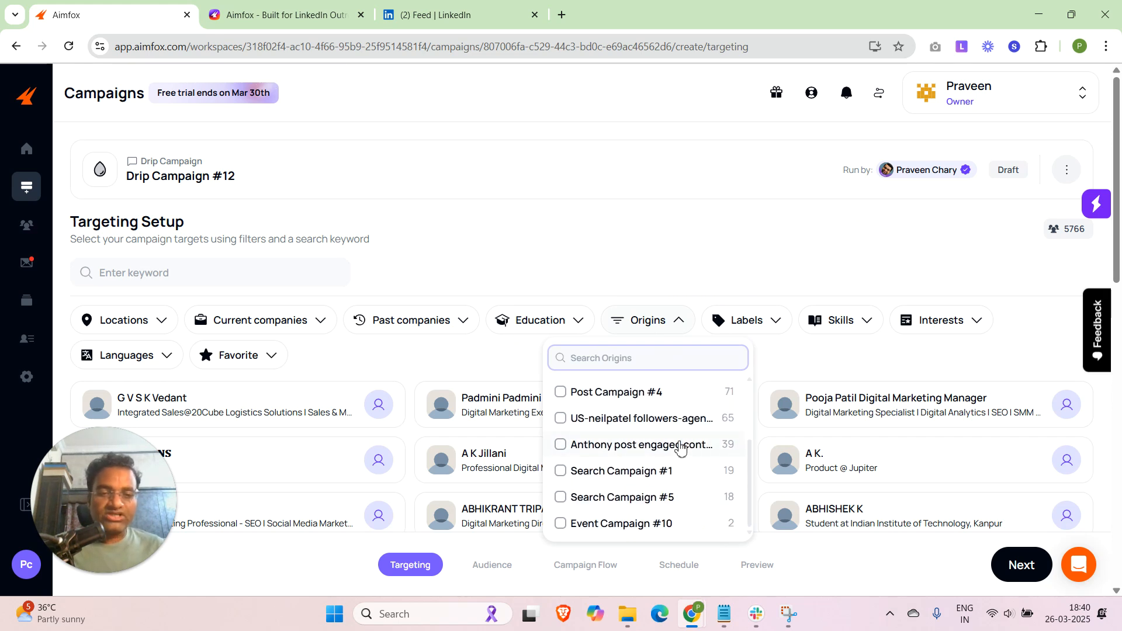
- Review the first entries in the Origins filter, close it and return to the list of all campaigns
scroll(679, 447, up, 3)
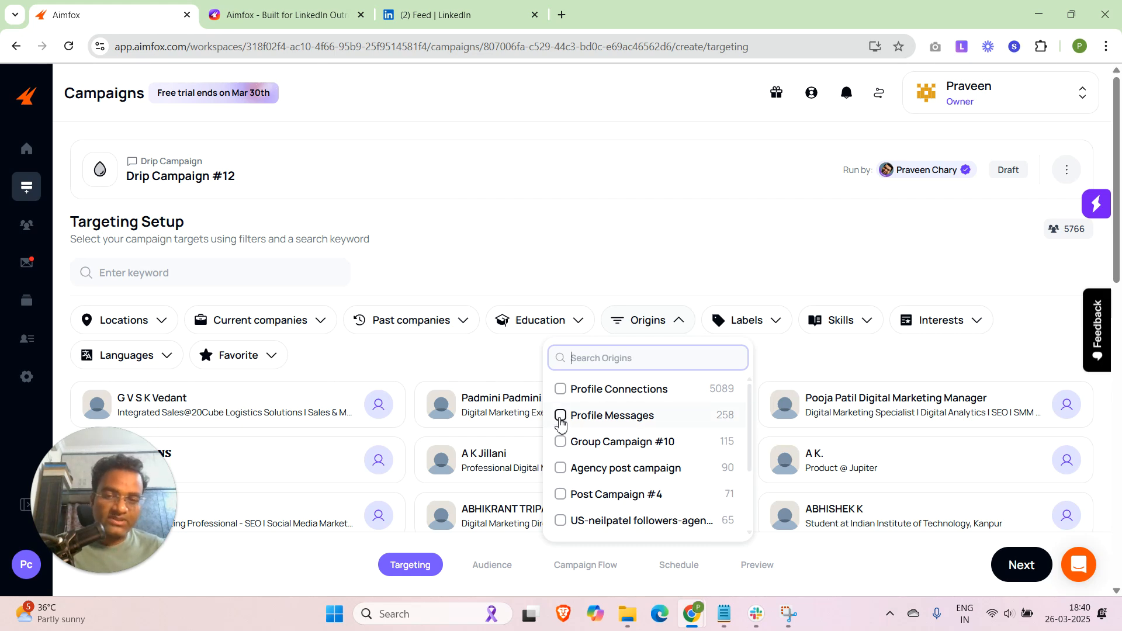
click(516, 369)
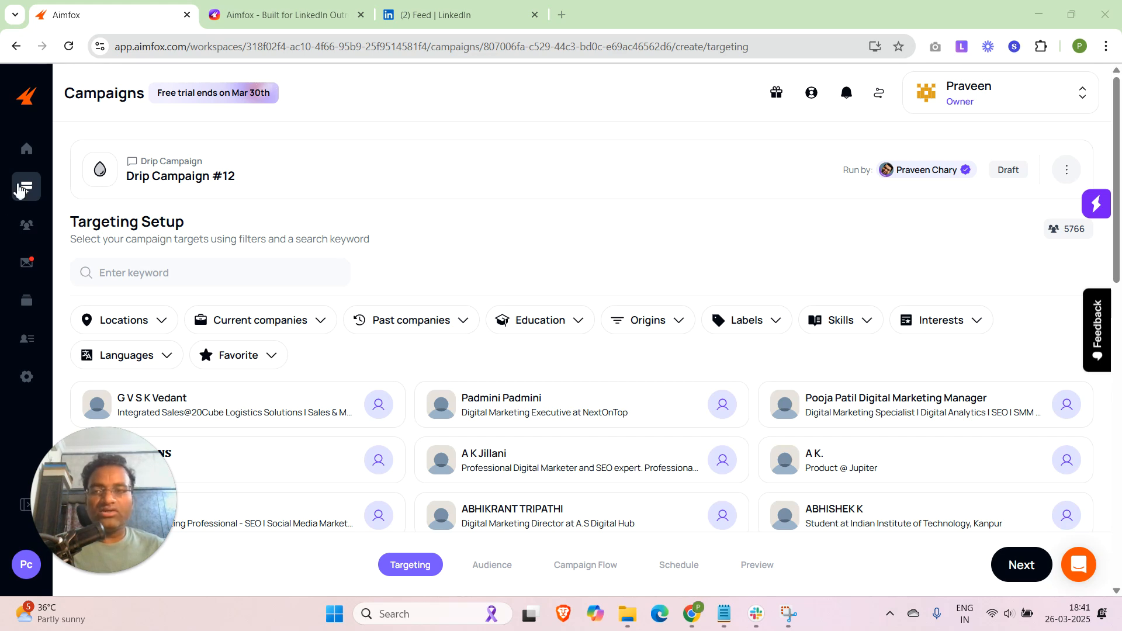
click(27, 188)
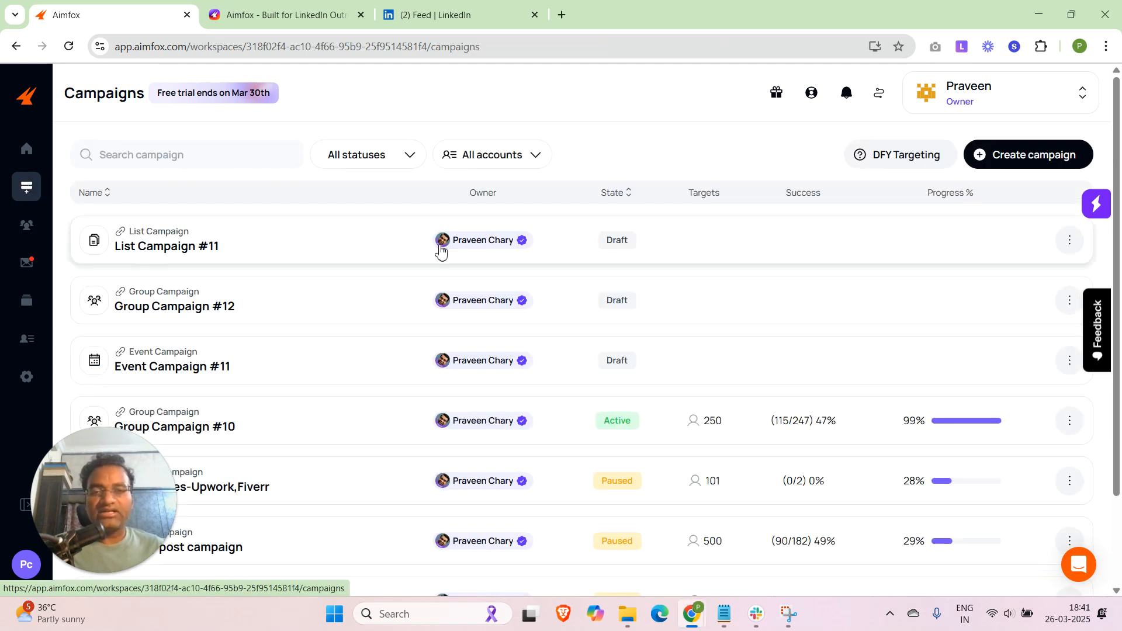
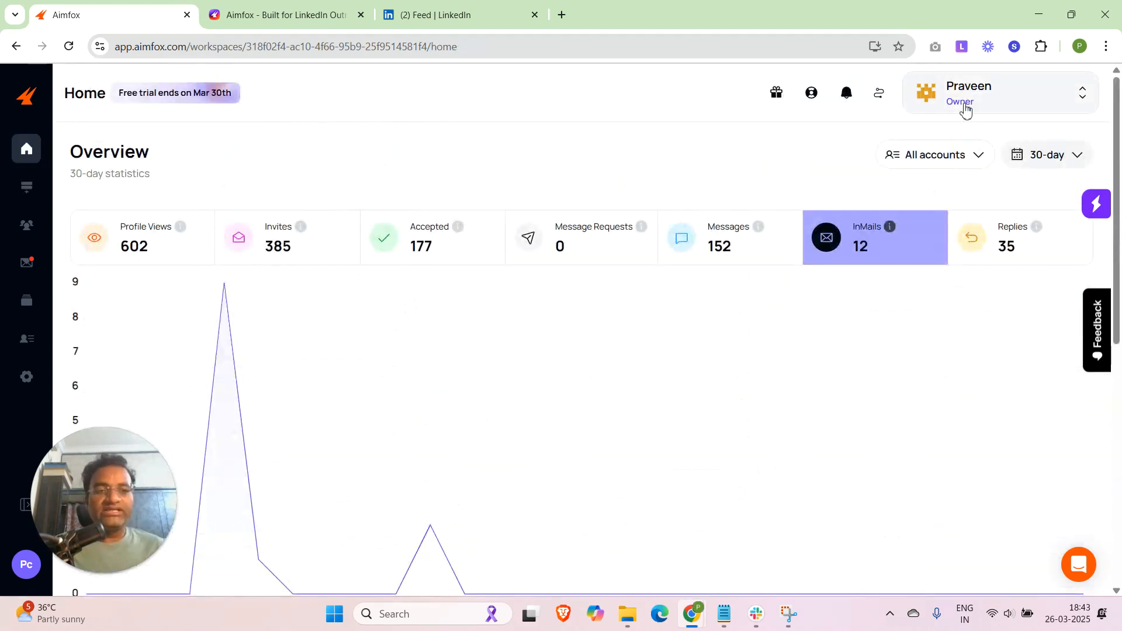
- Check the account and date-range options for the statistics overview on the Home dashboard
click(965, 156)
click(1050, 163)
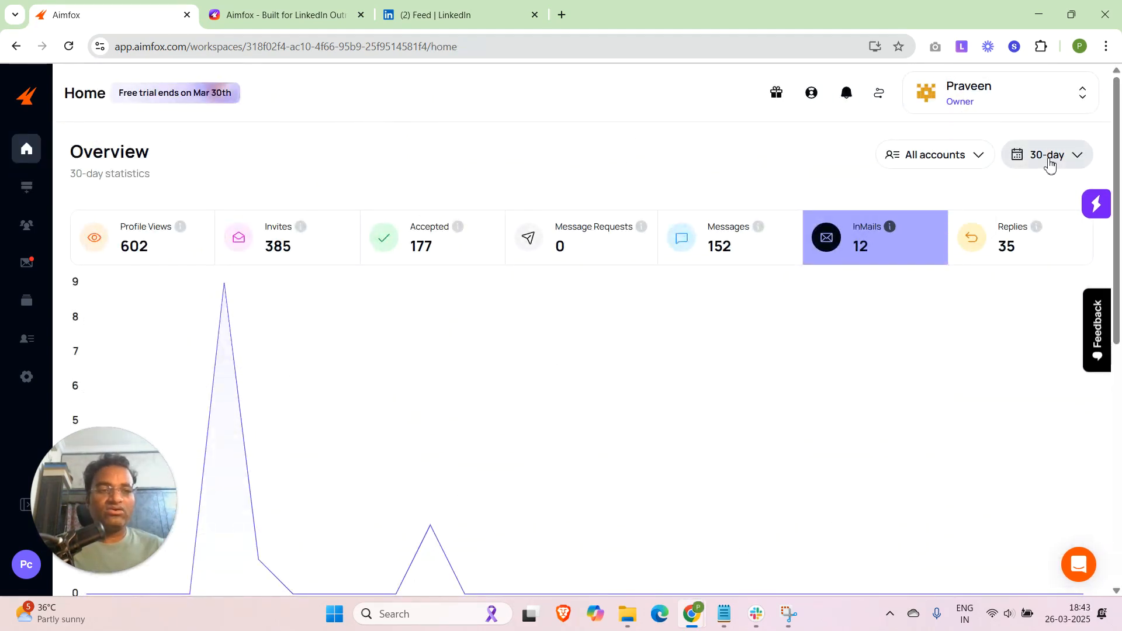
click(1049, 161)
click(851, 160)
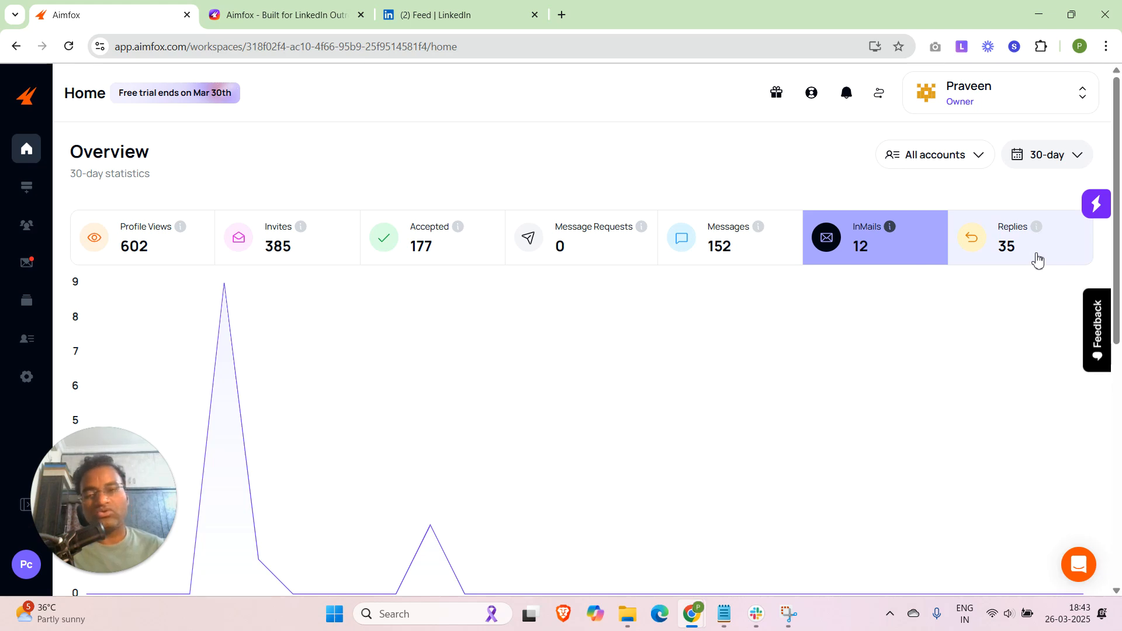
- Review the Home dashboard's InMails chart, its Recent leads section and the overview statistics
scroll(529, 169, down, 3)
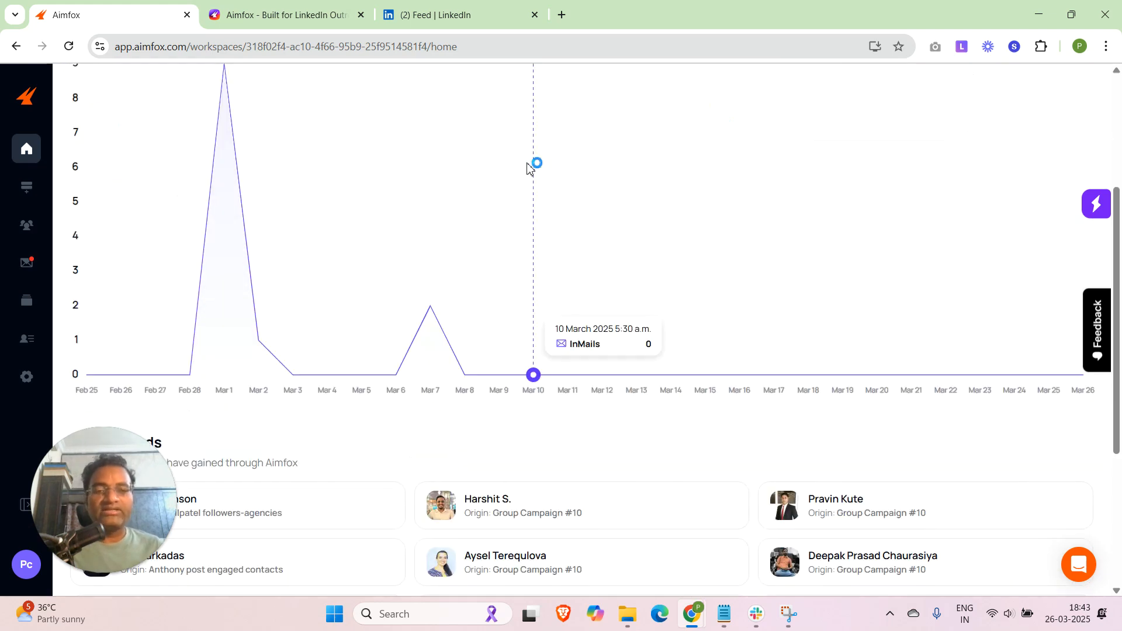
scroll(529, 169, down, 3)
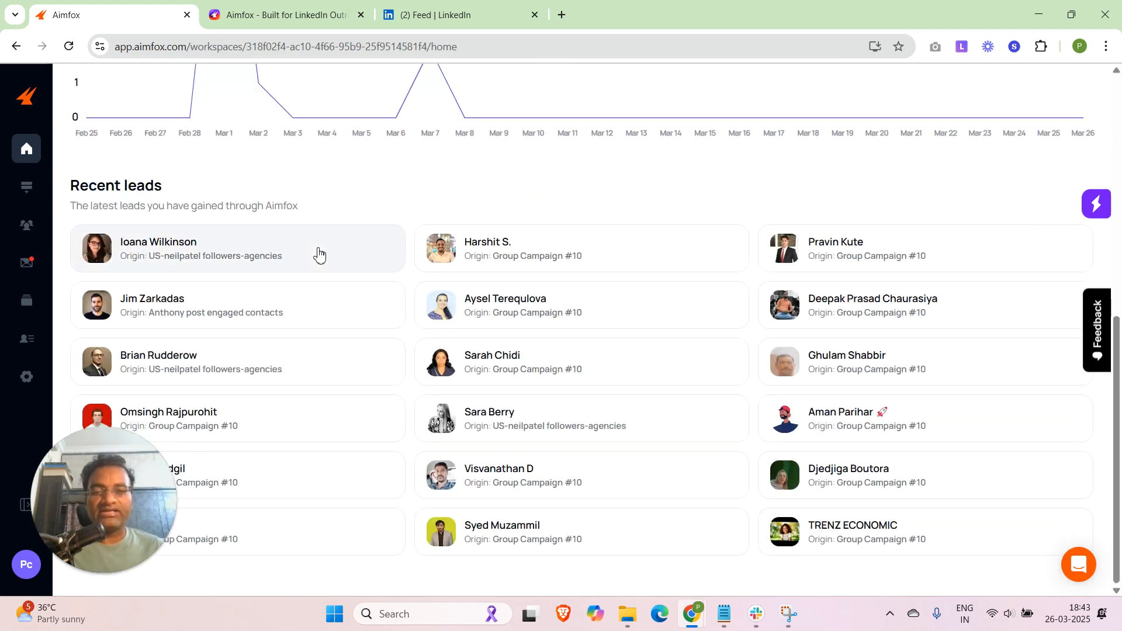
scroll(318, 255, up, 6)
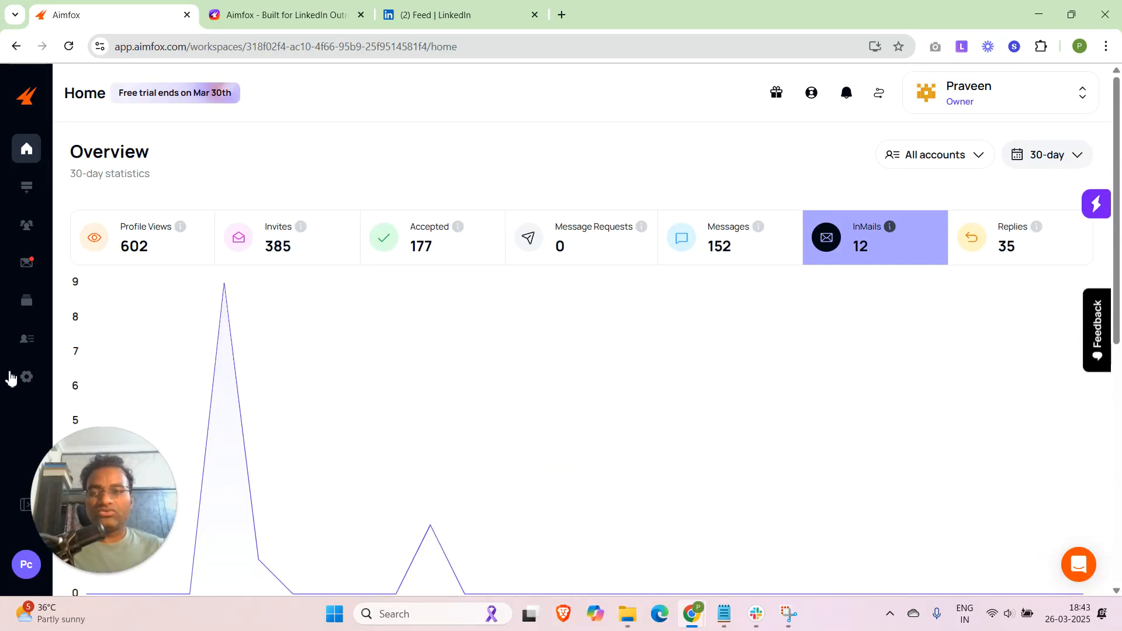
scroll(11, 379, down, 1)
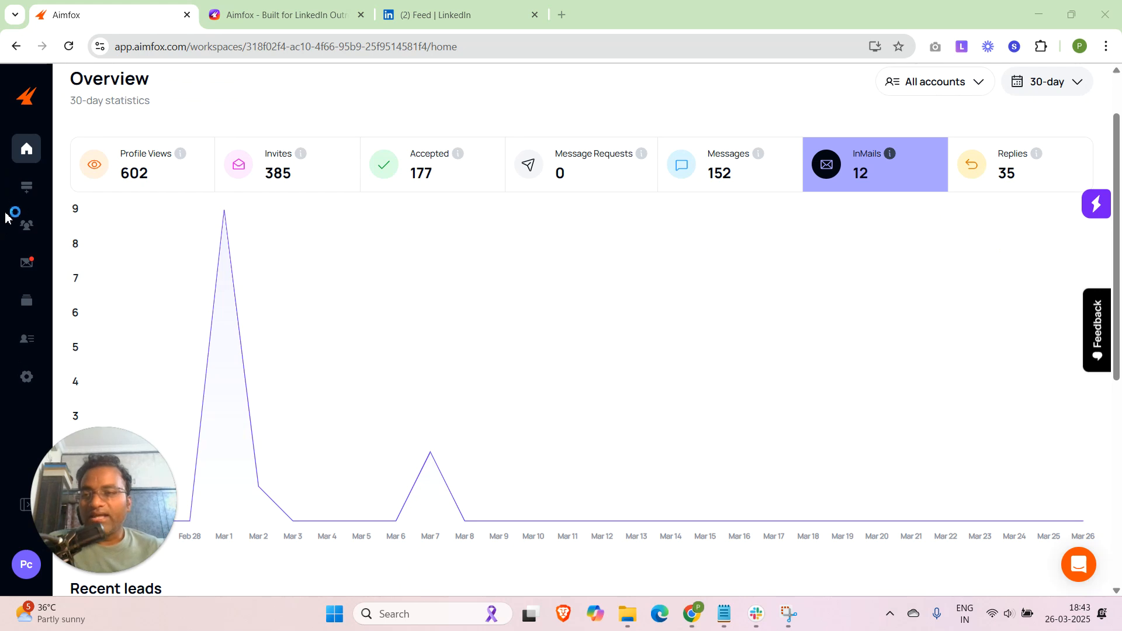
scroll(6, 215, down, 1)
- Open the Leads page and look through its filter categories and the list of leads
click(27, 232)
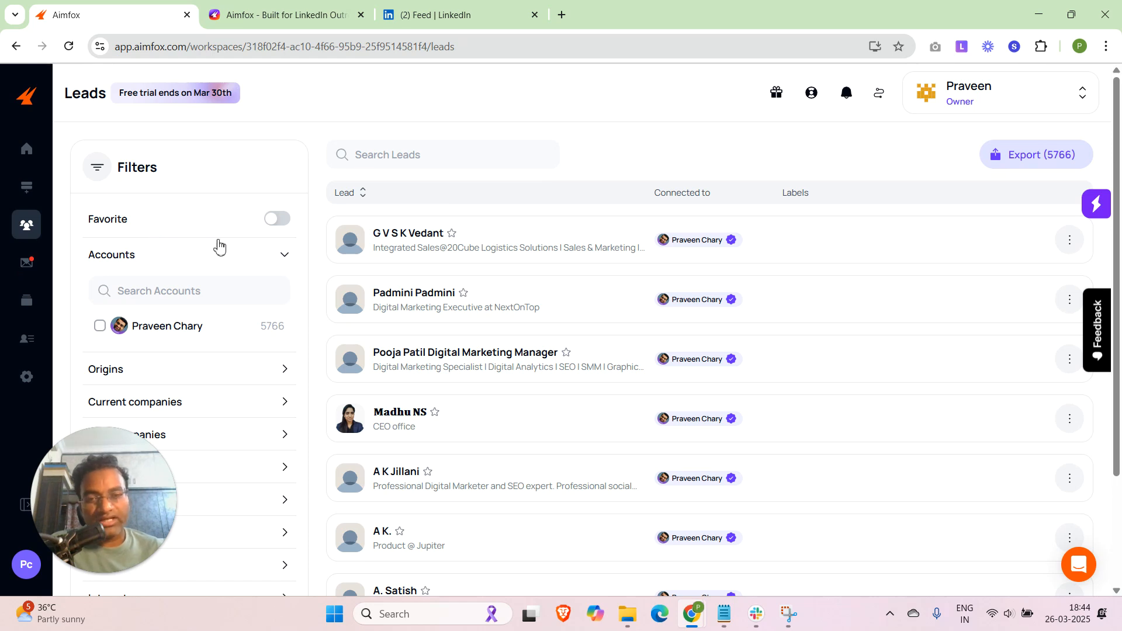
scroll(9, 259, down, 1)
scroll(8, 259, down, 1)
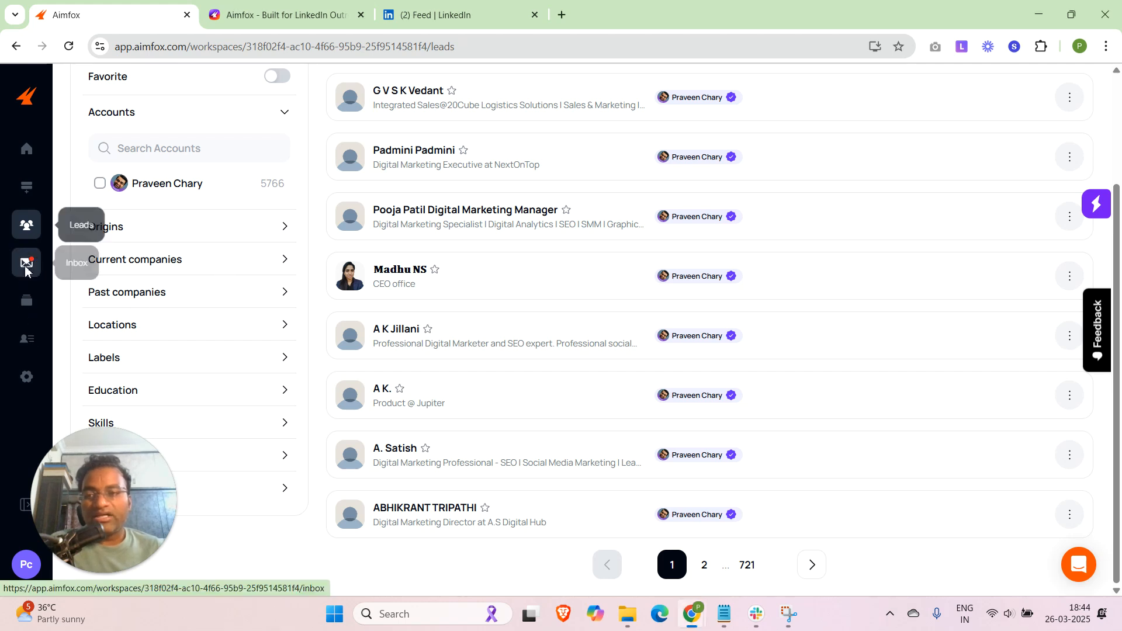
- View the Inbox conversations, and look through the message templates with their sent, replied and success figures
click(26, 268)
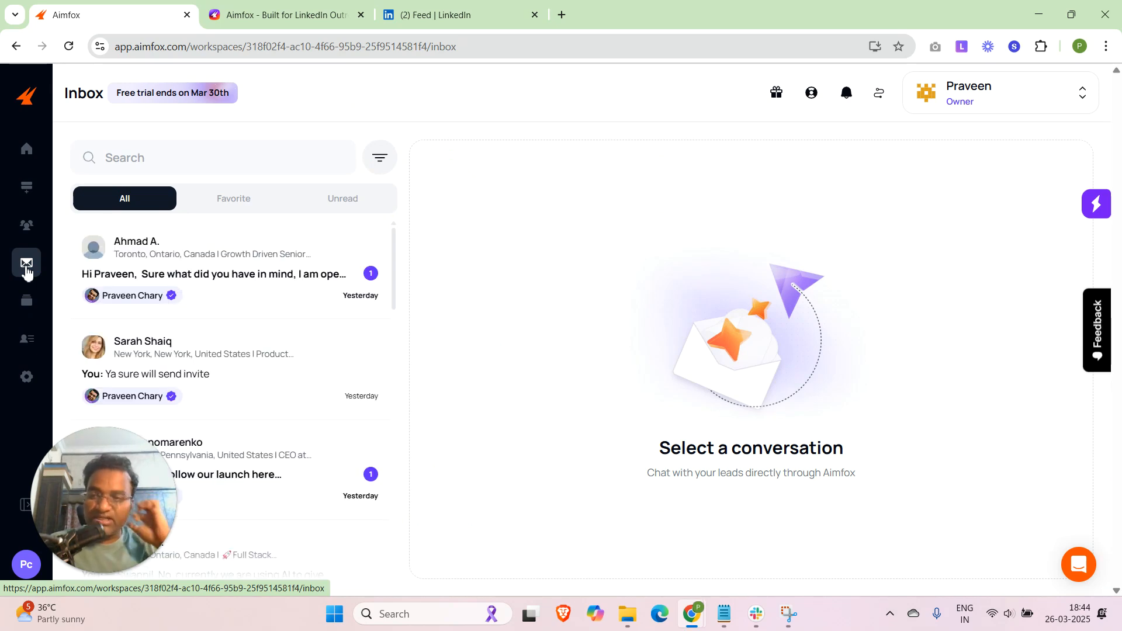
click(26, 304)
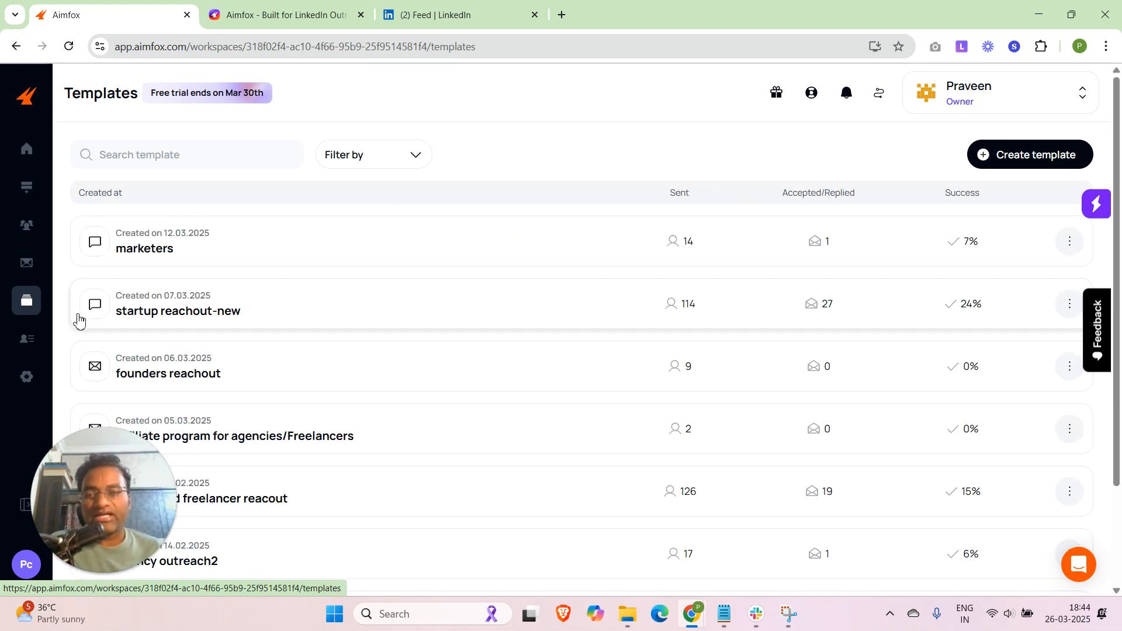
scroll(31, 312, down, 1)
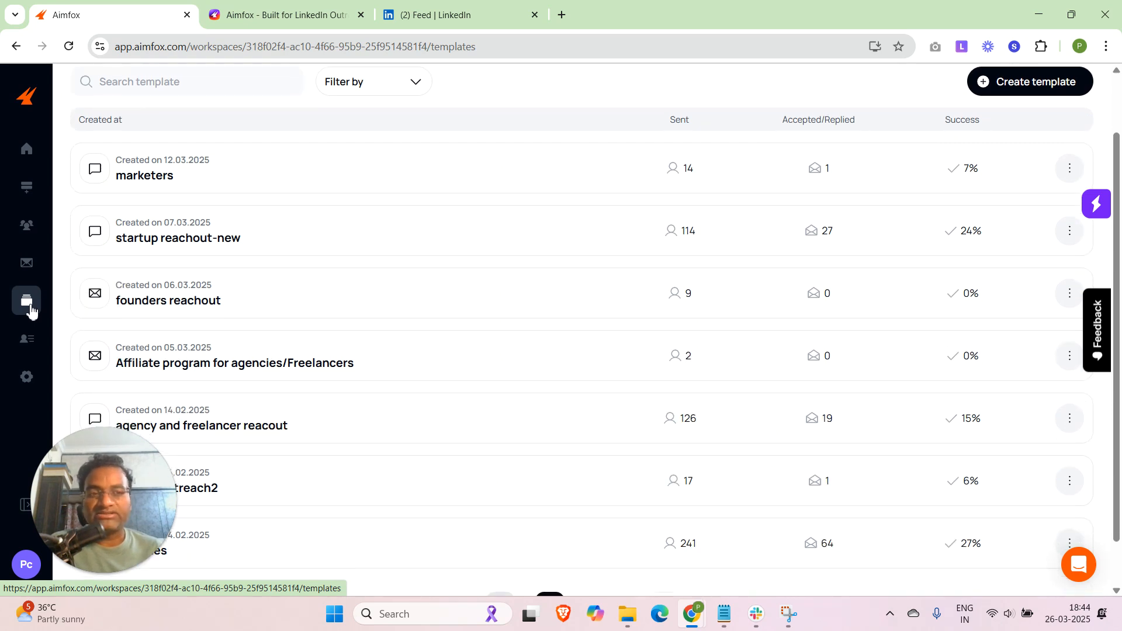
scroll(3, 374, down, 1)
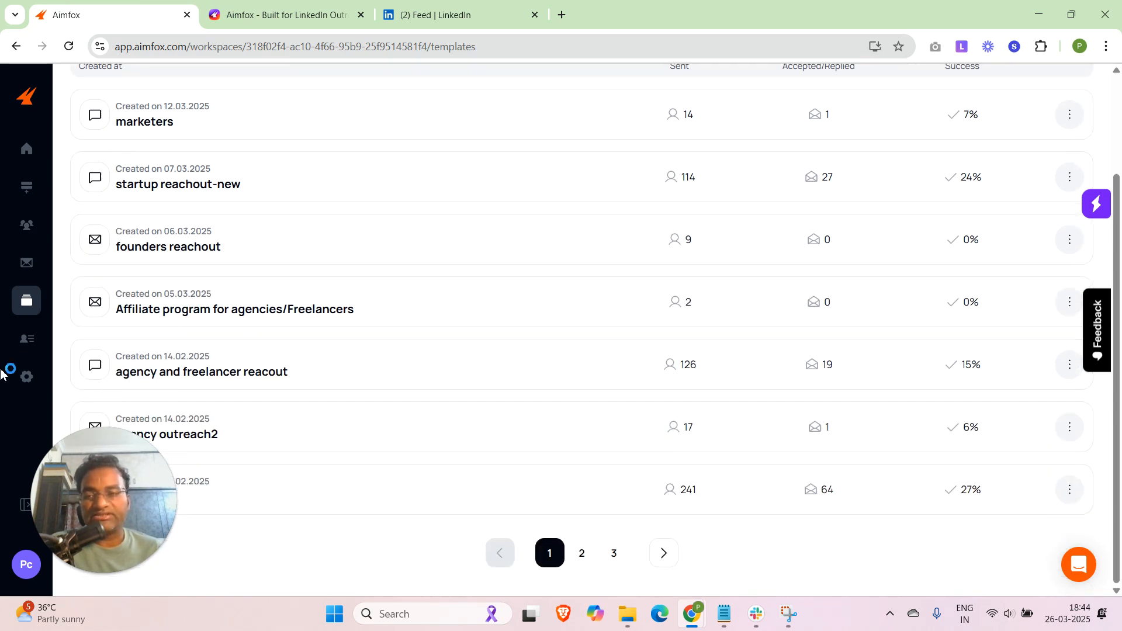
- Visit the accounts page and open the Workspace settings overview
click(27, 339)
click(27, 378)
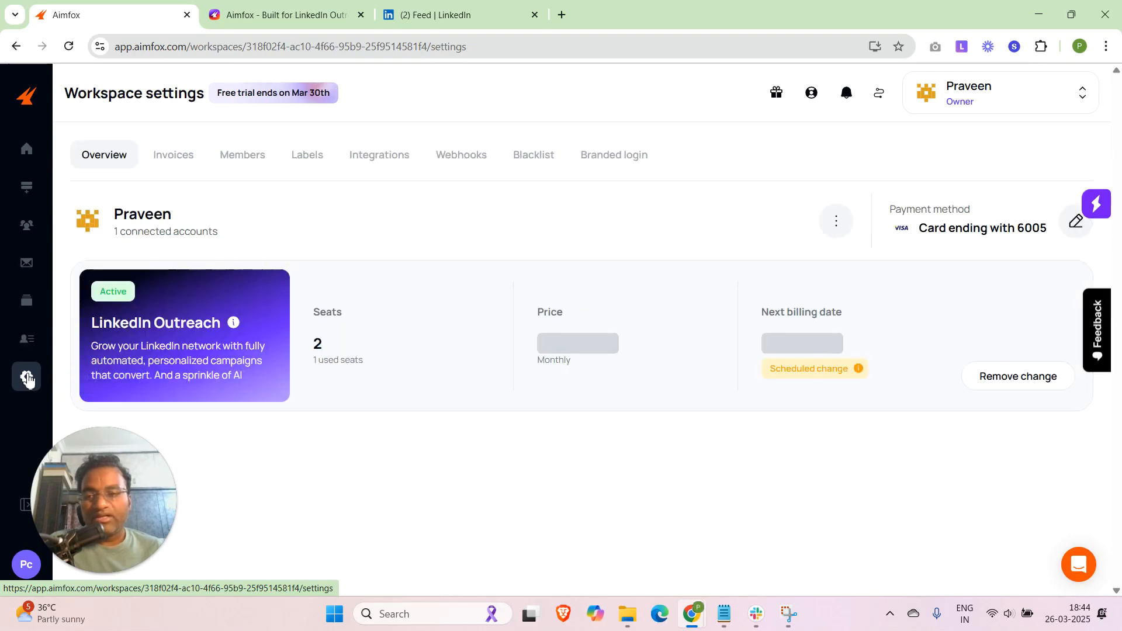